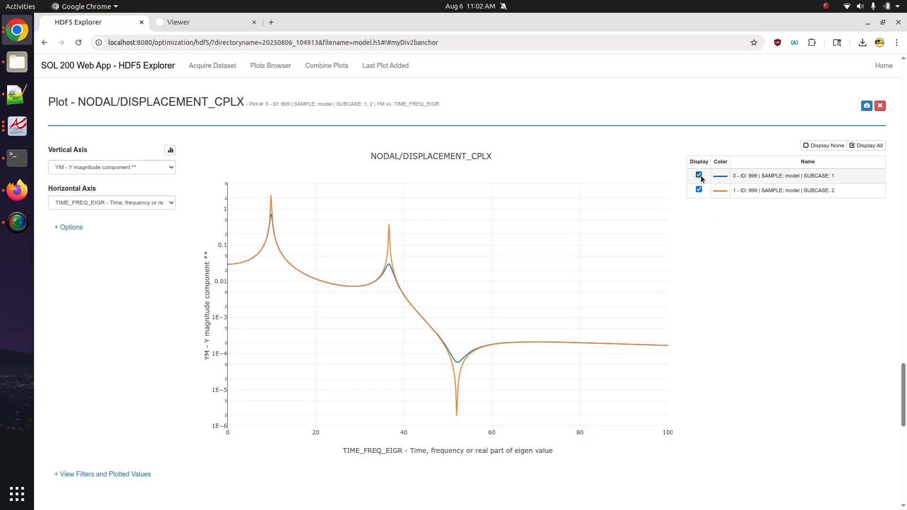
- Hide and reshow the SUBCASE 1 and SUBCASE 2 displacement curves in turn, then view the 3-D bracket
left_click(701, 177)
left_click(700, 176)
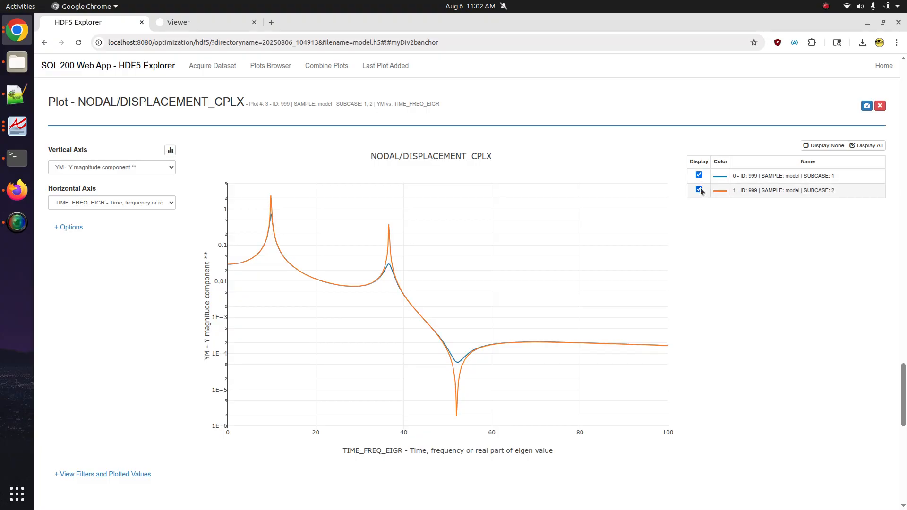
left_click(700, 190)
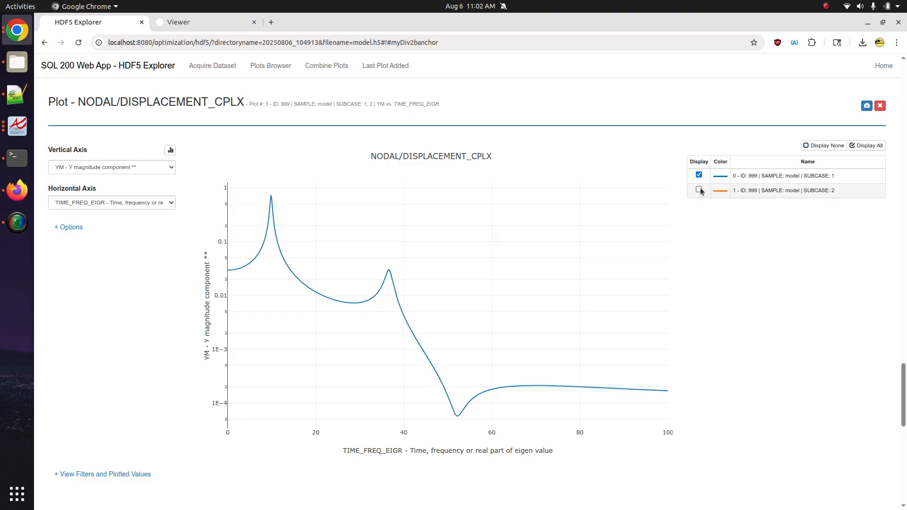
left_click(700, 190)
left_click(182, 22)
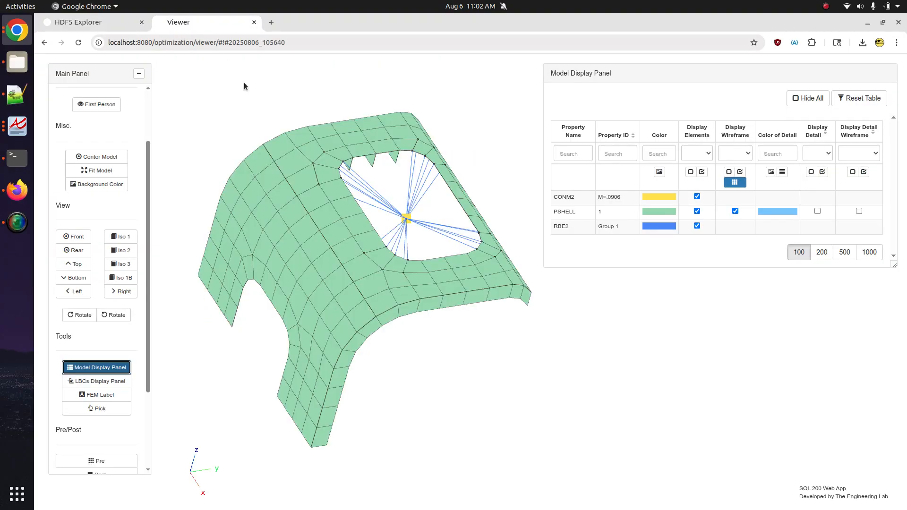
- Orbit the bracket mesh to a flatter view, then bring up the Notepad++ model-summary notes
mouse_move(435, 305)
left_mouse_down()
mouse_move(421, 288)
mouse_move(438, 302)
mouse_move(435, 334)
mouse_move(421, 291)
left_mouse_up()
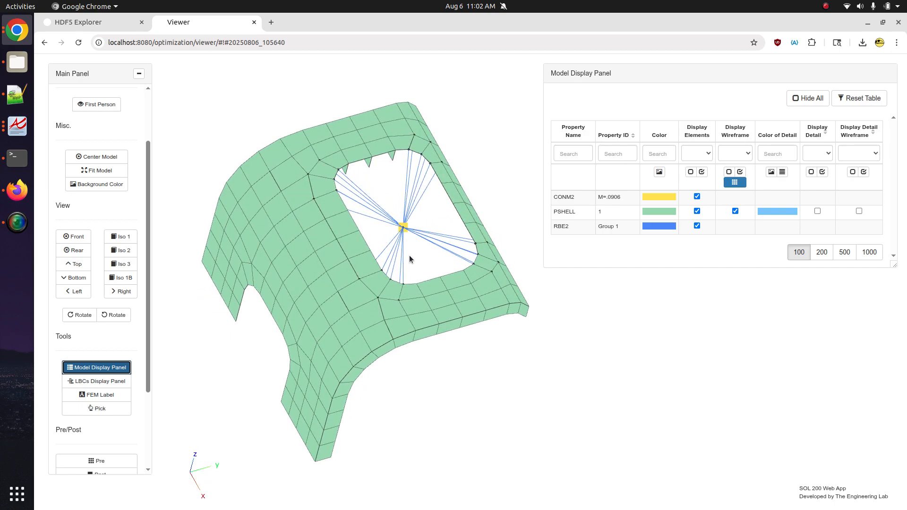
left_click_drag(407, 259, 395, 236)
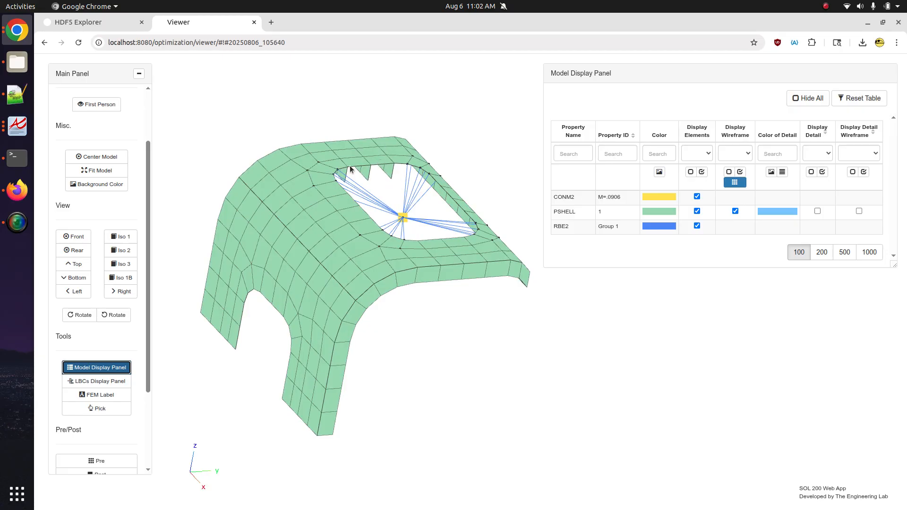
left_click(17, 95)
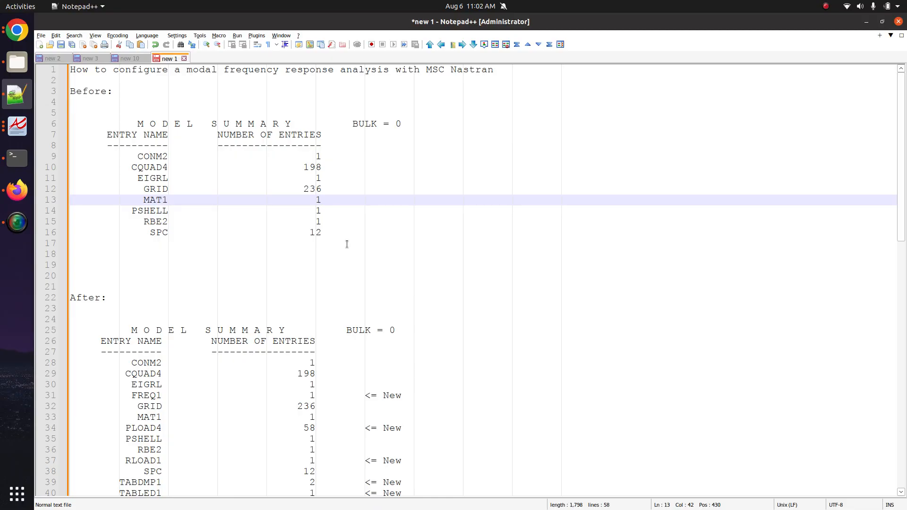
- Open bd04bkt.dat in Notepad++ beside the notes and highlight its SOL 103 line
left_click(17, 62)
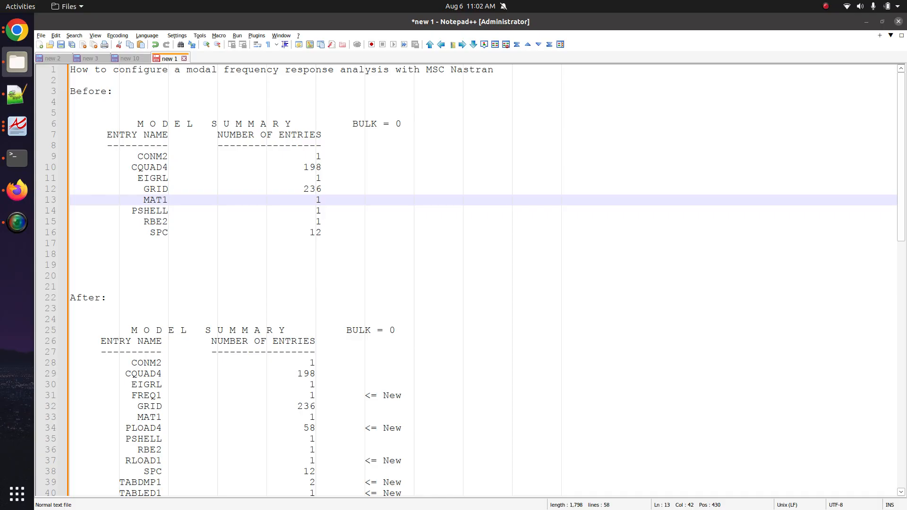
left_click_drag(906, 67, 361, 56)
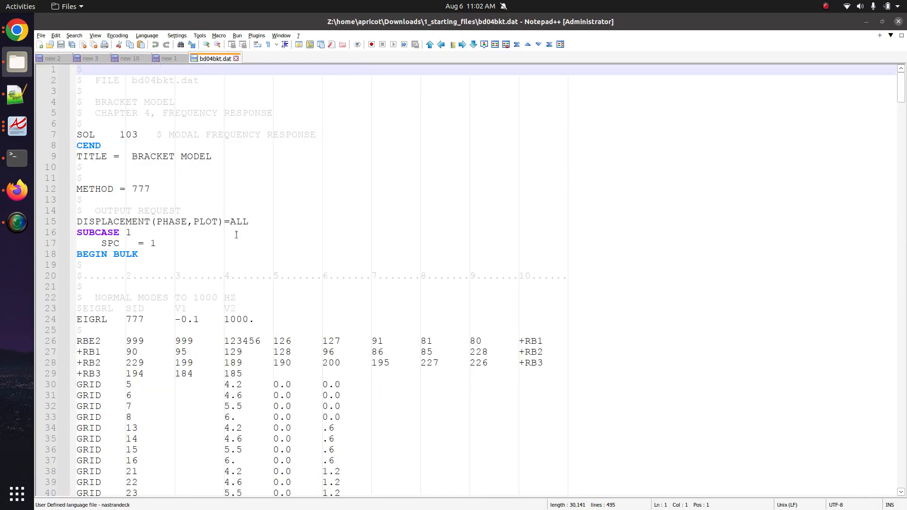
triple_click(132, 135)
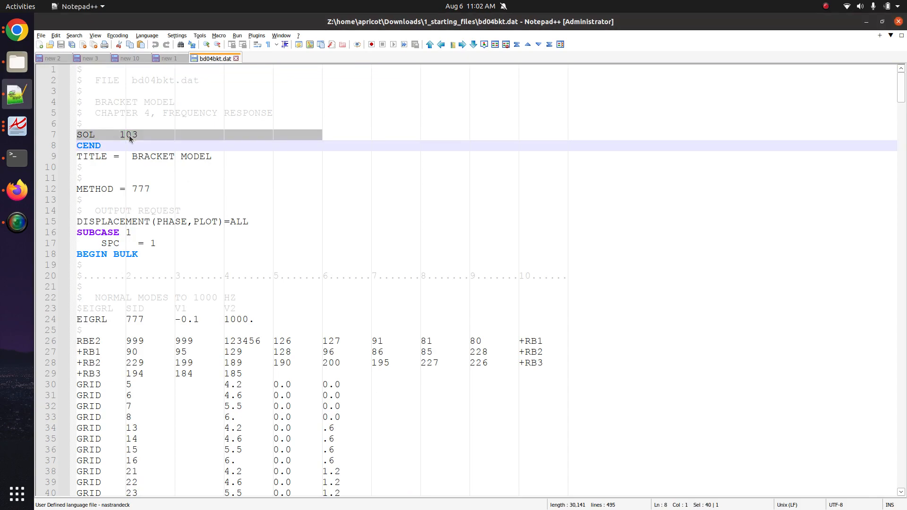
left_click(17, 29)
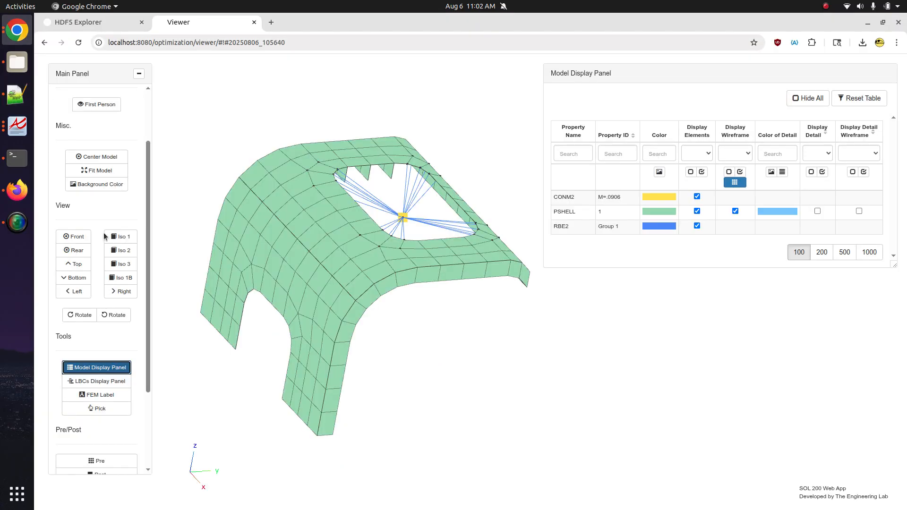
- Show the earlier run's post-processing fringe plot on the bracket with the deformed shape enabled
left_click(121, 462)
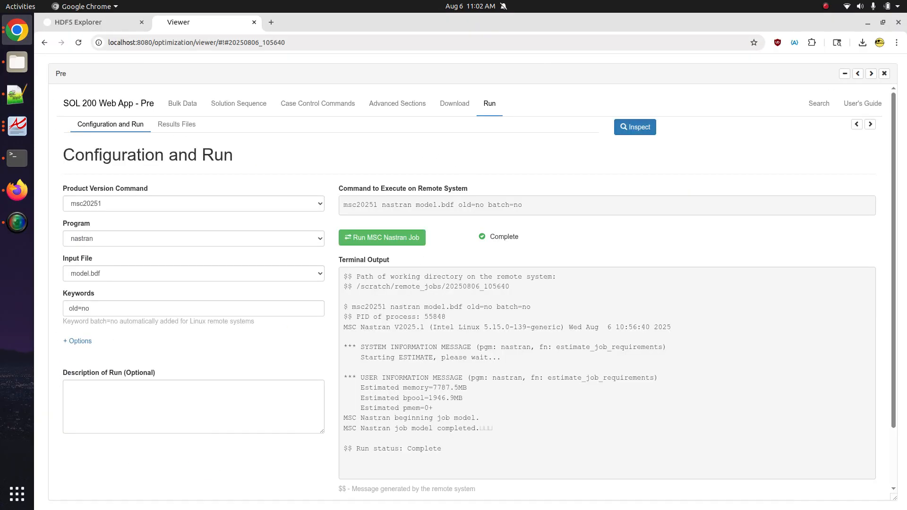
left_click(885, 73)
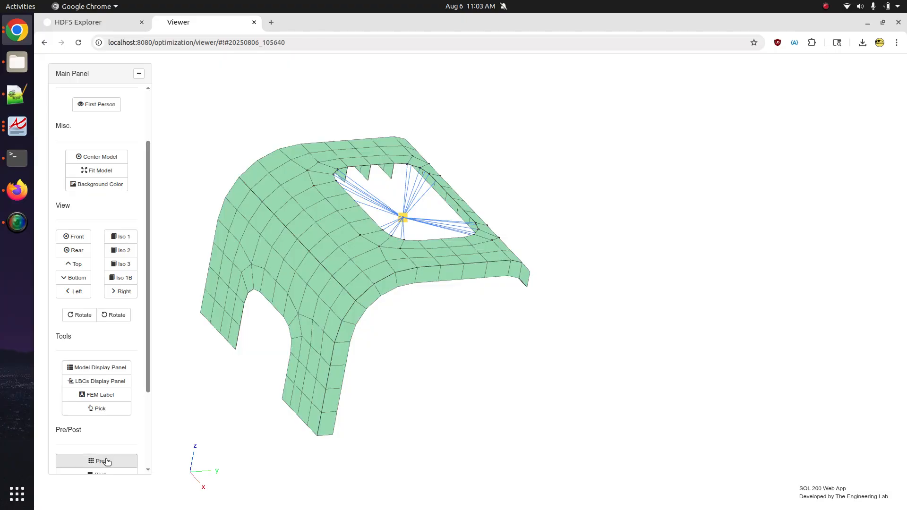
left_click(102, 473)
left_click_drag(375, 321, 412, 230)
left_click(857, 298)
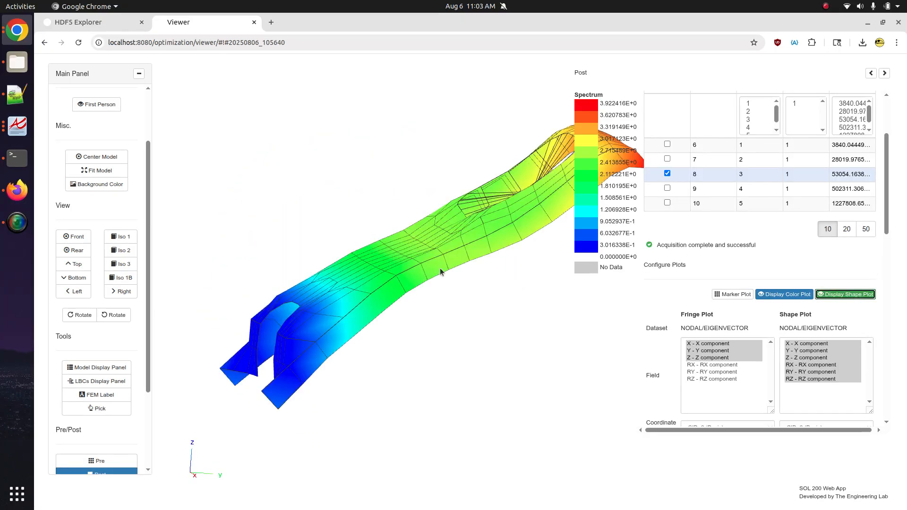
- Display the first and second mode shapes, toggling the deformed shape and rotating toward the plate
left_click(668, 145)
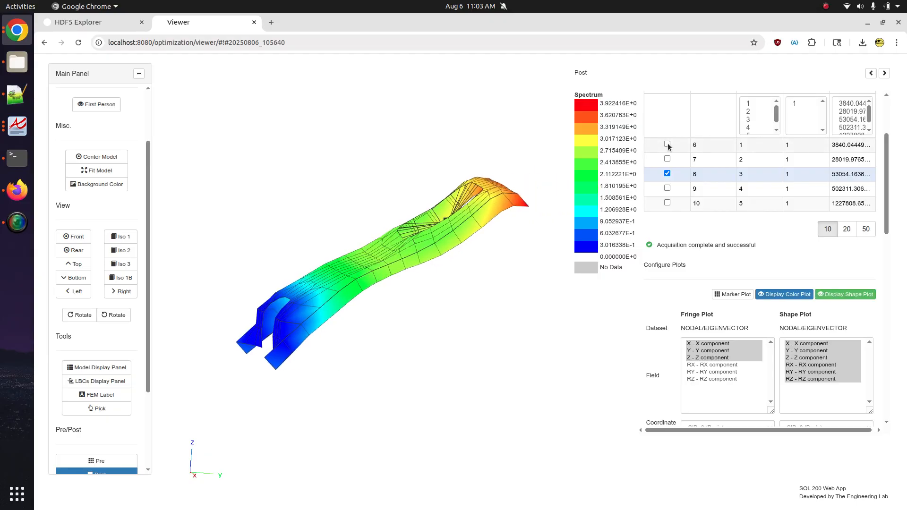
left_click(833, 299)
left_click(832, 299)
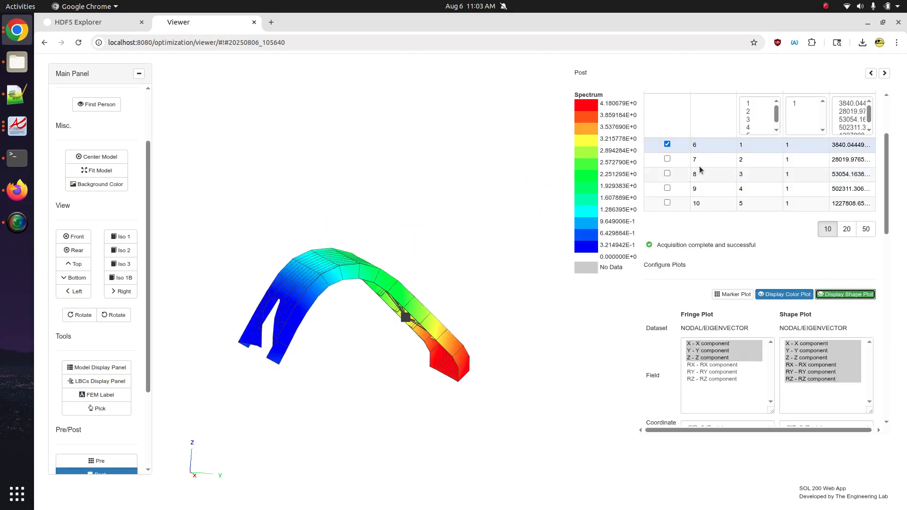
left_click(688, 159)
left_click(856, 293)
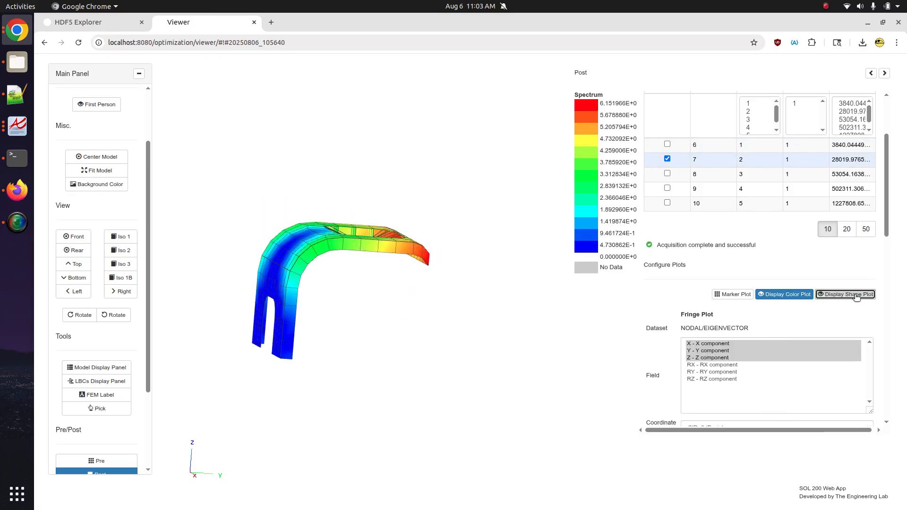
left_click_drag(427, 278, 524, 278)
- Display the third and fourth mode shapes, toggling the deformed shape on and off
left_click(667, 174)
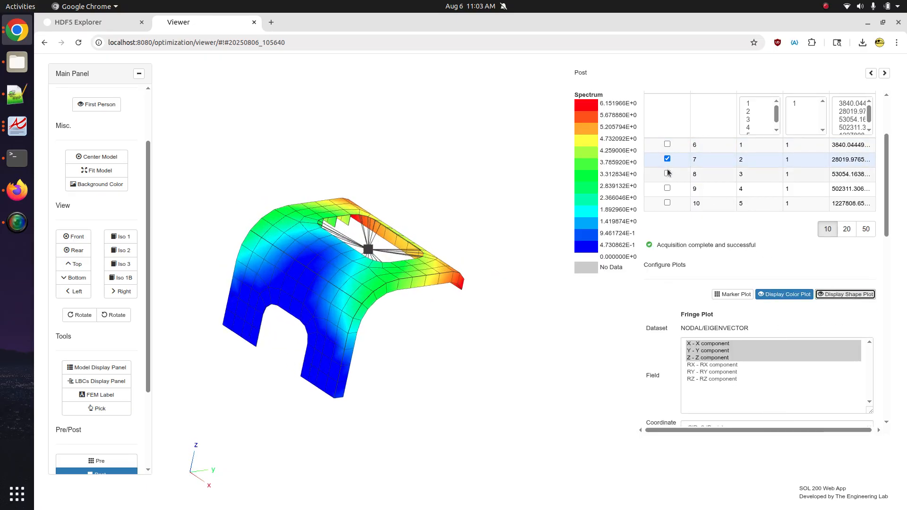
left_click(846, 294)
left_click(856, 300)
left_click(857, 301)
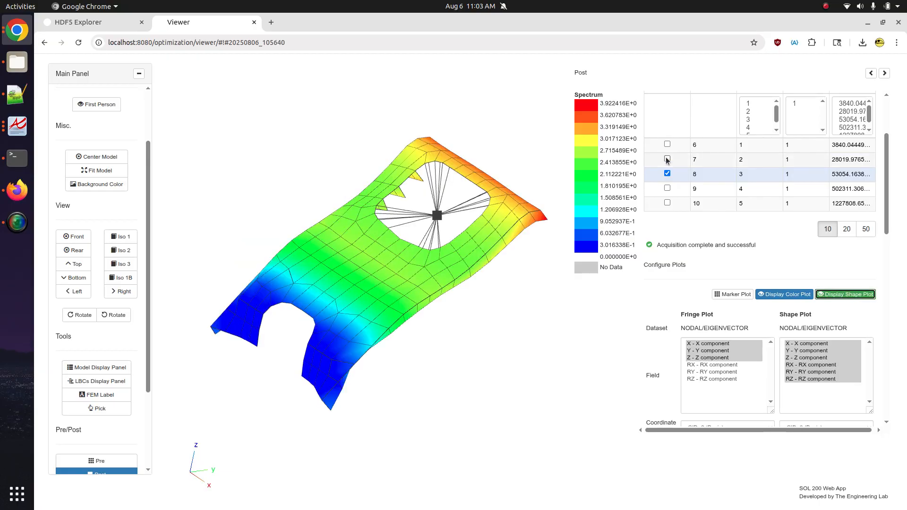
left_click(667, 188)
left_click(820, 293)
left_click(820, 294)
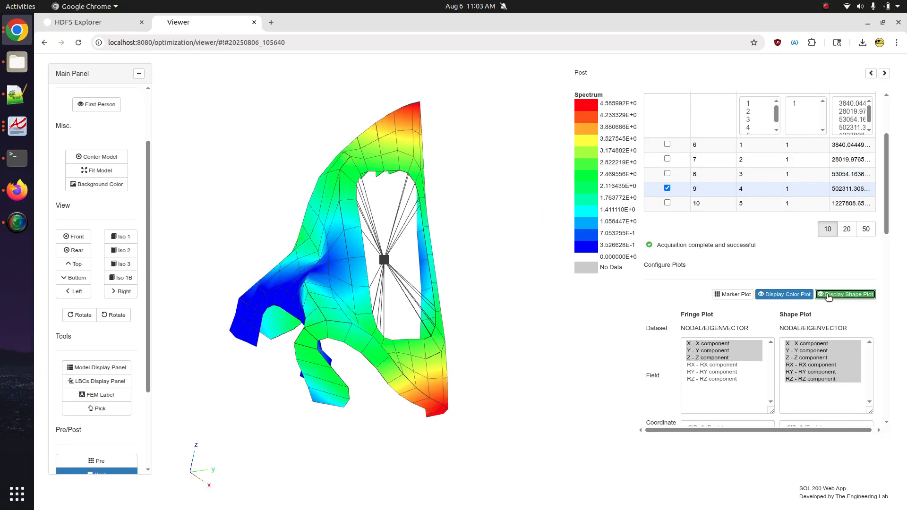
left_click(820, 293)
left_click(17, 94)
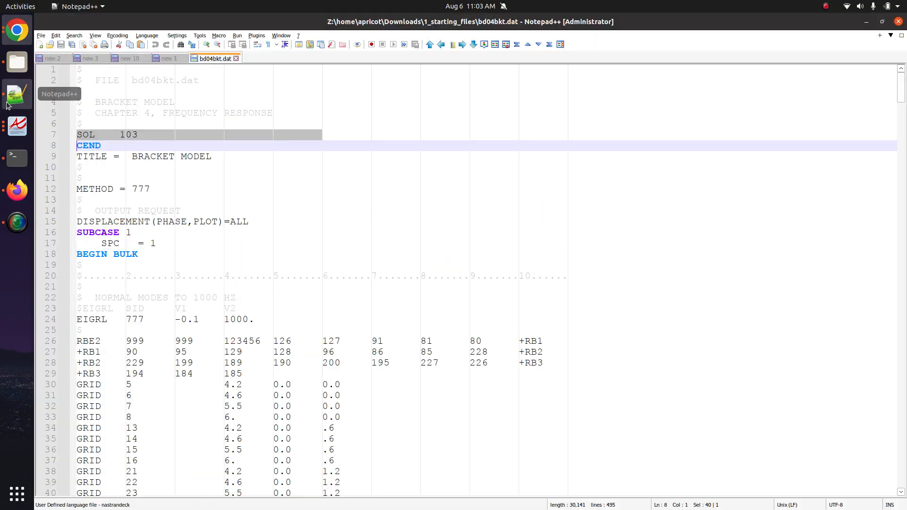
- Move from bd04bkt.dat's METHOD = 777 line to the 'new 1' notes and mark the first New entry
left_click(201, 189)
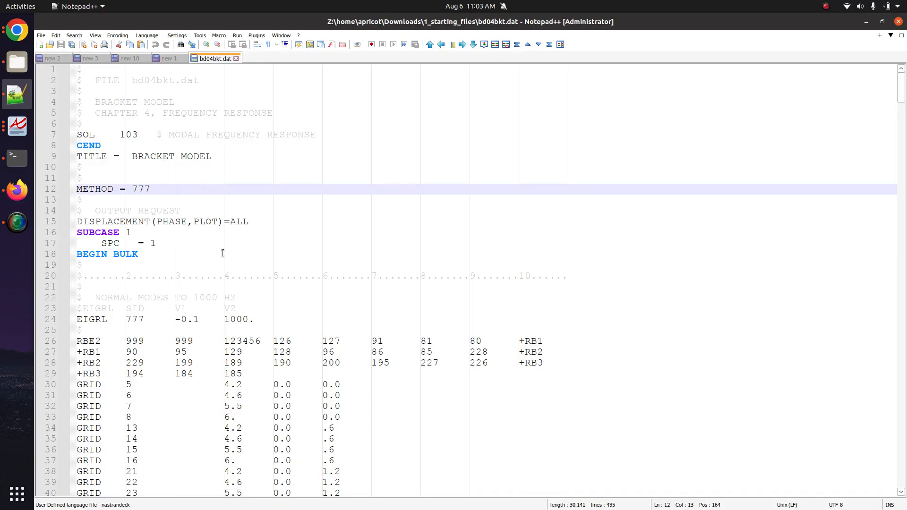
left_click(170, 58)
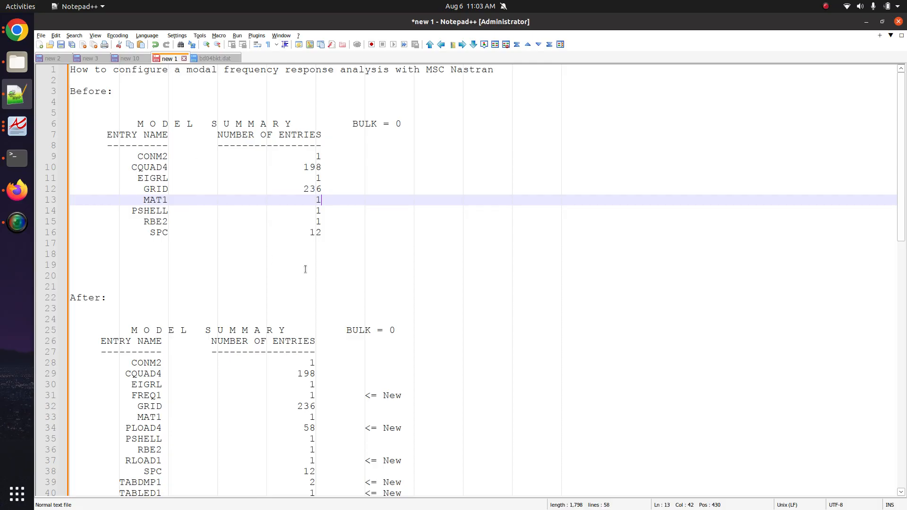
scroll(326, 251, "down", 4)
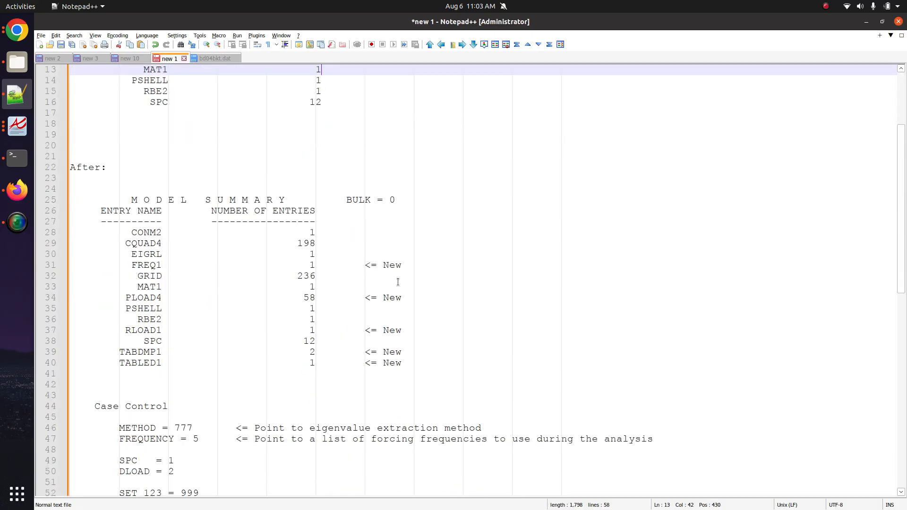
double_click(393, 265)
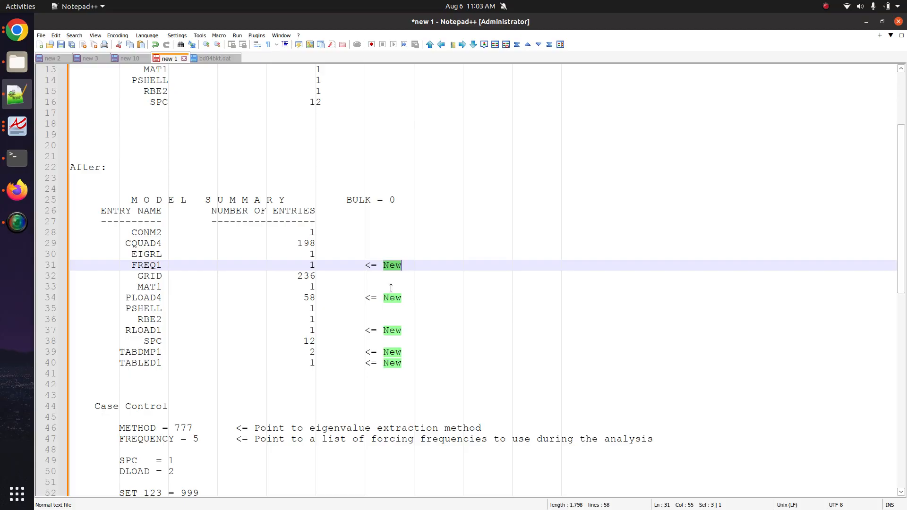
- Review the new PLOAD4, FREQ1, RLOAD1, TABDMP1 and TABLED1 summary lines in the notes
triple_click(154, 299)
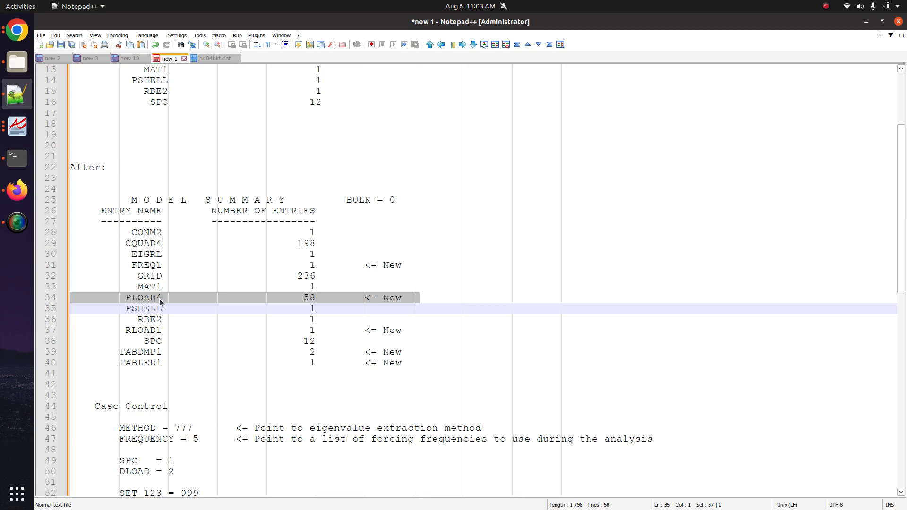
triple_click(146, 266)
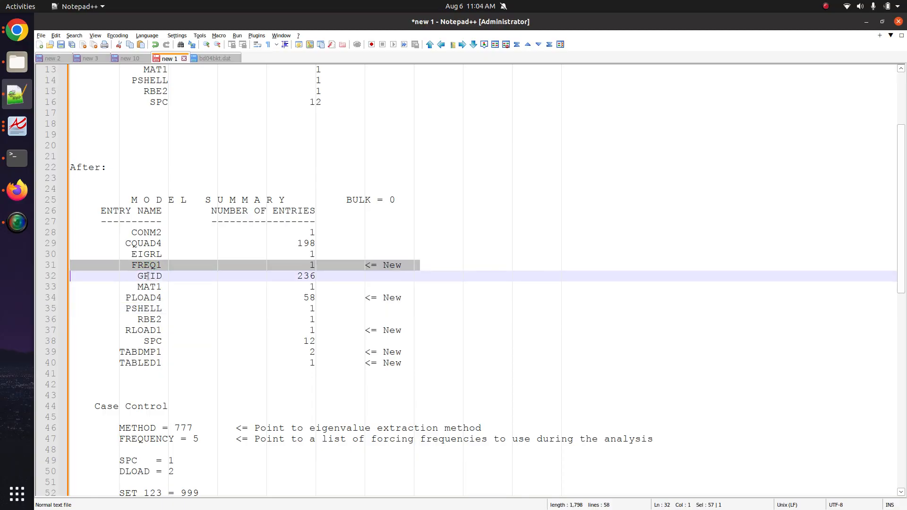
double_click(158, 331)
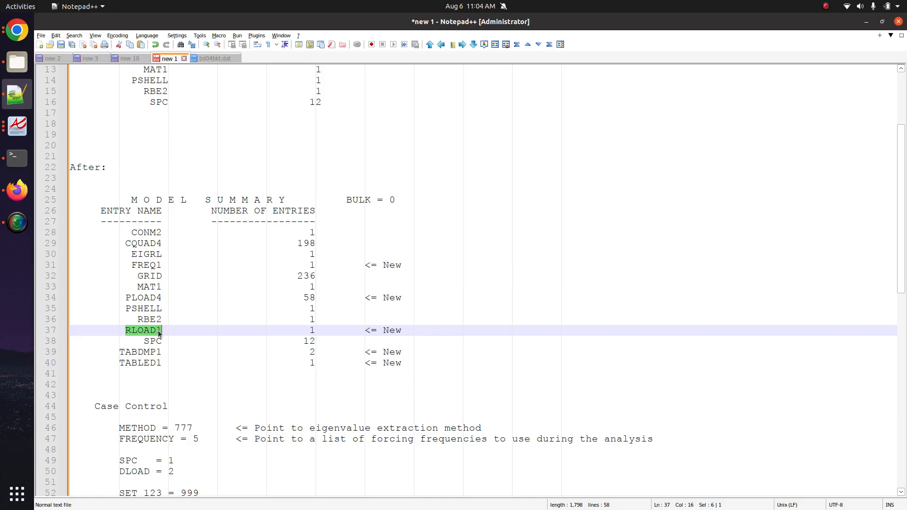
double_click(156, 353)
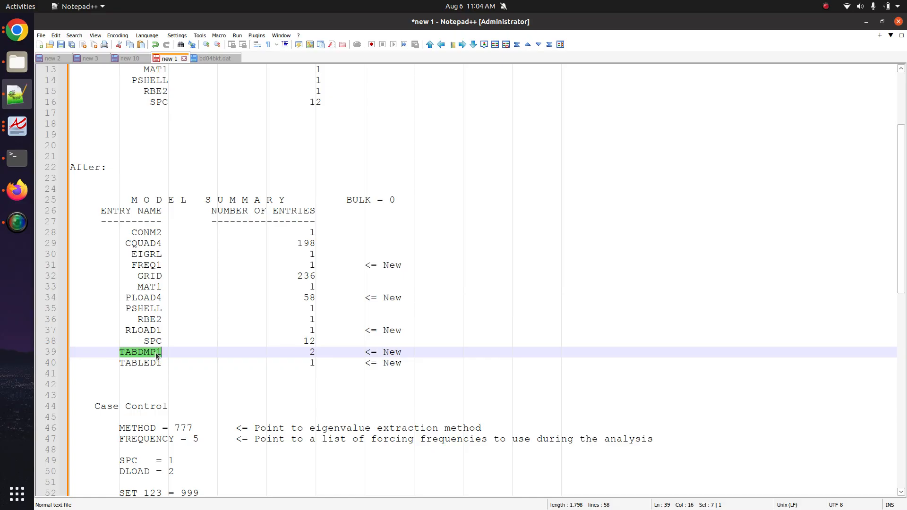
triple_click(156, 357)
triple_click(155, 362)
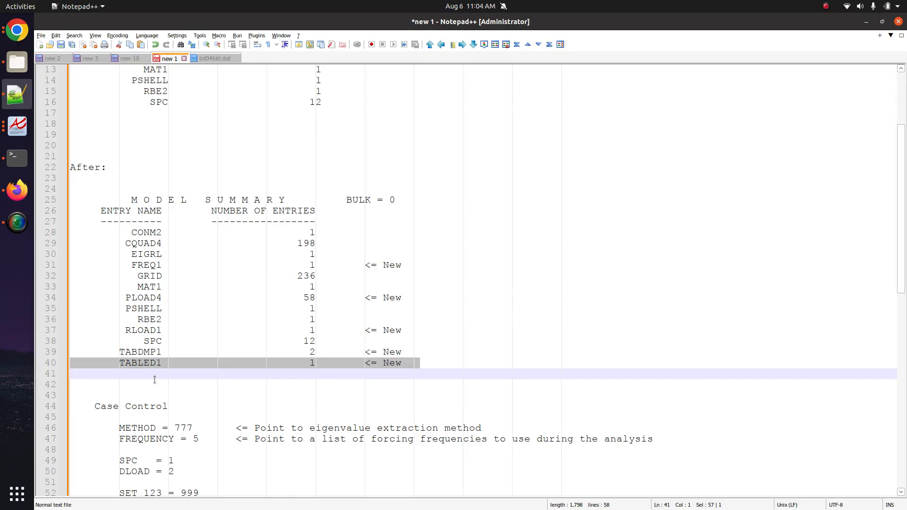
triple_click(152, 331)
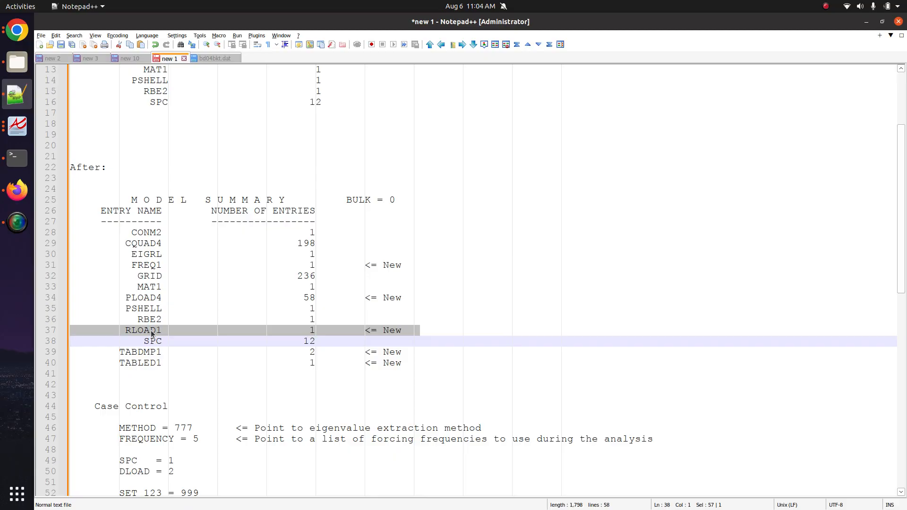
- Compare the notes' Case Control section with bd04bkt.dat's case control lines, then return to the top
scroll(215, 345, "down", 4)
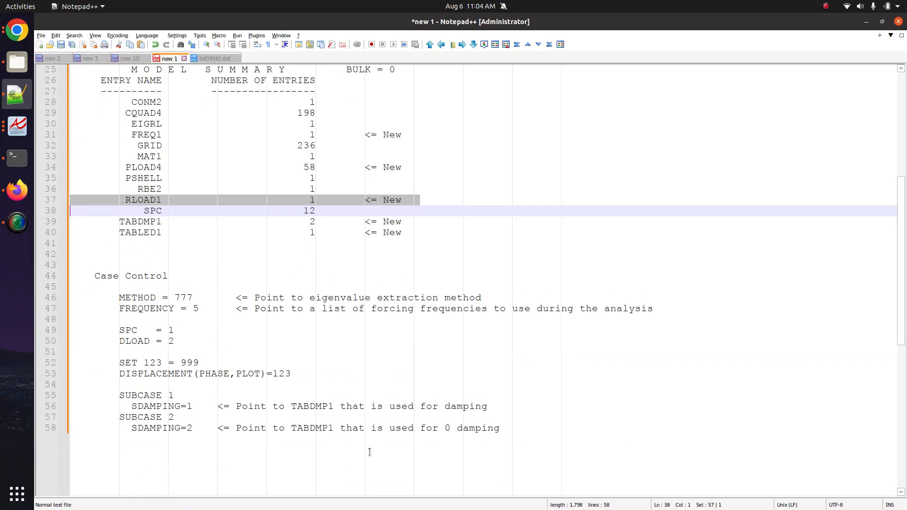
left_click_drag(370, 452, 55, 283)
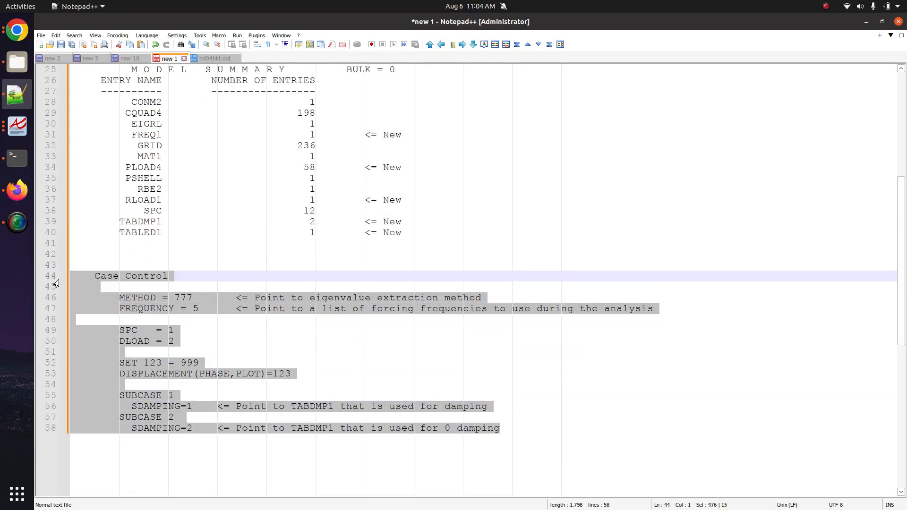
left_click(217, 58)
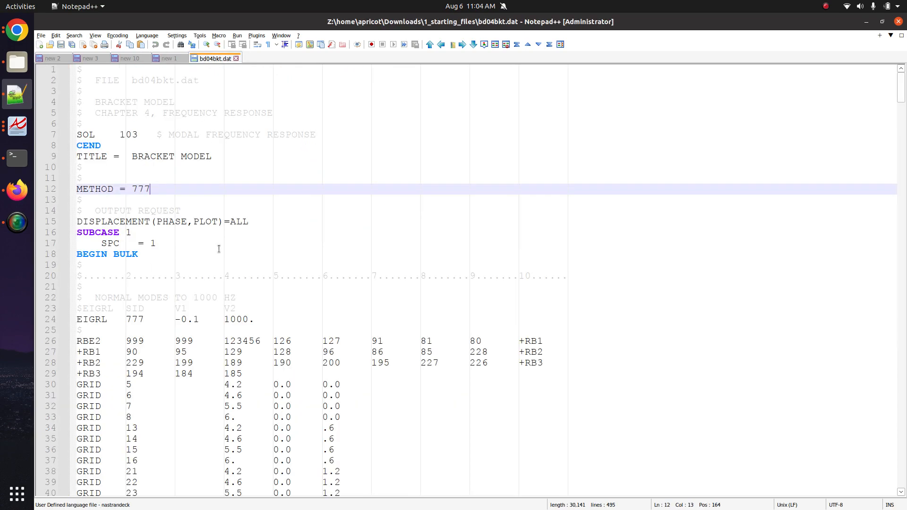
left_click_drag(219, 249, 30, 179)
left_click(170, 58)
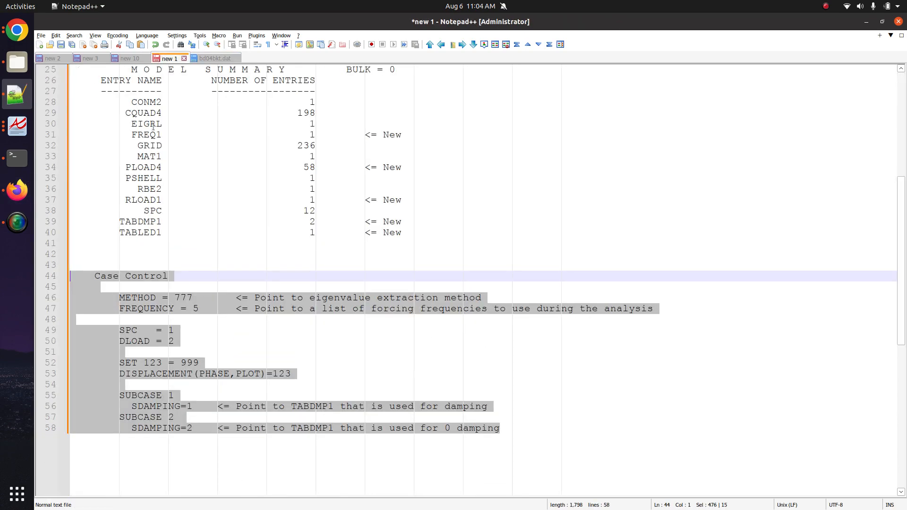
scroll(348, 324, "up", 8)
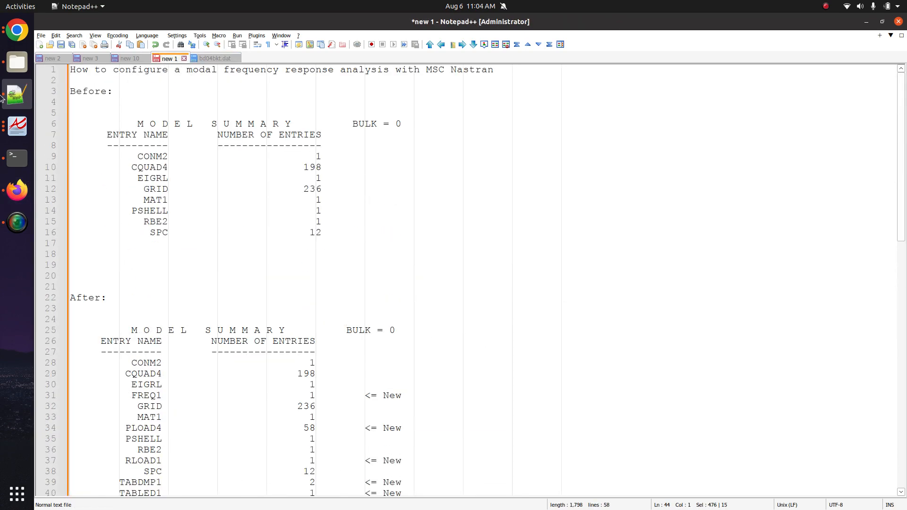
left_click(11, 122)
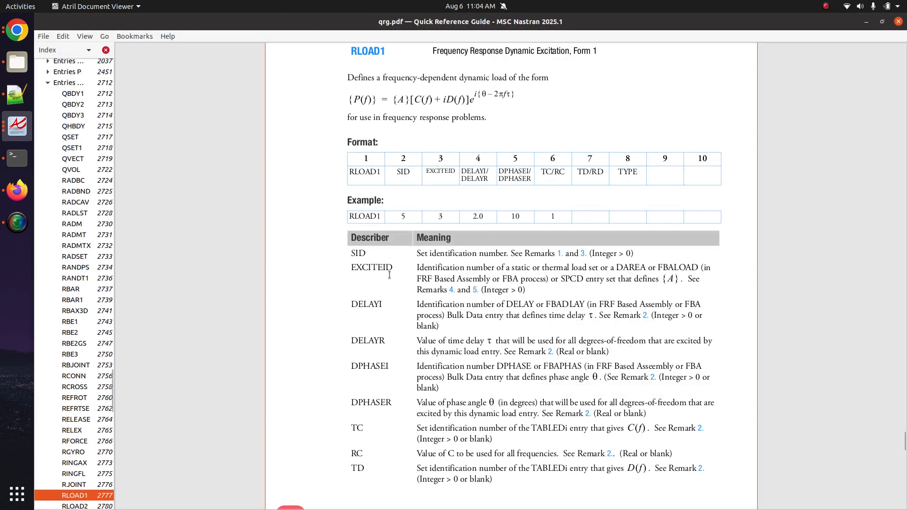
- Highlight the RLOAD1 P(f) load formula in the Quick Reference Guide, then move to the file manager
triple_click(405, 193)
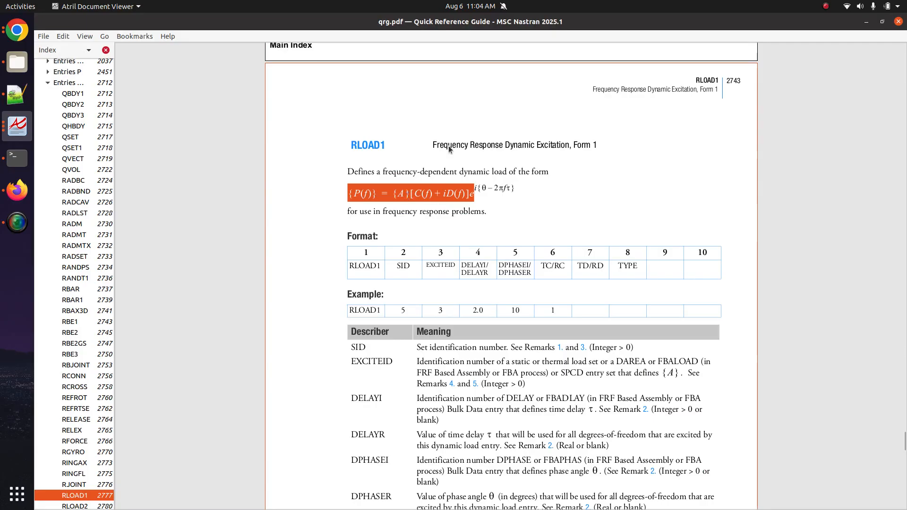
key("alt+Tab")
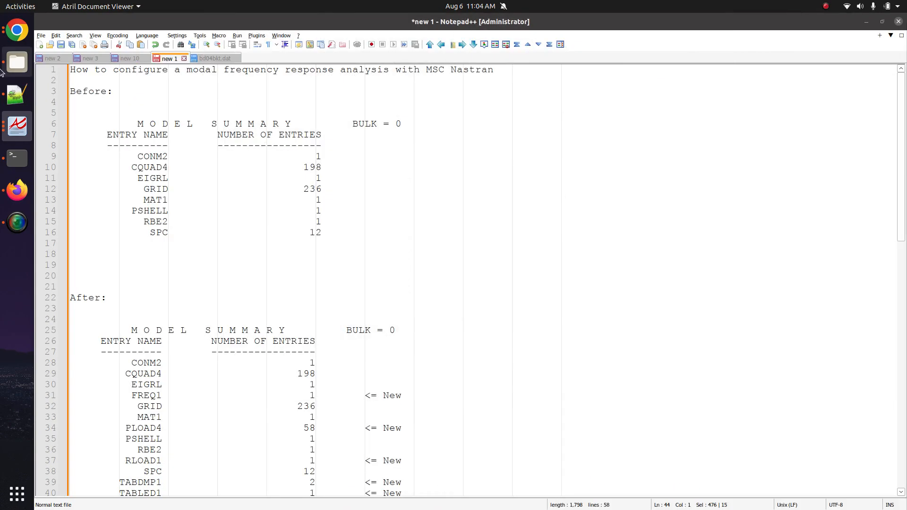
key("alt+Tab")
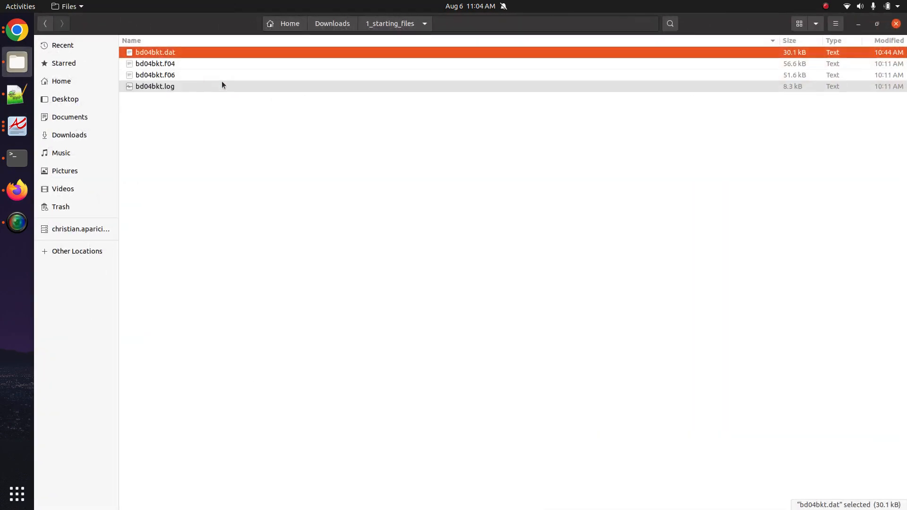
- Copy bd04bkt.dat into Downloads and rename the copy bd04bkt_modified.dat
right_click(177, 56)
left_click(209, 113)
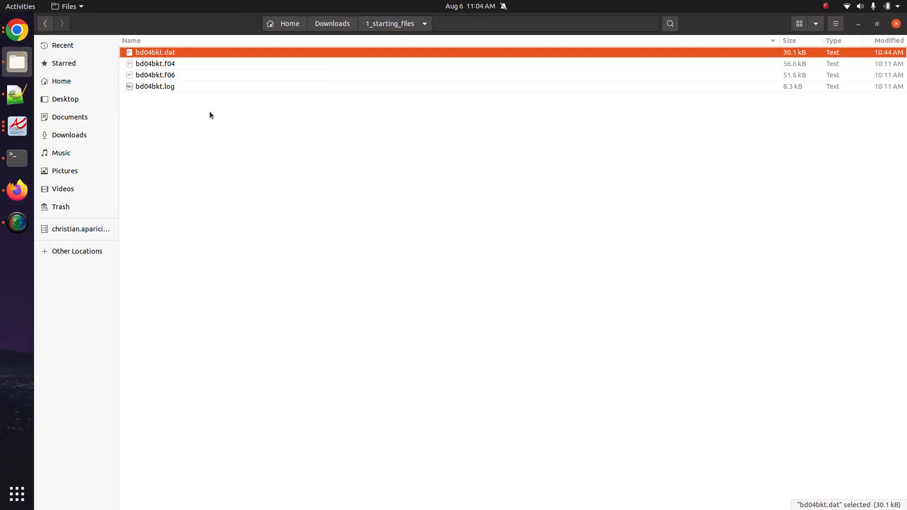
left_click(348, 24)
right_click(272, 185)
left_click(293, 215)
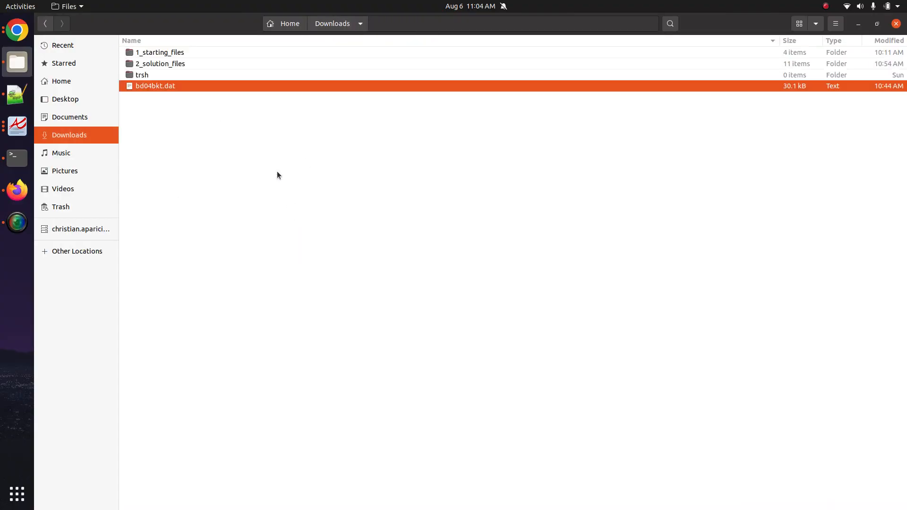
key("F2")
key("Right")
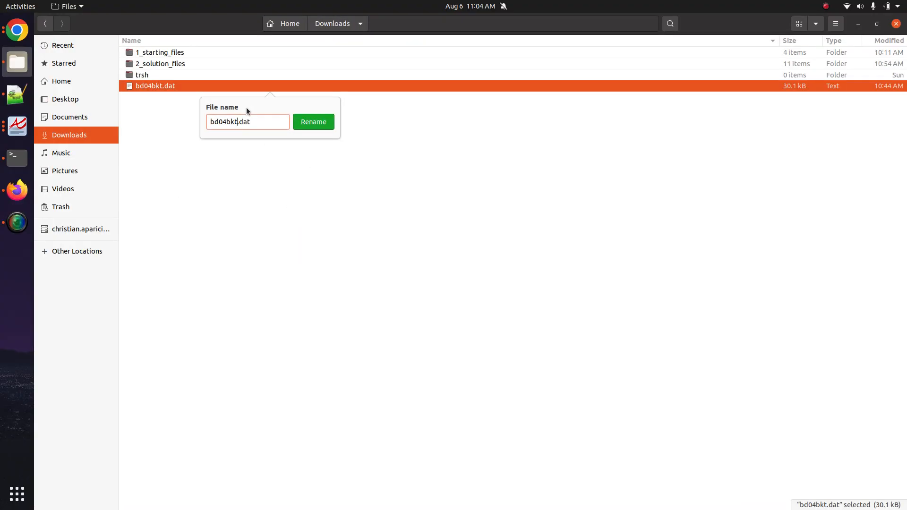
type("_modified")
key("Return")
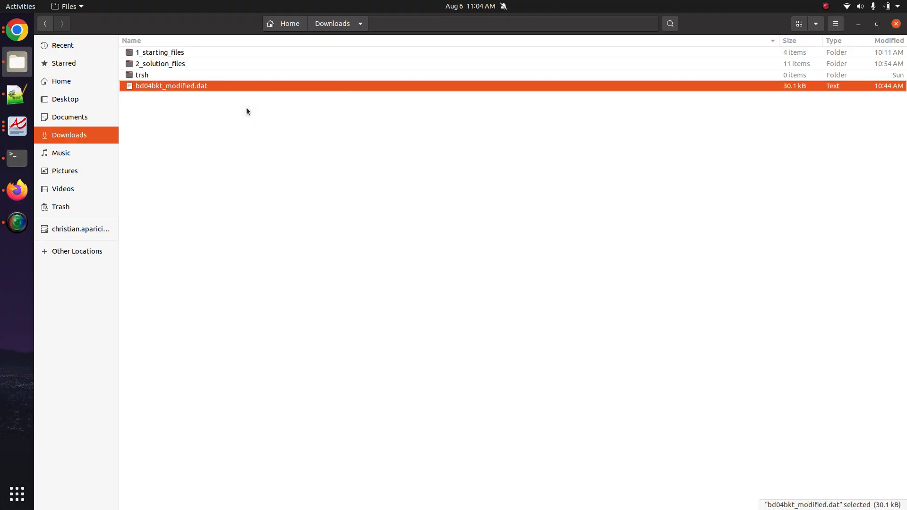
- Use an action on bd04bkt_modified.dat's context menu, then show the SOL 200 Web App home page
right_click(193, 84)
left_click(229, 136)
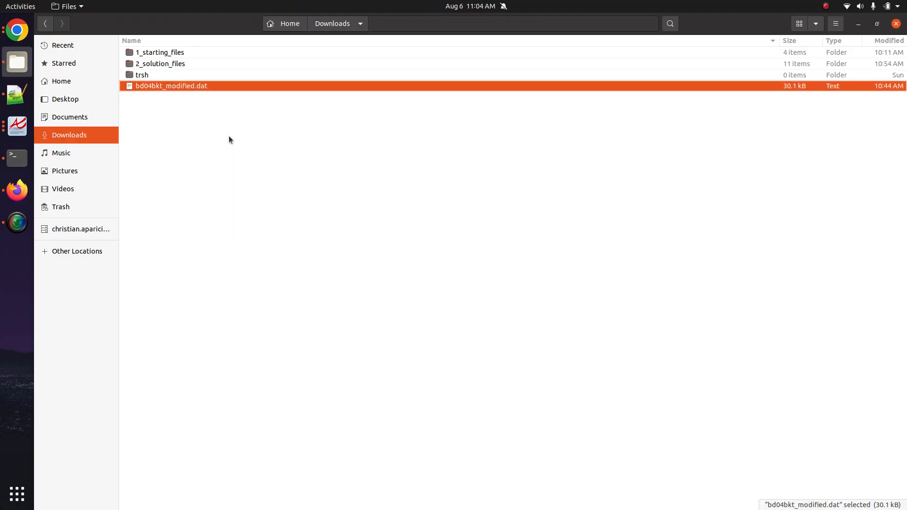
left_click(17, 190)
left_click(92, 28)
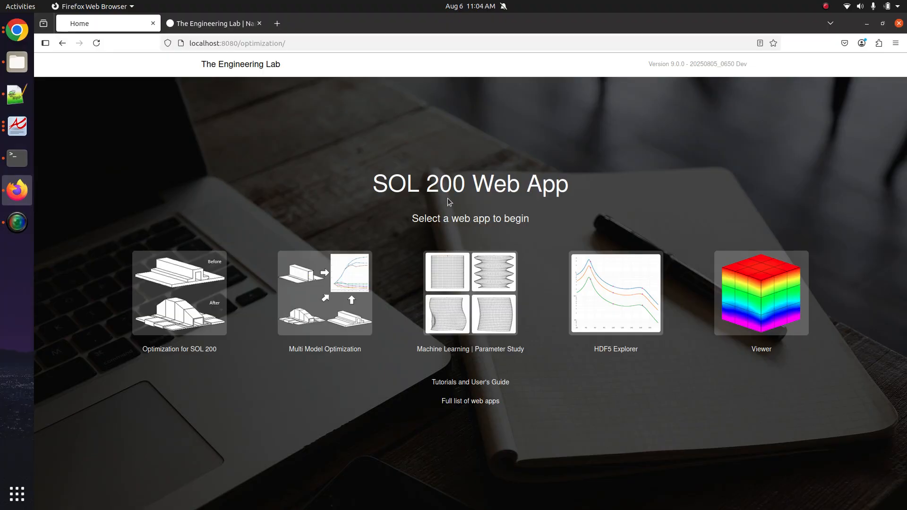
- Find 'dynamic' in the full list of web apps and open the Dynamic Loads app
left_click(213, 24)
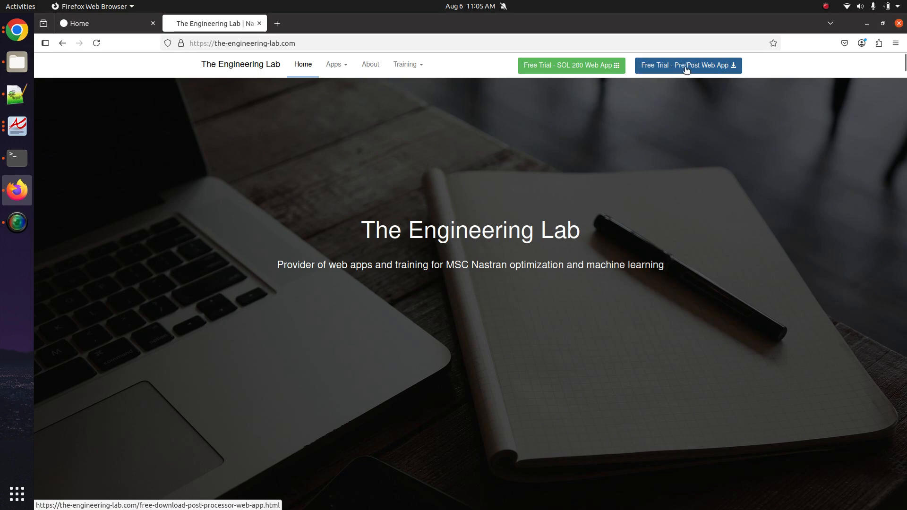
left_click(101, 25)
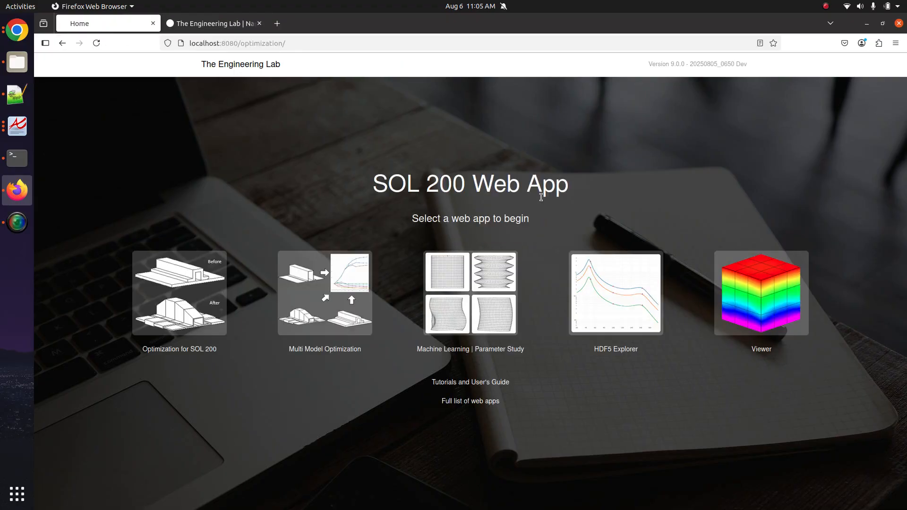
middle_click(473, 401)
left_click(251, 26)
key("ctrl+f")
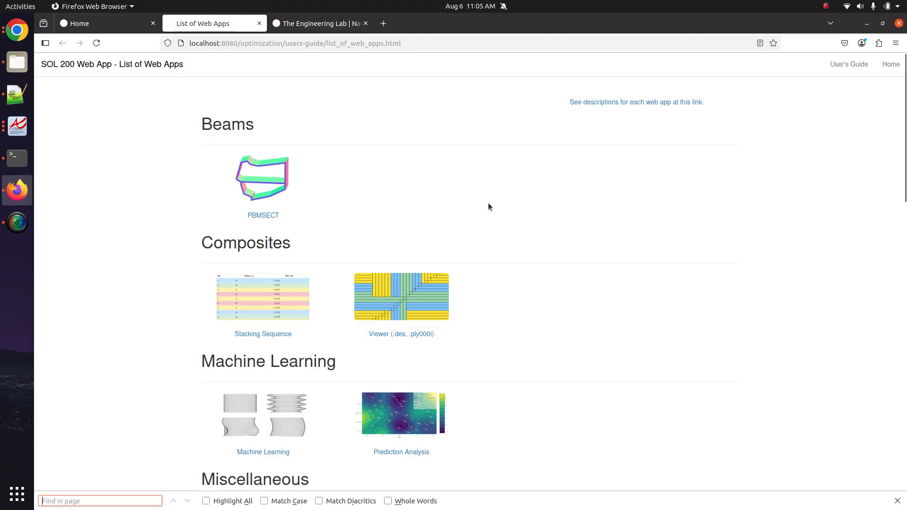
type("dynamic")
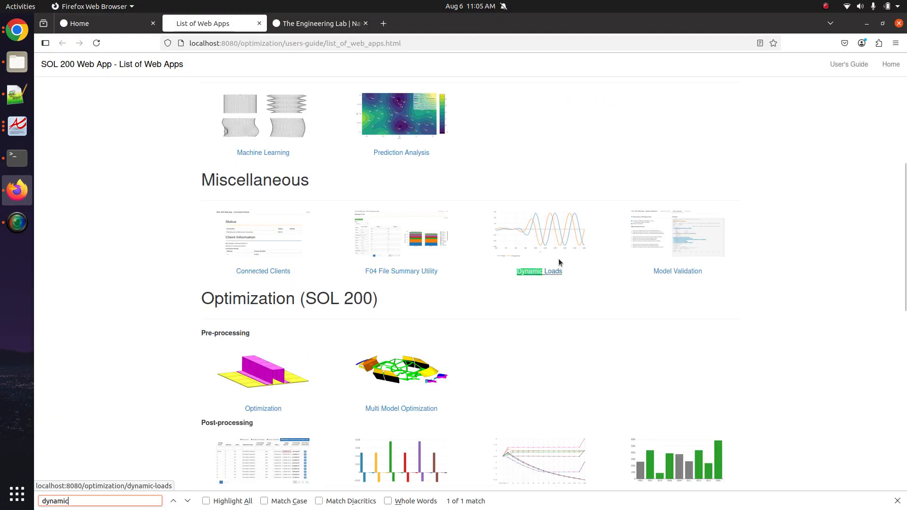
left_click(549, 270)
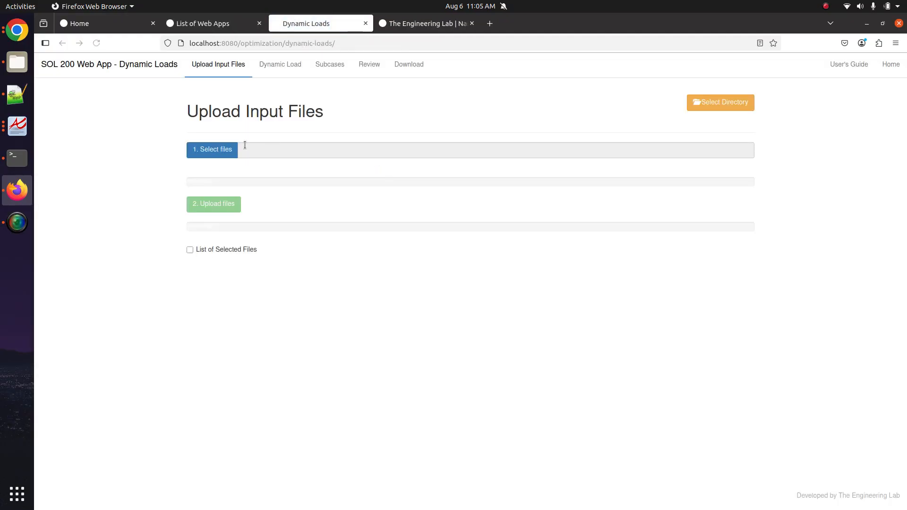
- Select and upload bd04bkt_modified.dat into the Dynamic Loads app
left_click(231, 150)
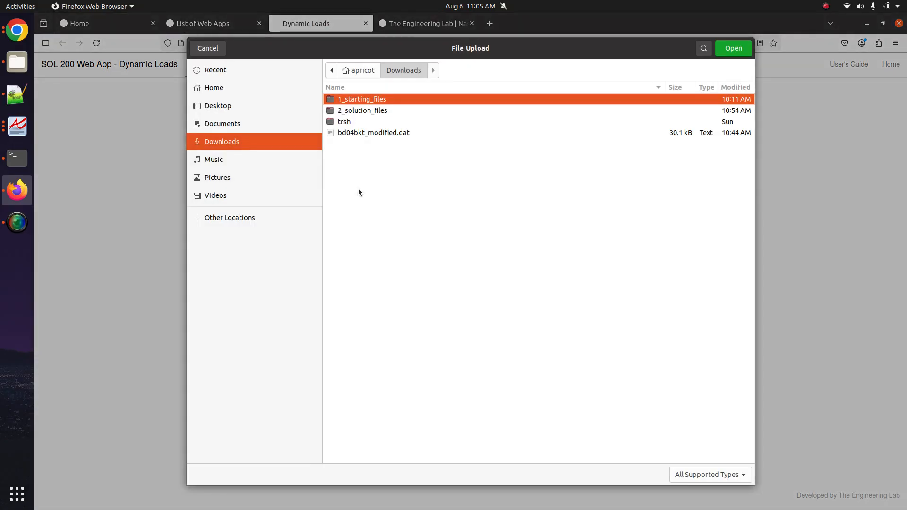
left_click(383, 133)
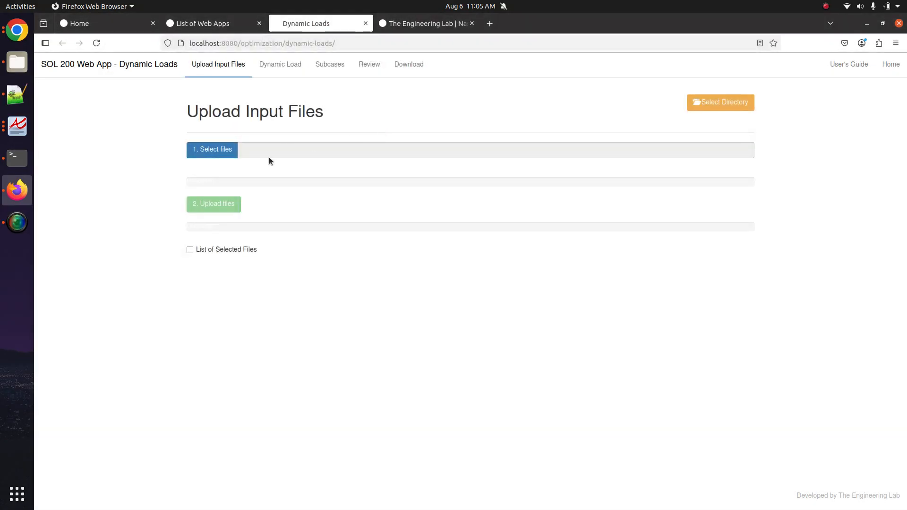
left_click(229, 206)
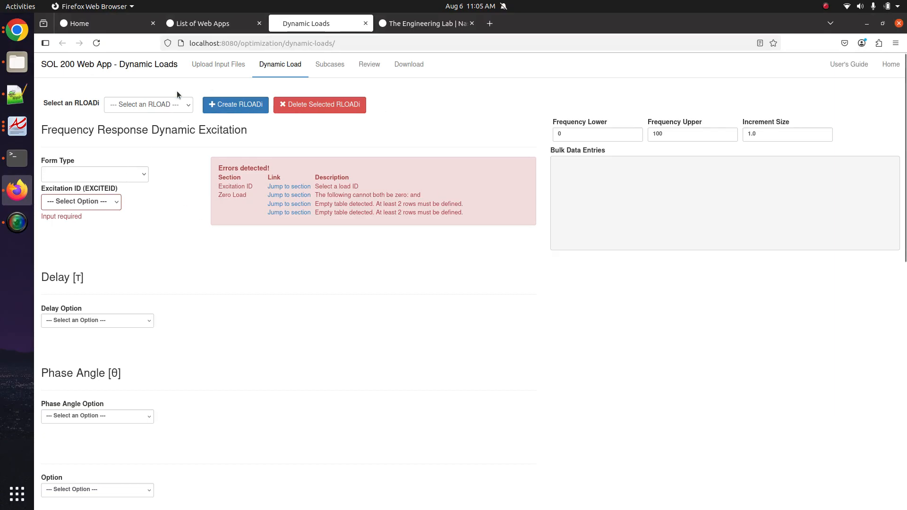
- Create dynamic load 1000 with form type RLOAD1 - Real/Imaginary and excitation ID 1 - SPC
left_click(246, 109)
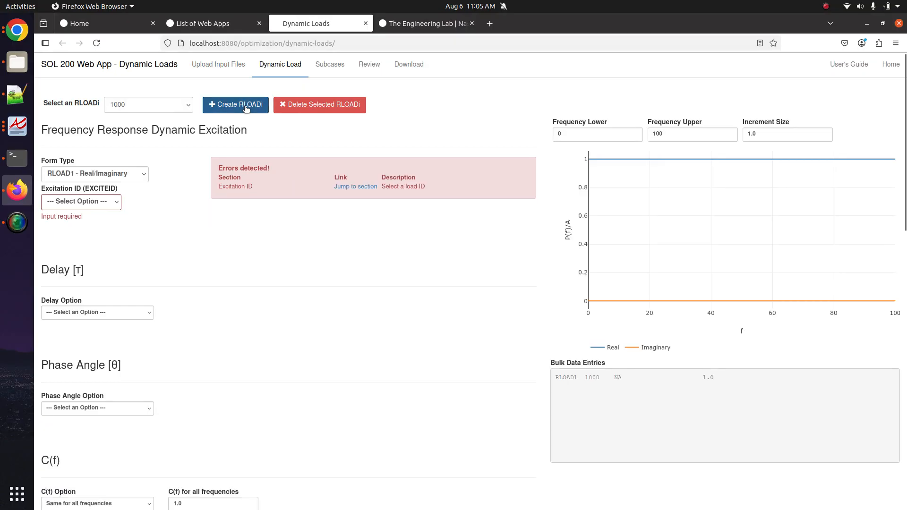
left_click(92, 175)
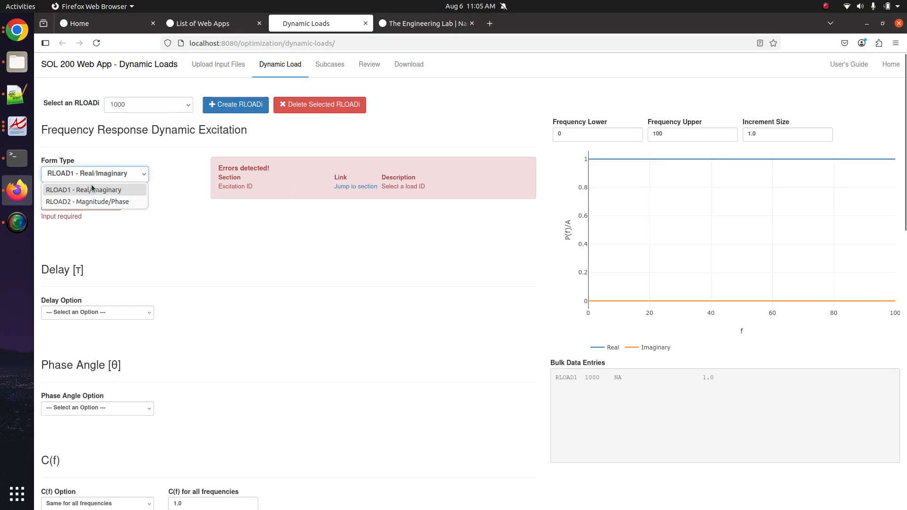
left_click(94, 192)
left_click(80, 204)
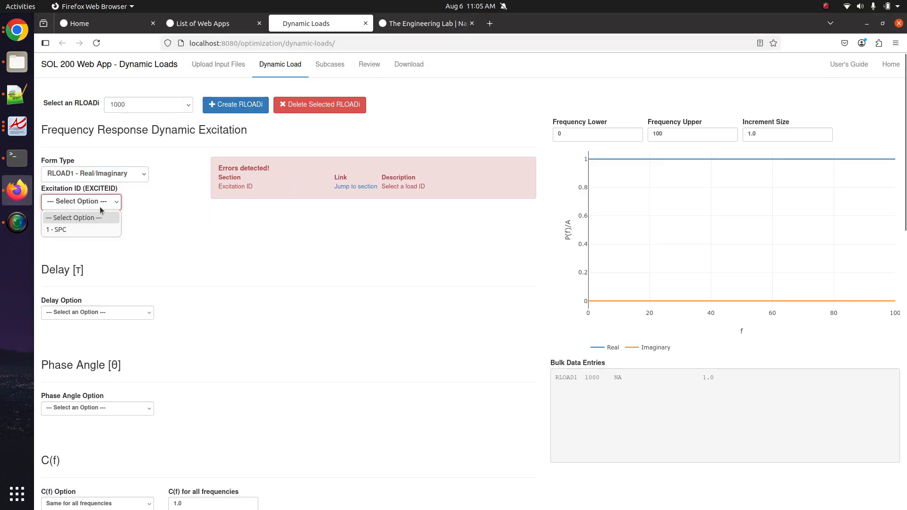
left_click(93, 229)
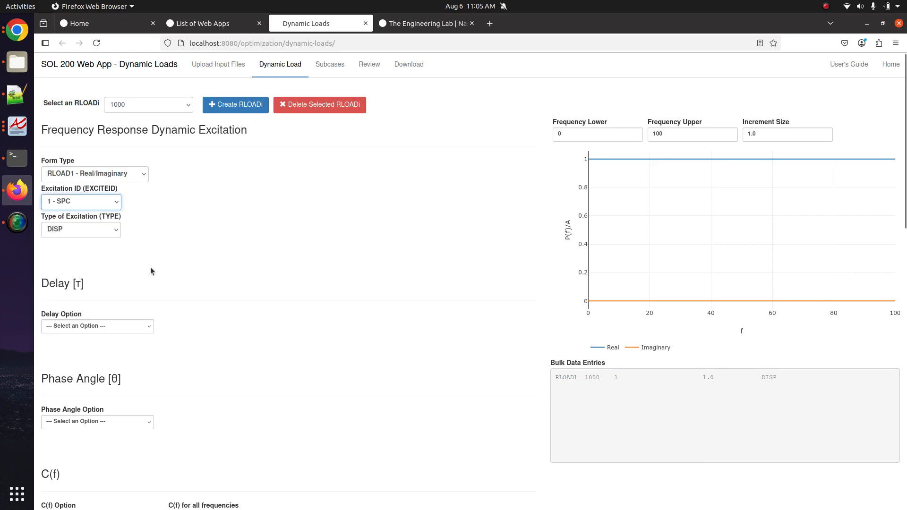
scroll(188, 318, "down", 5)
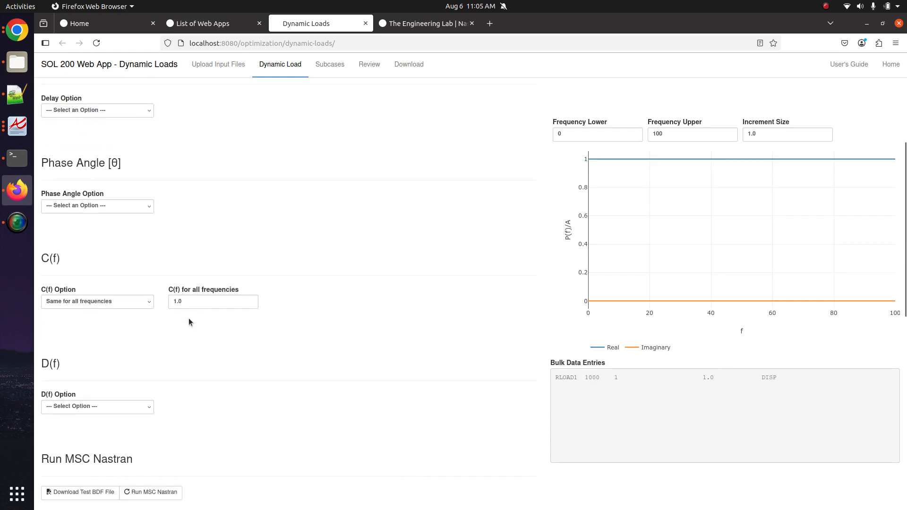
left_click(20, 132)
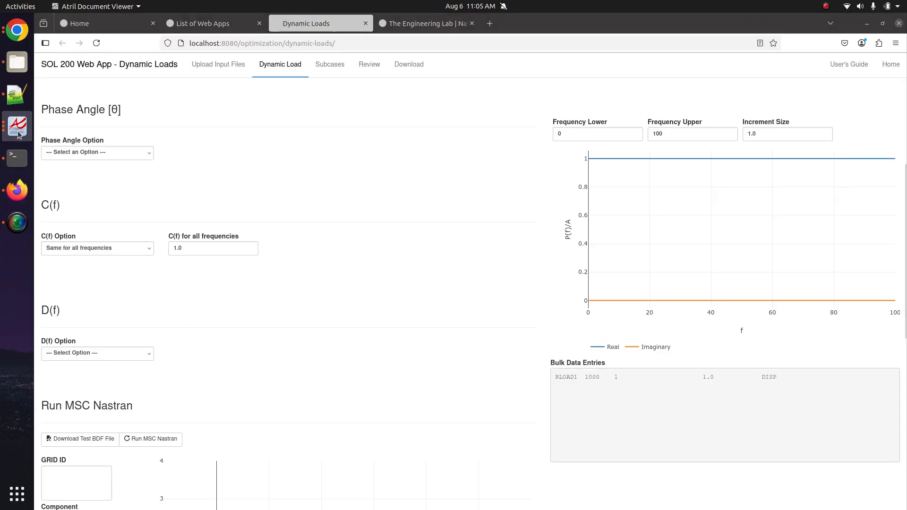
left_click(20, 132)
left_click(79, 153)
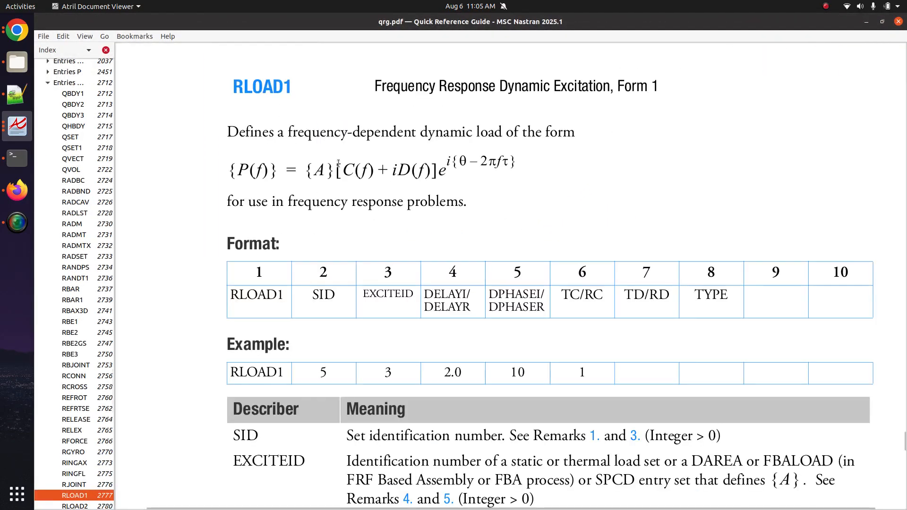
left_click_drag(338, 164, 373, 169)
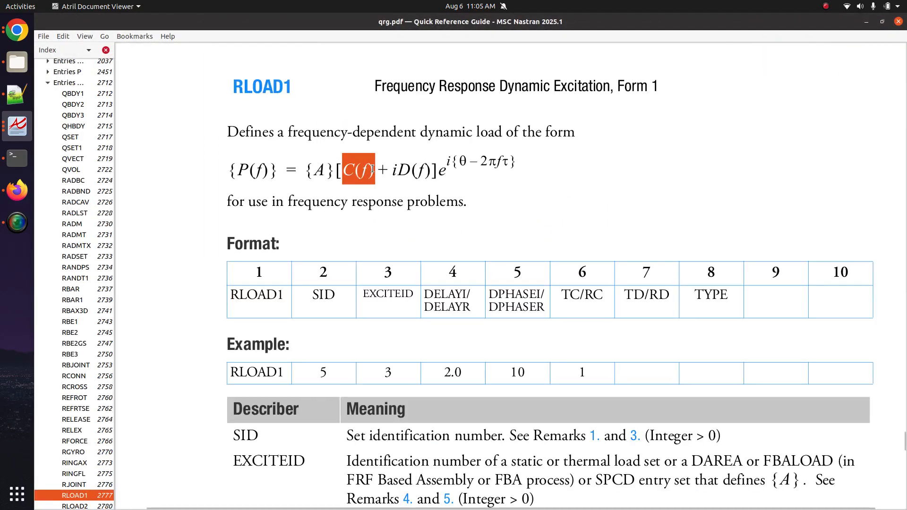
left_click(431, 52)
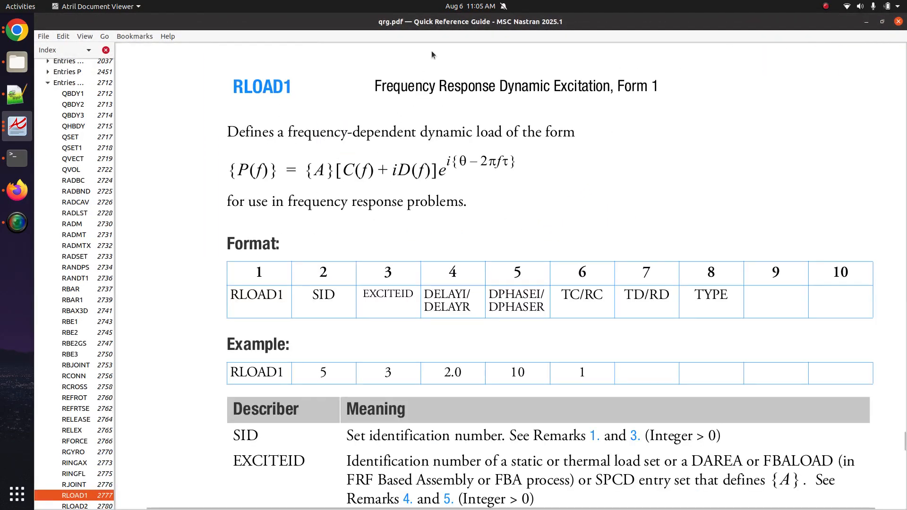
middle_click(437, 24)
left_click(342, 248)
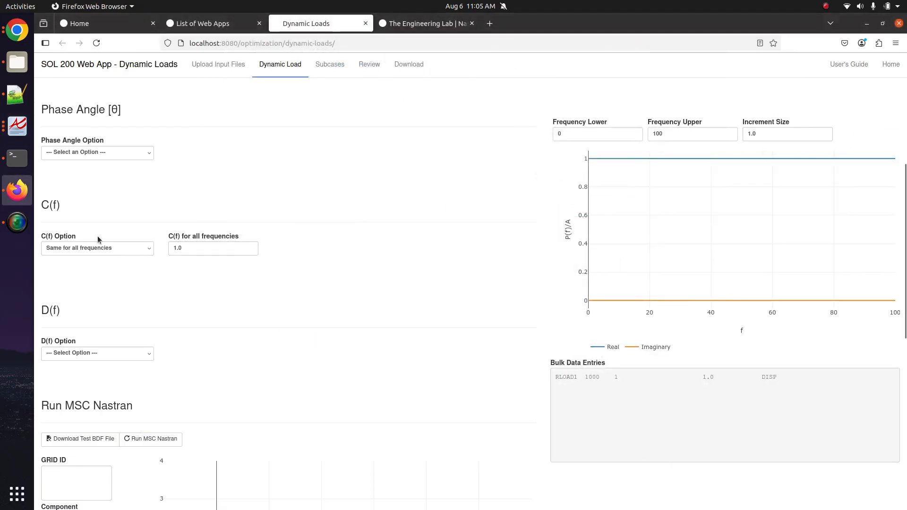
- Make C(f) frequency-dependent ('TABLEDi - Dependent on frequencies'), keeping the TABLED1 table type
left_click(134, 249)
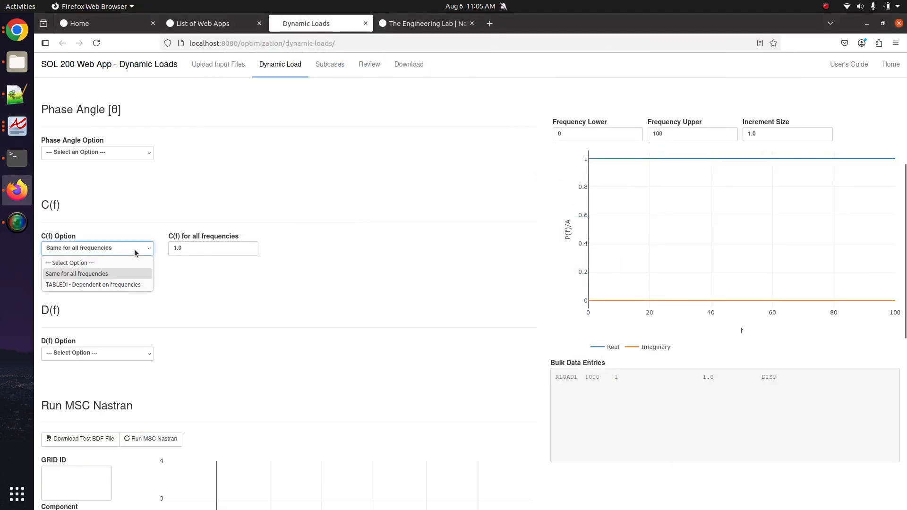
left_click(119, 285)
left_click(214, 260)
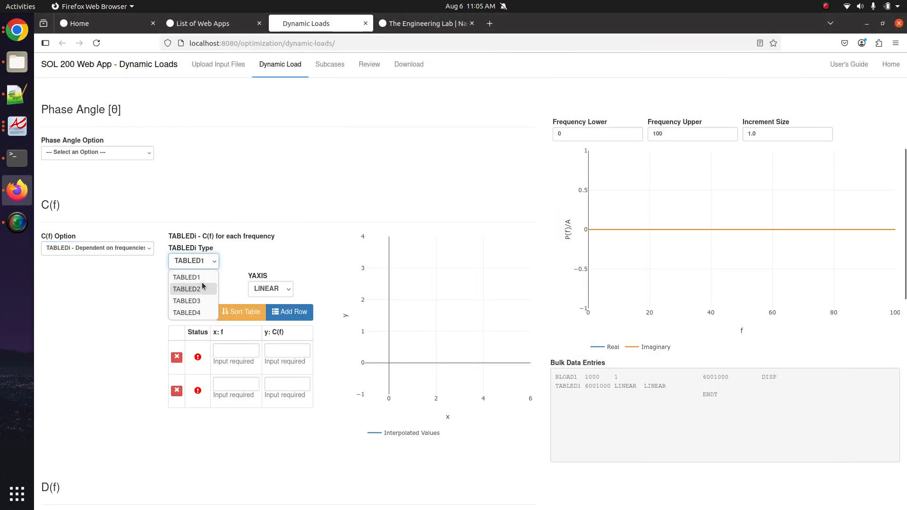
left_click(199, 279)
- Enter the table frequencies 0. and 1000
left_click(236, 353)
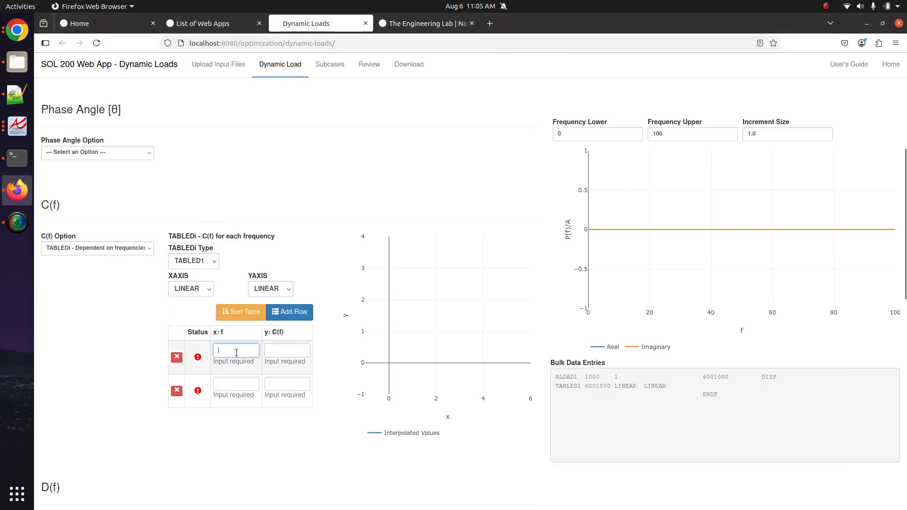
type("0")
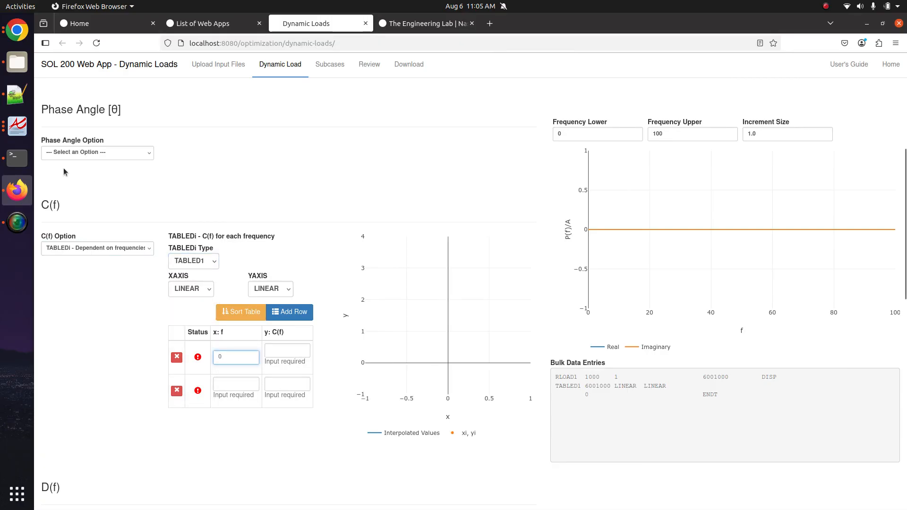
type(".")
left_click(238, 390)
type("1")
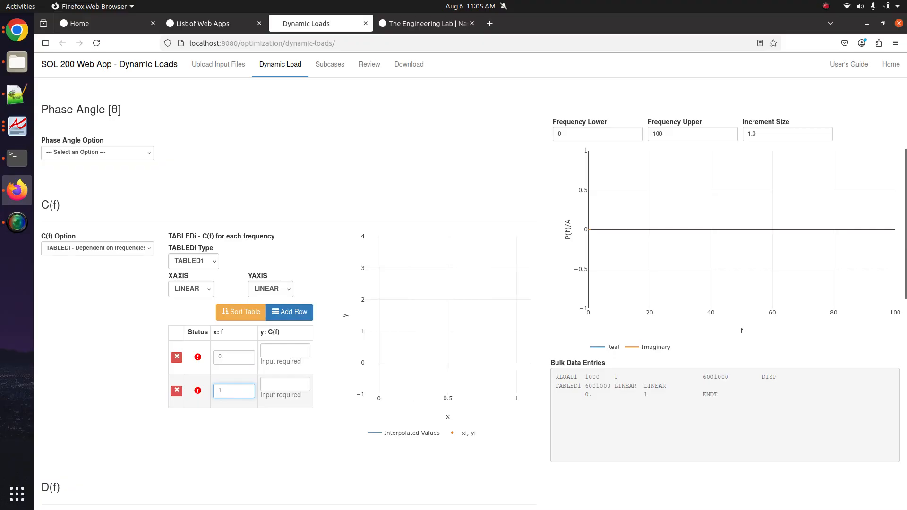
type("000")
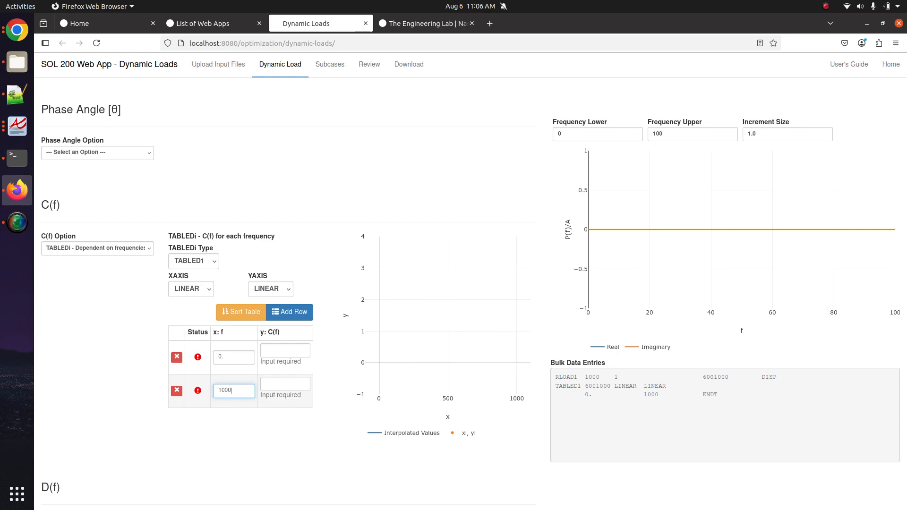
double_click(229, 393)
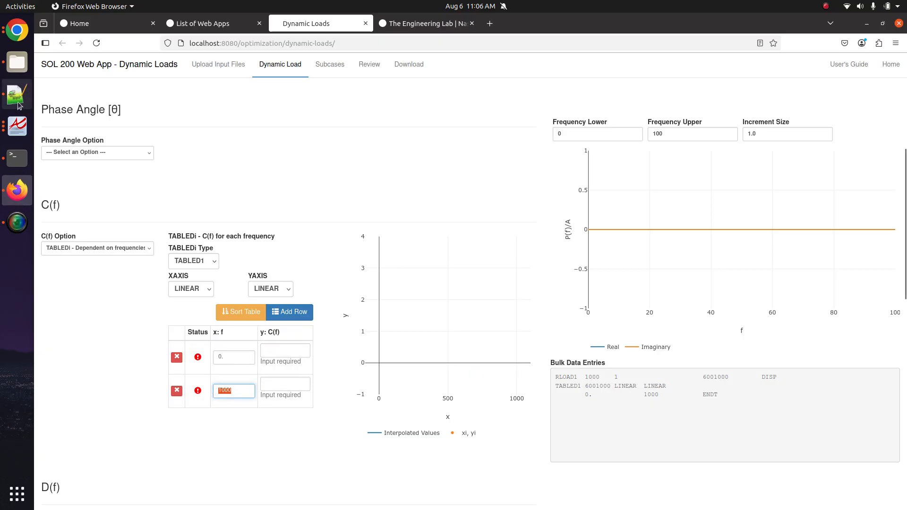
- Check the Dynamic Loads tutorial in Chrome, then return to the Firefox Dynamic Loads page
left_click(3, 27)
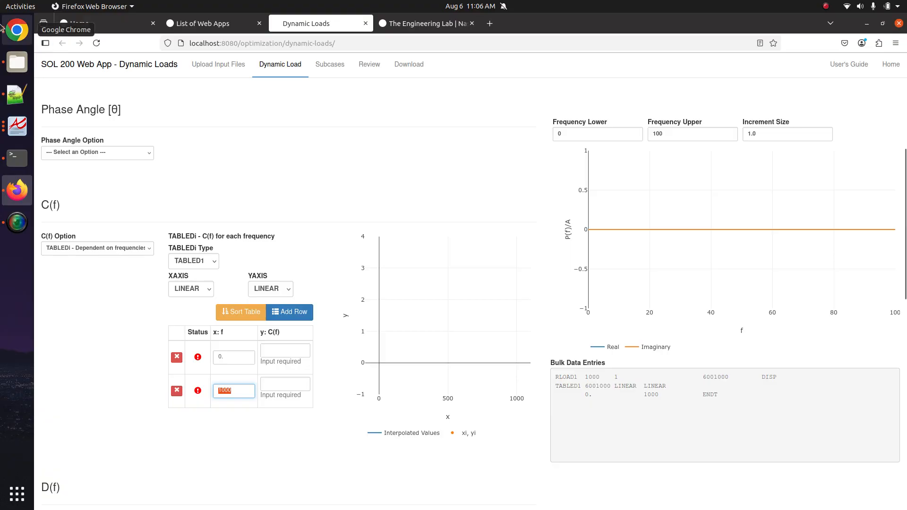
left_click(5, 30)
left_click(116, 147)
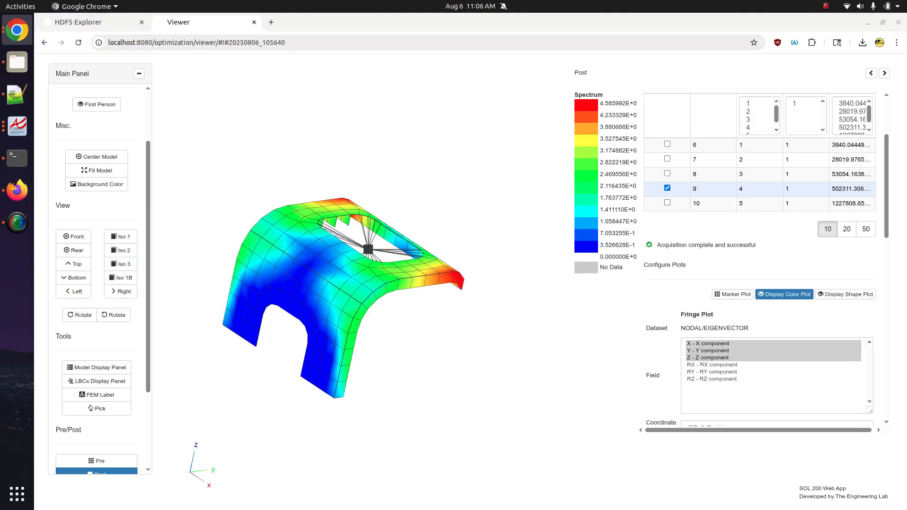
left_click(12, 33)
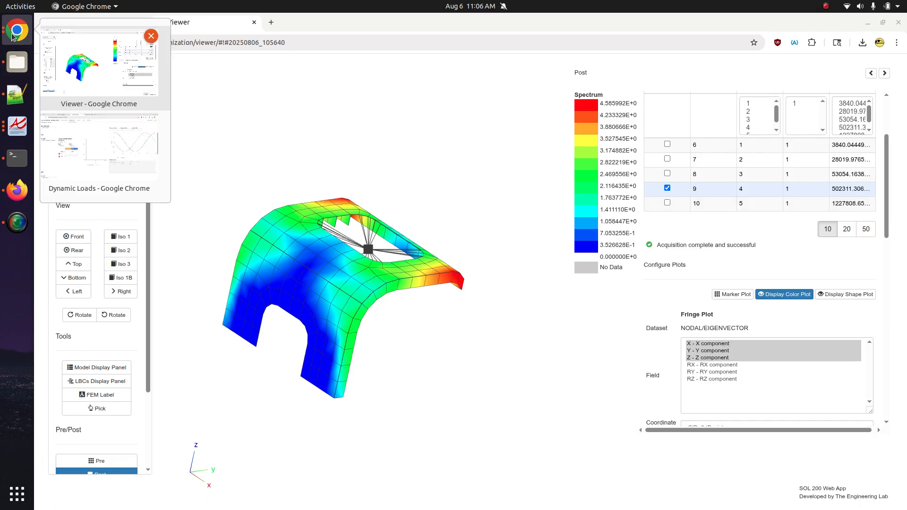
left_click(11, 197)
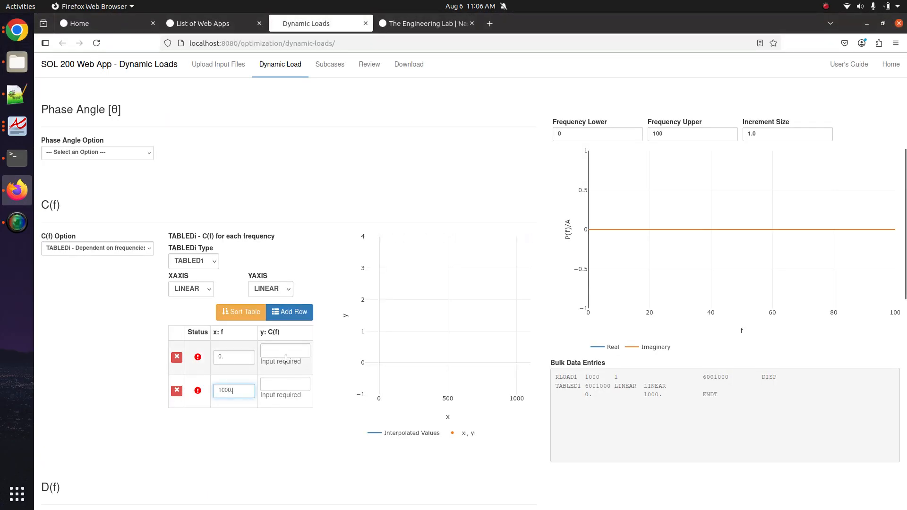
- Enter the C(f) value 1 for both frequency rows
left_click(286, 350)
type("1")
left_click(286, 371)
type("1")
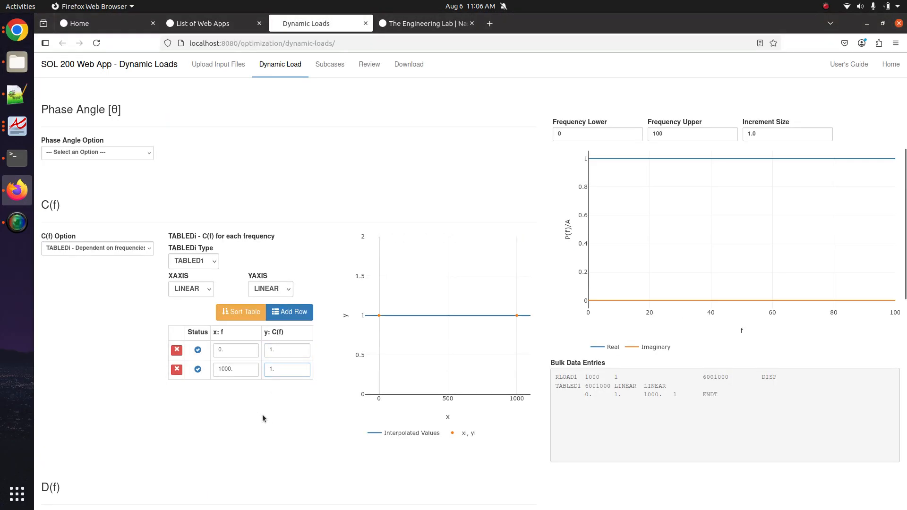
scroll(274, 415, "up", 5)
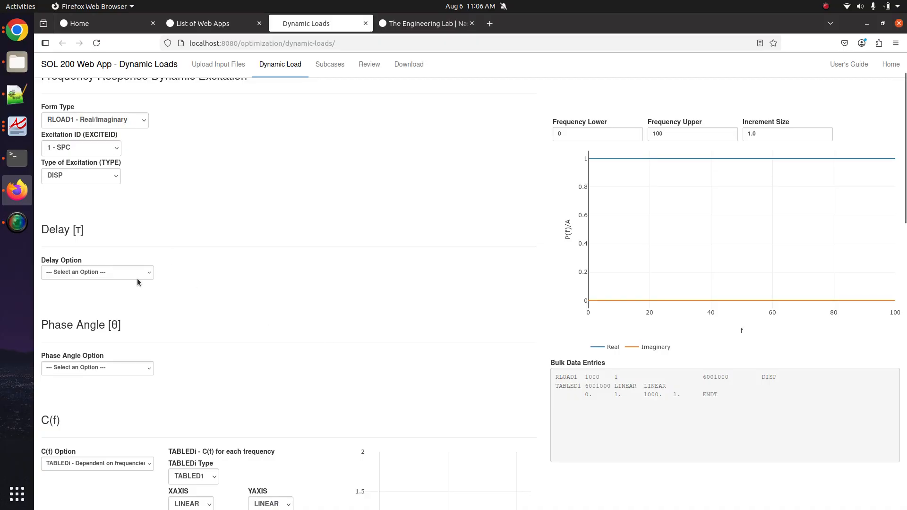
scroll(128, 293, "down", 3)
left_click(146, 163)
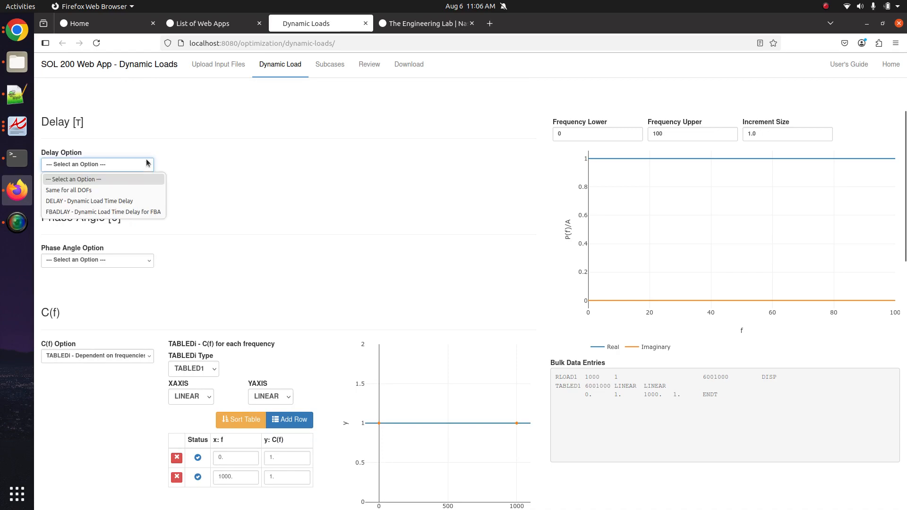
left_click(110, 191)
left_click(221, 169)
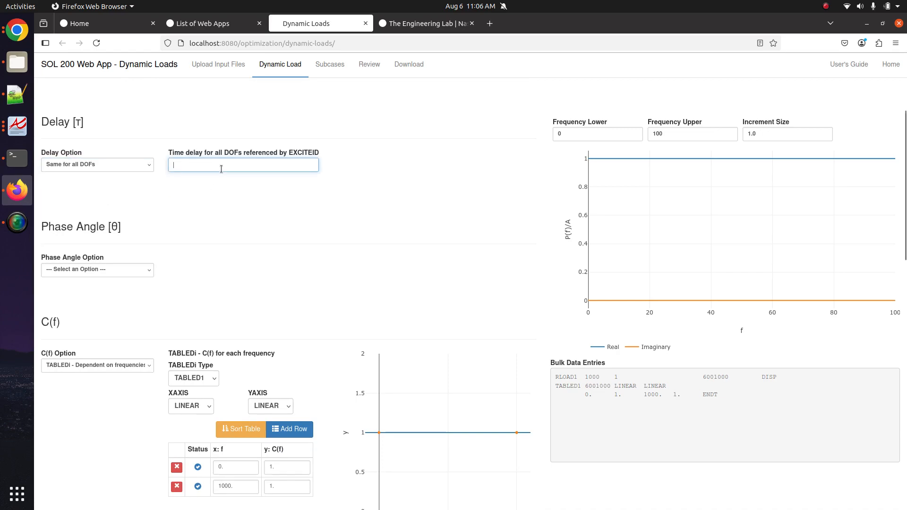
type(".125")
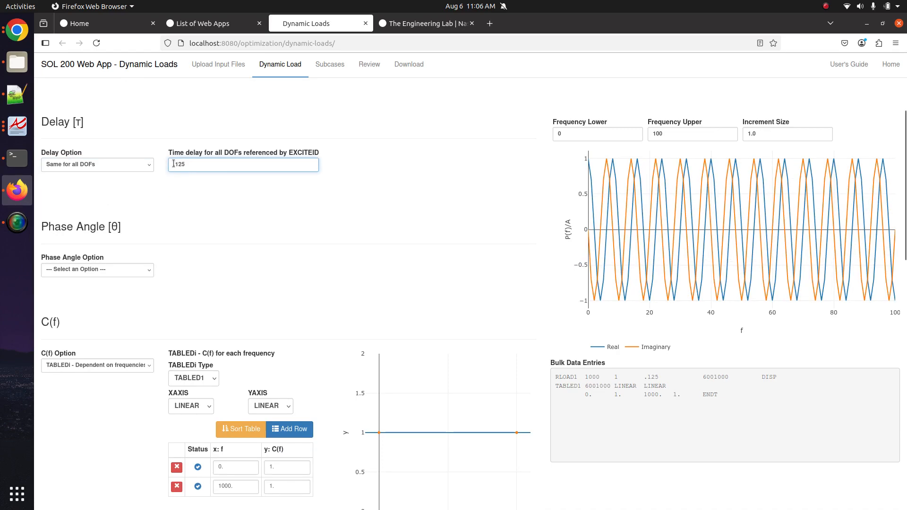
key("Left")
key("Left")
key("Left")
type("0")
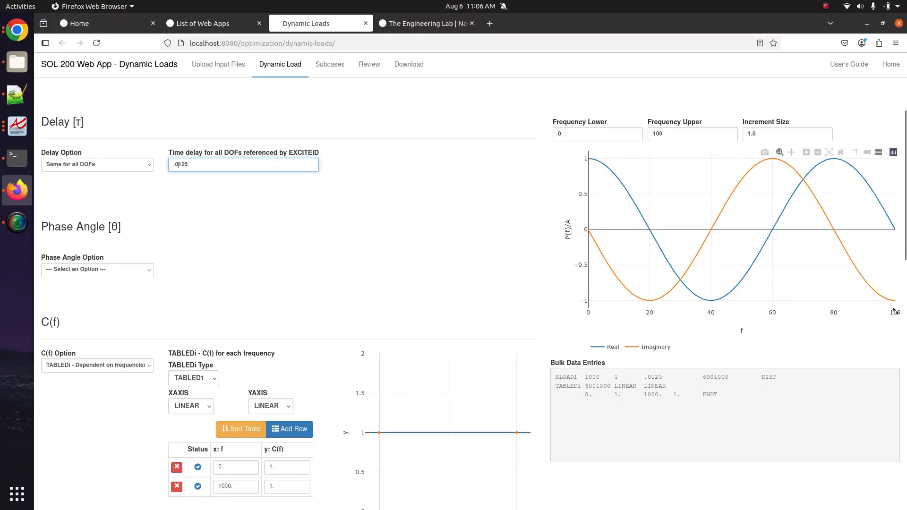
left_click(704, 136)
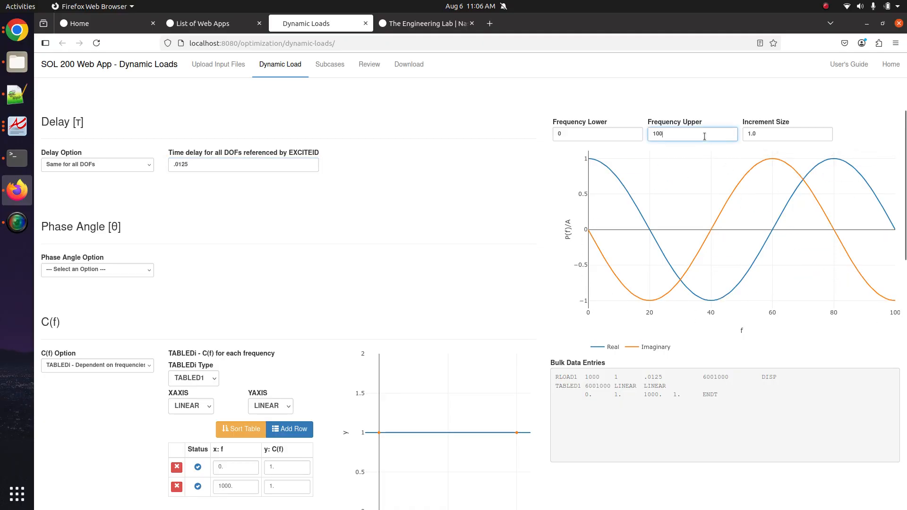
type("0")
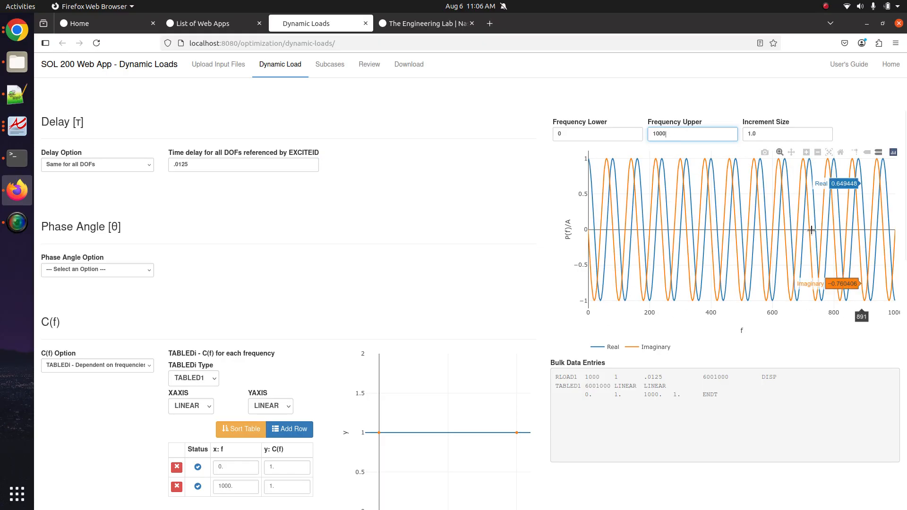
key("ctrl+a")
type("100")
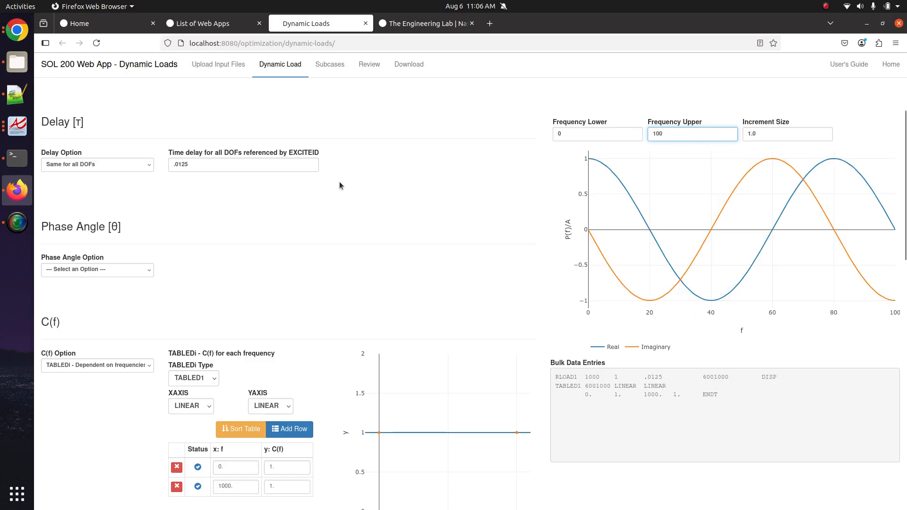
left_click(98, 165)
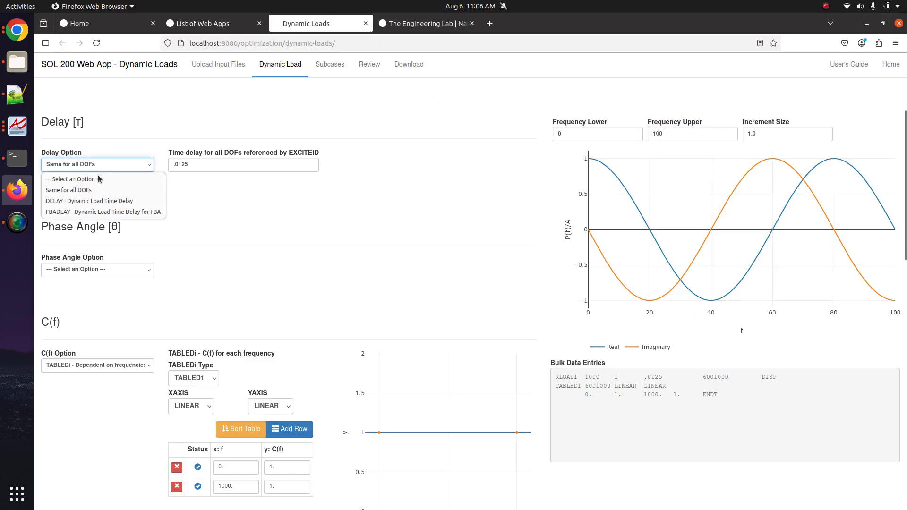
left_click(98, 180)
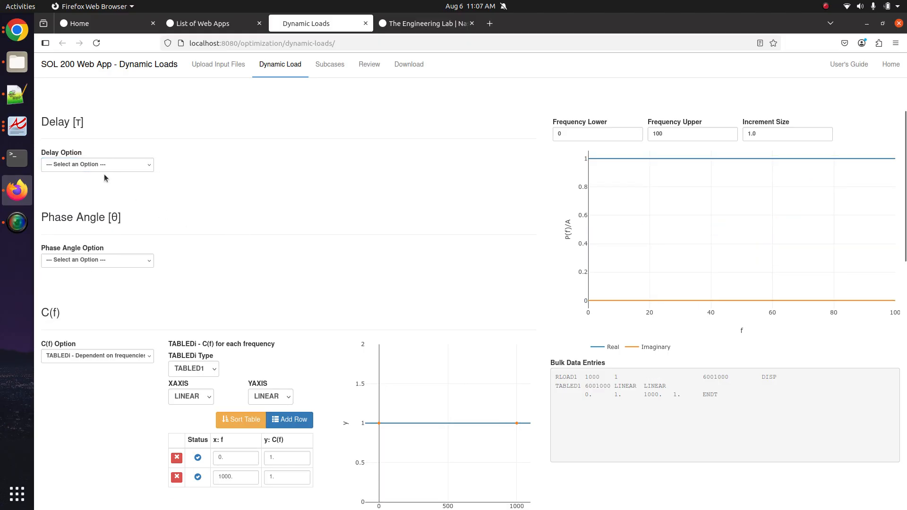
- Copy the generated RLOAD1 and TABLED1 Bulk Data Entries text, then bring up the Downloads folder
scroll(244, 271, "down", 5)
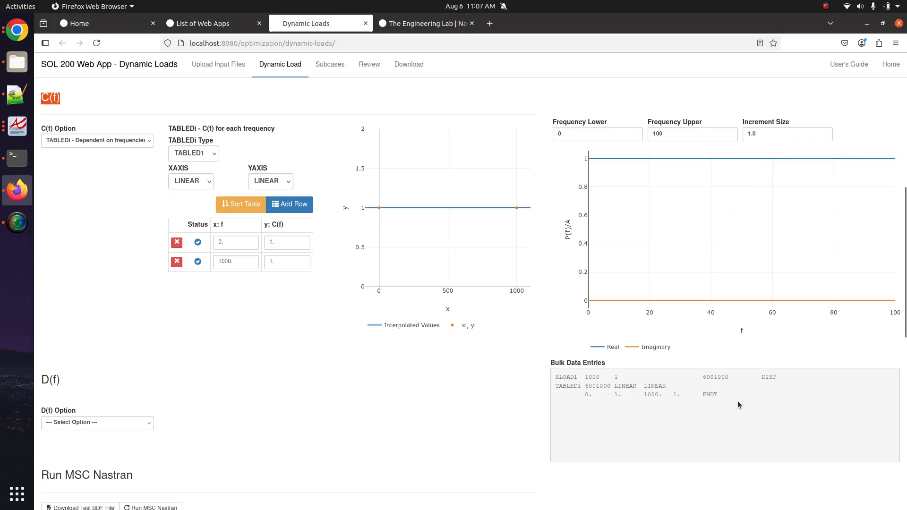
left_click_drag(738, 402, 551, 384)
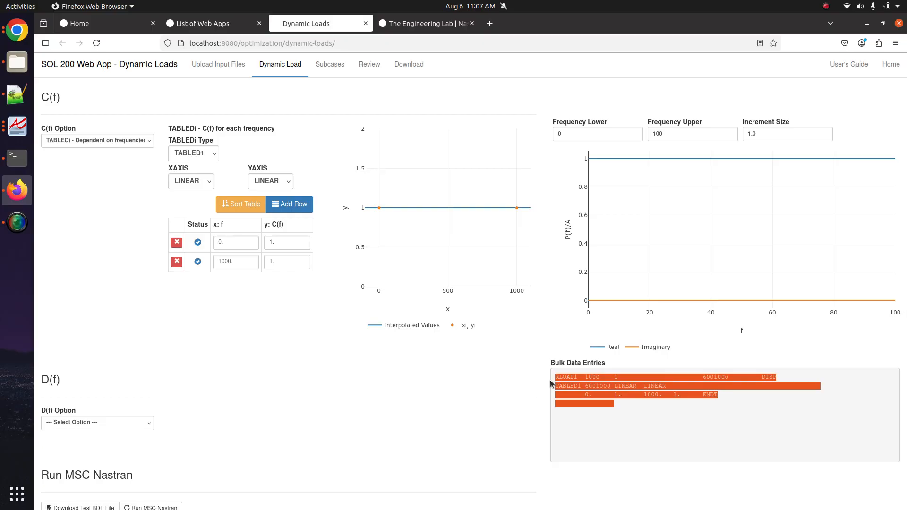
right_click(579, 388)
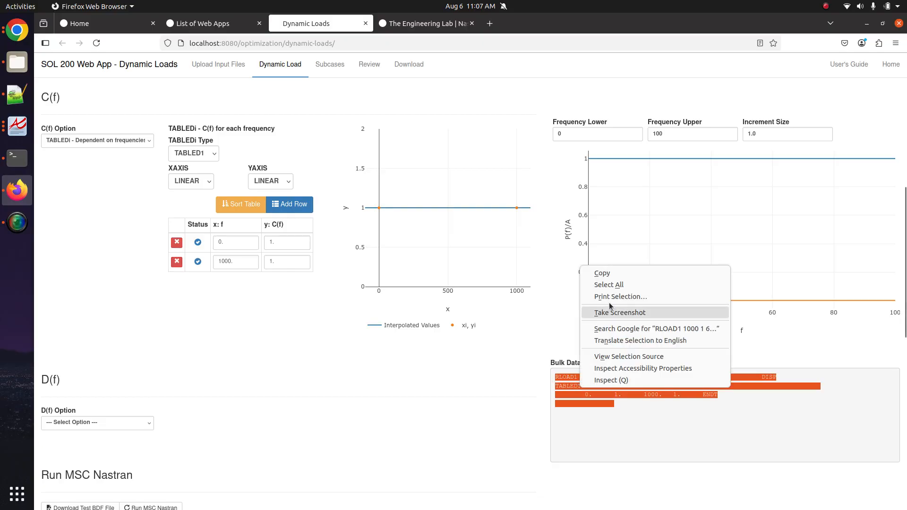
left_click(596, 269)
left_click(17, 62)
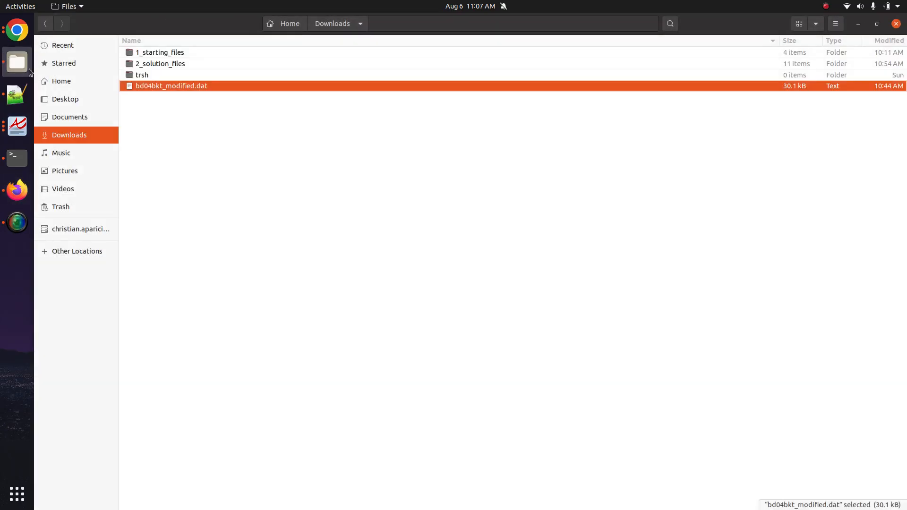
- Paste the RLOAD1 and TABLED1 entries after BEGIN BULK in bd04bkt_modified.dat and save
right_click(205, 90)
left_click(219, 96)
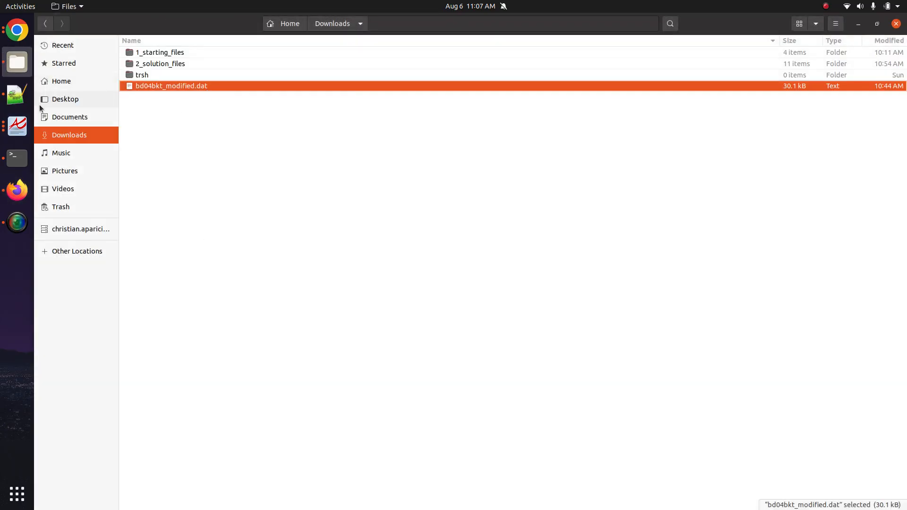
left_click(17, 94)
left_click(161, 254)
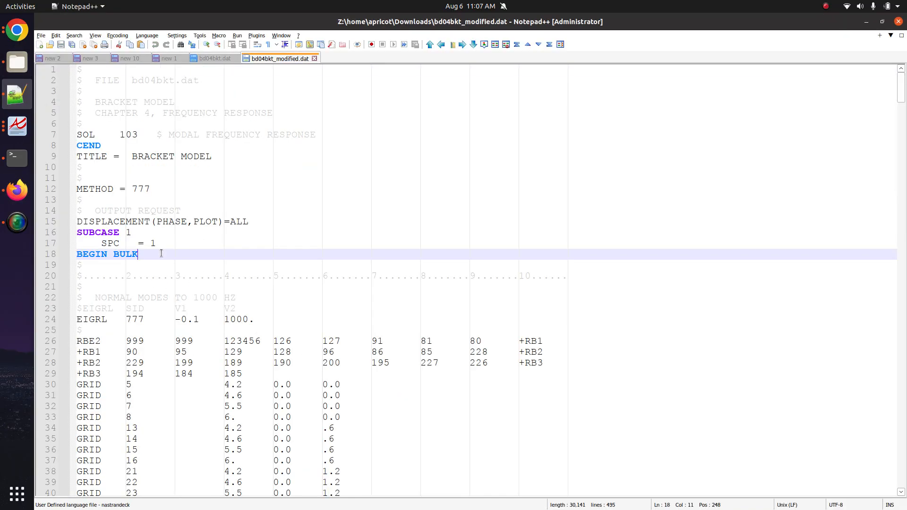
key("ctrl+v")
key("ctrl+s")
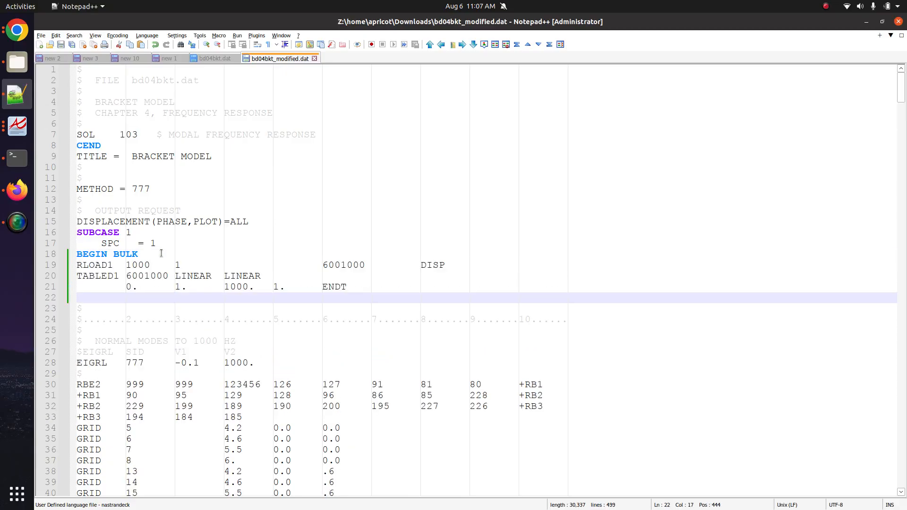
- Highlight RLOAD1's EXCITEID field, then return to the Dynamic Loads page
double_click(180, 265)
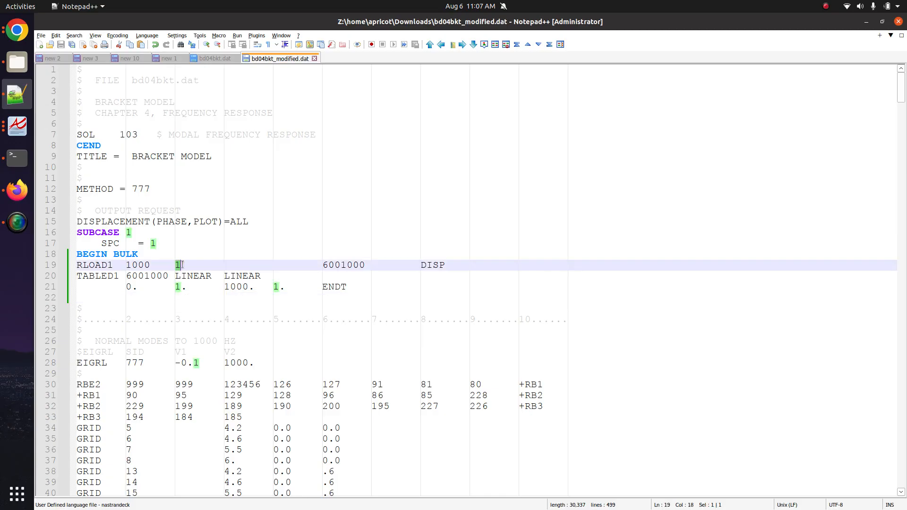
left_click_drag(182, 265, 224, 263)
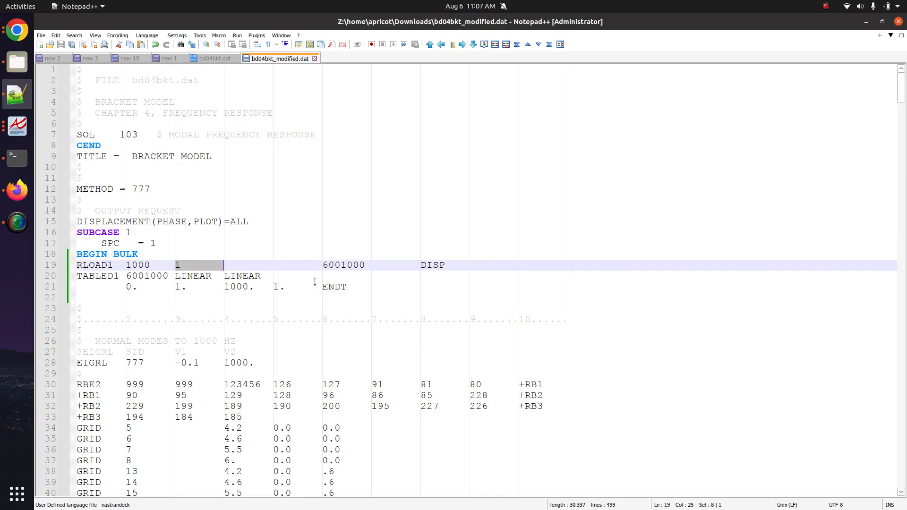
left_click(17, 30)
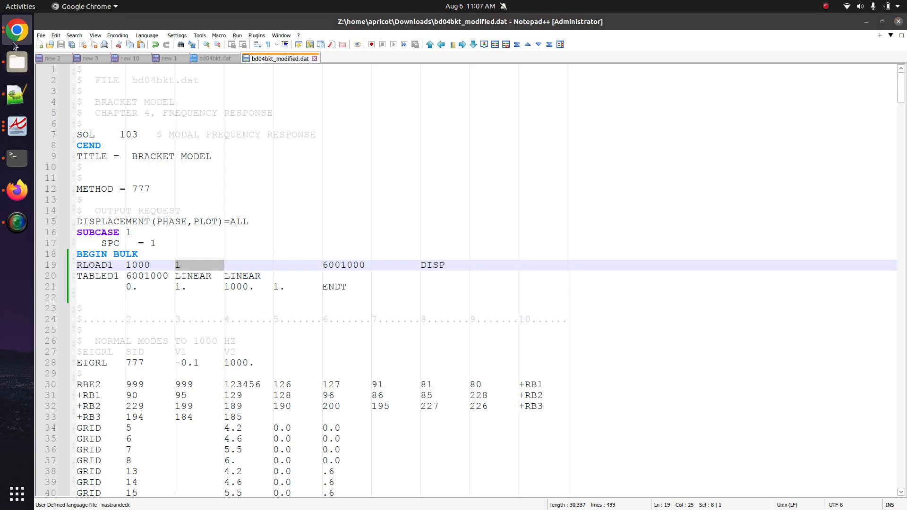
left_click(21, 188)
- Upload bd04bkt_modified.dat through the Viewer's File Upload panel
left_click(108, 23)
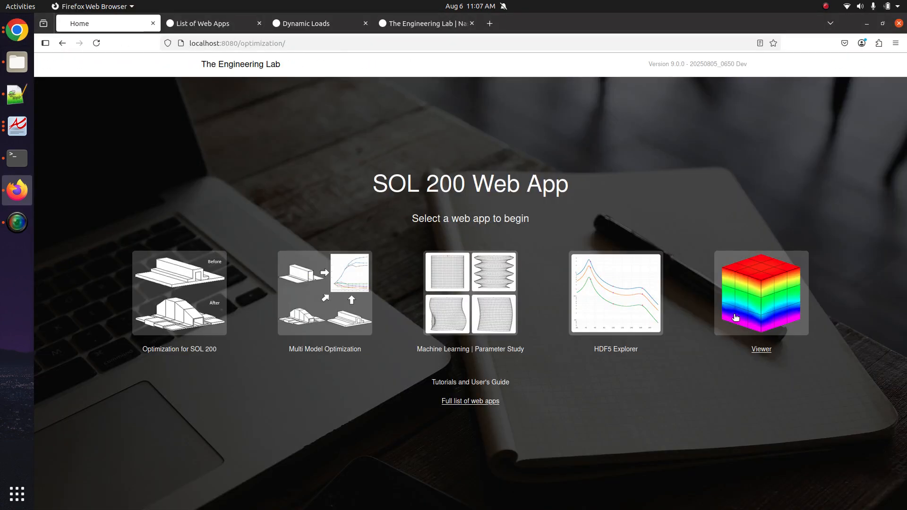
left_click(210, 23)
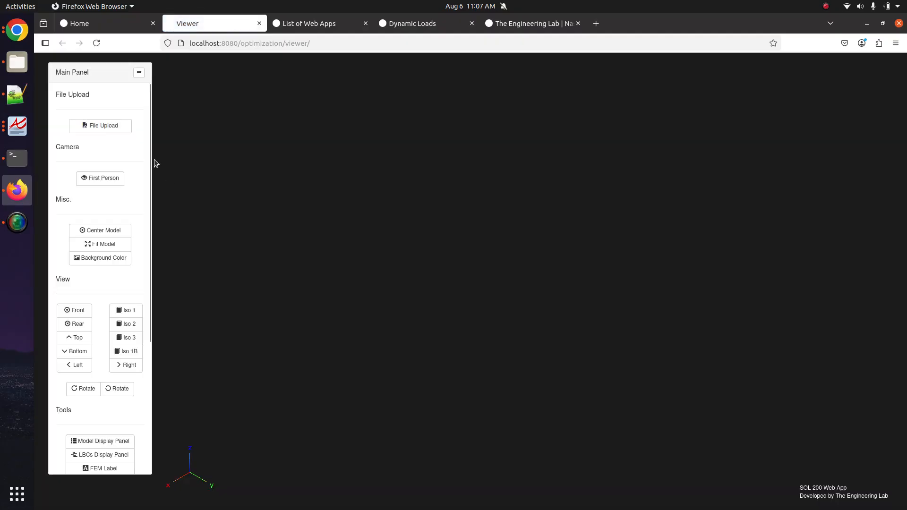
left_click(123, 125)
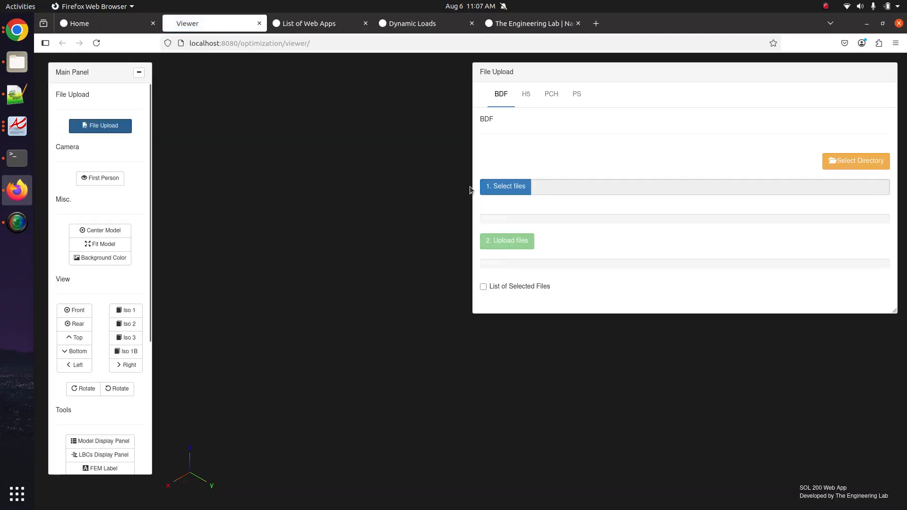
left_click(505, 188)
double_click(385, 132)
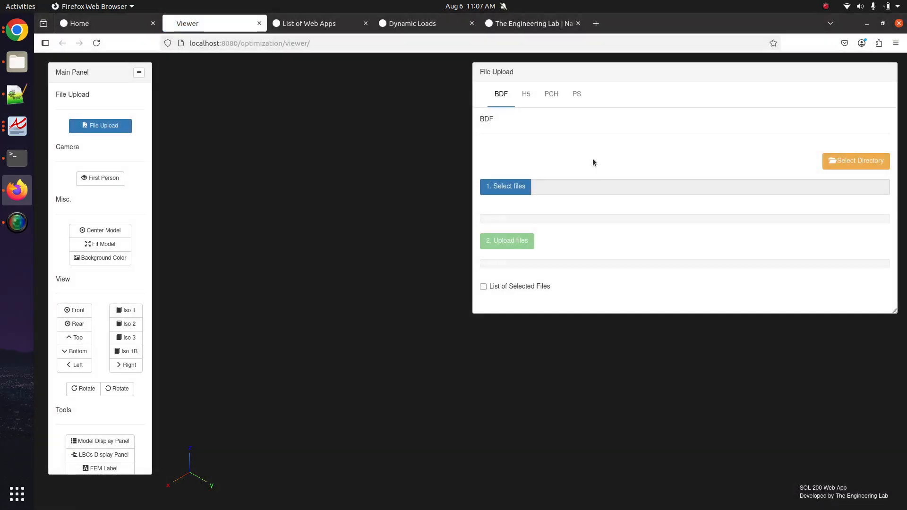
left_click(518, 242)
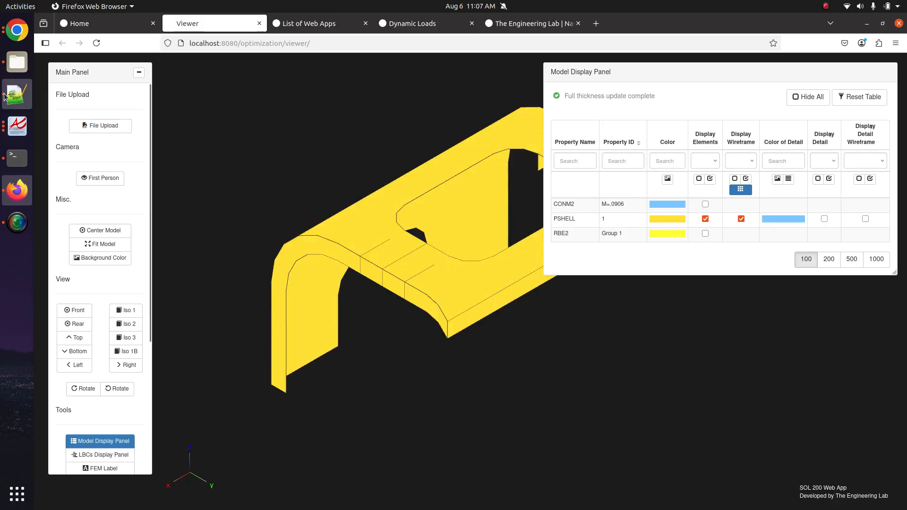
left_click(17, 94)
- Show the 'new 1' notes and highlight the FREQ1 line in the After summary
left_click(169, 58)
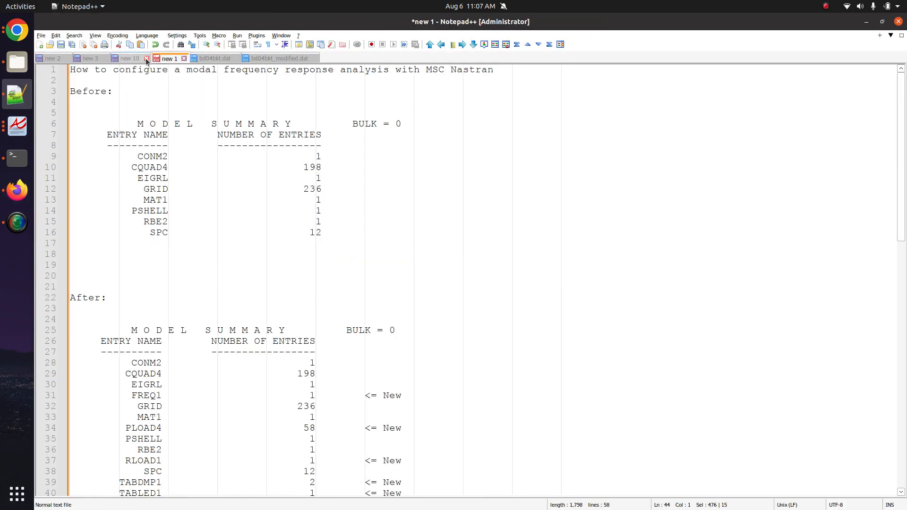
scroll(284, 267, "down", 3)
left_click(333, 297)
triple_click(332, 297)
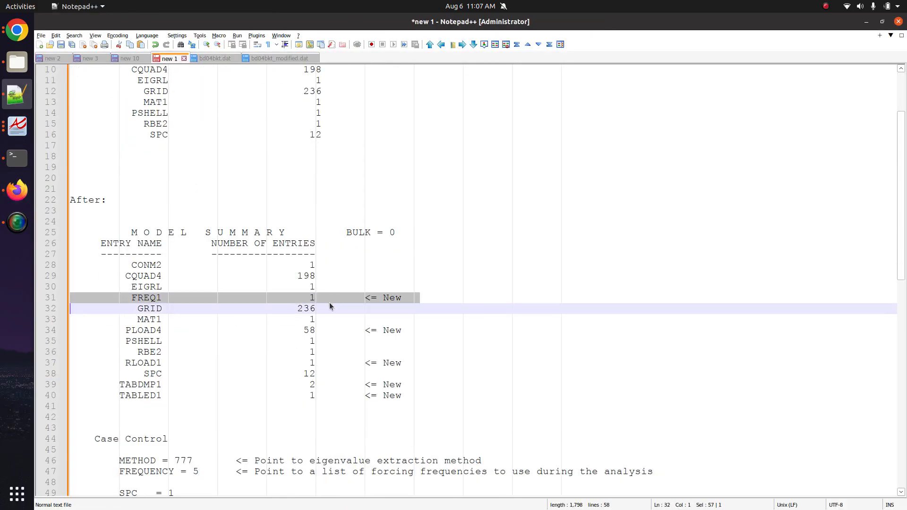
scroll(325, 322, "up", 4)
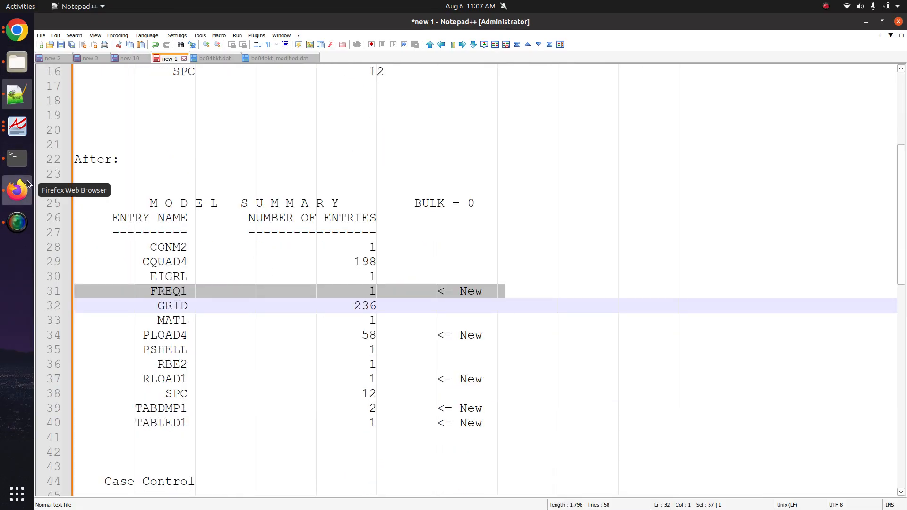
left_click(17, 190)
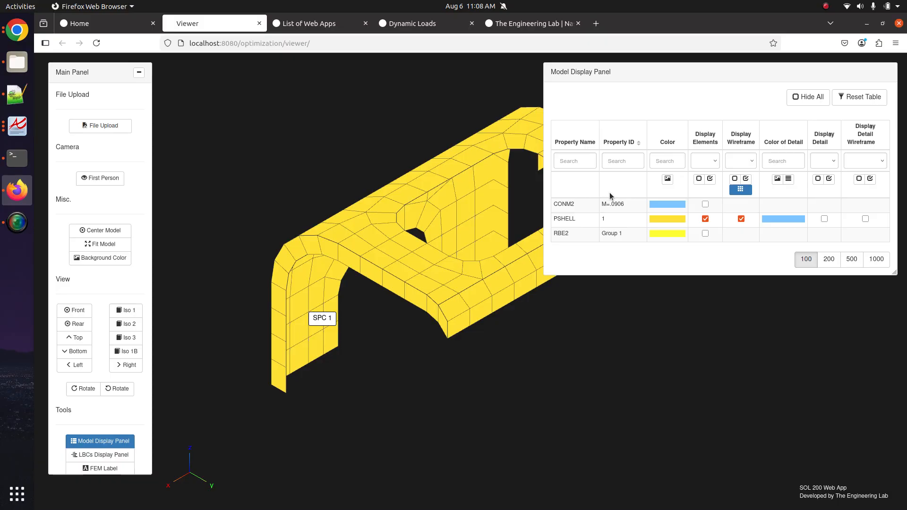
- Display the CONM2 and RBE2 elements, switch to a white background, and colour each property separately
left_click_drag(356, 220, 297, 234)
left_click(705, 204)
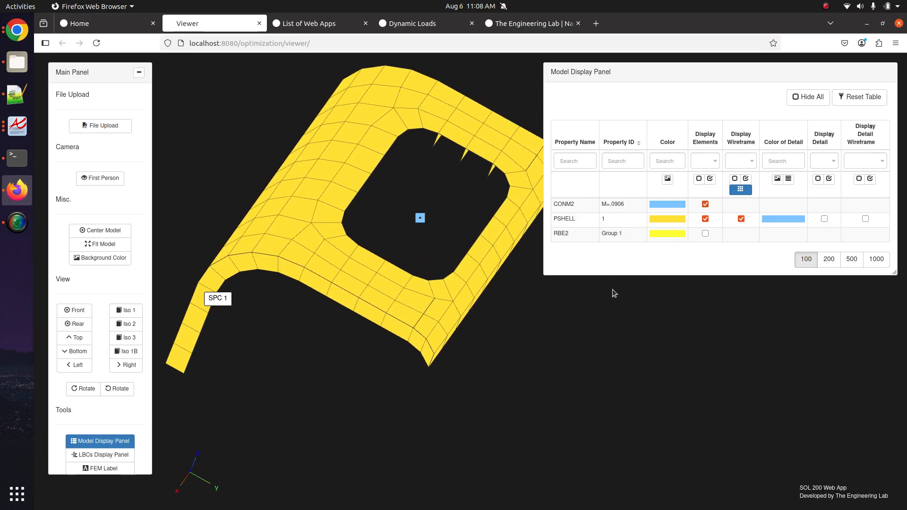
left_click(705, 234)
left_click_drag(417, 261, 424, 269)
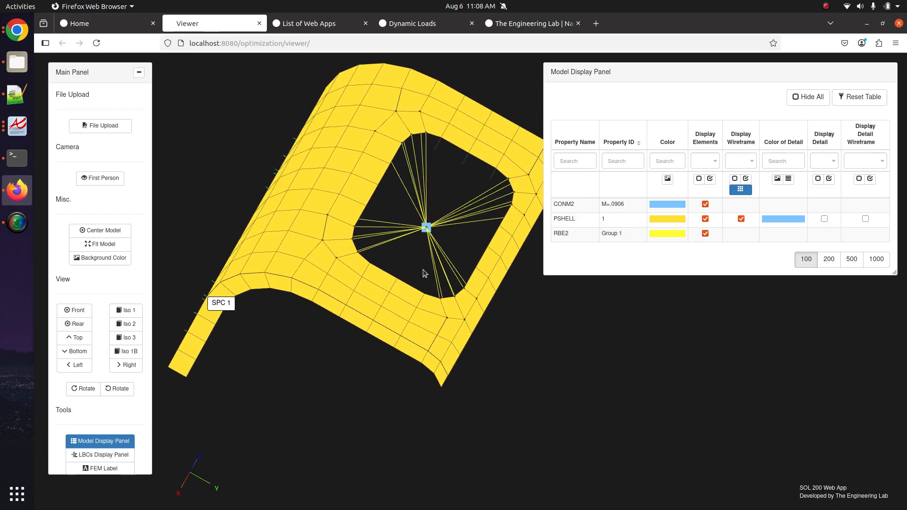
left_click(124, 260)
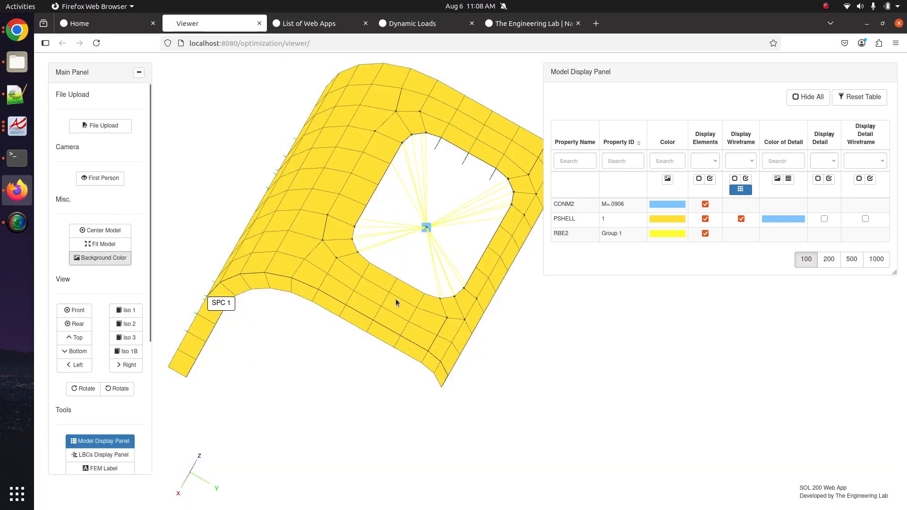
left_click_drag(448, 222, 438, 266)
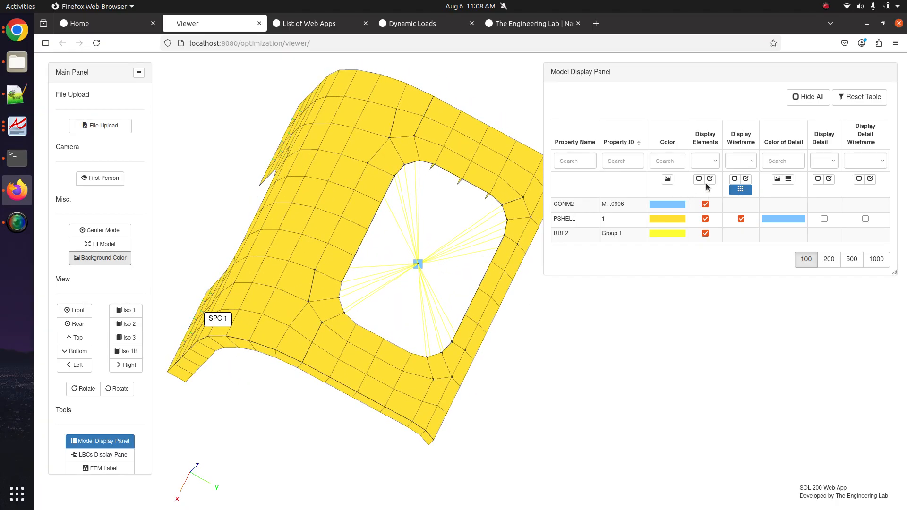
left_click(668, 179)
left_click_drag(381, 312, 399, 297)
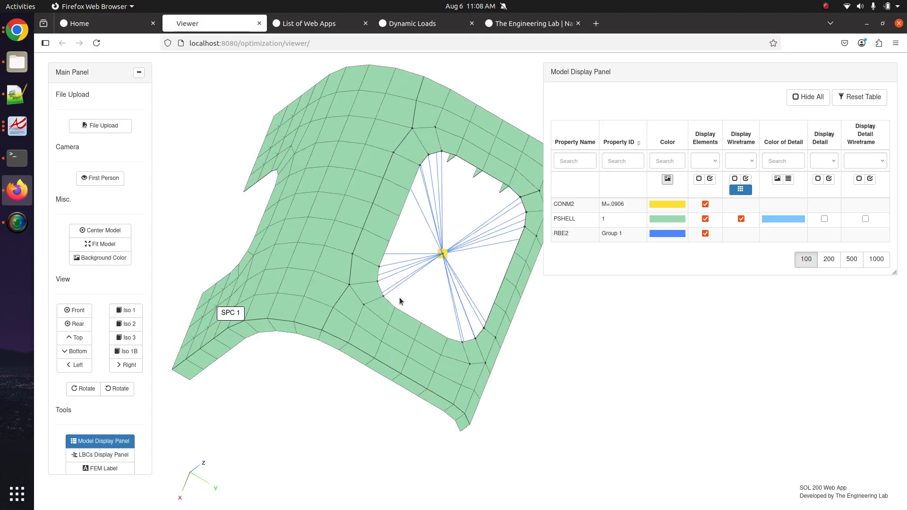
scroll(106, 411, "down", 1)
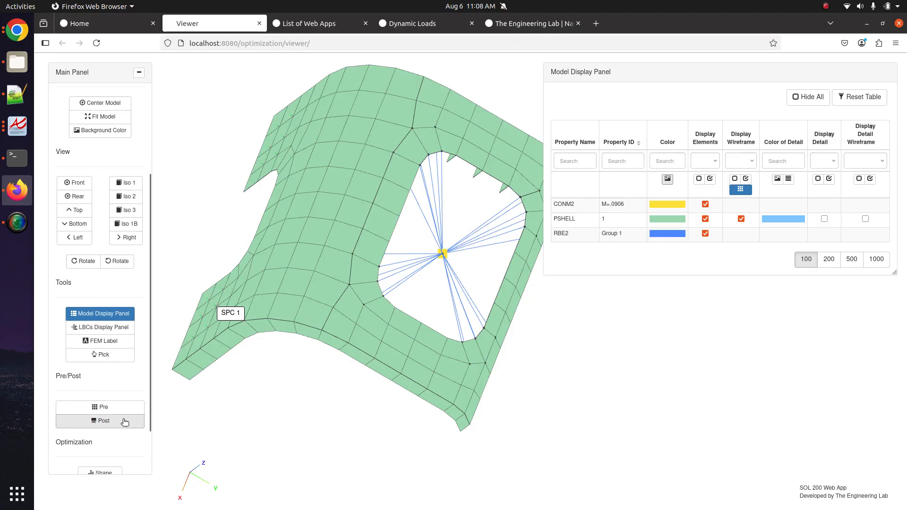
- Open Pre, reset the entry table, and try searching 'freq1' in the entry list
left_click(124, 410)
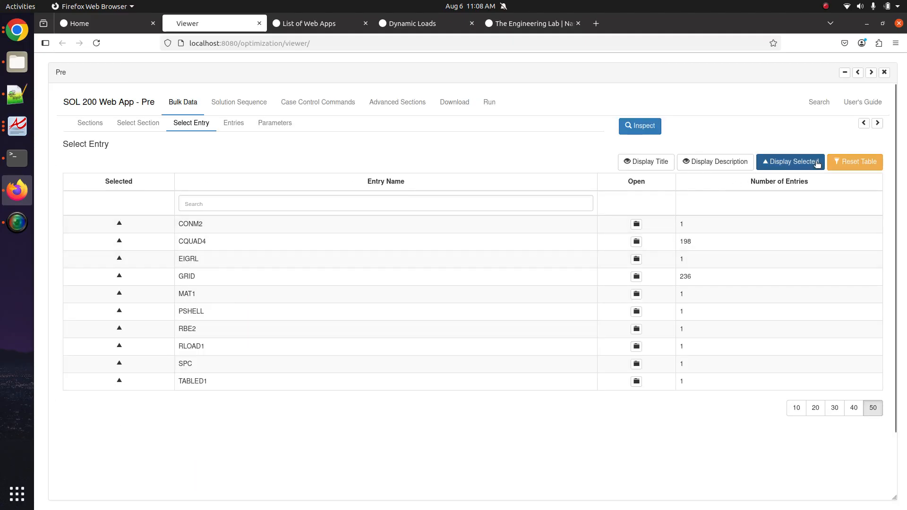
left_click(853, 162)
left_click(356, 203)
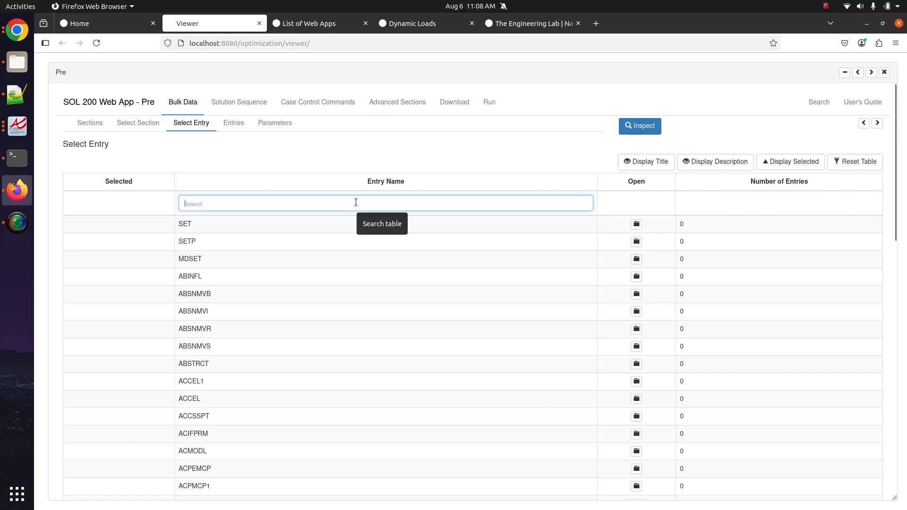
type("freq1")
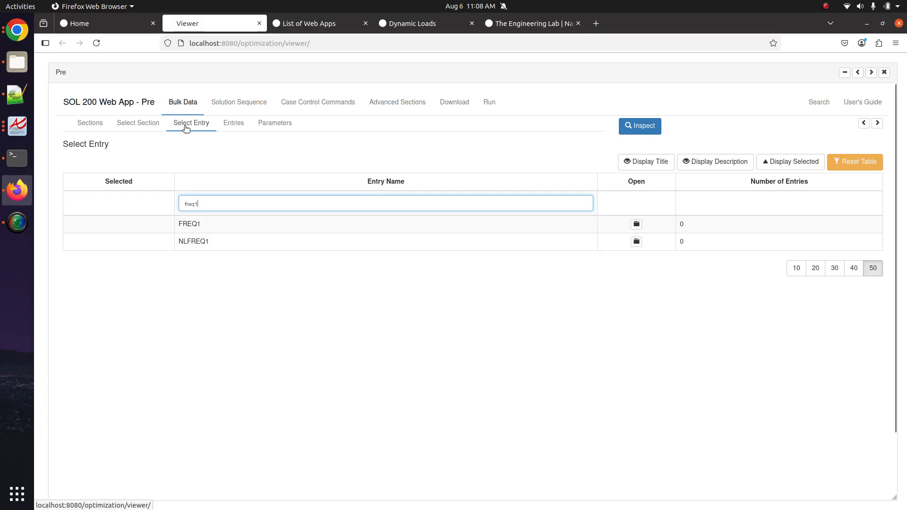
left_click_drag(209, 202, 176, 203)
key("BackSpace")
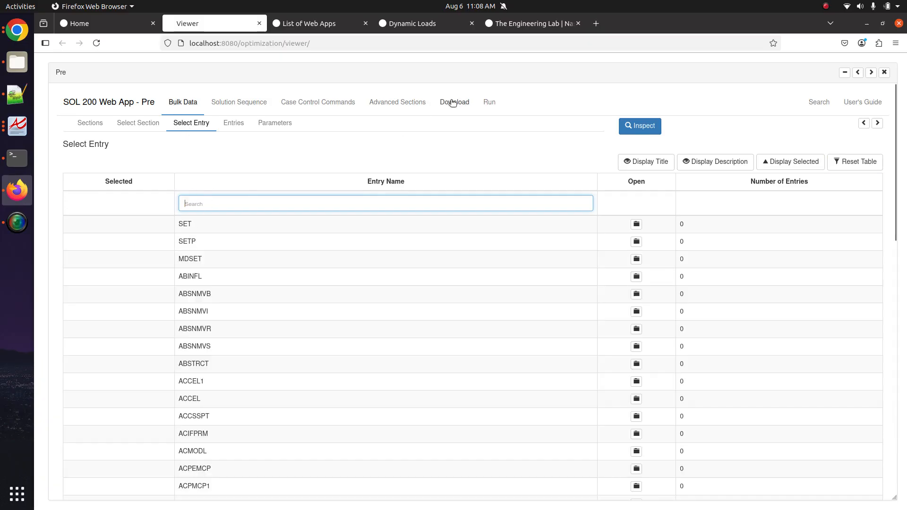
- Search 'freq1' on the Search page and follow the FREQ1 entry link
left_click(393, 103)
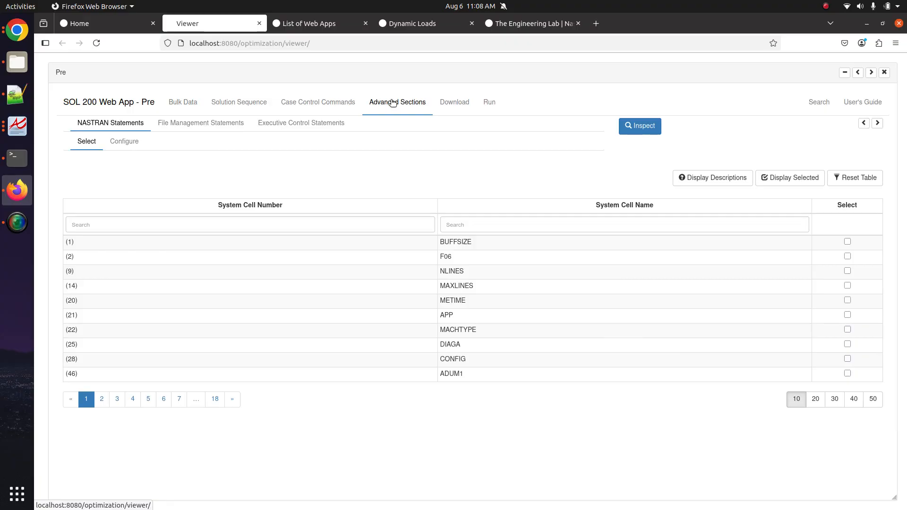
left_click(197, 103)
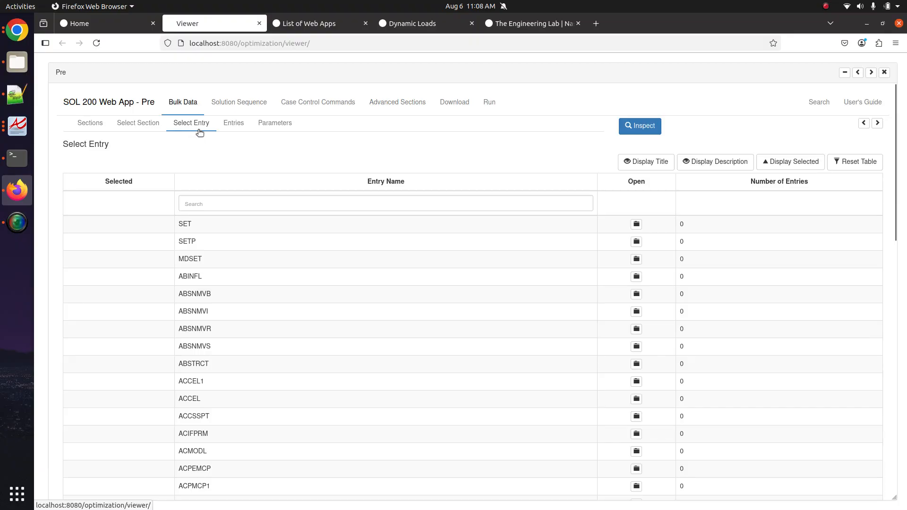
left_click(319, 205)
type("freq1")
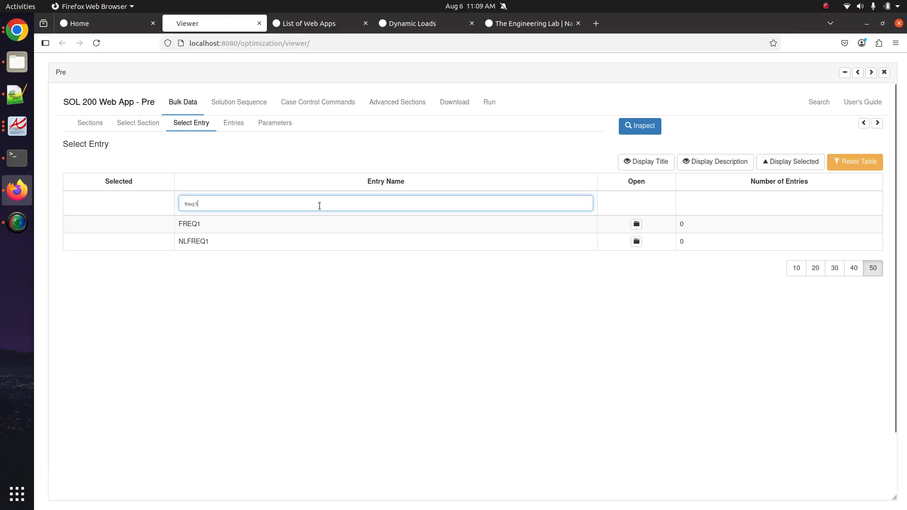
left_click(382, 102)
left_click(817, 108)
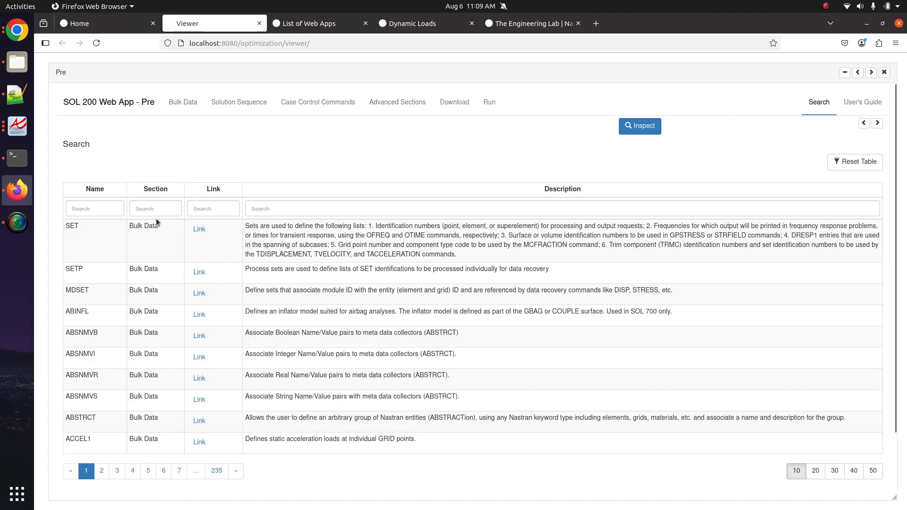
left_click(90, 208)
type("freq1")
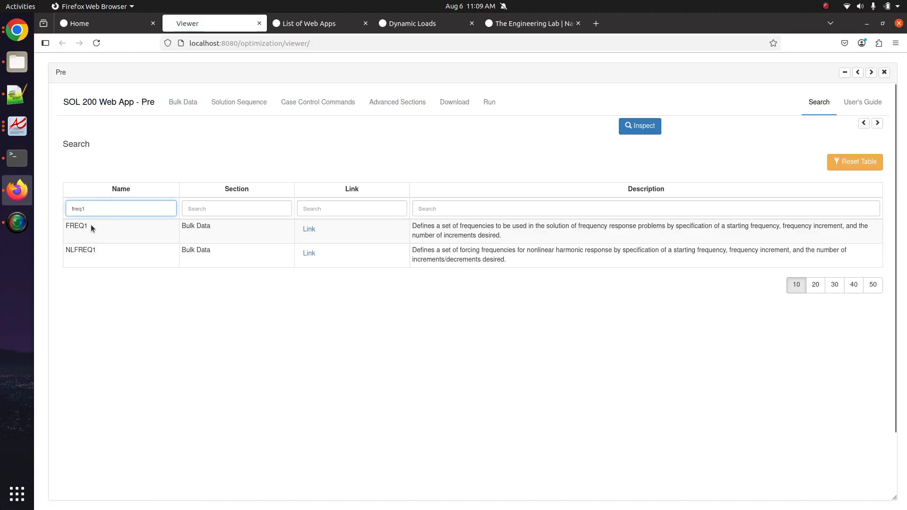
left_click(313, 231)
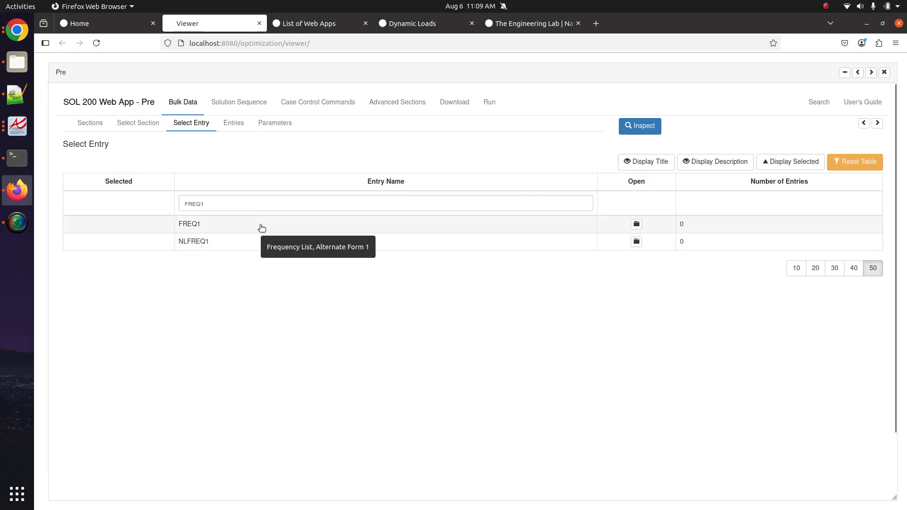
- Create a FREQ1 entry with SID 1 and display the F1, DF and NDF field descriptions
left_click(295, 226)
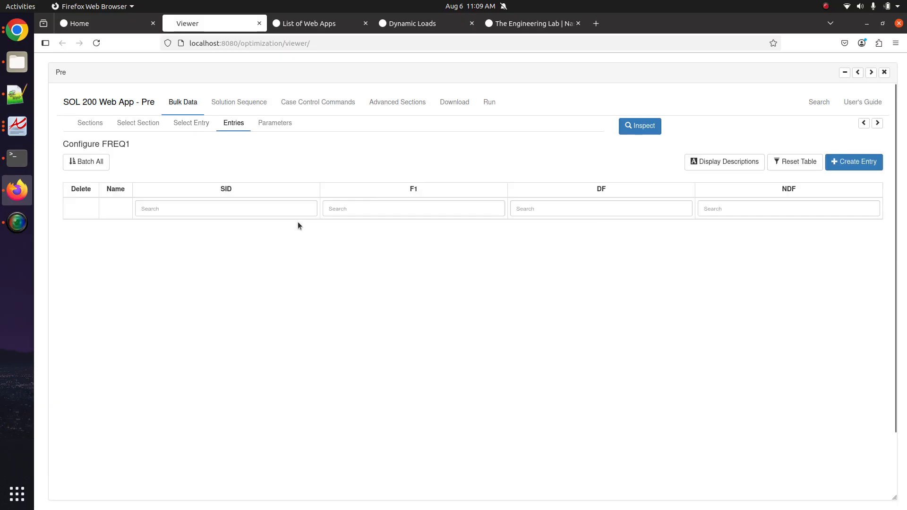
left_click(872, 161)
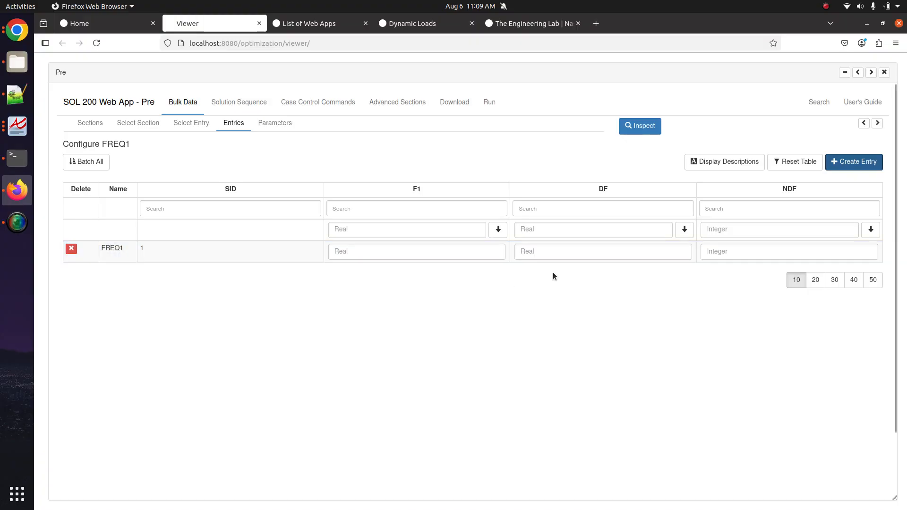
left_click(721, 163)
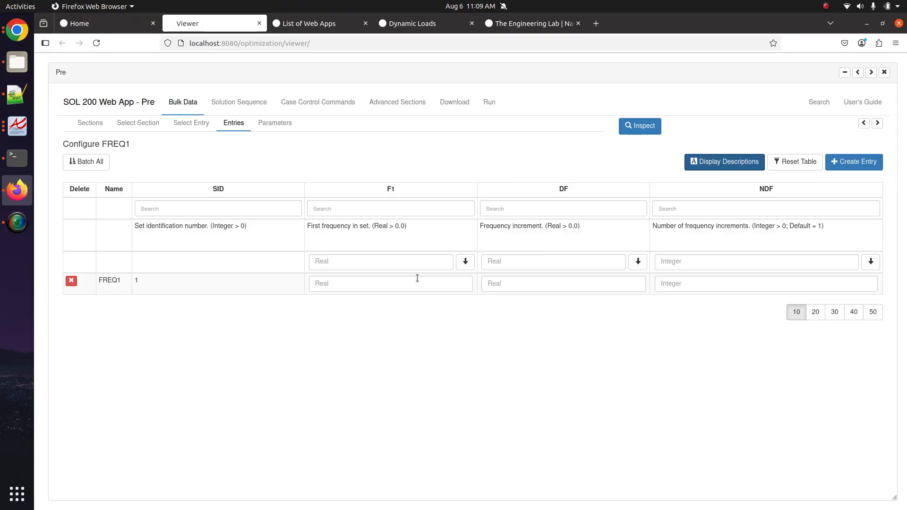
left_click(2, 129)
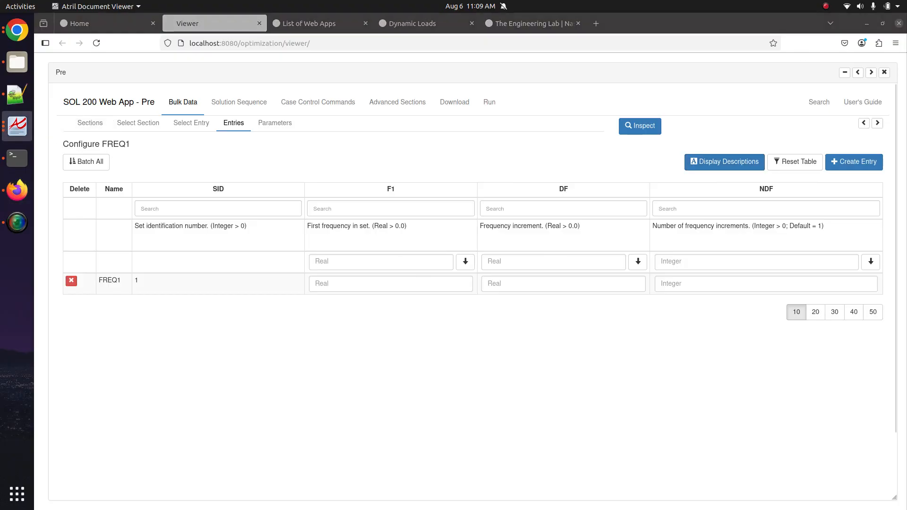
- Search qrg.pdf for 'freq1' and jump to the FREQ1 page
scroll(78, 86, "up", 20)
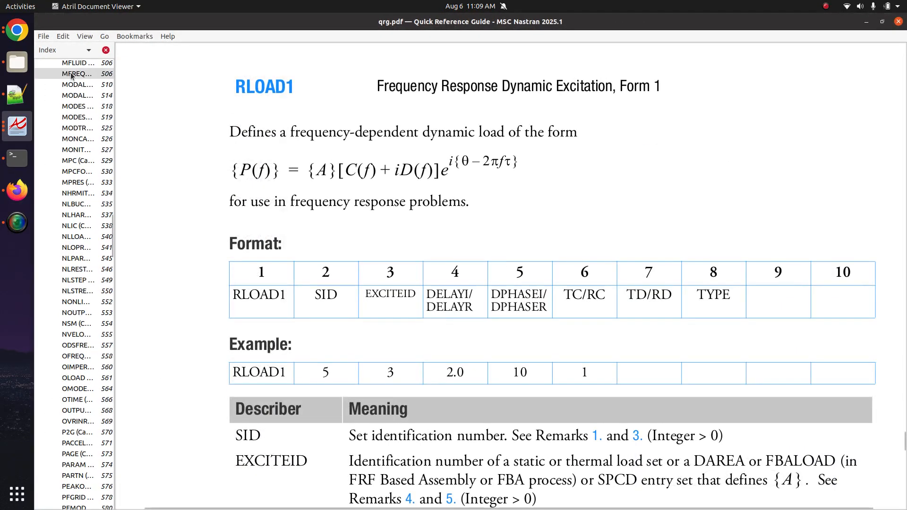
left_click(75, 67)
key("ctrl+f")
type("freq1")
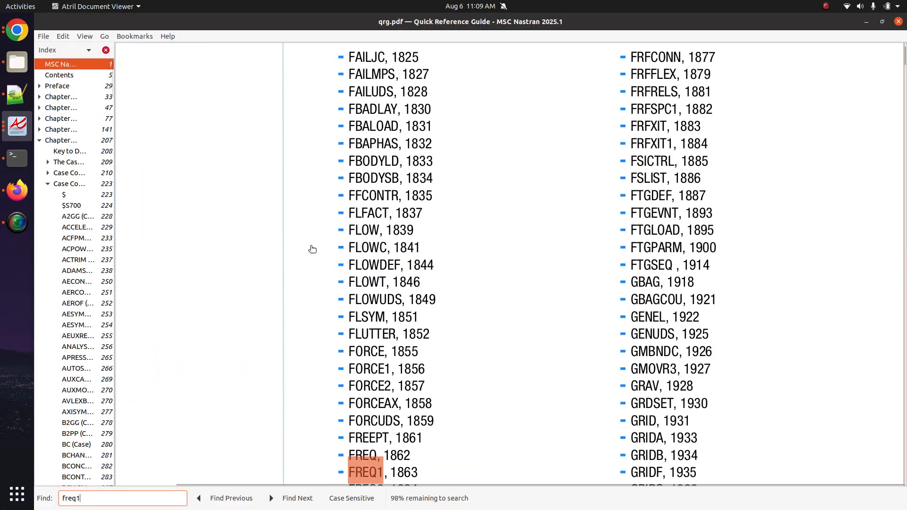
left_click(388, 471)
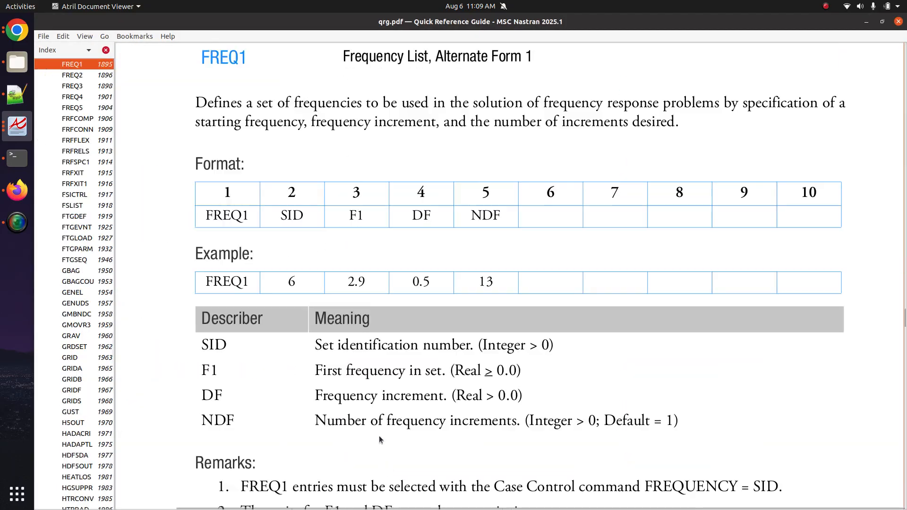
- Read through the FREQ1 Remarks, then return to the web app's FREQ1 configuration
scroll(378, 378, "down", 10)
scroll(231, 206, "up", 2)
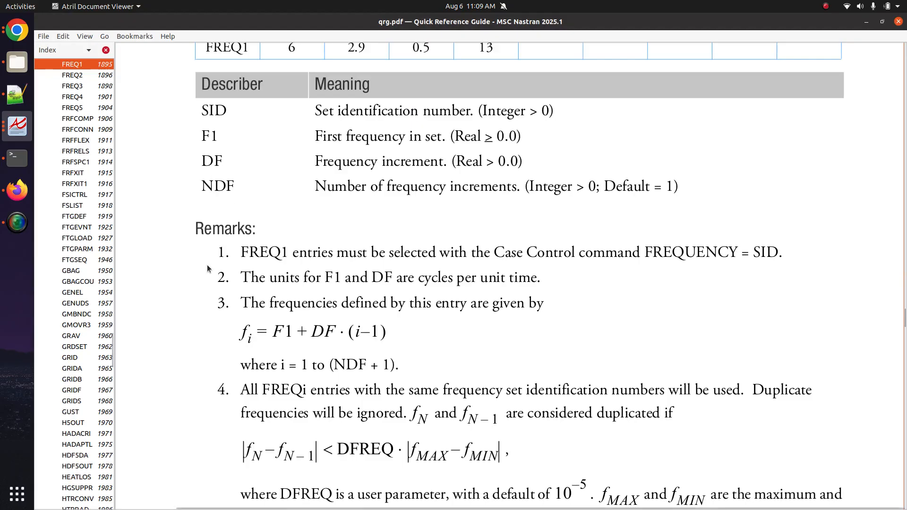
left_click_drag(211, 229, 567, 467)
scroll(567, 468, "down", 5)
left_click(500, 392)
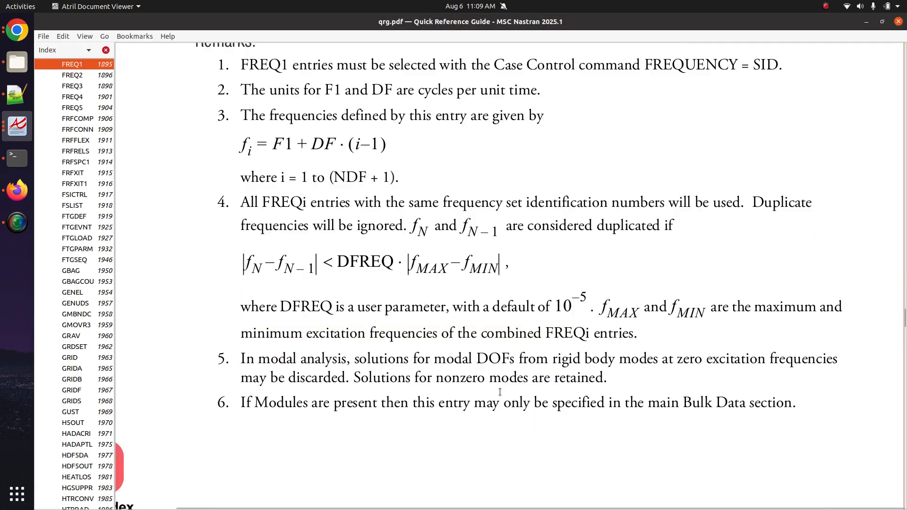
scroll(500, 393, "down", 4)
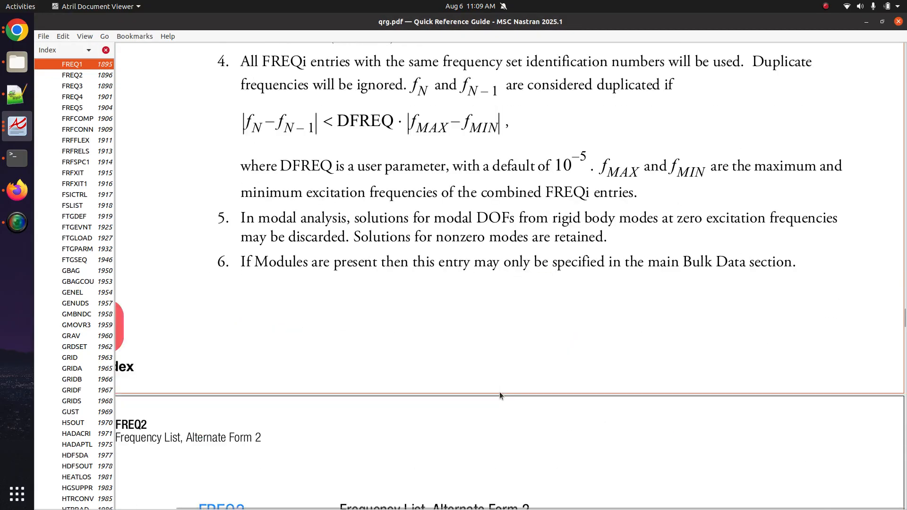
scroll(500, 393, "up", 5)
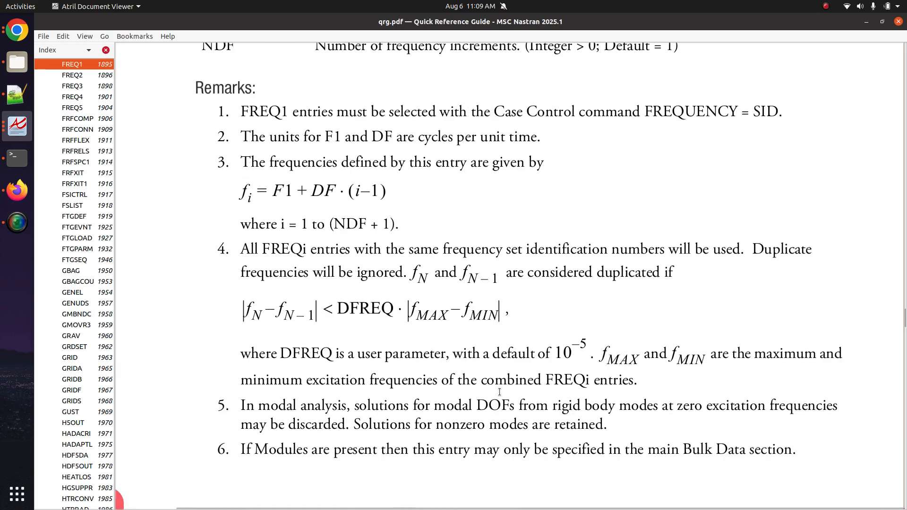
key("alt+Tab")
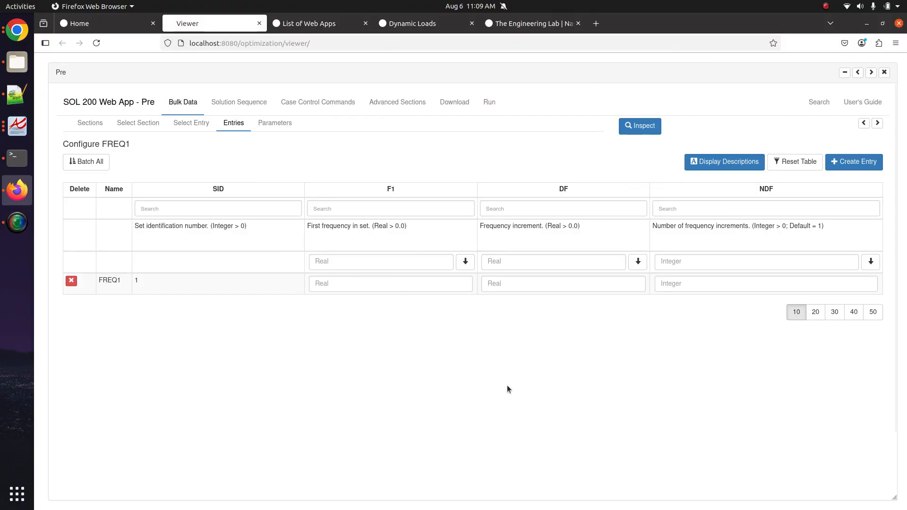
- Enter F1 0.0, DF 0.2 and NDF 500 in the FREQ1 fields
left_click(423, 282)
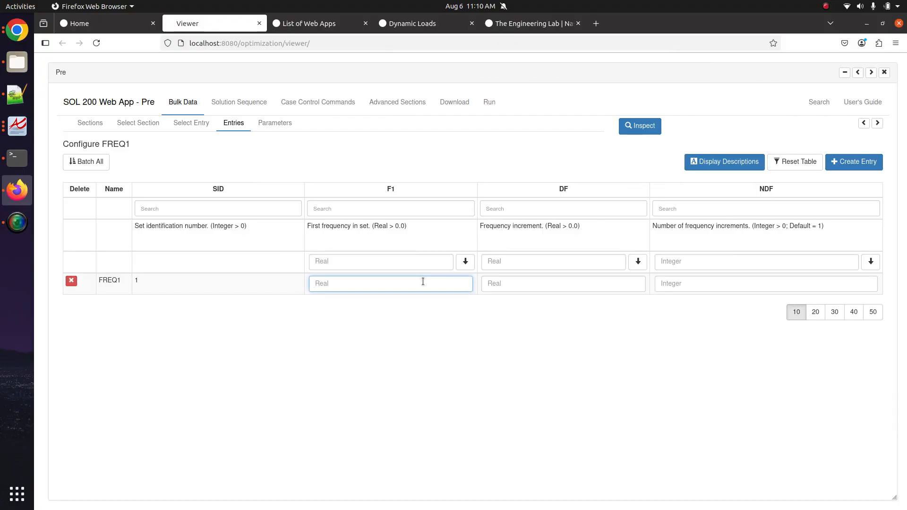
type("0.")
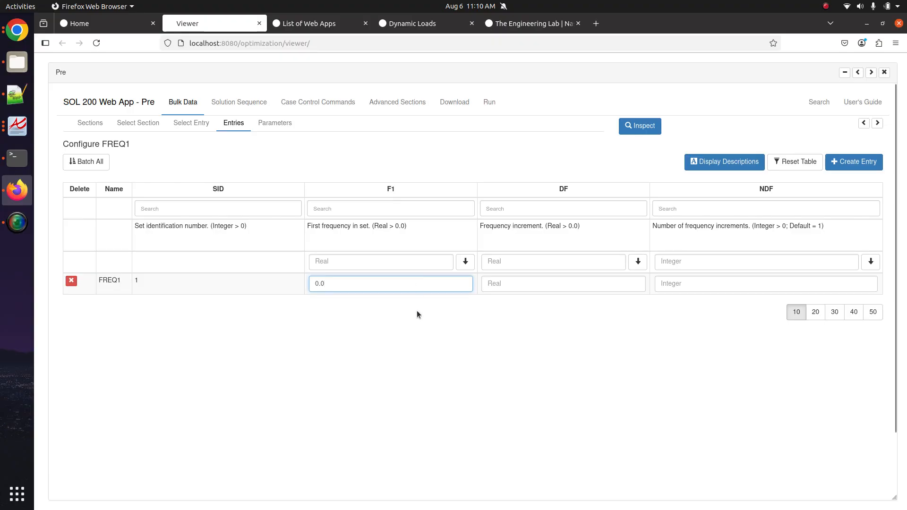
left_click(538, 290)
type("0")
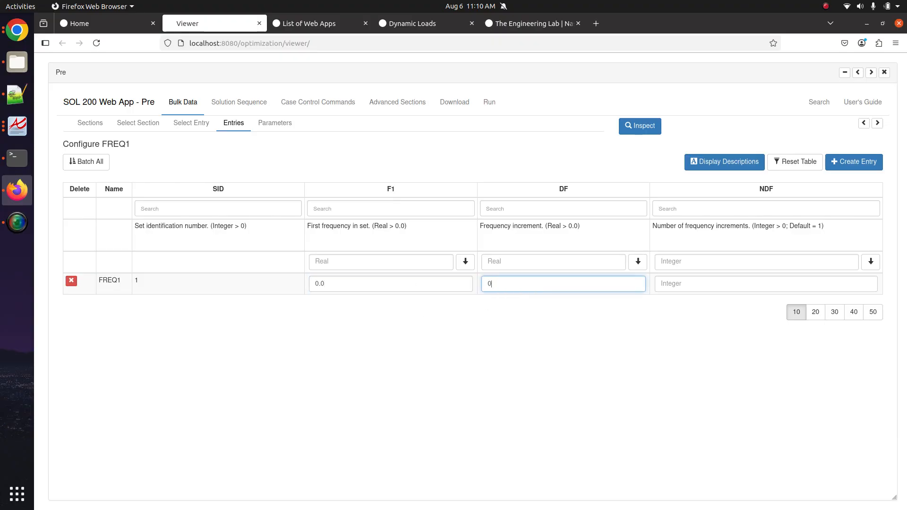
type(".2")
left_click(687, 287)
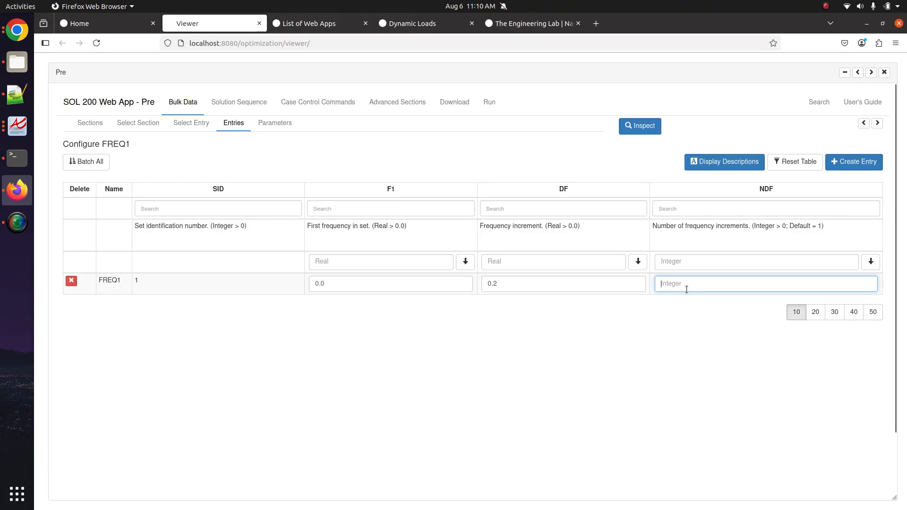
type("5")
- Expand the BDF Output preview and select the resulting FREQ1 card line
left_click(866, 124)
left_click(866, 125)
left_click(866, 124)
left_click(866, 124)
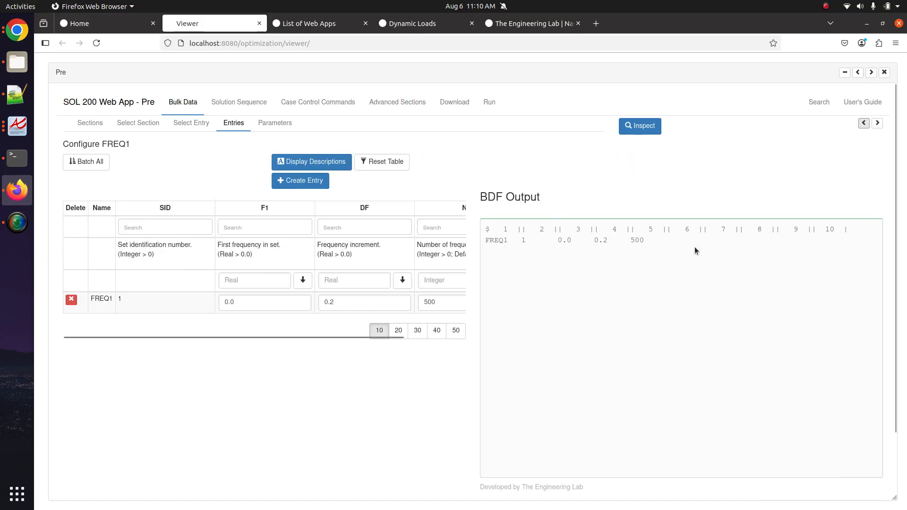
triple_click(675, 245)
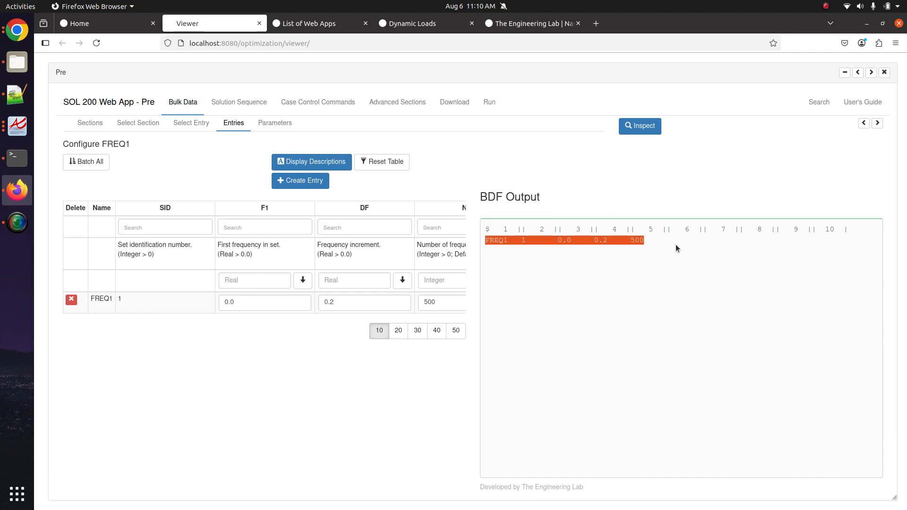
- Try NDF 900 in the FREQ1 entry, then restore it to 500
double_click(453, 308)
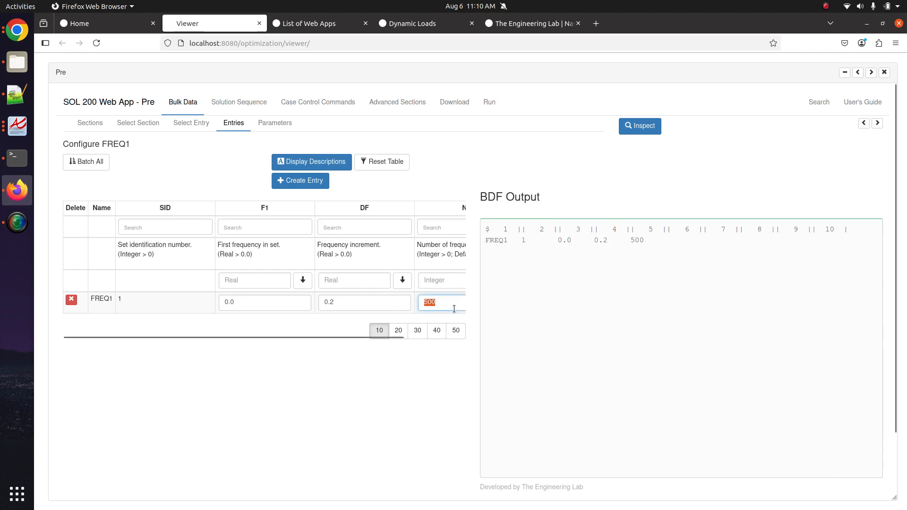
type("900")
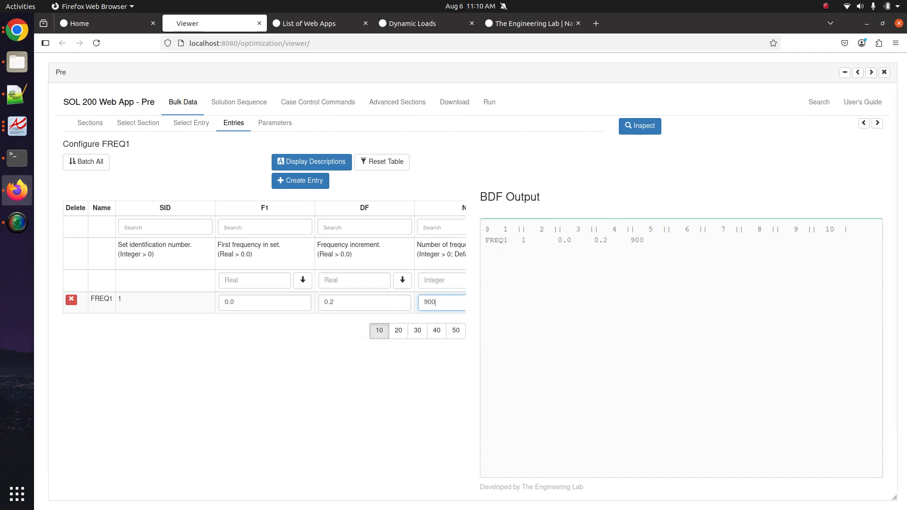
left_click(642, 243)
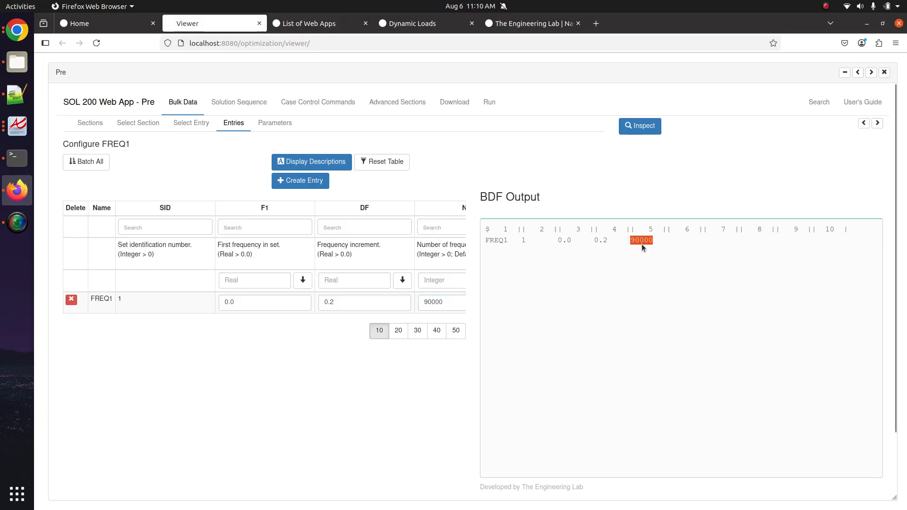
triple_click(642, 242)
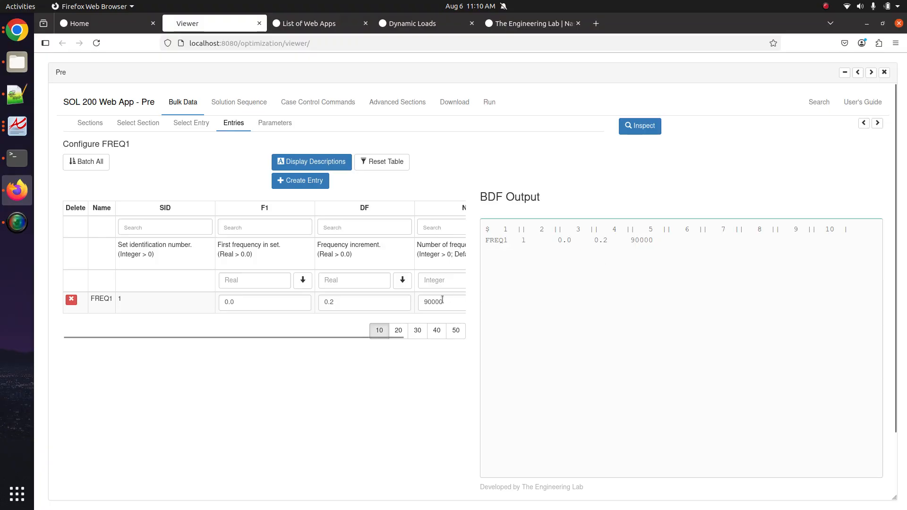
type("500")
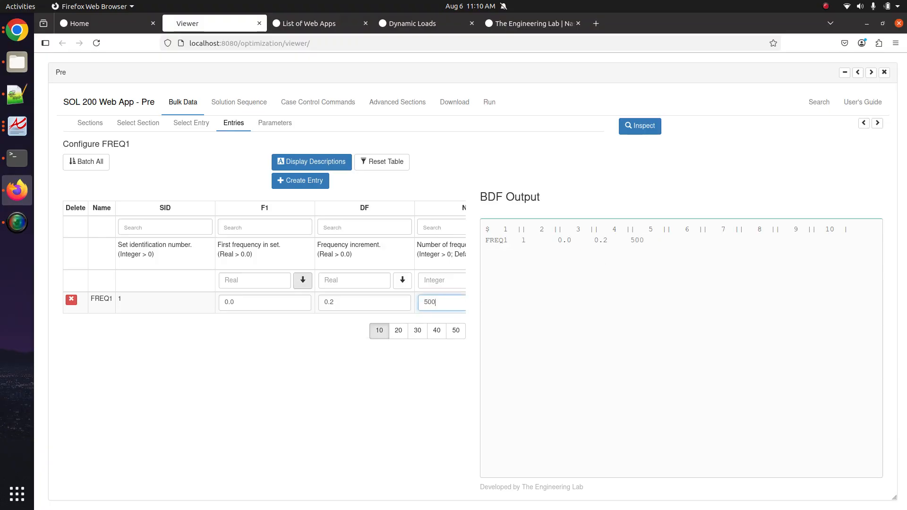
- Review the FREQ1 card's 0.2 increment in the output and restore the entries table width
left_click_drag(558, 241, 583, 241)
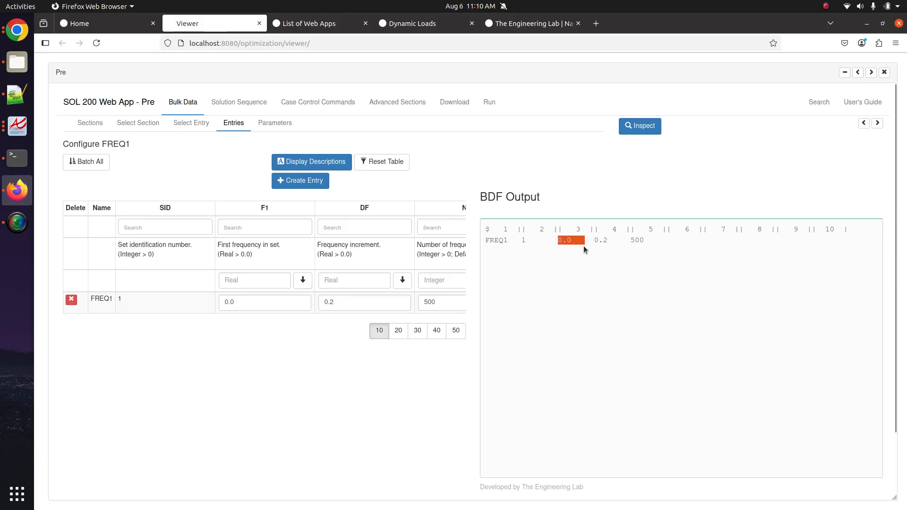
left_click_drag(593, 240, 607, 241)
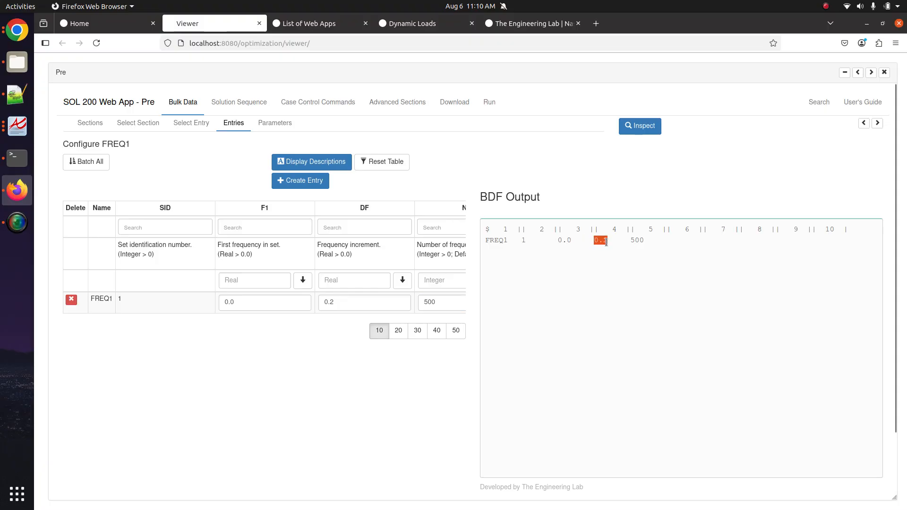
triple_click(632, 241)
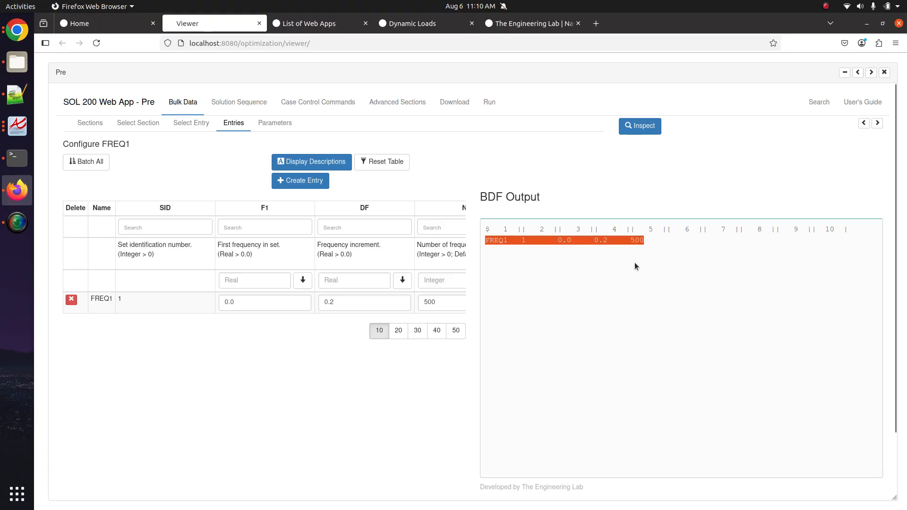
left_click(877, 124)
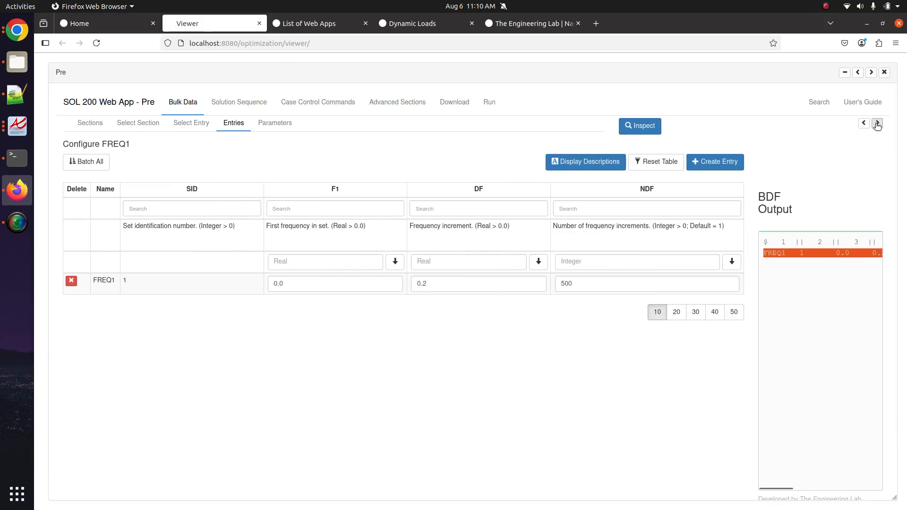
left_click(17, 94)
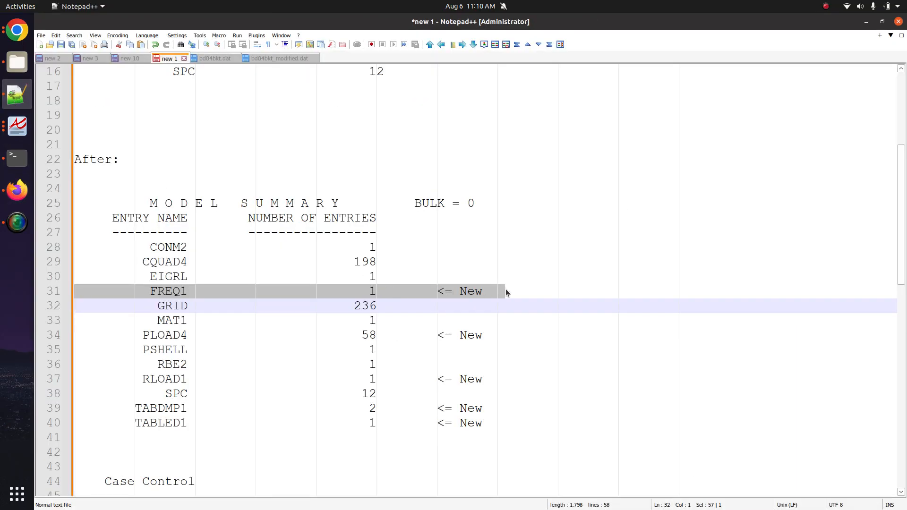
- Tag the FREQ1 '<= New' summary line with an x, select the PLOAD4 line, and return to Firefox
left_click(520, 287)
triple_click(304, 338)
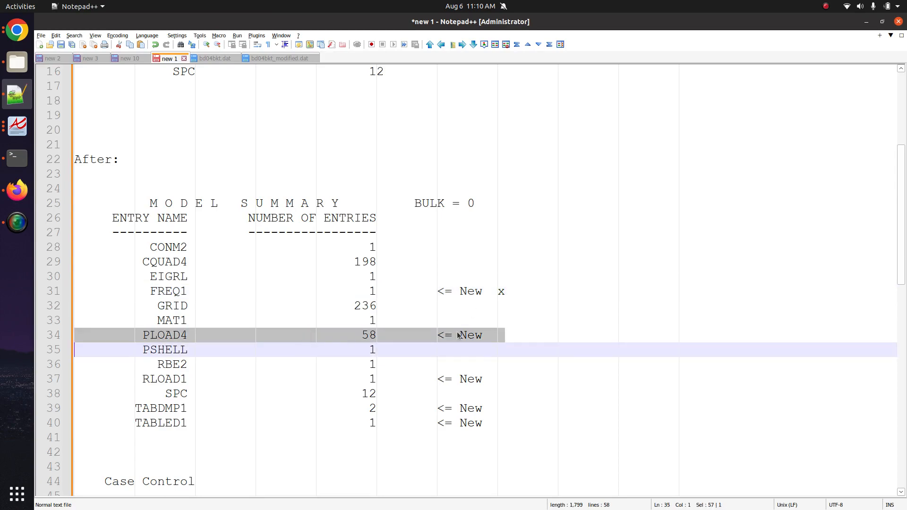
left_click(10, 27)
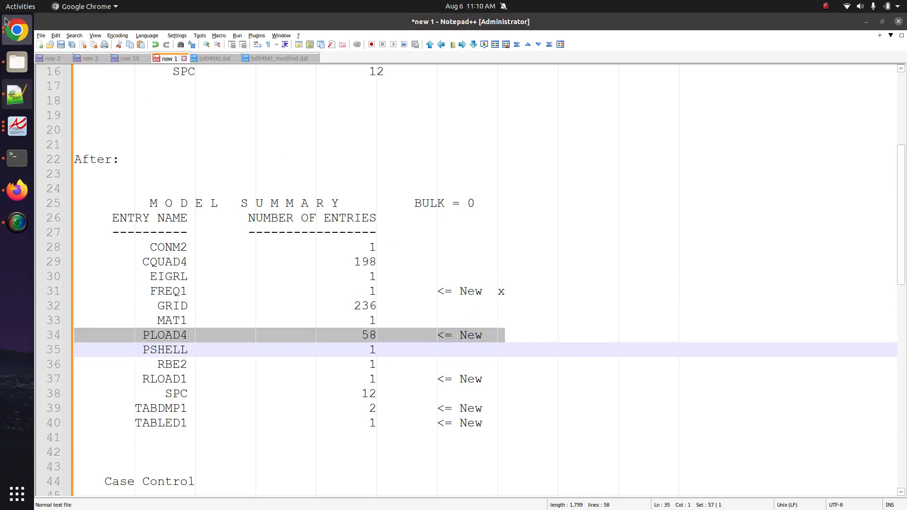
left_click(8, 196)
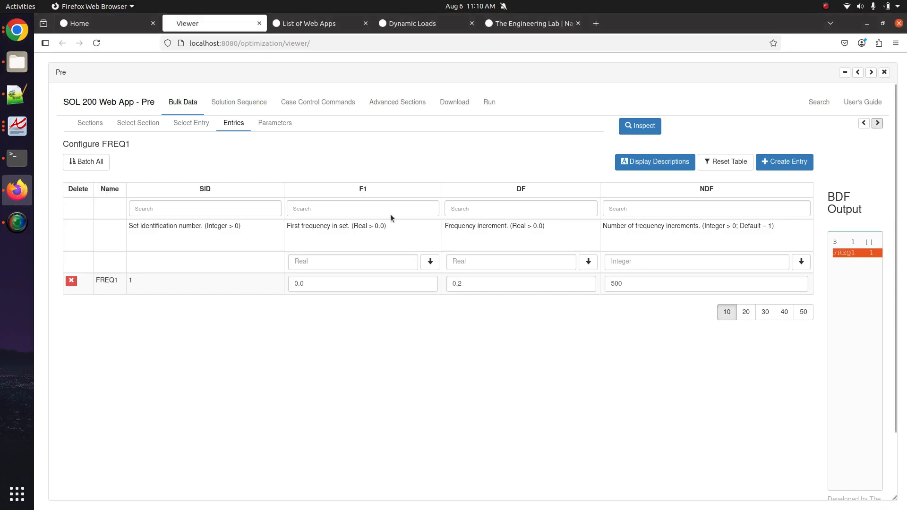
- Search the bulk data entries for pload4 and create a new PLOAD4 entry with SID 1
left_click(185, 123)
left_click(302, 206)
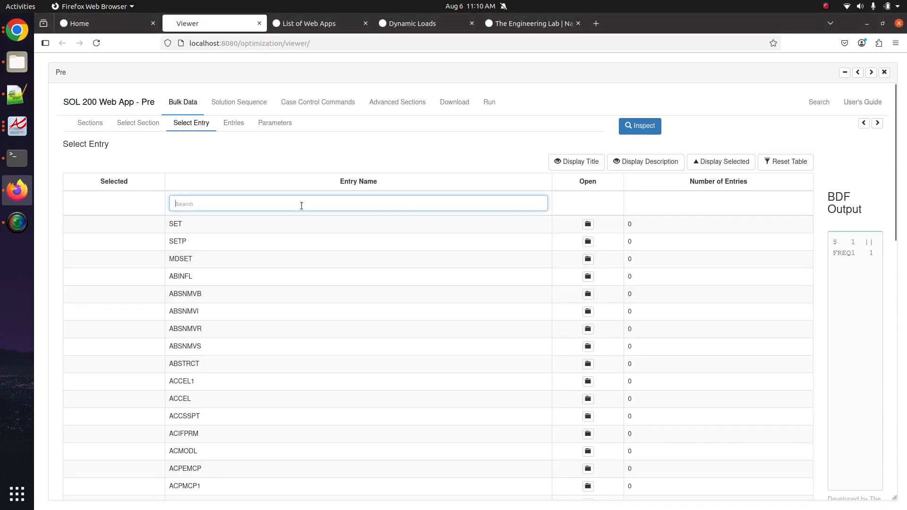
type("pload4")
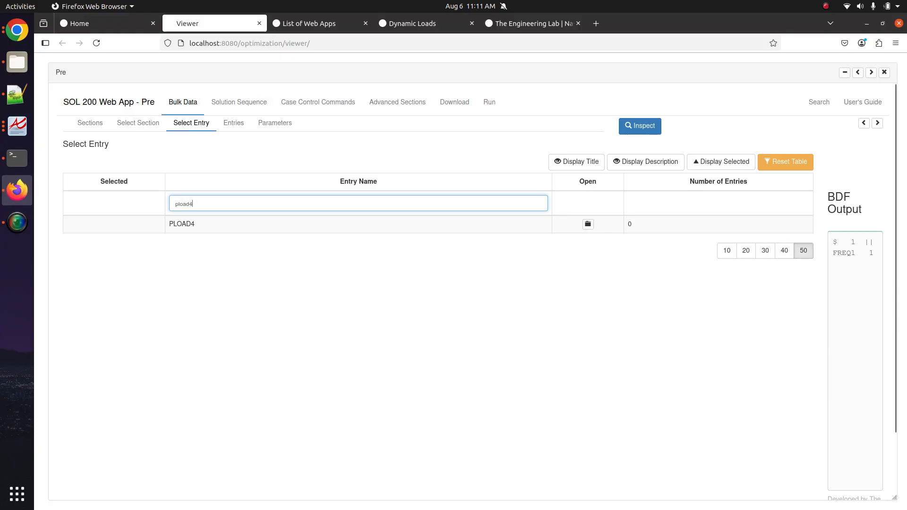
left_click(587, 224)
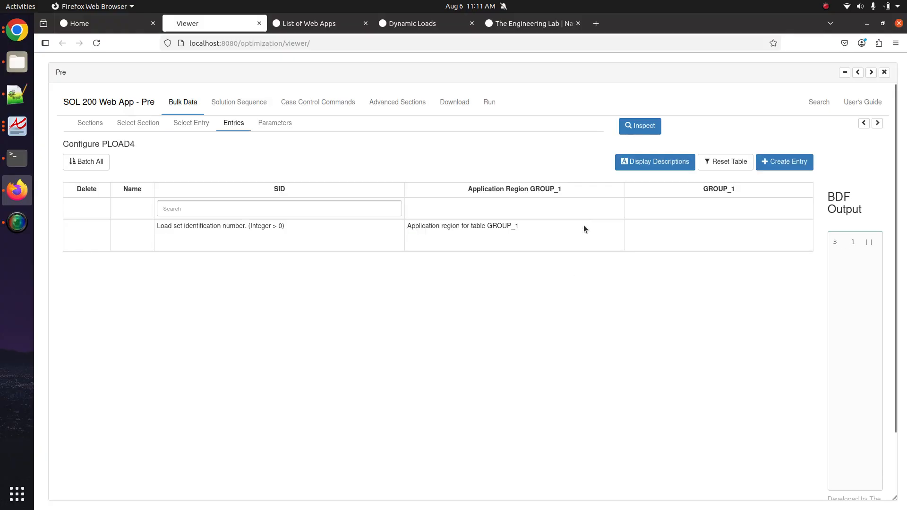
left_click(760, 163)
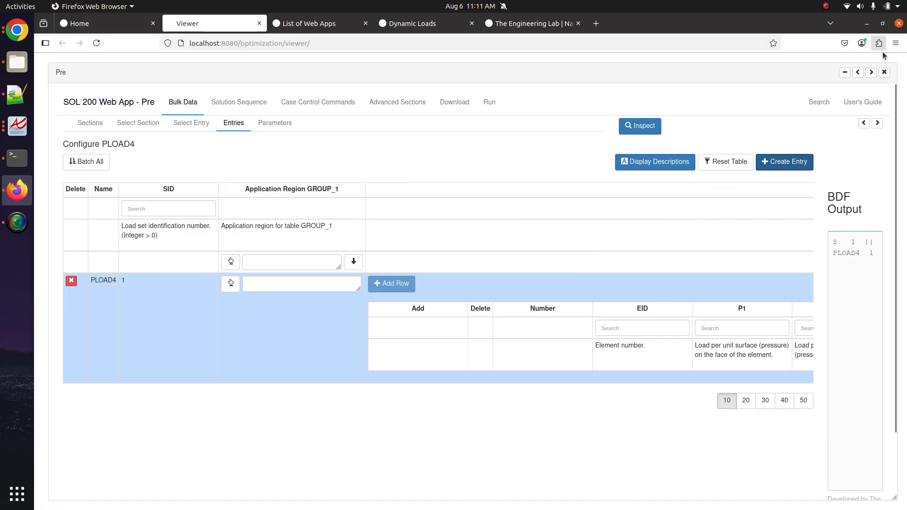
- Open face picking with Pick + for PLOAD4 1's GROUP_1 region, using a 0.1 picking sphere radius
left_click(872, 73)
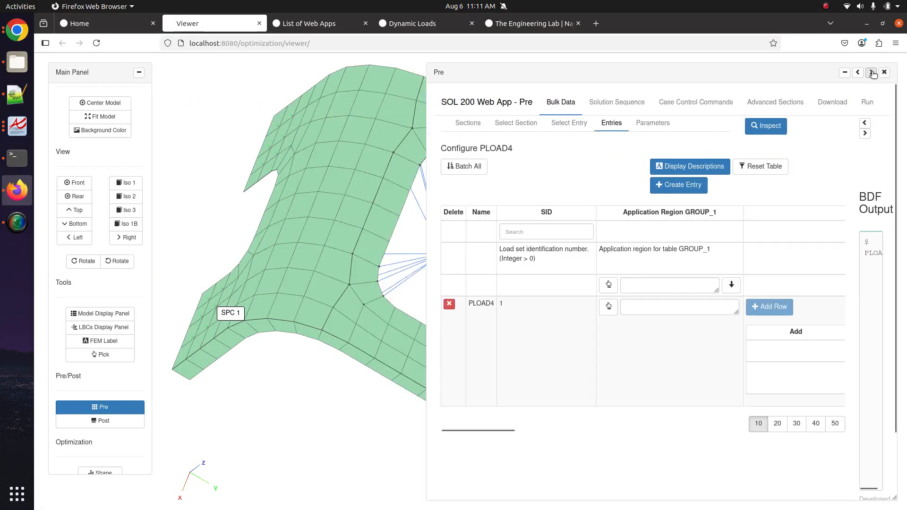
left_click(872, 73)
left_click_drag(470, 354, 308, 339)
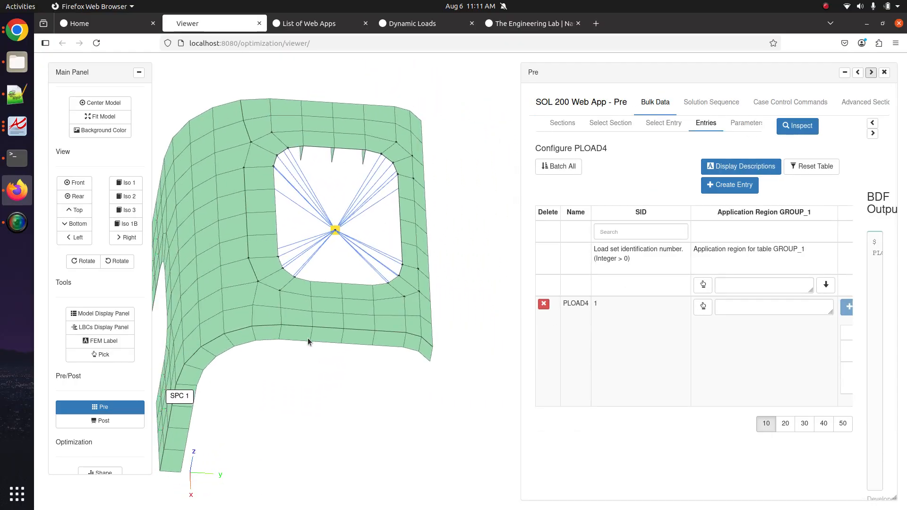
left_click(704, 306)
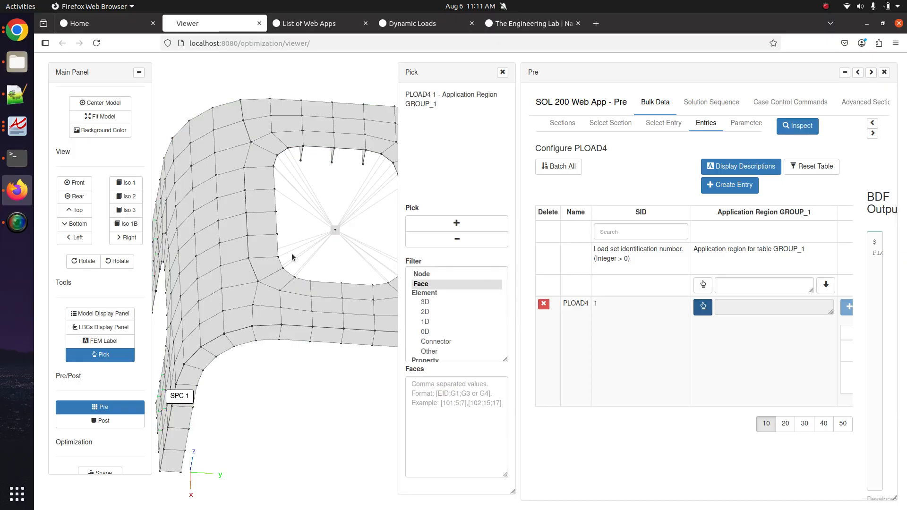
left_click_drag(292, 257, 265, 306)
left_click(461, 224)
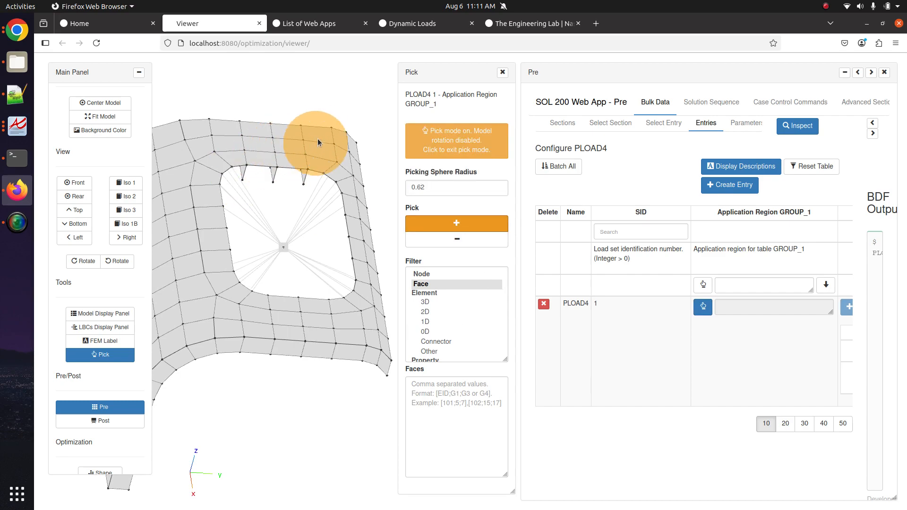
left_click_drag(416, 188, 425, 188)
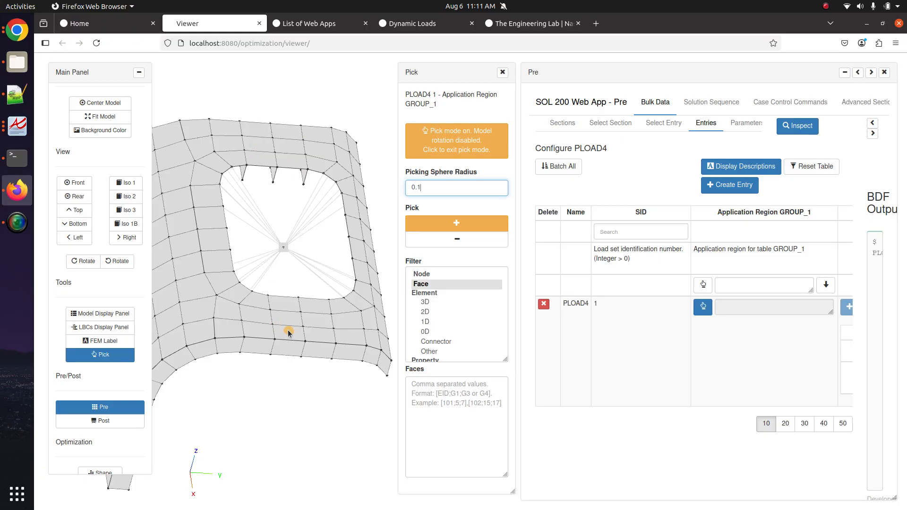
left_click(11, 125)
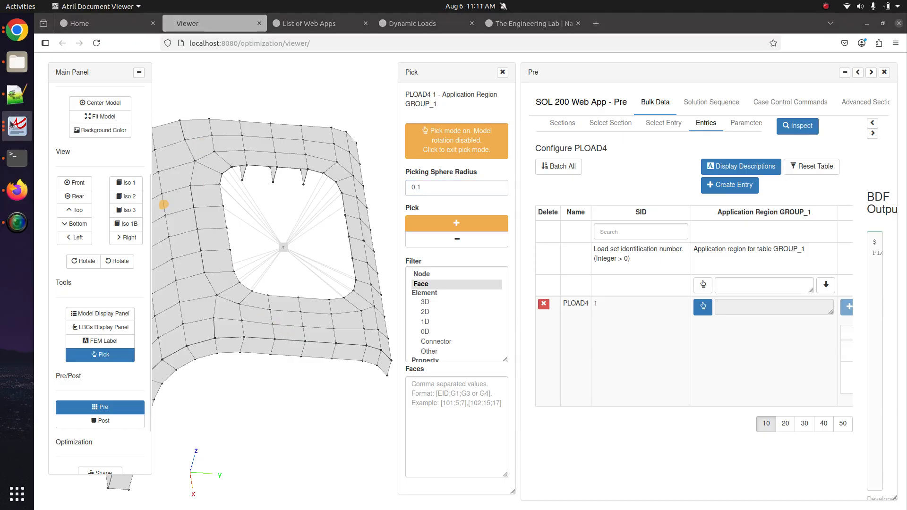
left_click(11, 124)
left_click(111, 88)
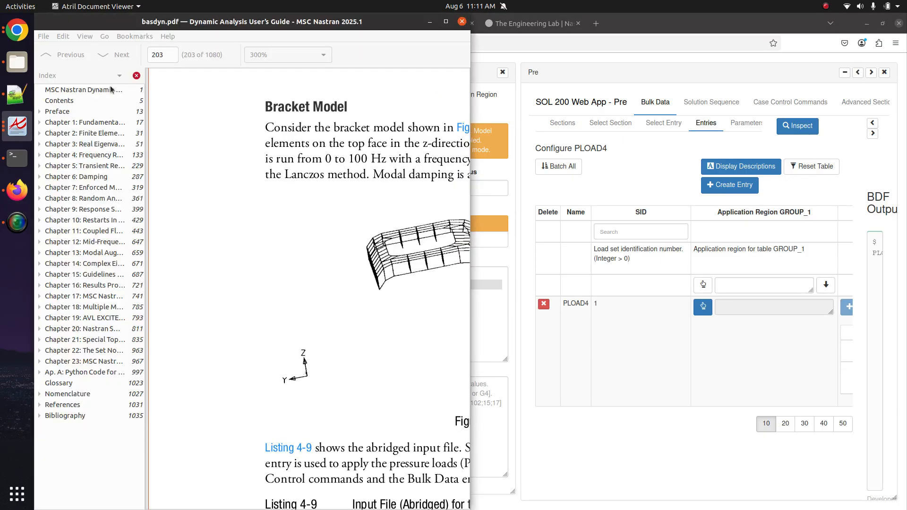
left_click(13, 134)
left_click(113, 240)
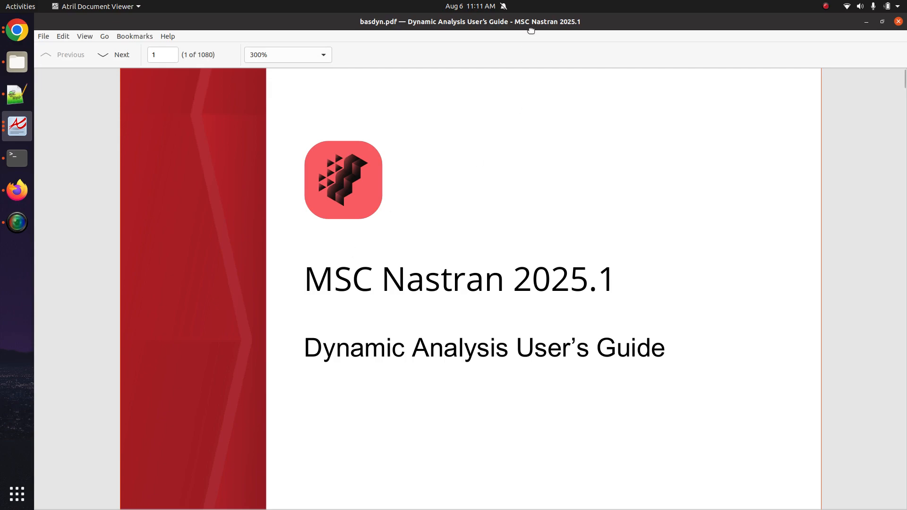
left_click_drag(530, 24, 520, 0)
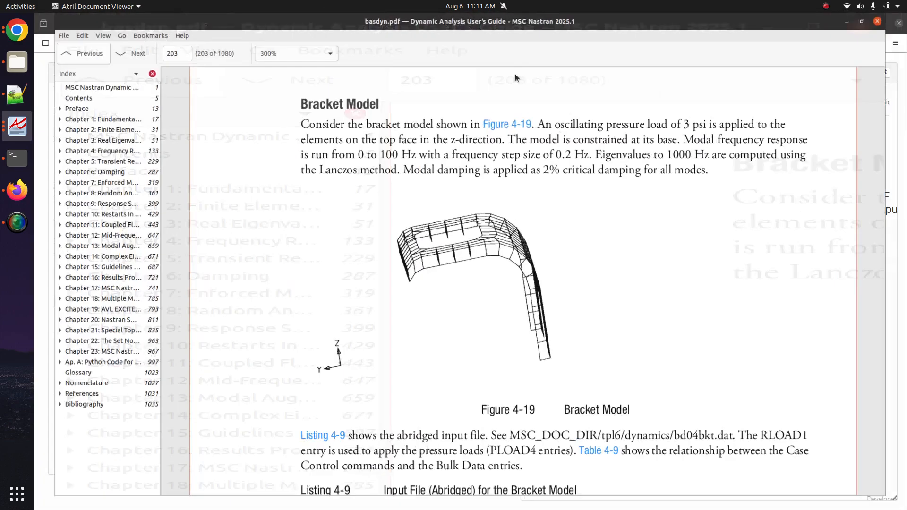
left_click_drag(286, 109, 385, 109)
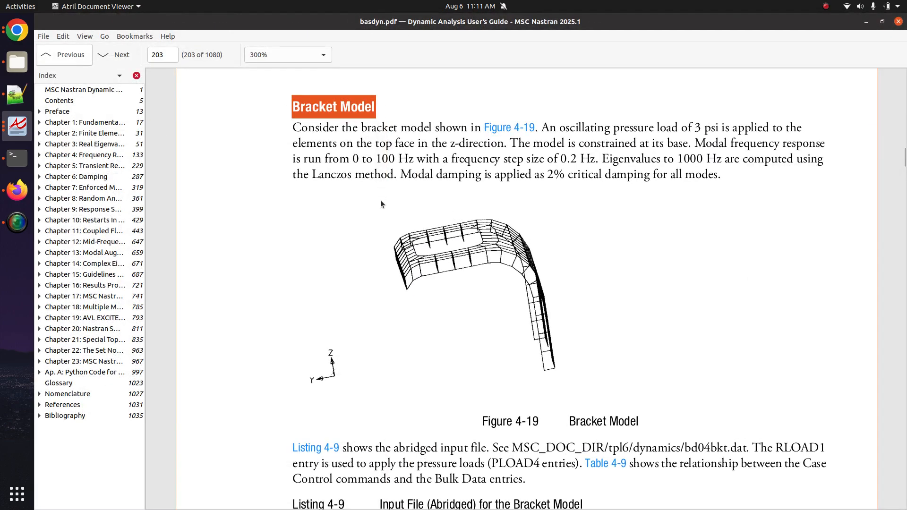
scroll(410, 317, "down", 1)
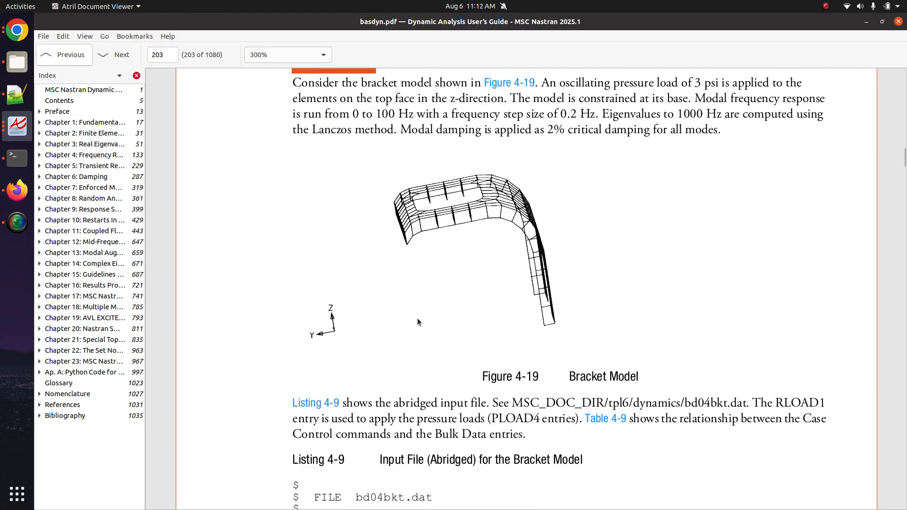
scroll(480, 288, "up", 2)
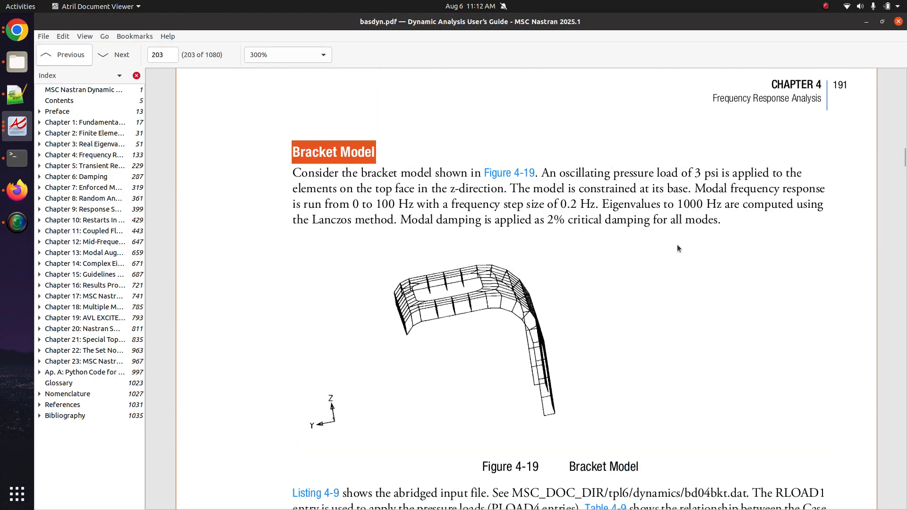
triple_click(705, 181)
left_click(705, 179)
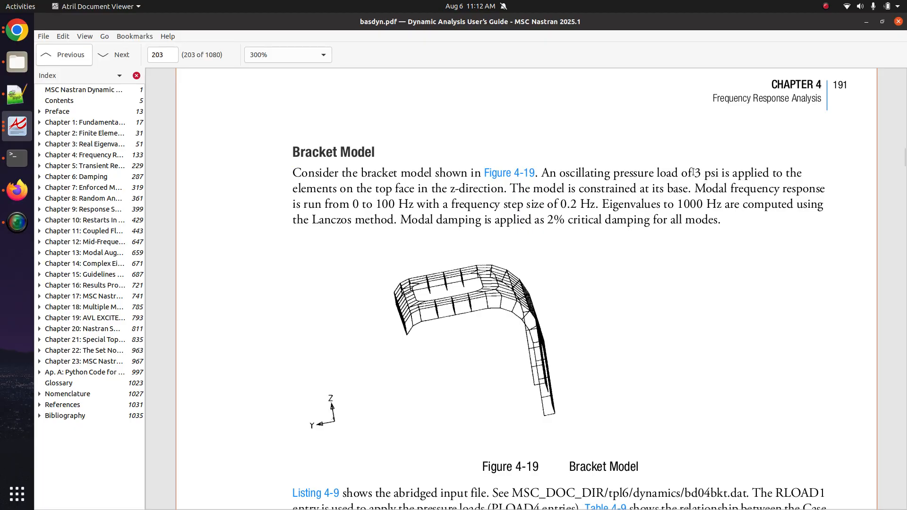
left_click(868, 22)
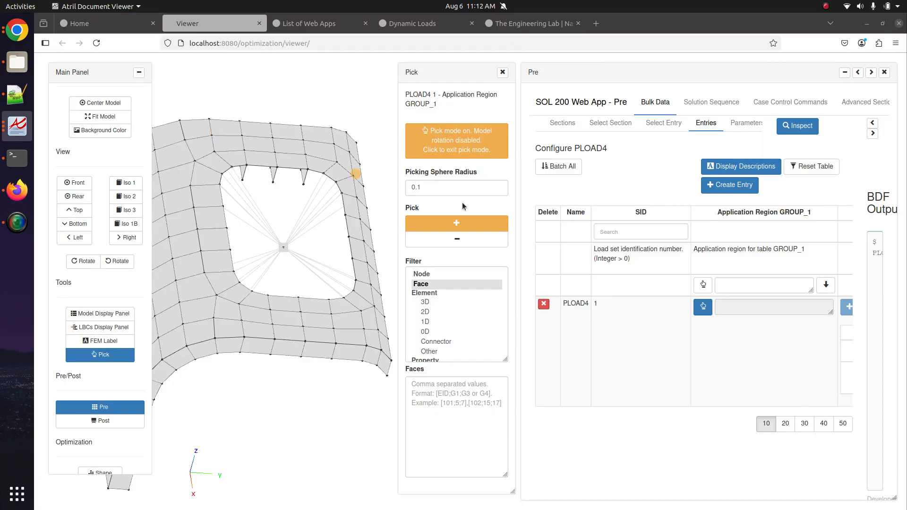
- Toggle face picking off and close the Pick panel to reset the selection tool
left_click(457, 224)
left_click(455, 223)
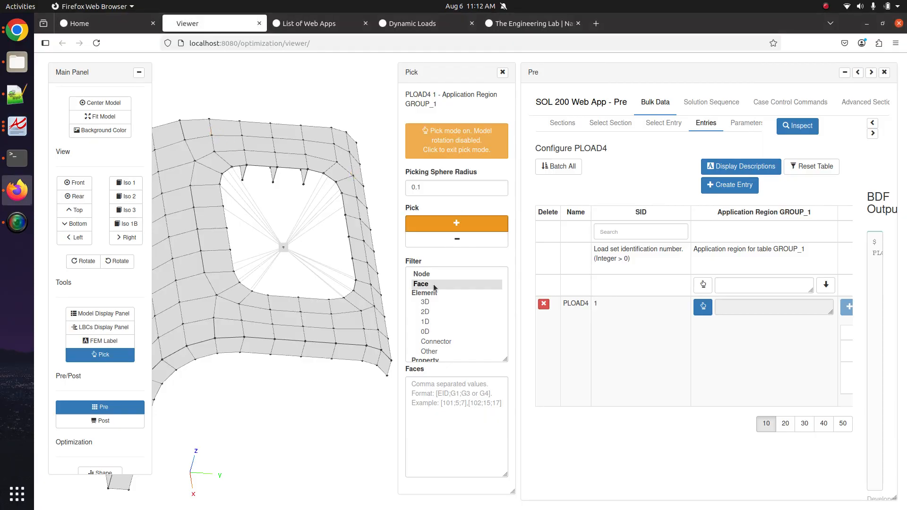
left_click(456, 223)
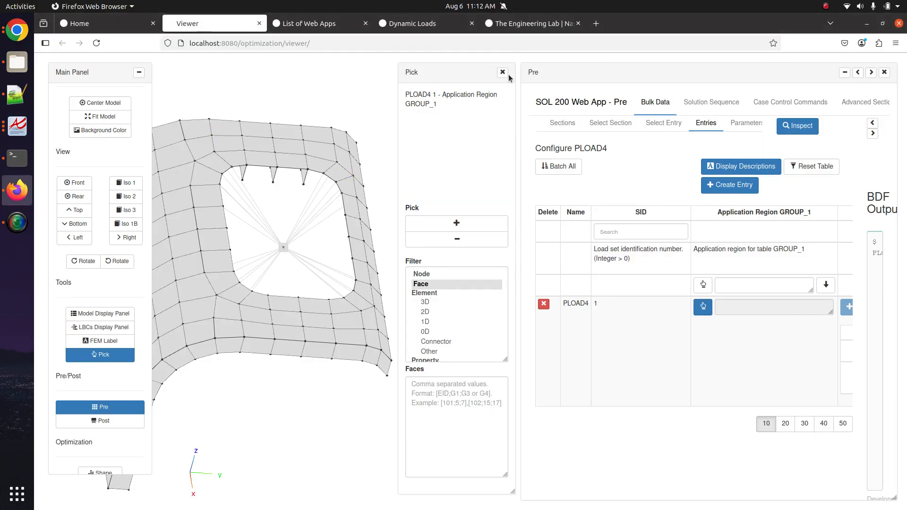
left_click(502, 72)
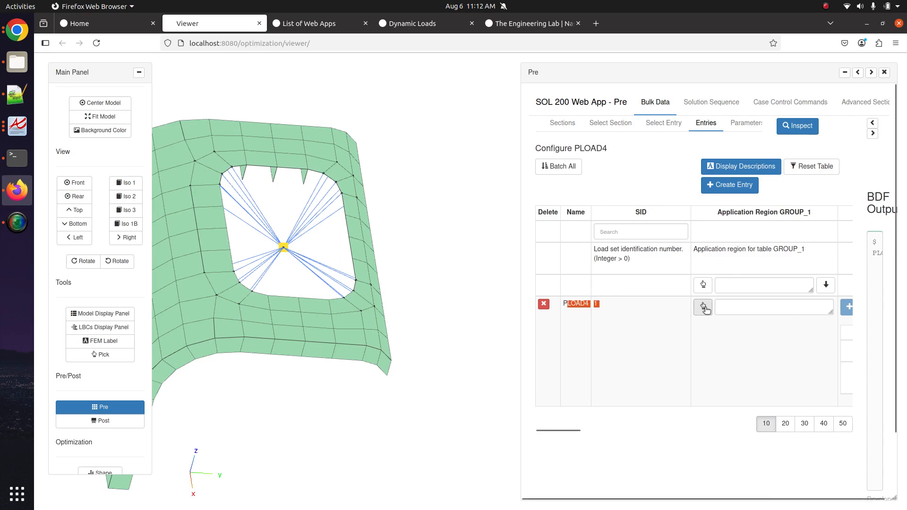
- Add the top faces around the opening plus extra left-side faces to PLOAD4 1's GROUP_1 region
left_click(704, 308)
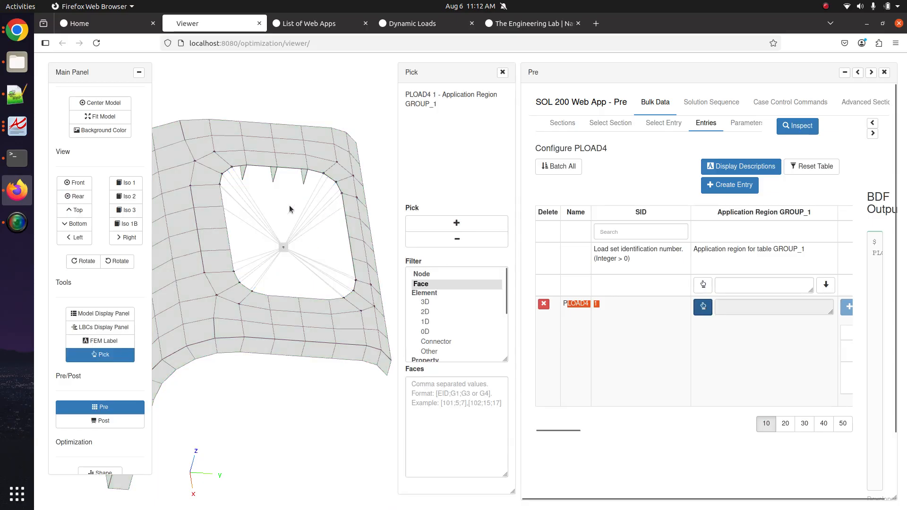
left_click(442, 226)
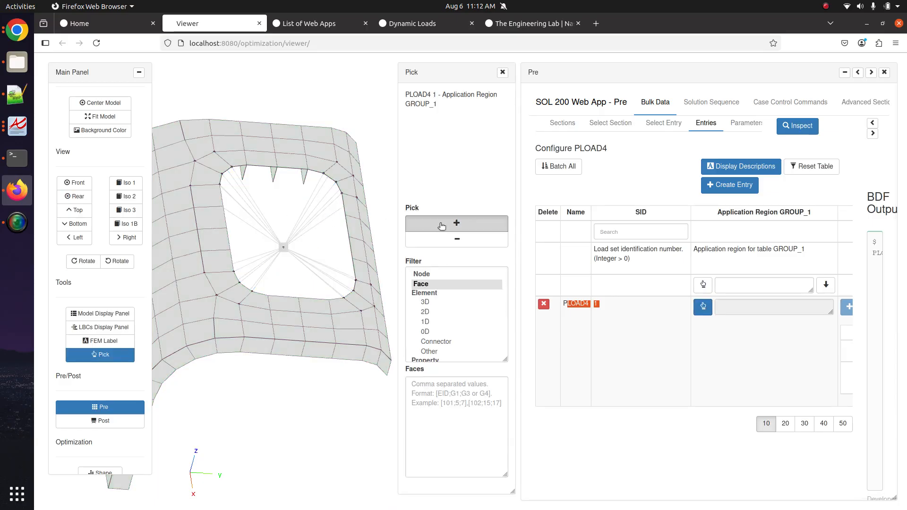
mouse_move(241, 141)
left_mouse_down()
mouse_move(222, 136)
mouse_move(212, 150)
mouse_move(215, 259)
mouse_move(228, 314)
mouse_move(261, 329)
mouse_move(365, 326)
mouse_move(344, 159)
mouse_move(290, 137)
mouse_move(263, 152)
mouse_move(314, 161)
mouse_move(285, 305)
left_mouse_up()
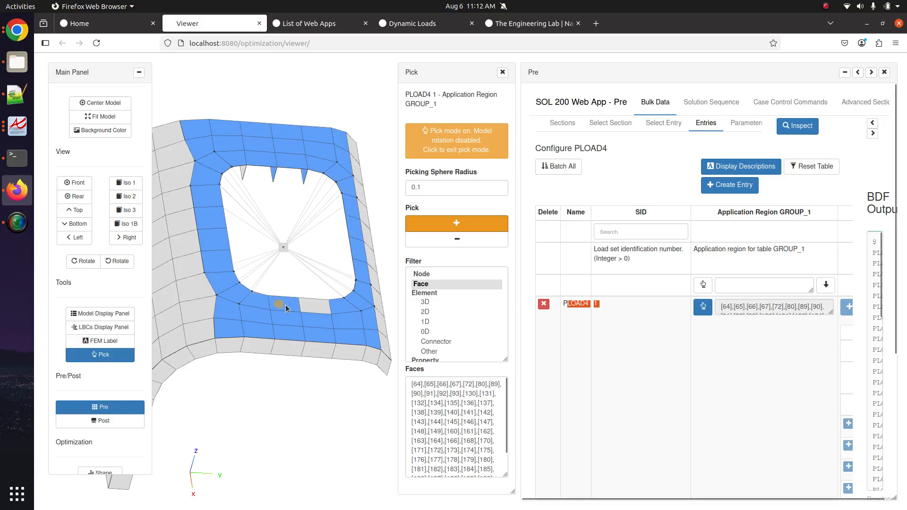
left_click(312, 308)
left_click(170, 267)
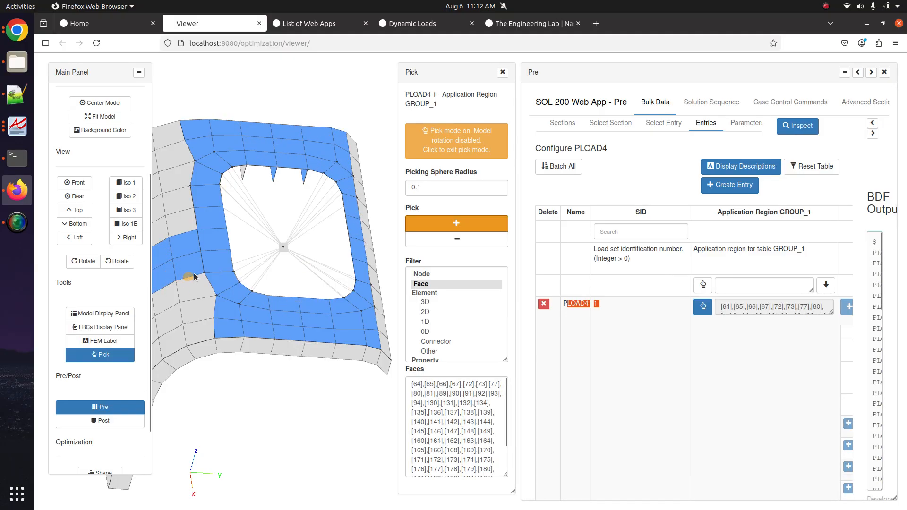
left_click_drag(195, 277, 275, 269)
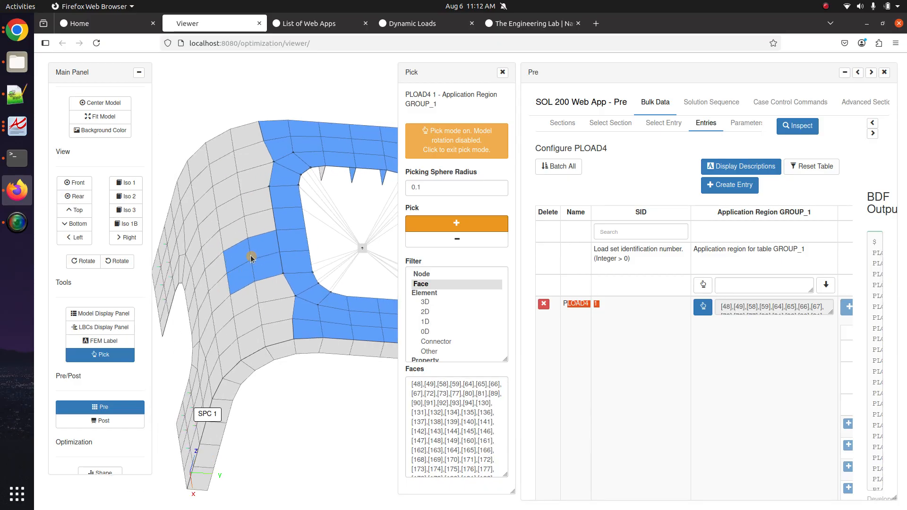
left_click(252, 258)
left_click(458, 242)
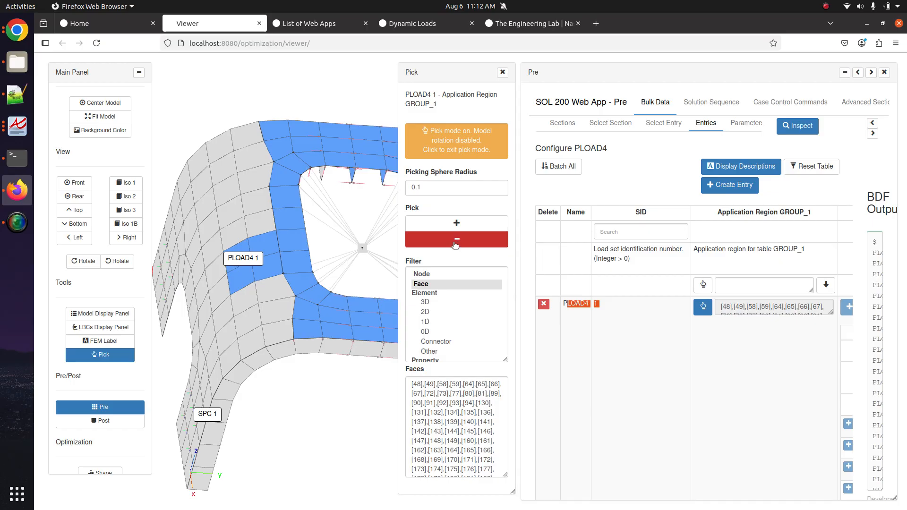
- Deselect the vertical side wall faces from the PLOAD4 1 region using Pick −
left_click_drag(250, 261, 198, 270)
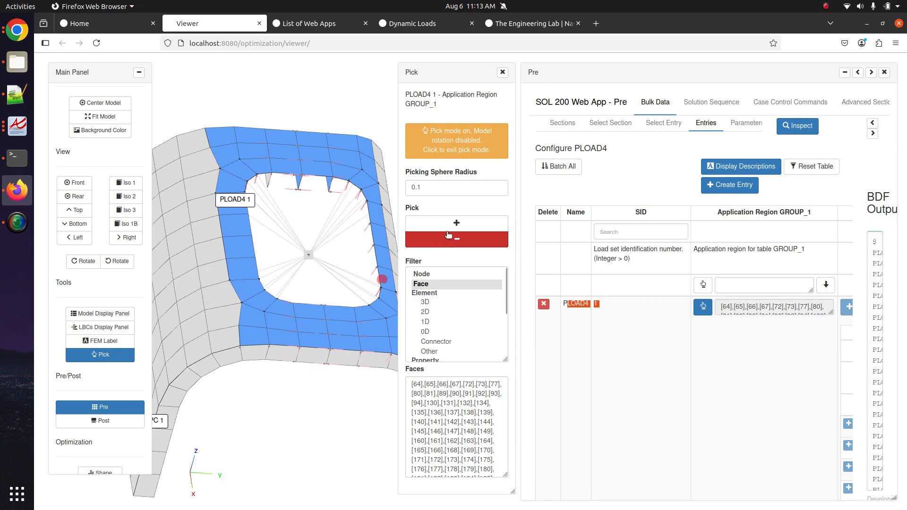
left_click(457, 150)
left_click_drag(326, 173, 247, 425)
scroll(311, 348, "up", 10)
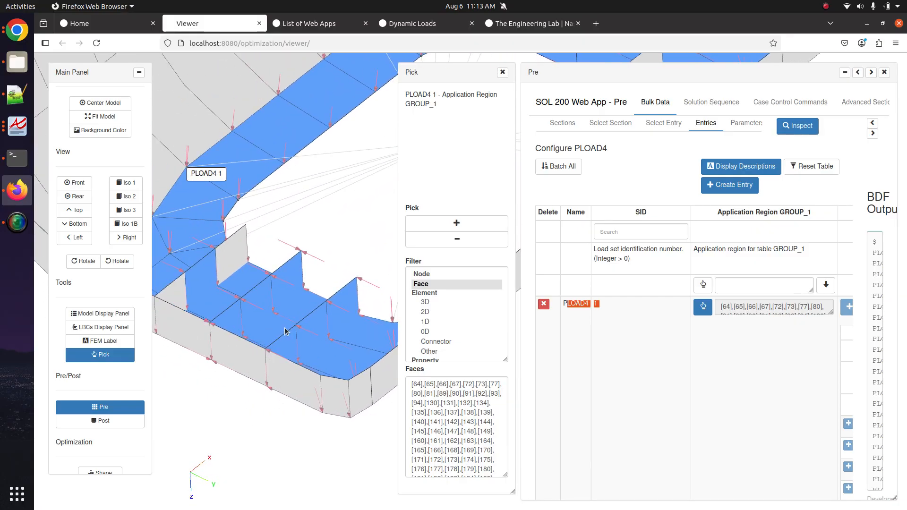
scroll(286, 331, "up", 4)
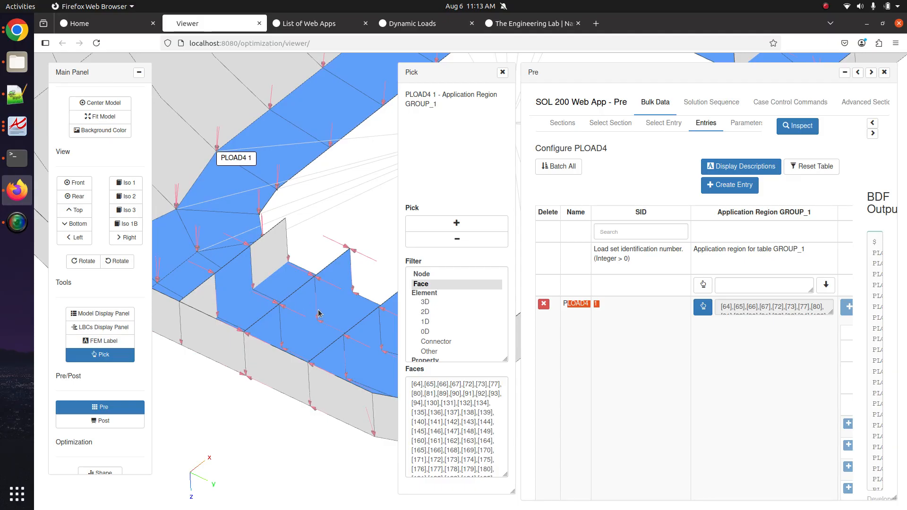
left_click_drag(317, 306, 274, 303)
left_click(457, 239)
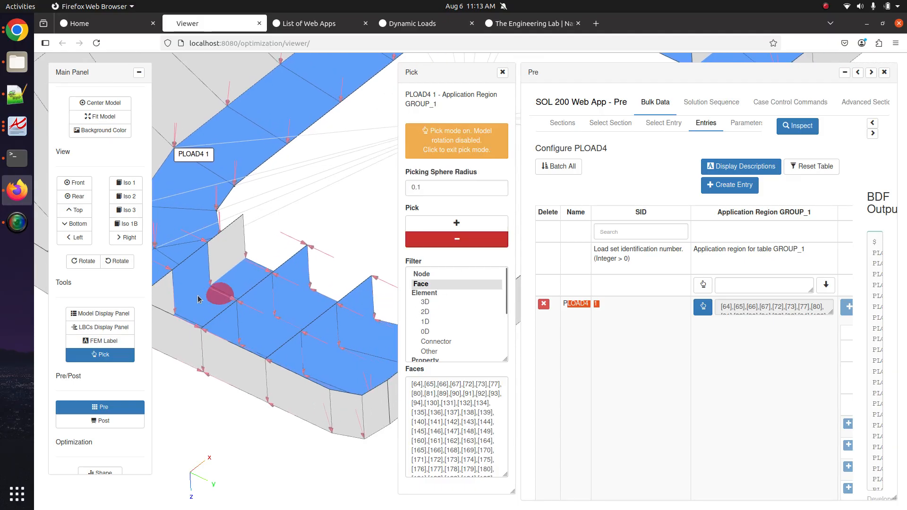
left_click(182, 285)
mouse_move(233, 321)
left_mouse_down()
mouse_move(263, 297)
mouse_move(290, 320)
mouse_move(290, 349)
mouse_move(373, 305)
left_mouse_up()
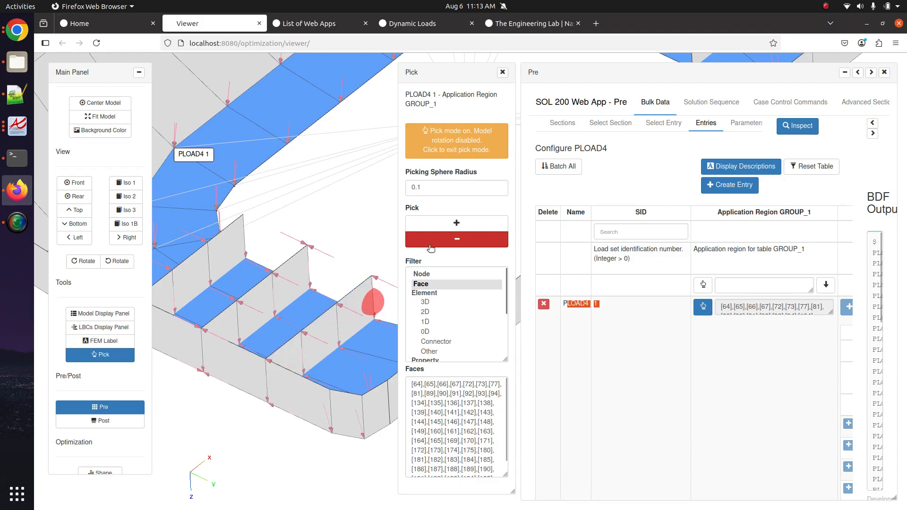
left_click(428, 245)
- Remove the partition wall faces, leaving the region spanning faces [64] to [195]
left_click_drag(263, 300, 185, 340)
left_click_drag(250, 336, 159, 442)
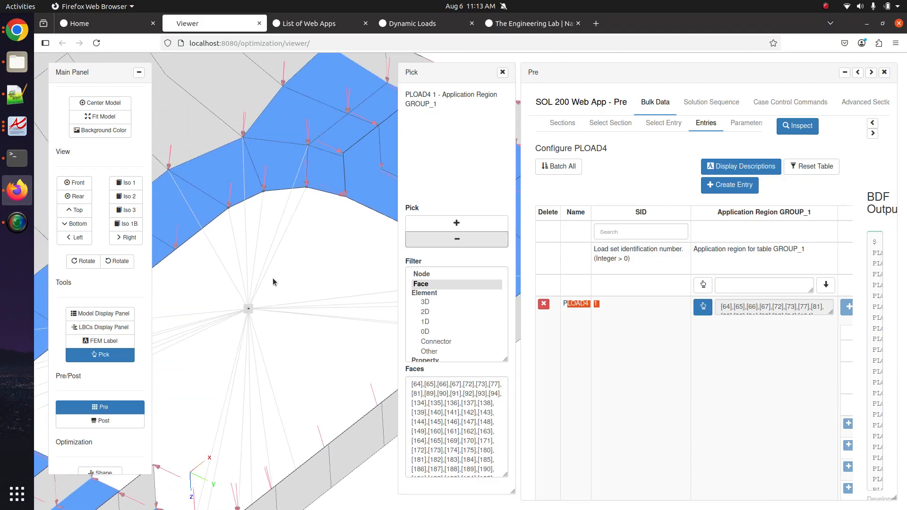
mouse_move(273, 279)
left_mouse_down()
mouse_move(258, 368)
mouse_move(407, 330)
mouse_move(296, 360)
mouse_move(244, 336)
left_mouse_up()
scroll(257, 344, "down", 4)
left_click_drag(337, 321, 241, 316)
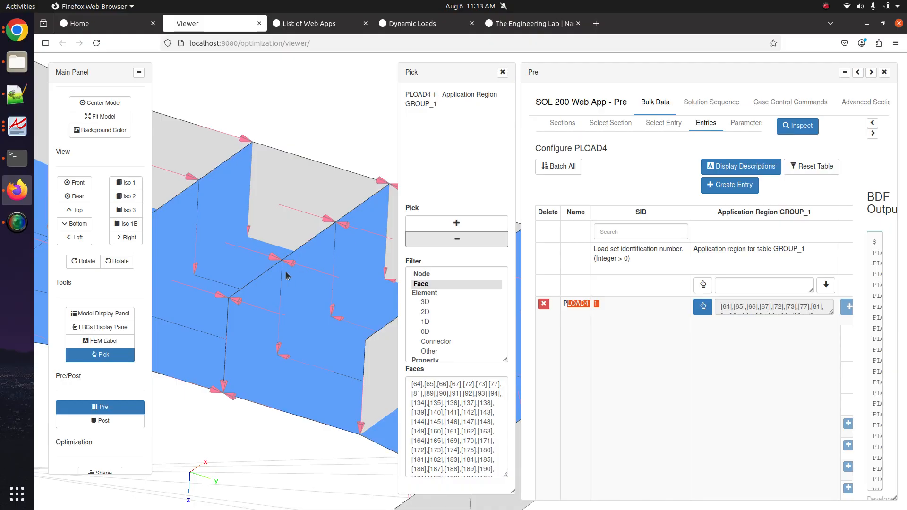
left_click_drag(287, 276, 237, 308)
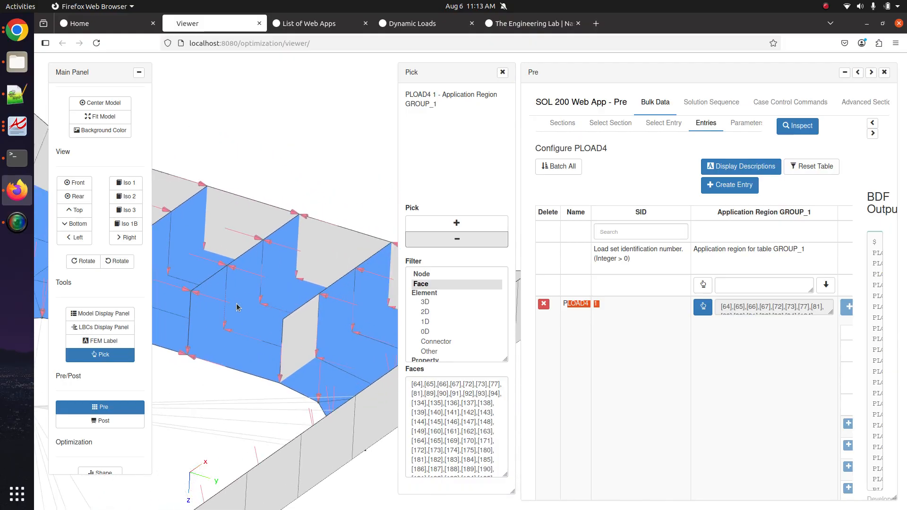
left_click(457, 239)
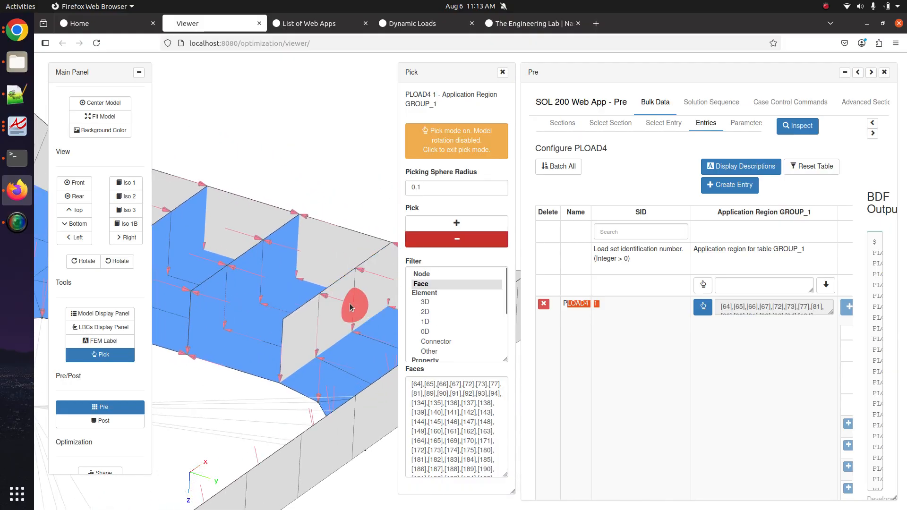
mouse_move(205, 293)
left_mouse_down()
mouse_move(259, 267)
mouse_move(328, 268)
mouse_move(216, 290)
mouse_move(269, 255)
left_mouse_up()
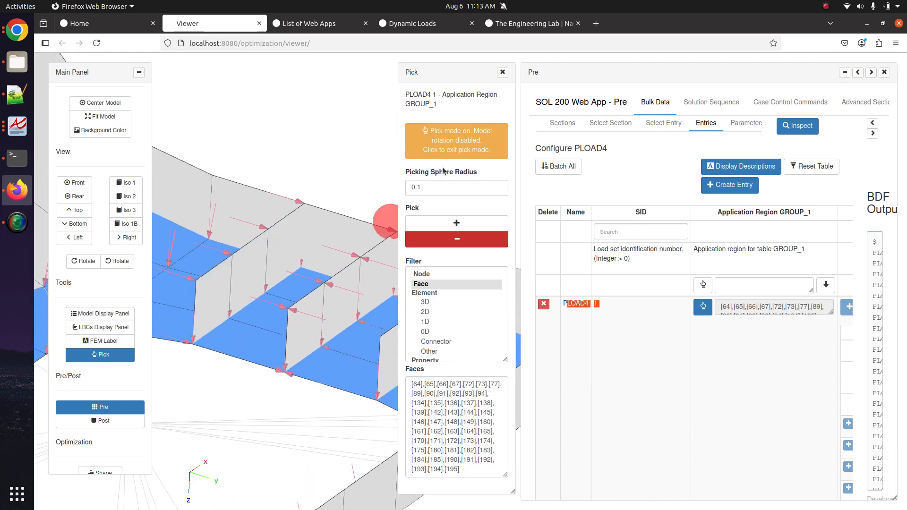
left_click(448, 150)
scroll(239, 318, "down", 5)
mouse_move(285, 336)
left_mouse_down()
mouse_move(276, 364)
mouse_move(339, 292)
mouse_move(307, 403)
mouse_move(333, 357)
mouse_move(296, 180)
left_mouse_up()
left_click_drag(288, 288, 263, 215)
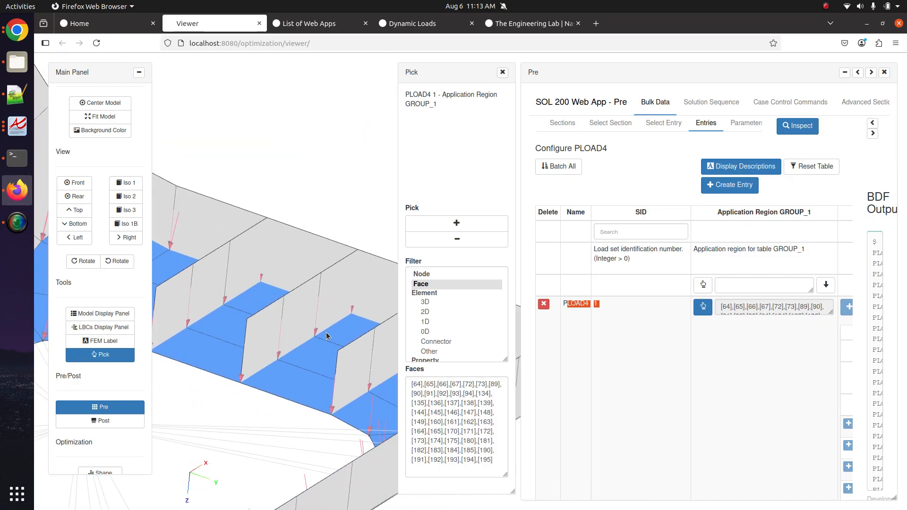
mouse_move(327, 332)
left_mouse_down()
mouse_move(325, 296)
mouse_move(210, 491)
left_mouse_up()
scroll(285, 345, "down", 7)
left_click_drag(294, 261, 268, 310)
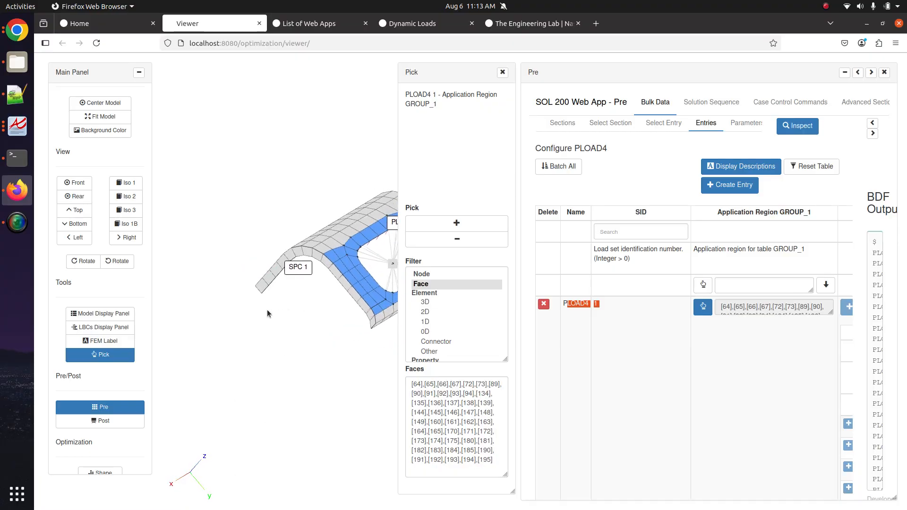
- Close the Pick panel and scroll to PLOAD4 1's element list showing 64, 65, 66, 67
left_click(503, 72)
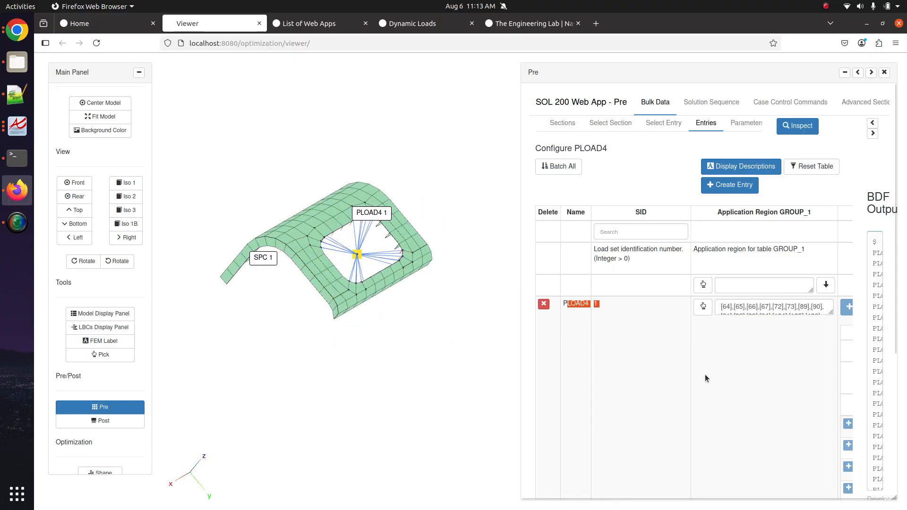
scroll(736, 328, "right", 6)
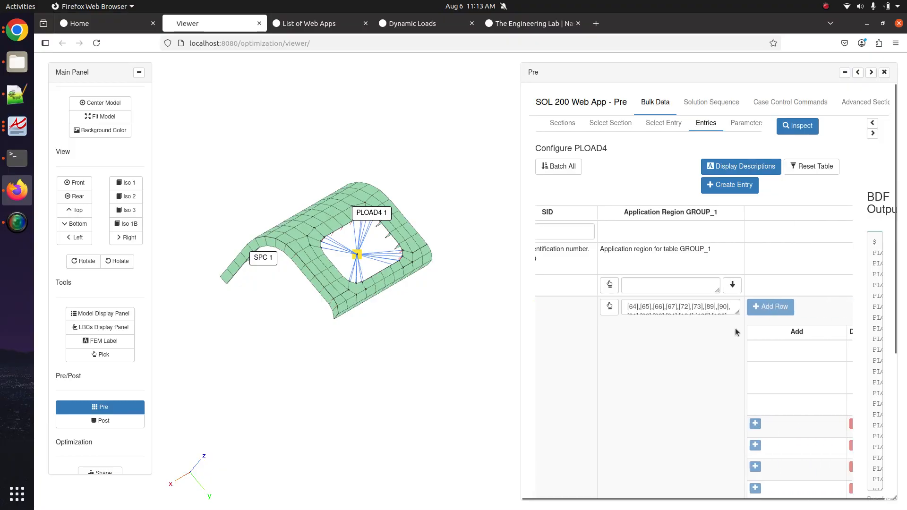
mouse_move(368, 332)
left_mouse_down()
mouse_move(409, 339)
mouse_move(386, 333)
left_mouse_up()
scroll(385, 333, "up", 5)
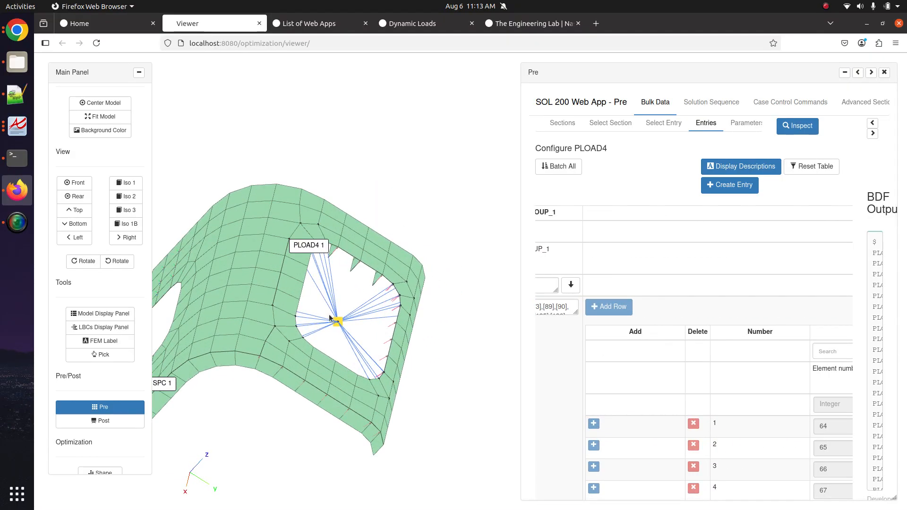
- Turn on Display Labels in the LBCs Display Panel so PLOAD4 1 and SPC 1 show 0.0000e+0
left_click(133, 407)
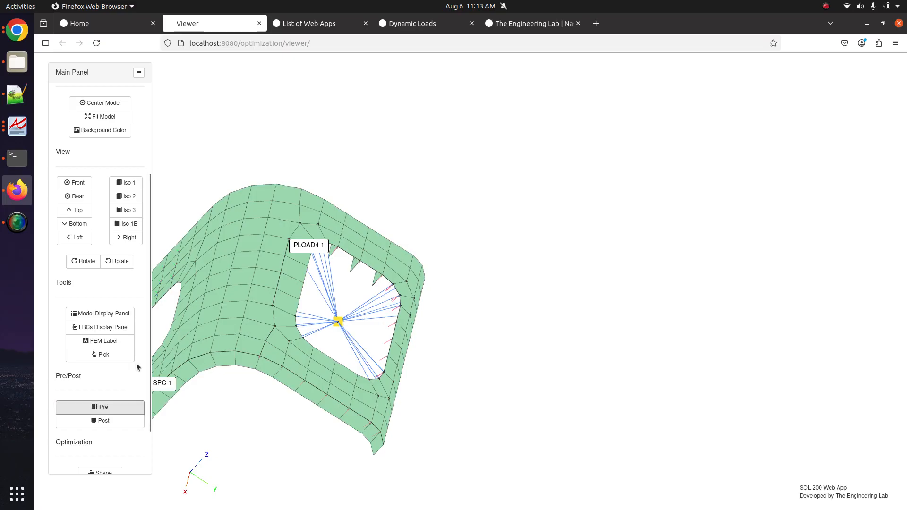
left_click(123, 330)
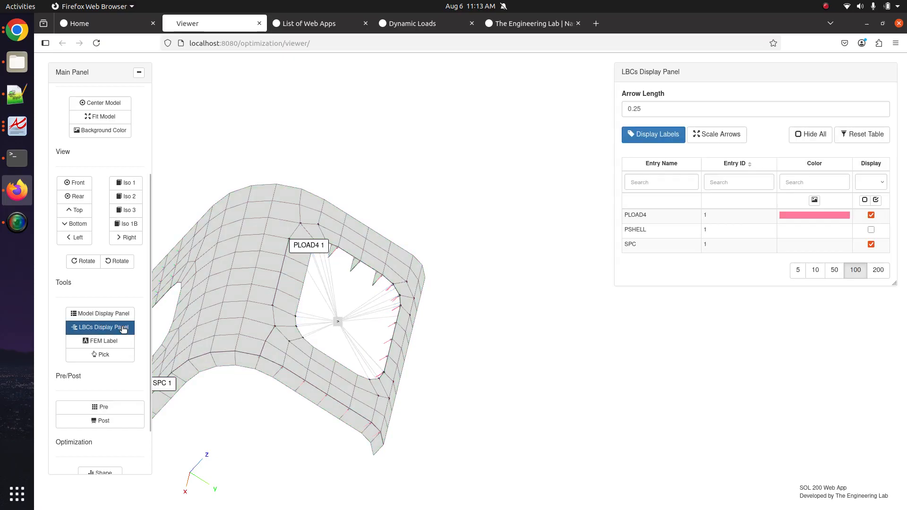
left_click(662, 135)
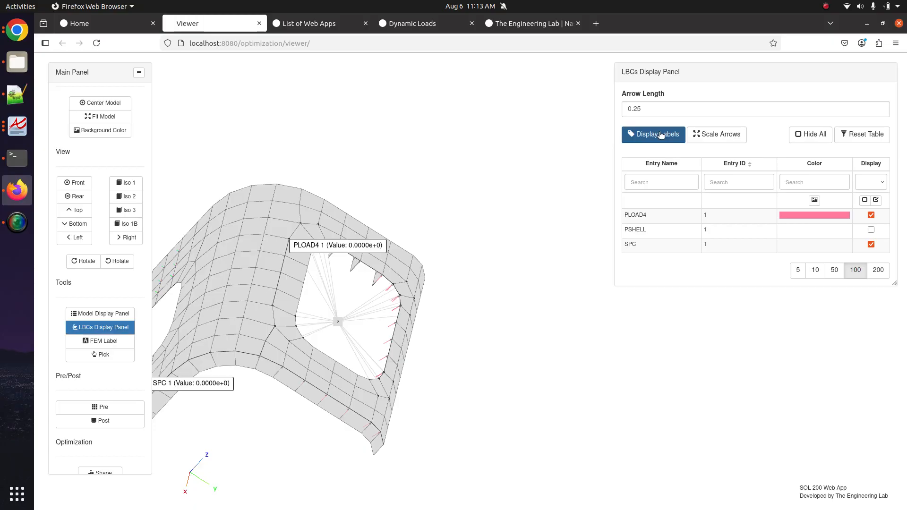
left_click(112, 329)
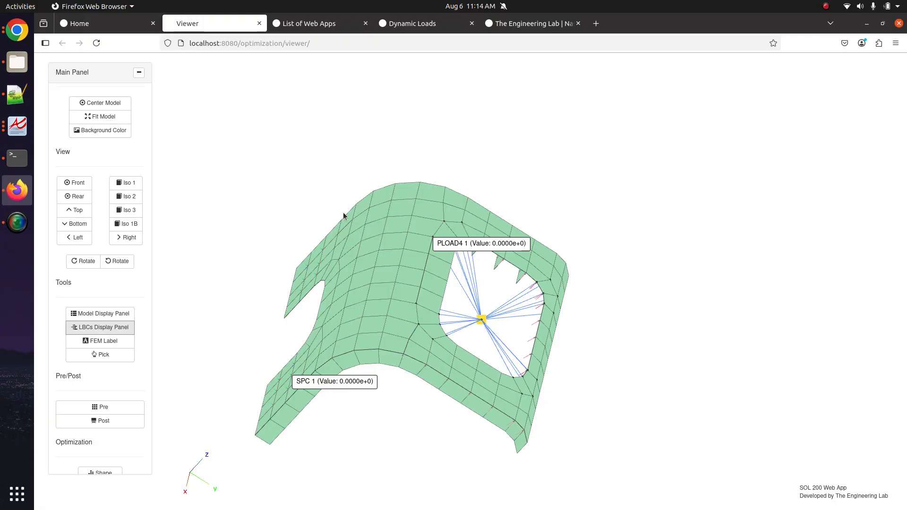
- Reopen the Pre panel, widen the PLOAD4 1 editor, and scroll through its table columns
left_click(122, 408)
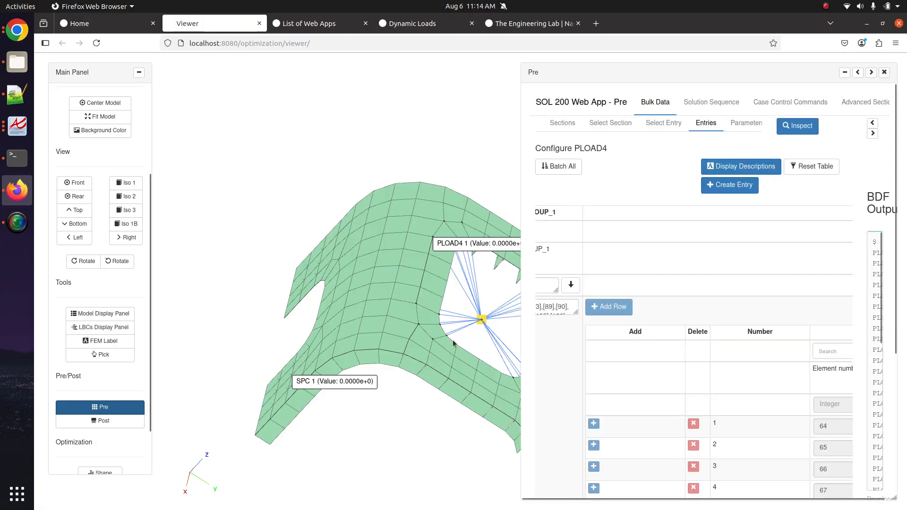
scroll(690, 326, "down", 3)
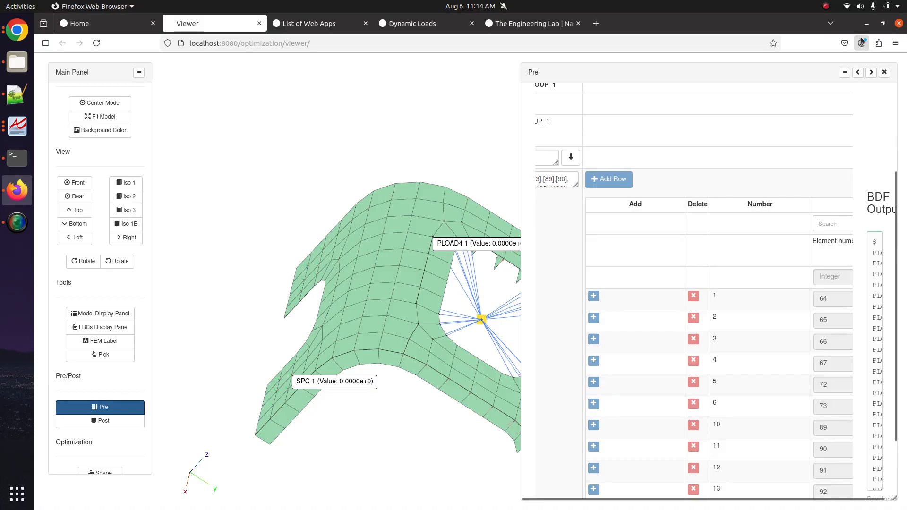
left_click(857, 72)
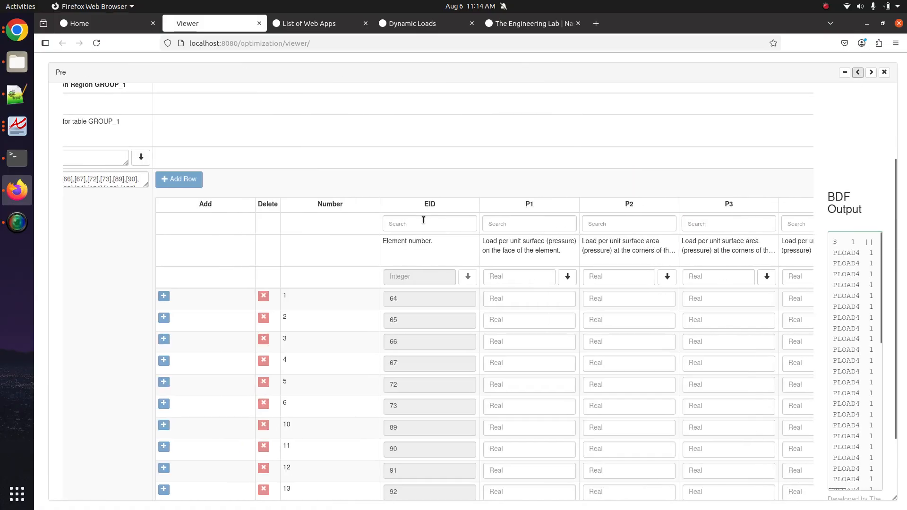
scroll(133, 242, "left", 3)
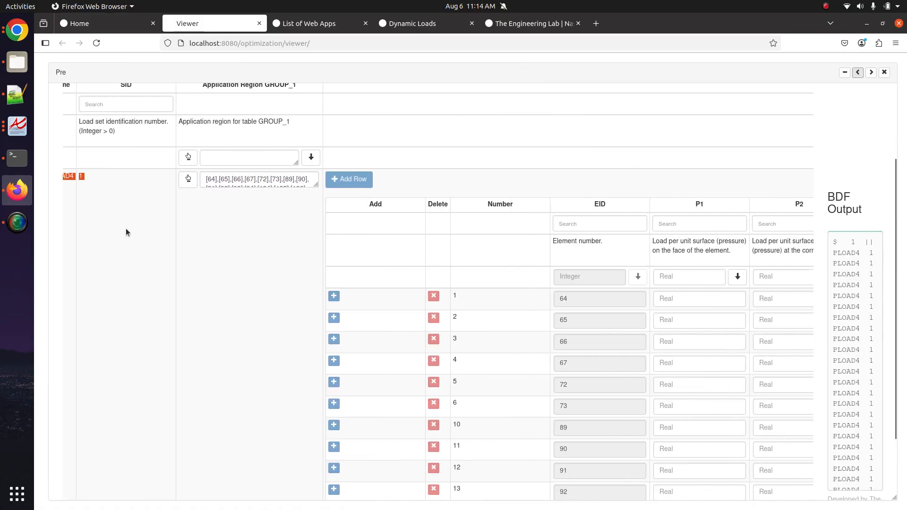
scroll(126, 228, "left", 1)
scroll(135, 172, "up", 3)
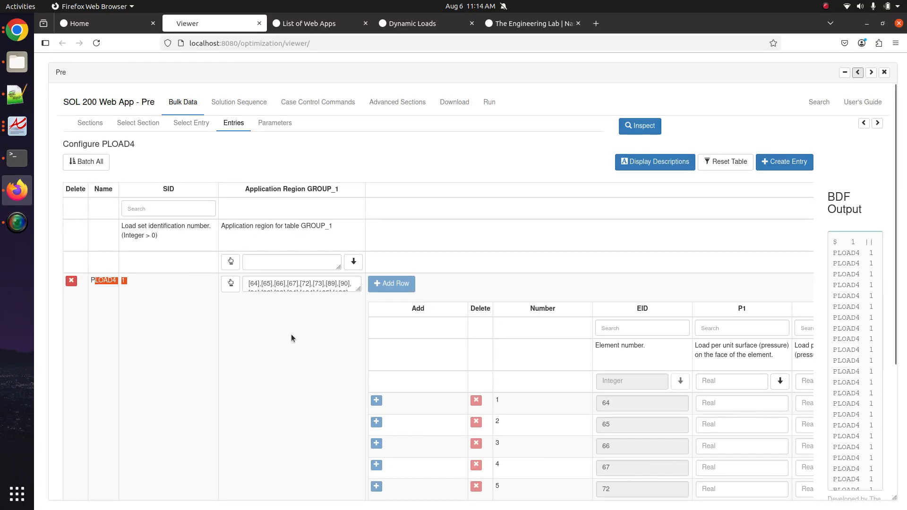
scroll(291, 334, "right", 1)
scroll(291, 334, "left", 1)
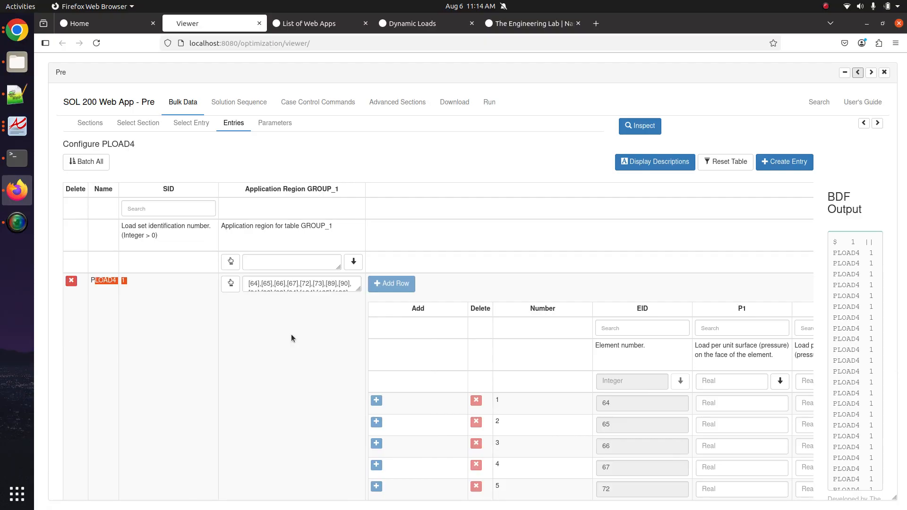
scroll(354, 338, "right", 3)
scroll(359, 338, "left", 3)
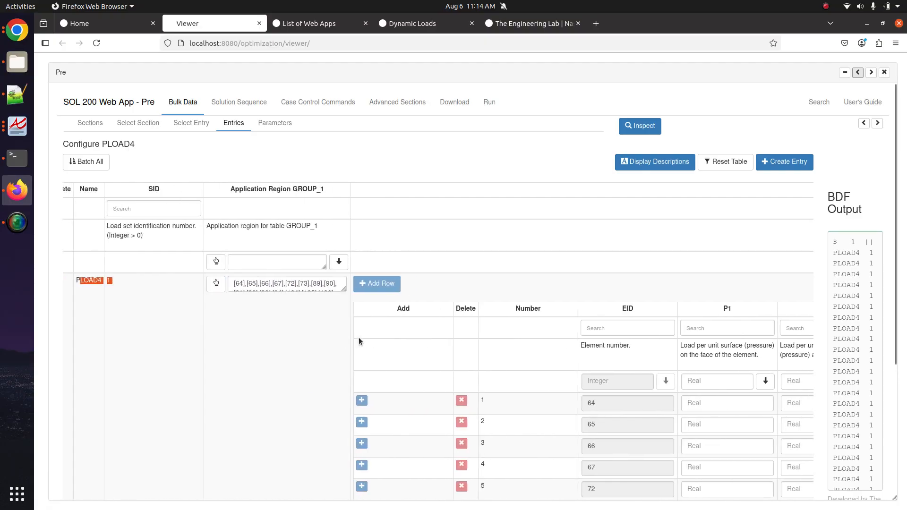
scroll(359, 338, "right", 5)
scroll(358, 338, "left", 5)
scroll(358, 337, "right", 4)
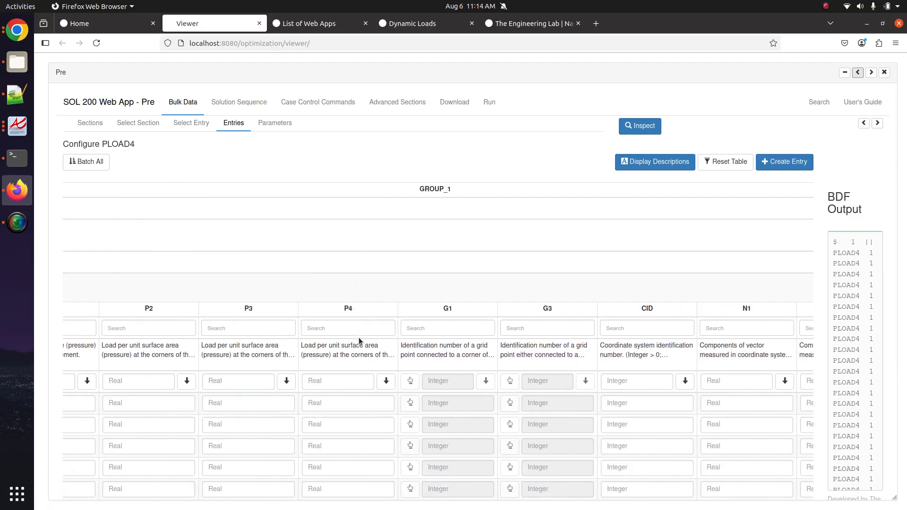
scroll(358, 338, "left", 7)
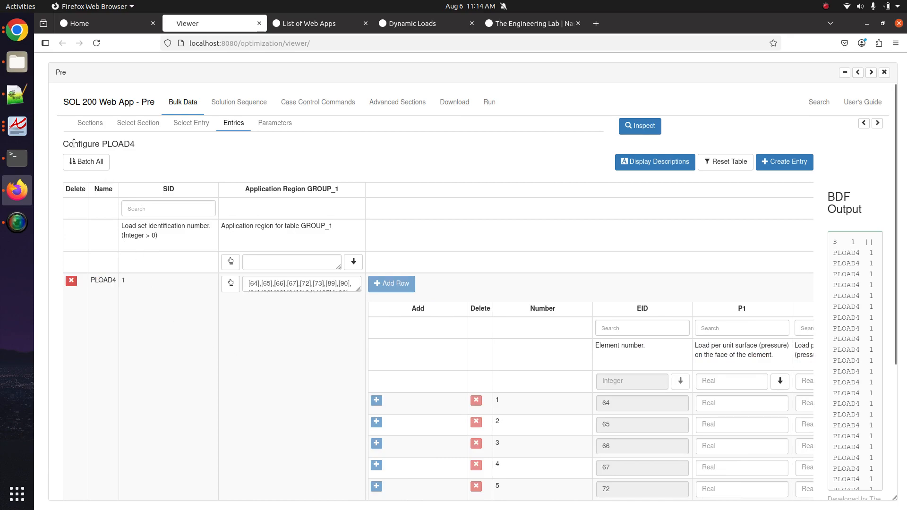
- Enable Batch All and apply P1 = 3. to every PLOAD4 1 element row
left_click(91, 166)
scroll(484, 334, "down", 3)
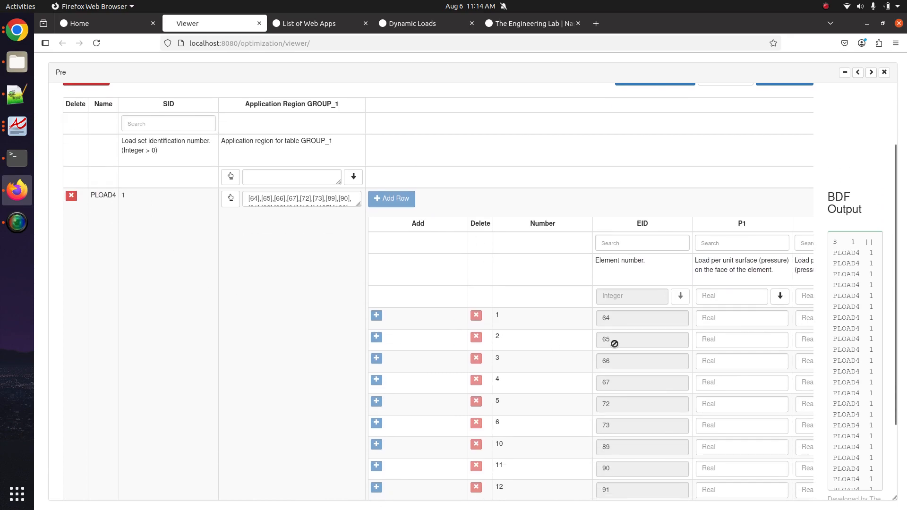
scroll(615, 343, "right", 5)
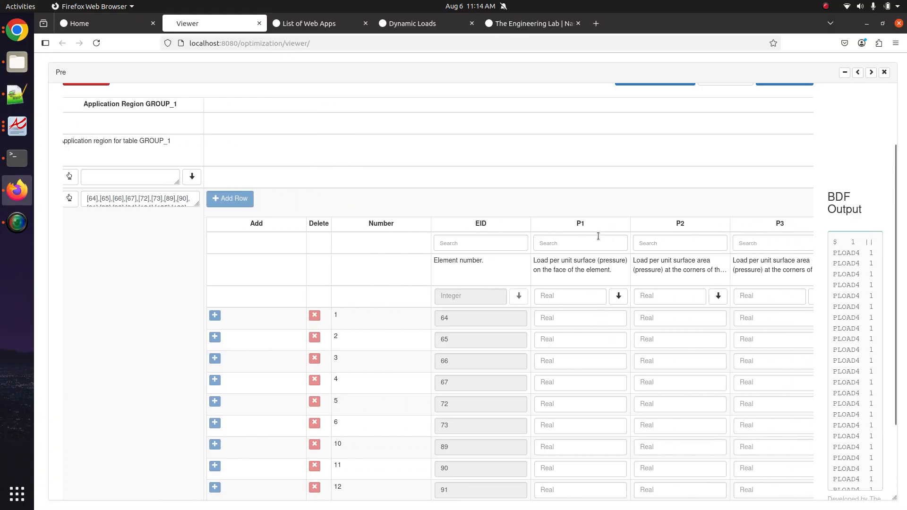
left_click(579, 301)
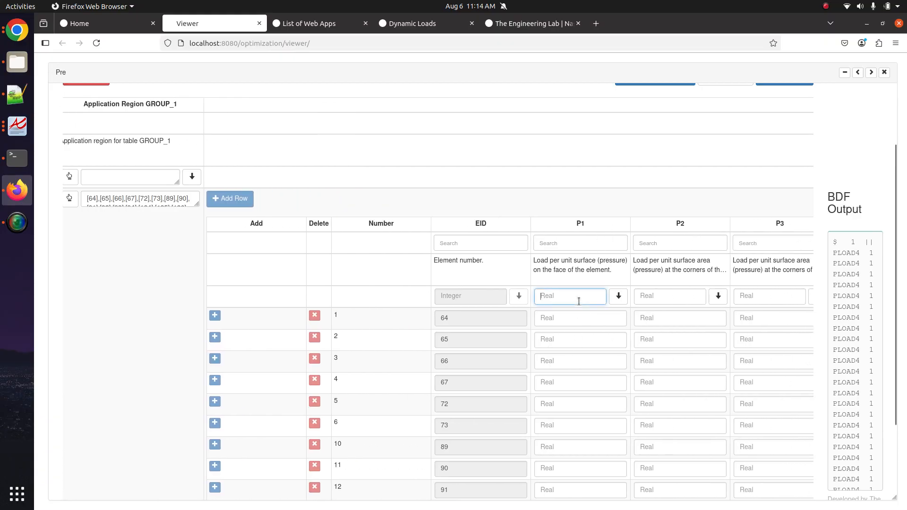
type("3.")
key("Tab")
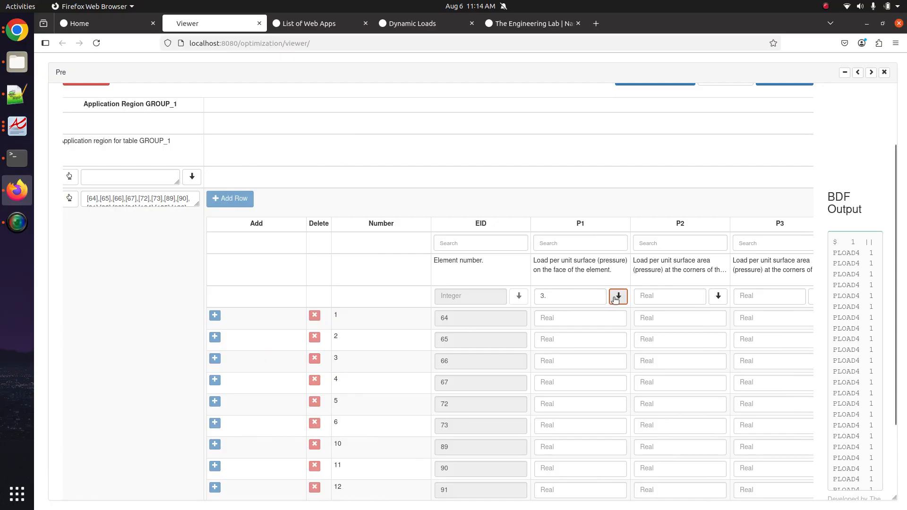
scroll(622, 298, "down", 3)
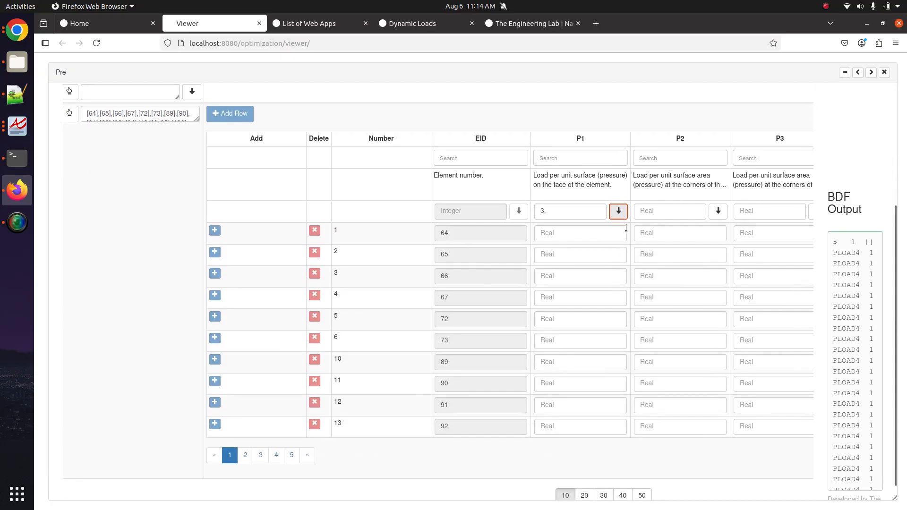
left_click(619, 211)
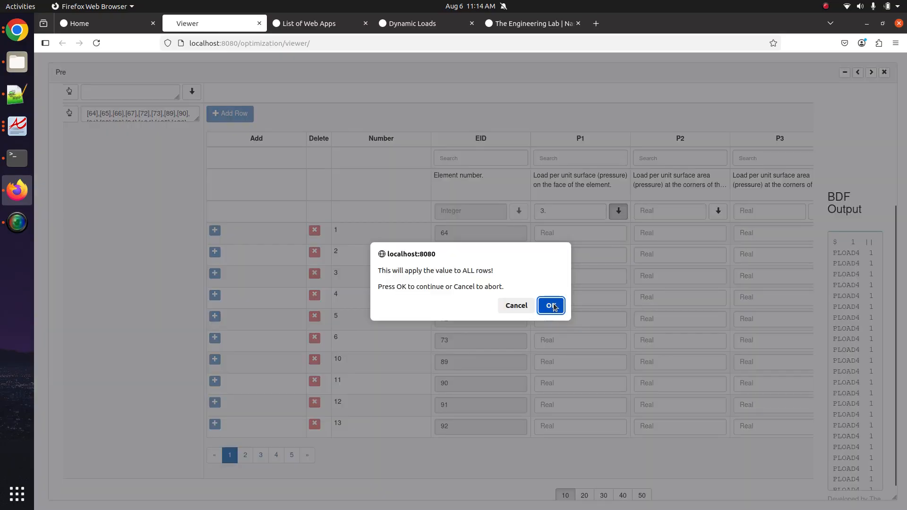
left_click(552, 306)
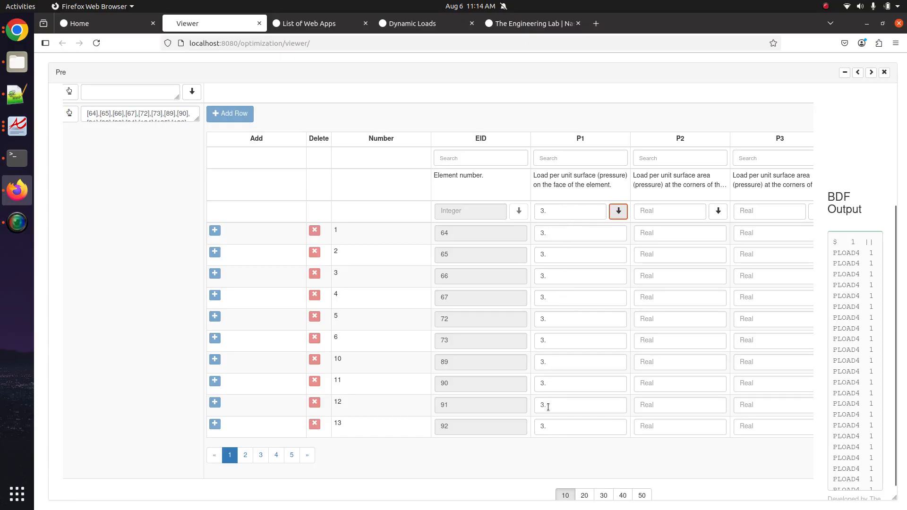
- Collapse the Pre panel and orbit the bracket to see PLOAD4 1 at 3.0000e+0 with pressure arrows
left_click(871, 73)
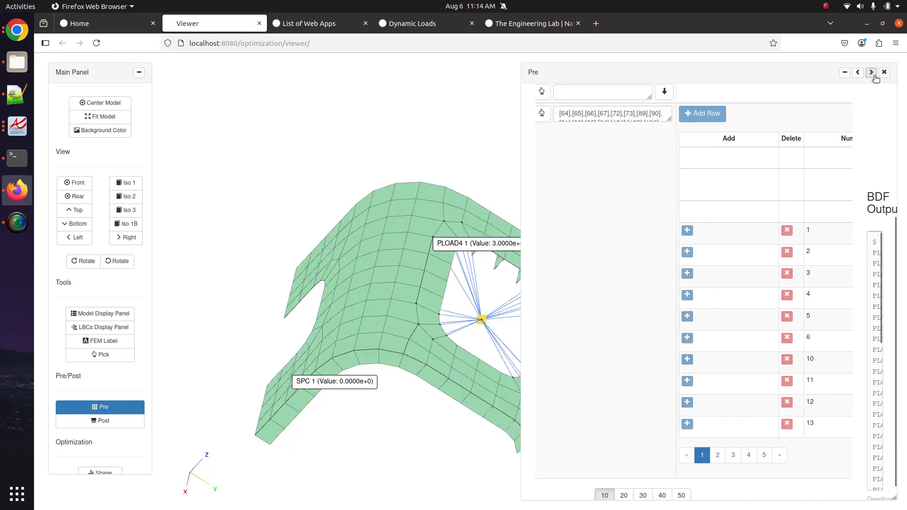
scroll(473, 244, "up", 2)
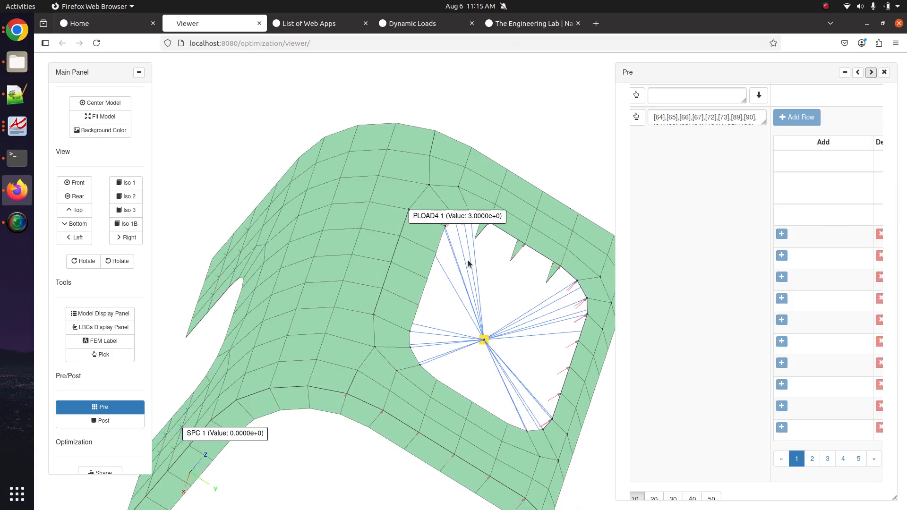
left_click_drag(468, 261, 385, 291)
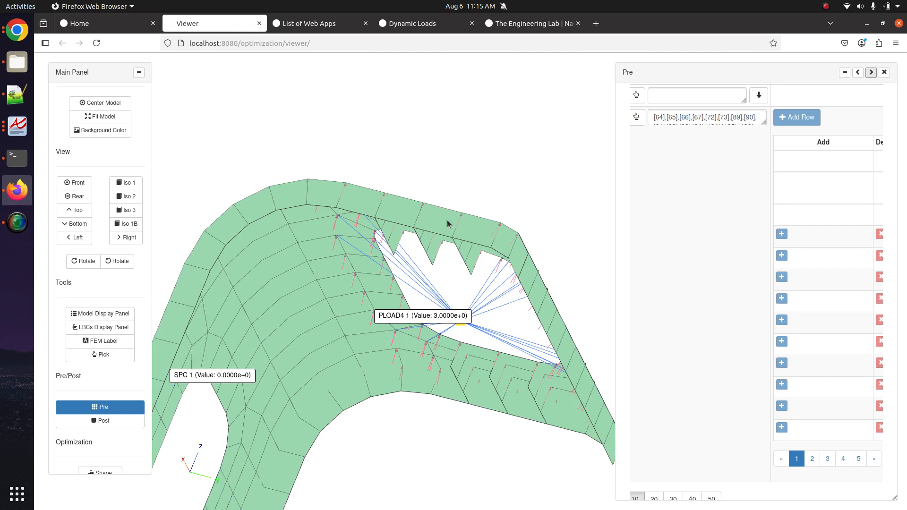
left_click_drag(448, 224, 429, 202)
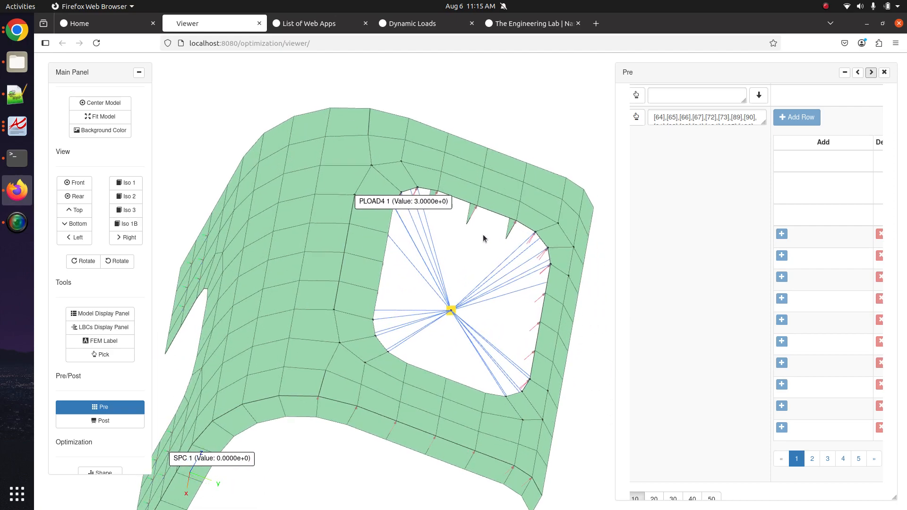
- Change the P1 batch value to -3. and apply it to all PLOAD4 1 element rows
left_click(858, 74)
left_click(860, 75)
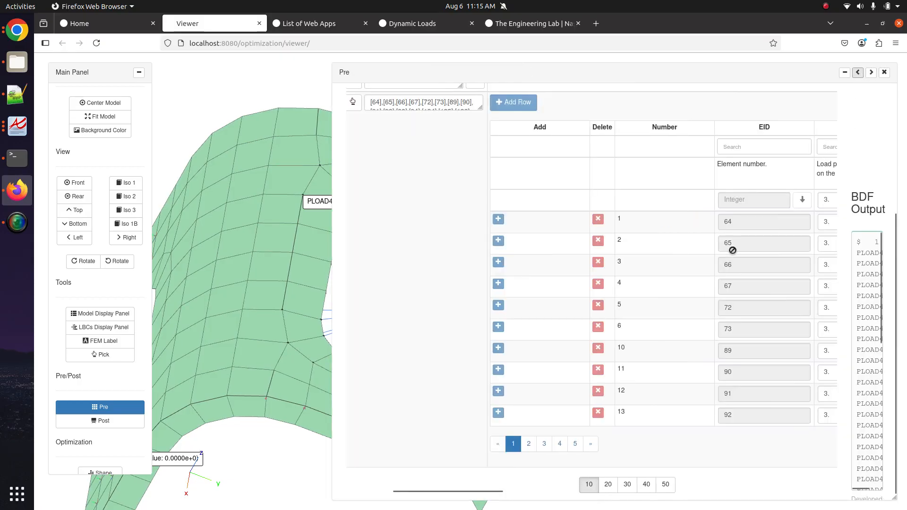
scroll(733, 250, "right", 5)
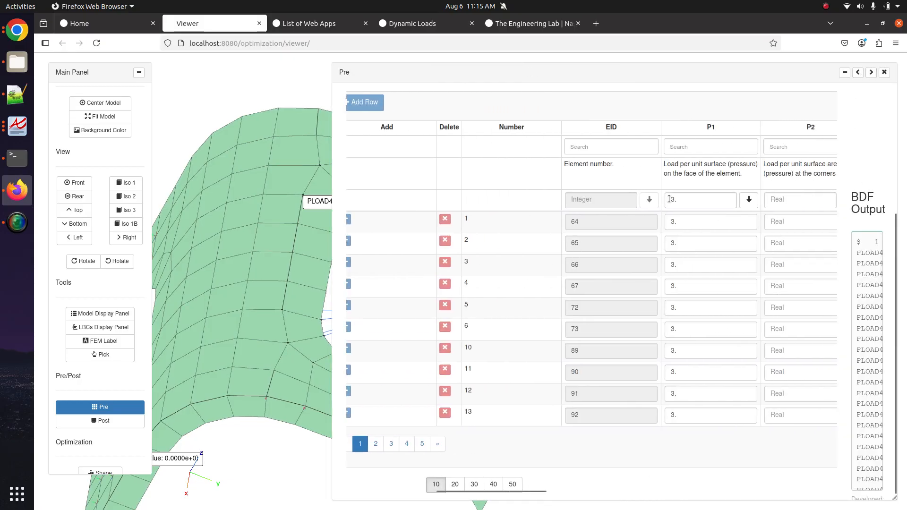
left_click(669, 199)
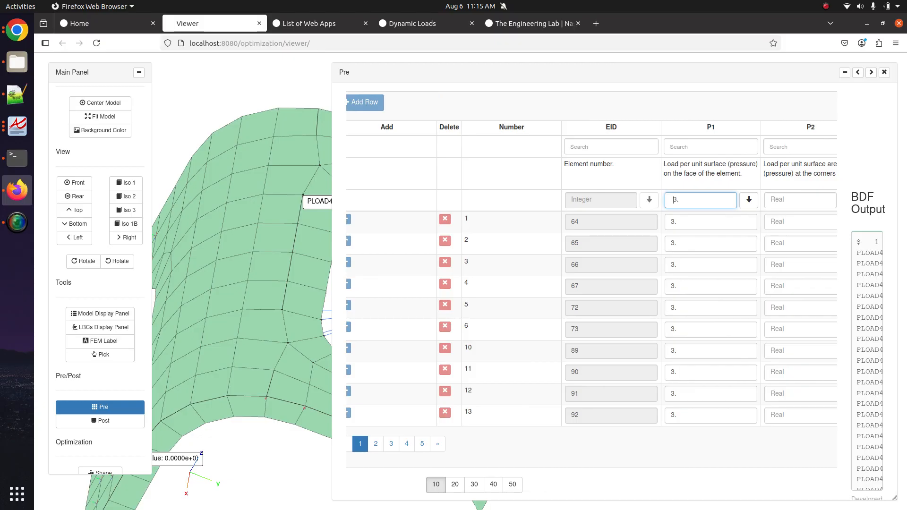
left_click(749, 200)
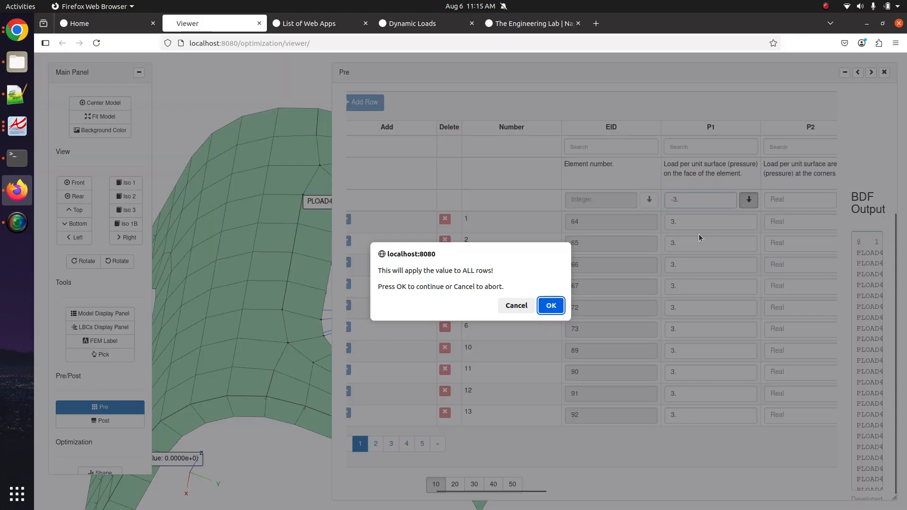
left_click(547, 310)
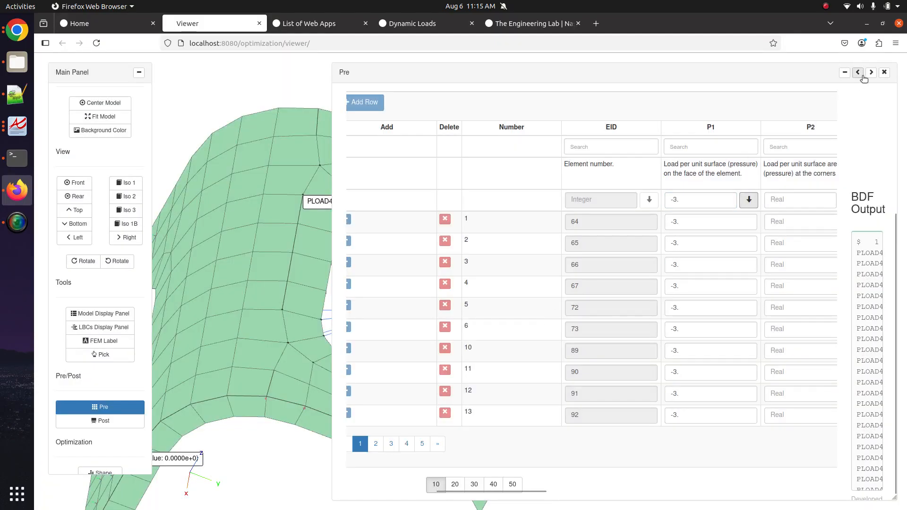
left_click(872, 72)
left_click(872, 73)
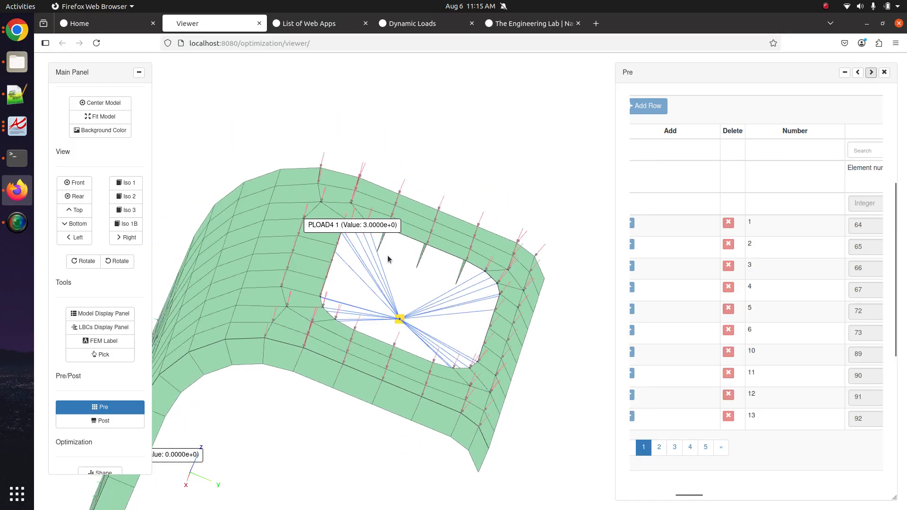
- Reopen the Pre panel at full width to show the PLOAD4 1 table and its BDF output
left_click_drag(380, 266, 439, 314)
scroll(439, 320, "up", 5)
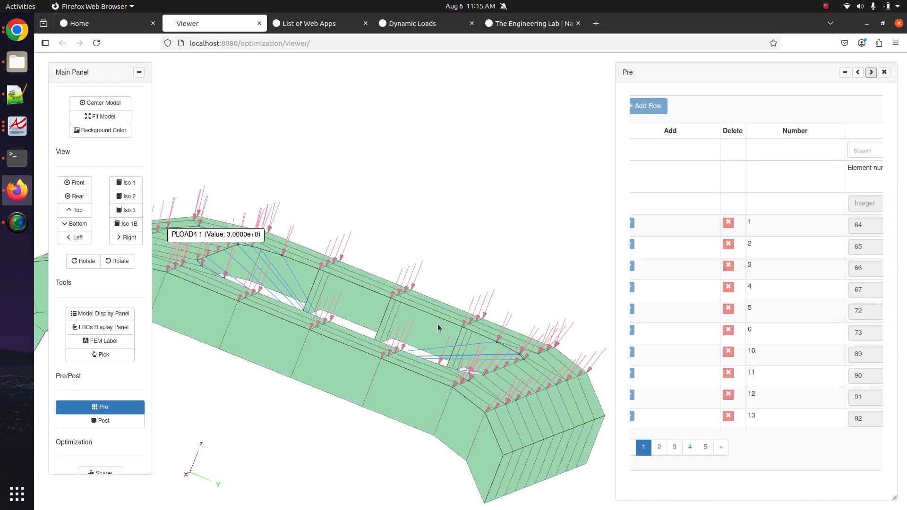
scroll(439, 320, "up", 5)
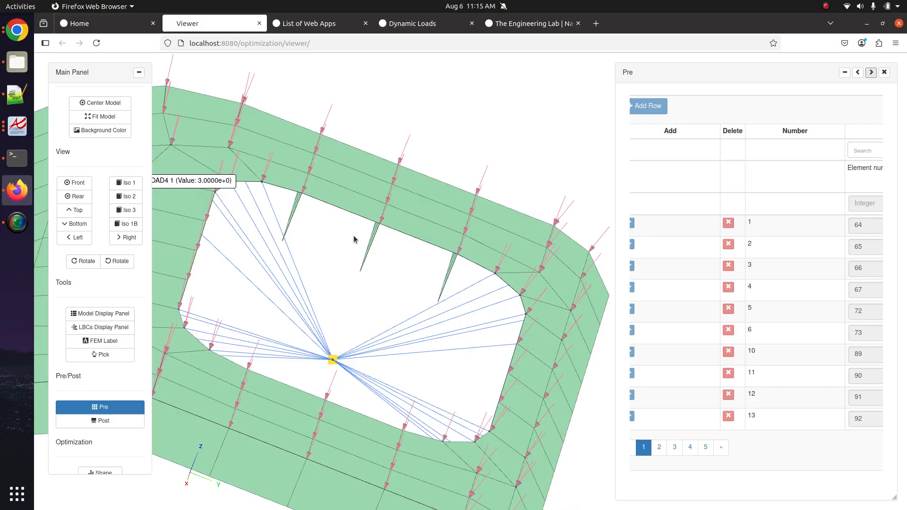
scroll(412, 265, "down", 10)
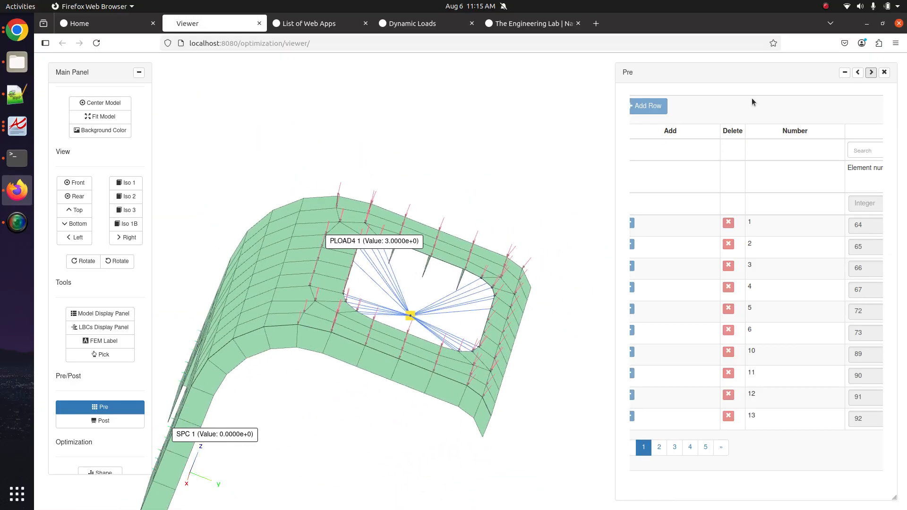
left_click(884, 72)
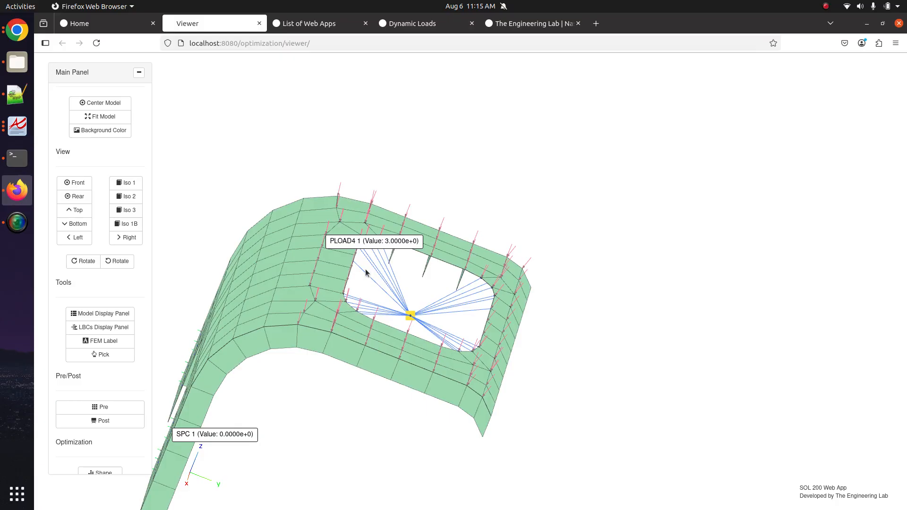
left_click(122, 406)
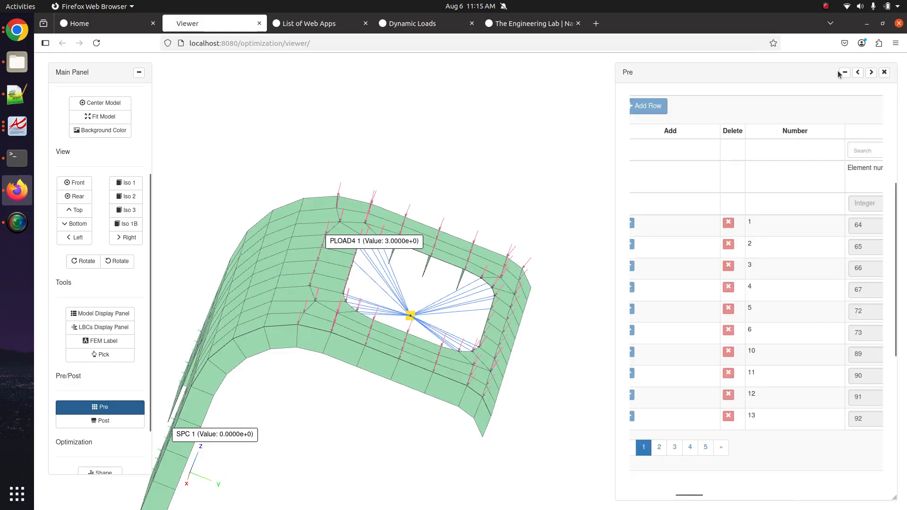
left_click(858, 72)
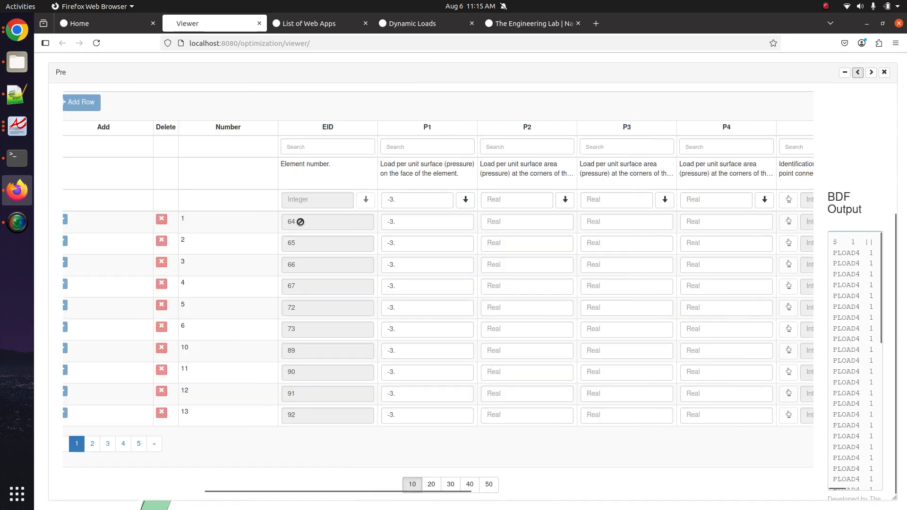
- Change the solution sequence from SOL 103 to '101 - Statics'
scroll(215, 222, "up", 4)
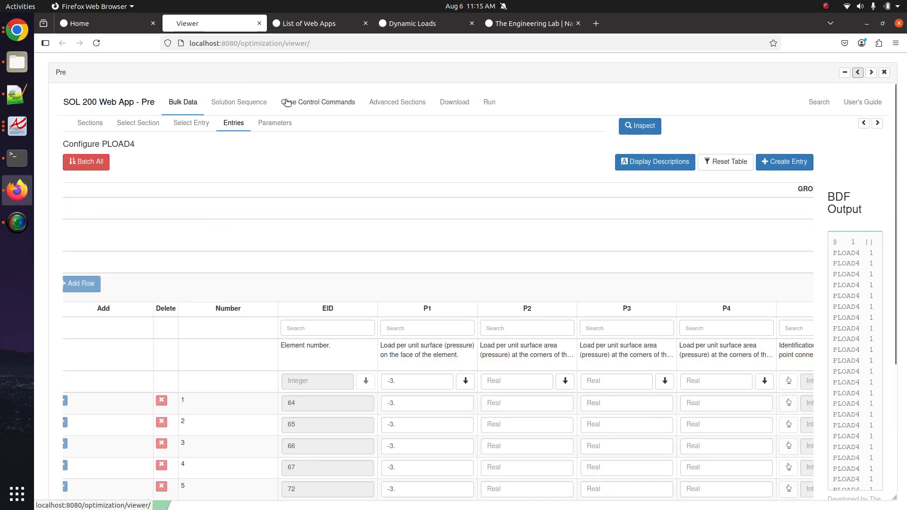
left_click(226, 104)
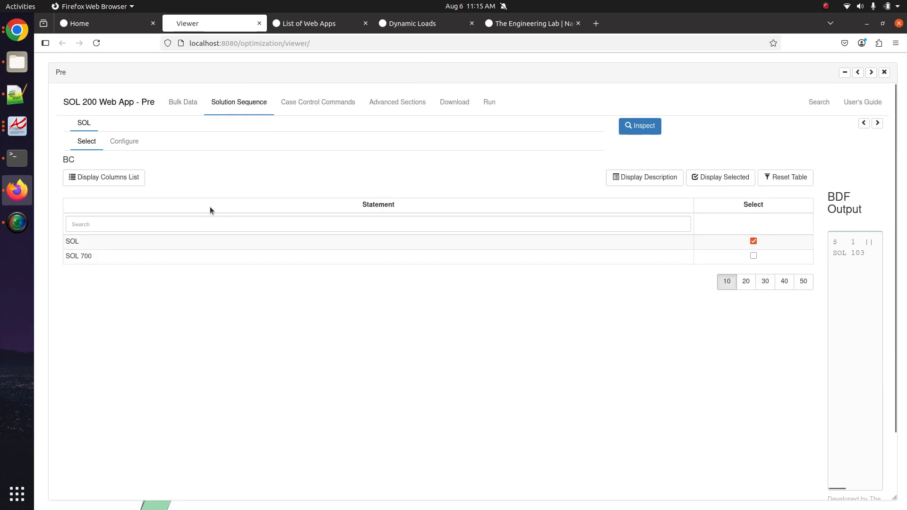
left_click(122, 142)
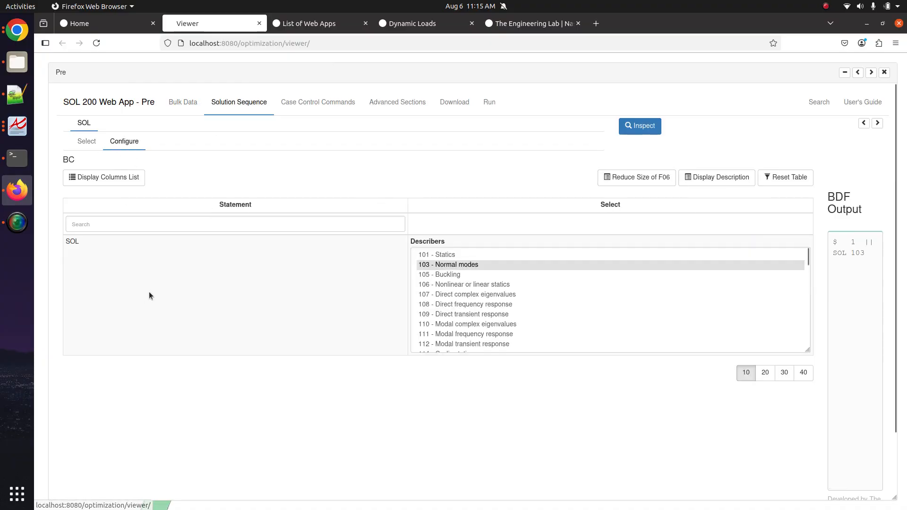
left_click(443, 255)
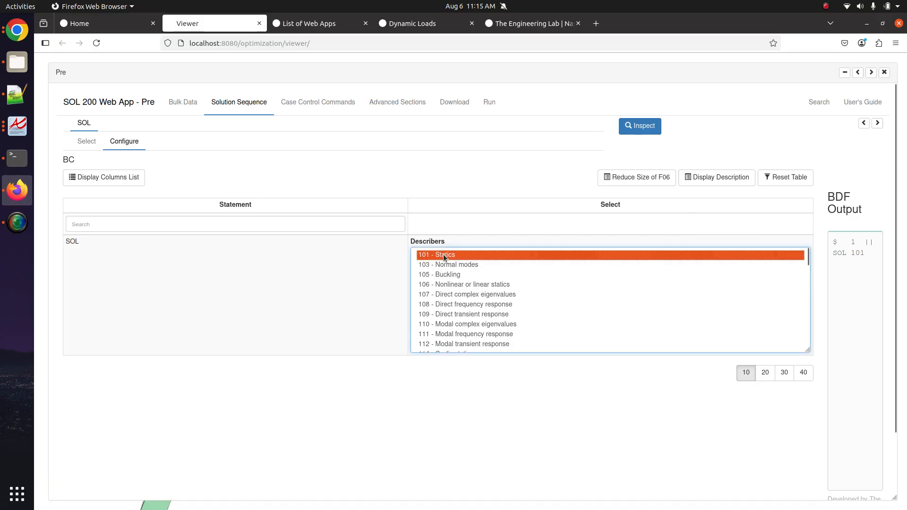
left_click(337, 105)
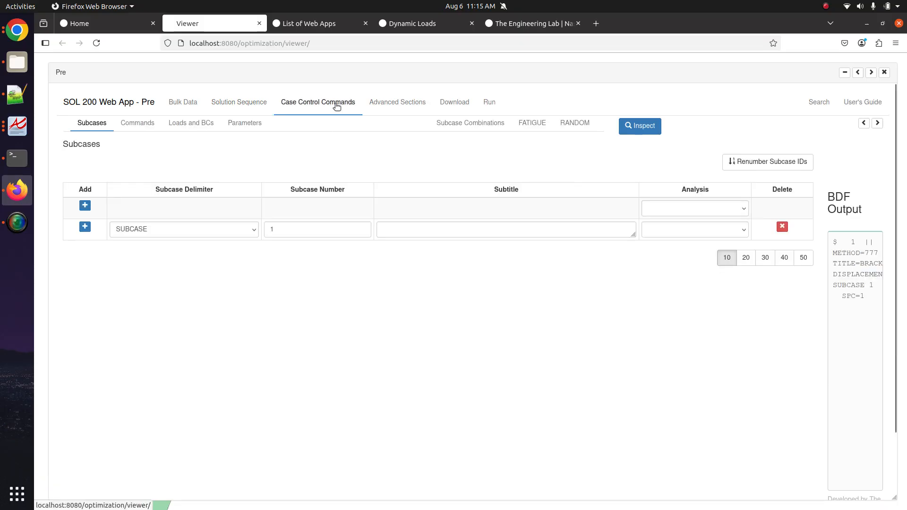
- Assign PLOAD4 load set 1 to SUBCASE 1 in the case control LOAD table
left_click(194, 125)
scroll(208, 355, "down", 5)
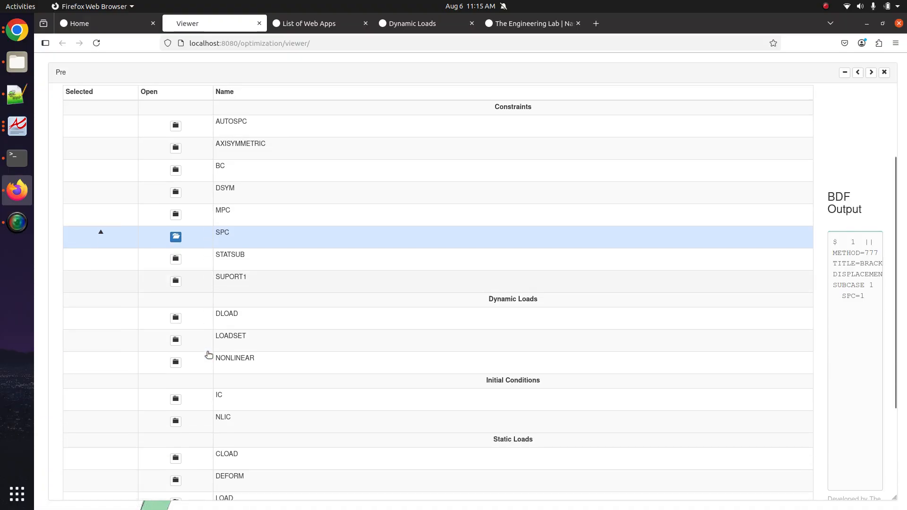
left_click(175, 368)
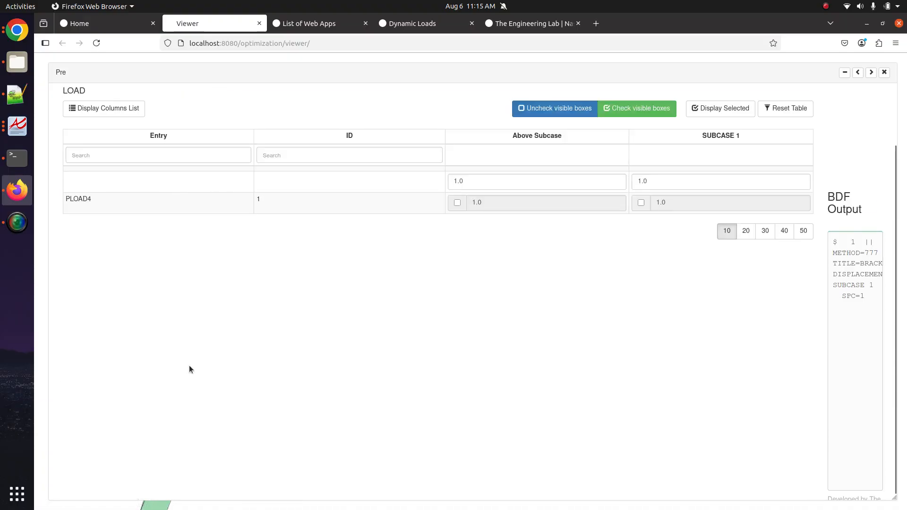
scroll(464, 298, "up", 3)
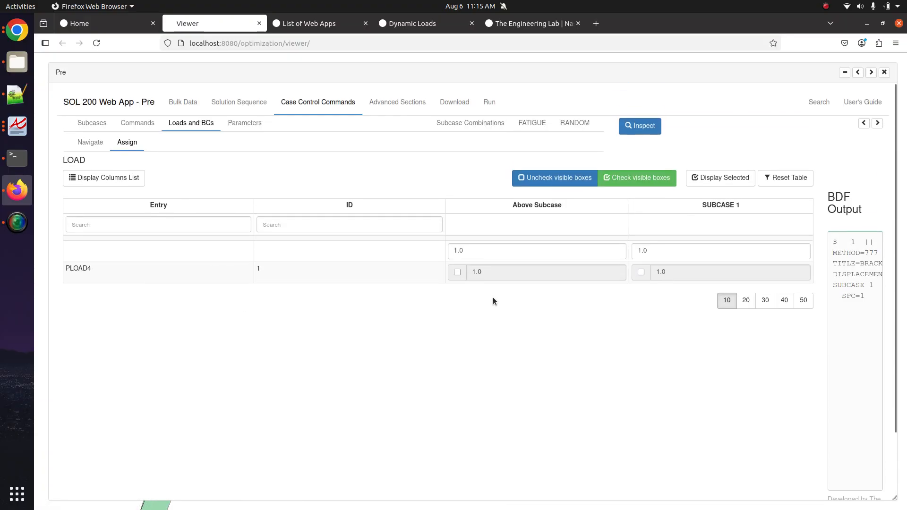
left_click(641, 272)
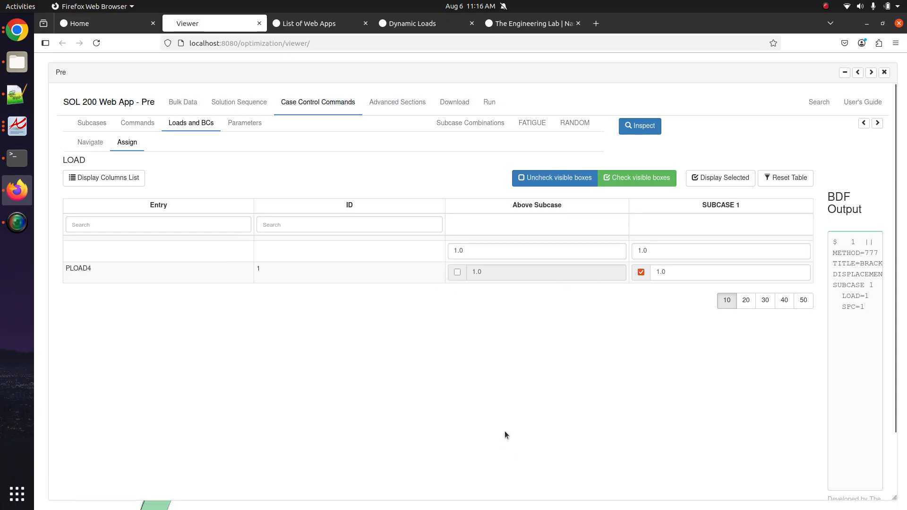
- Add HDF5OUT result output and upload the BDF to run the statics job immediately
left_click(454, 102)
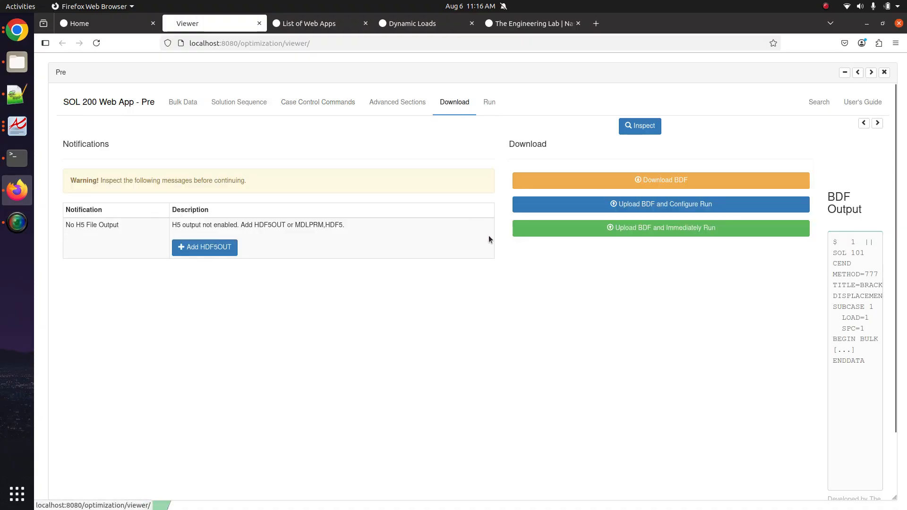
left_click(224, 247)
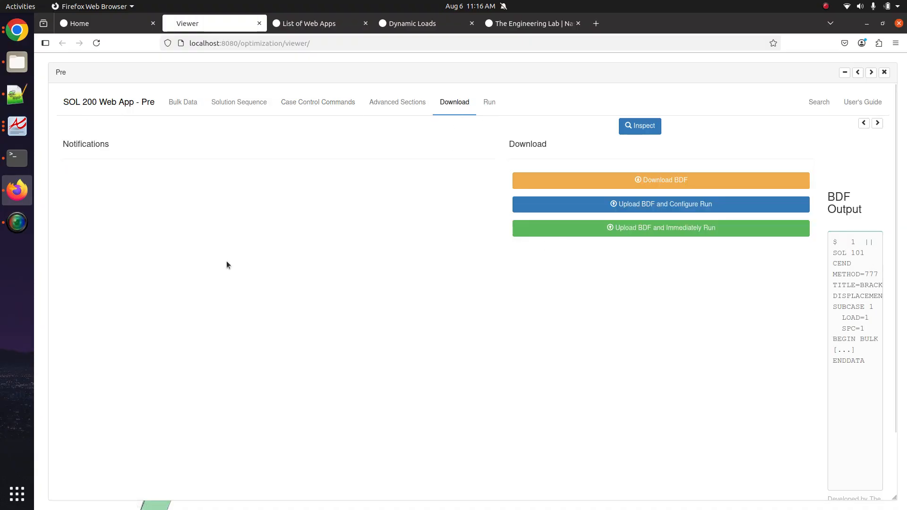
left_click(601, 230)
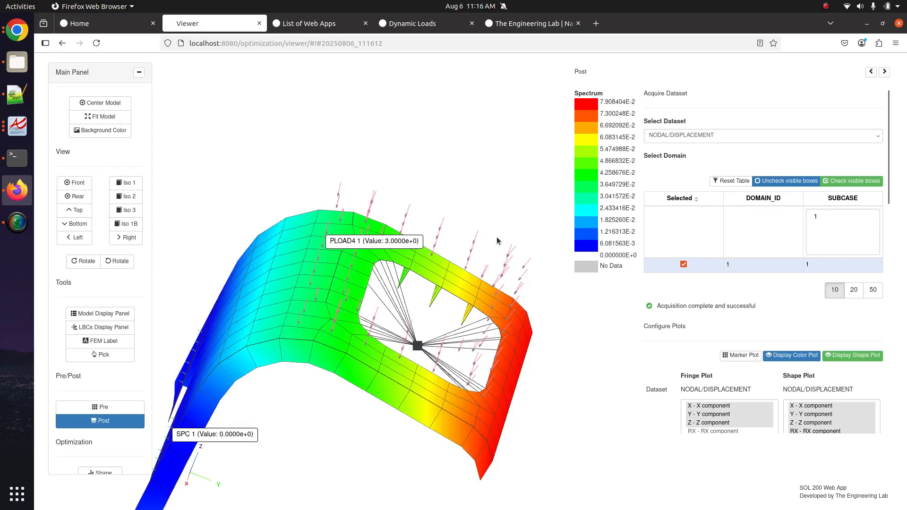
- Inspect the bracket's displacement fringe from several angles with the deformed shape toggled, then return to Pre
left_click_drag(406, 391, 424, 264)
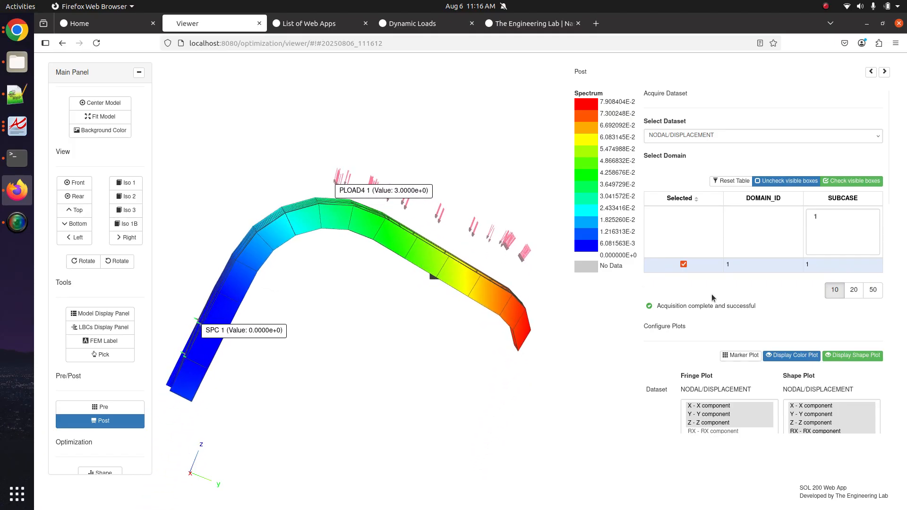
left_click(859, 360)
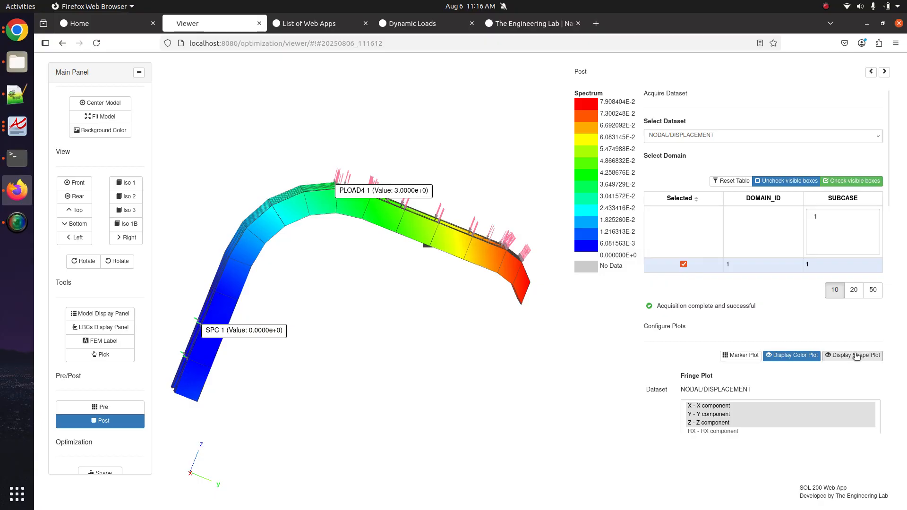
left_click(857, 358)
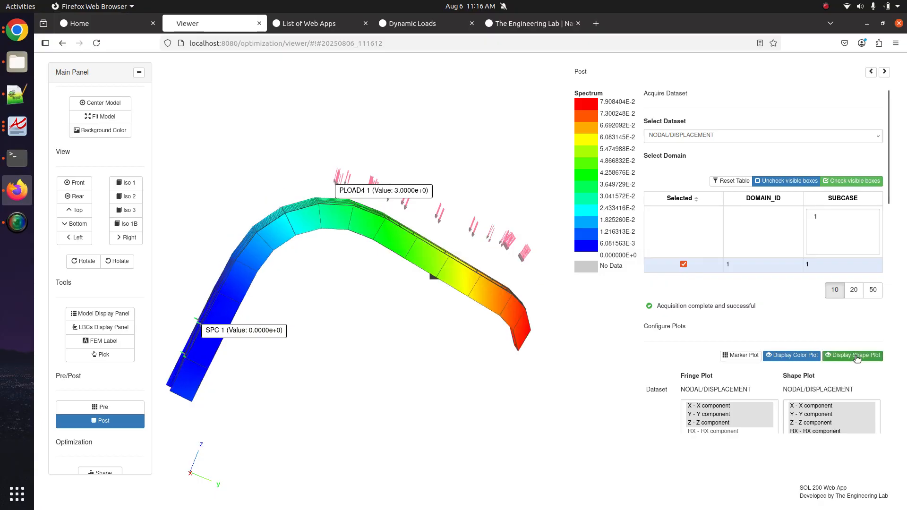
left_click(858, 358)
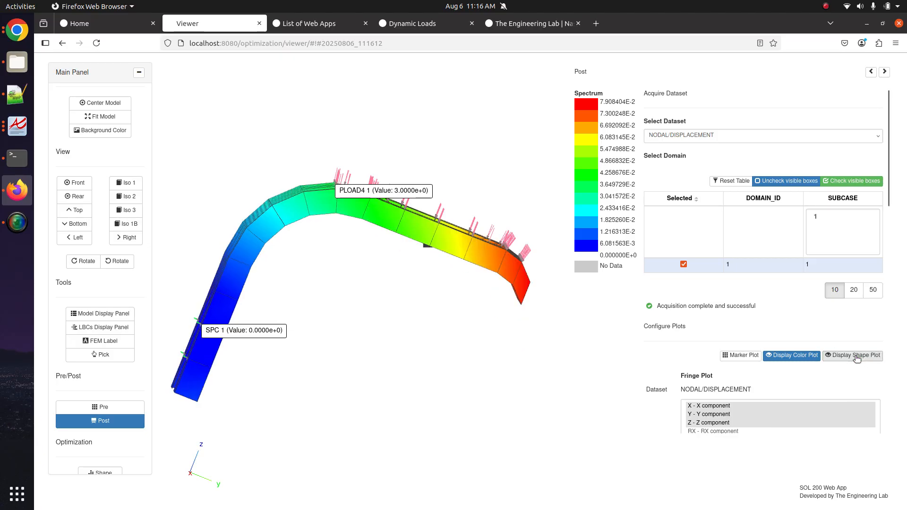
left_click(858, 358)
left_click_drag(363, 318, 367, 341)
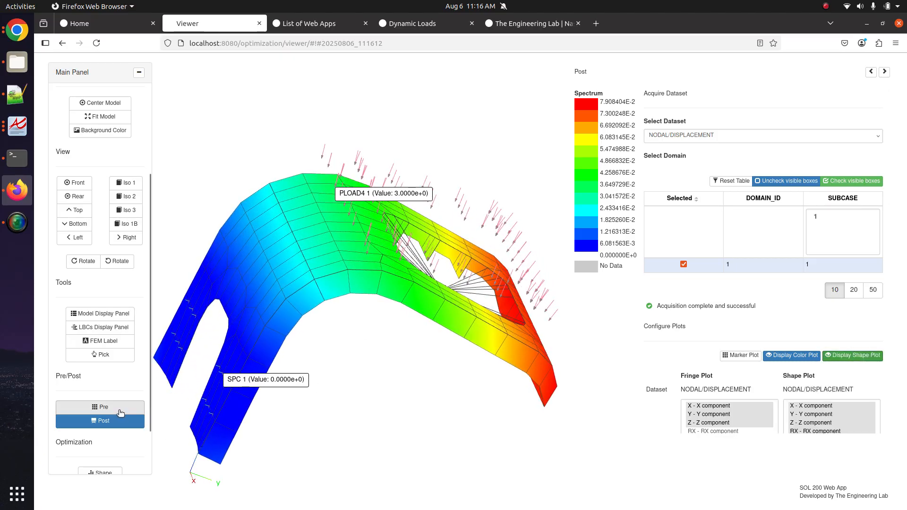
left_click(121, 412)
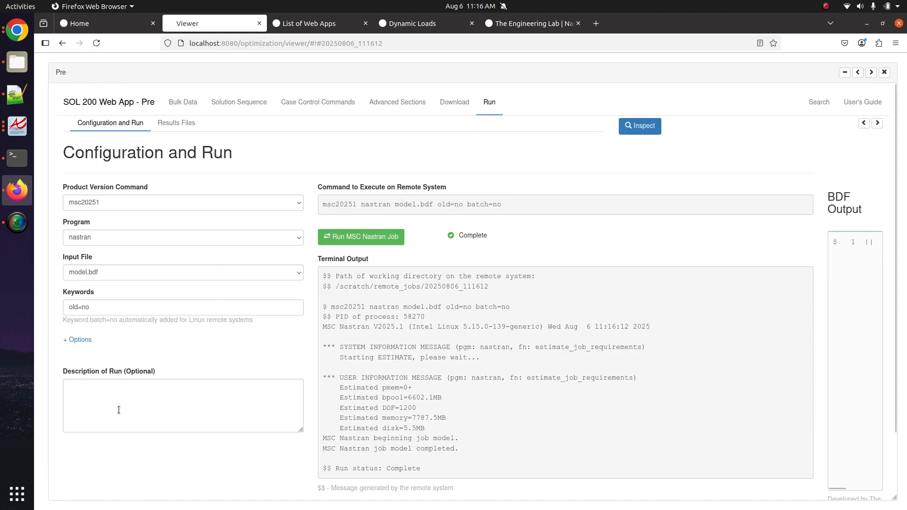
- Set the solution to '111 - Modal frequency response' and untick PLOAD4 from SUBCASE 1
left_click(253, 103)
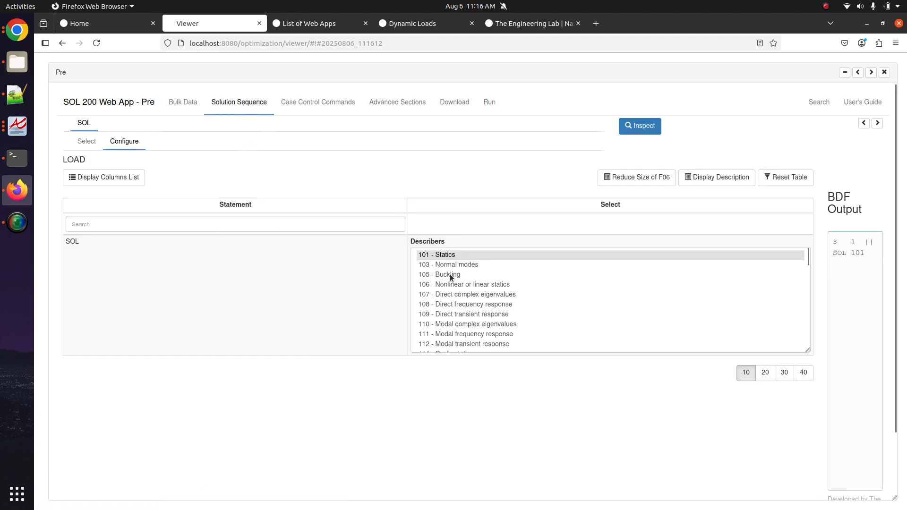
left_click(446, 333)
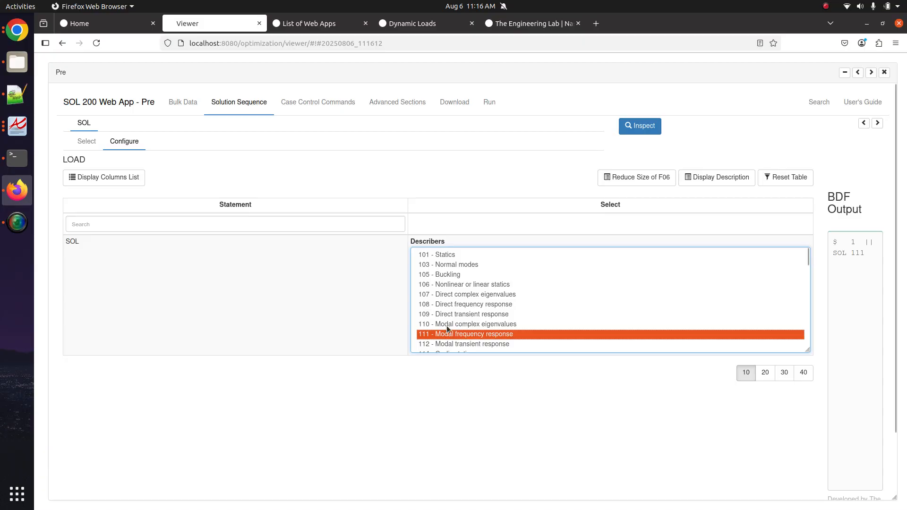
left_click(304, 103)
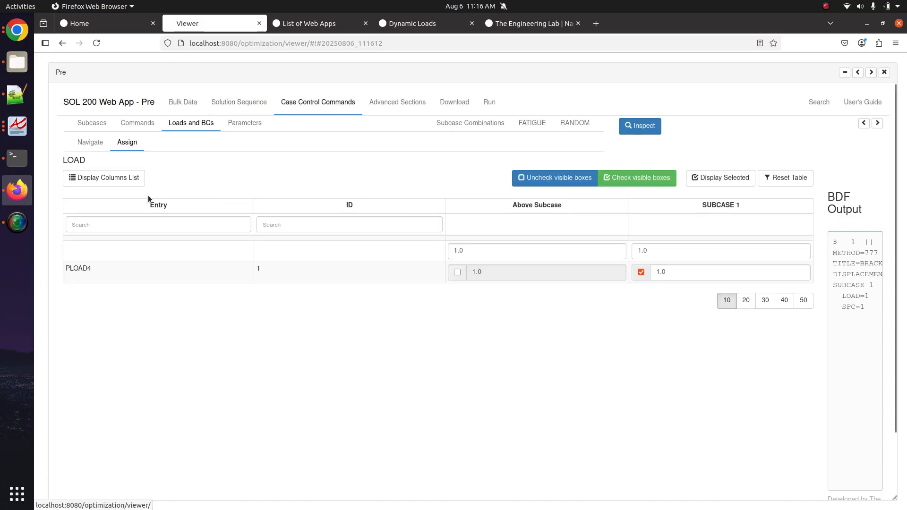
left_click(642, 272)
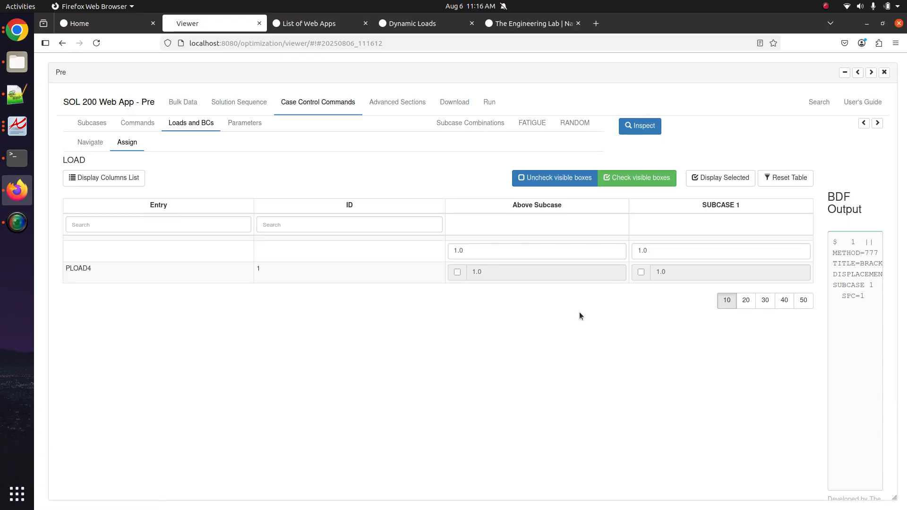
left_click(224, 101)
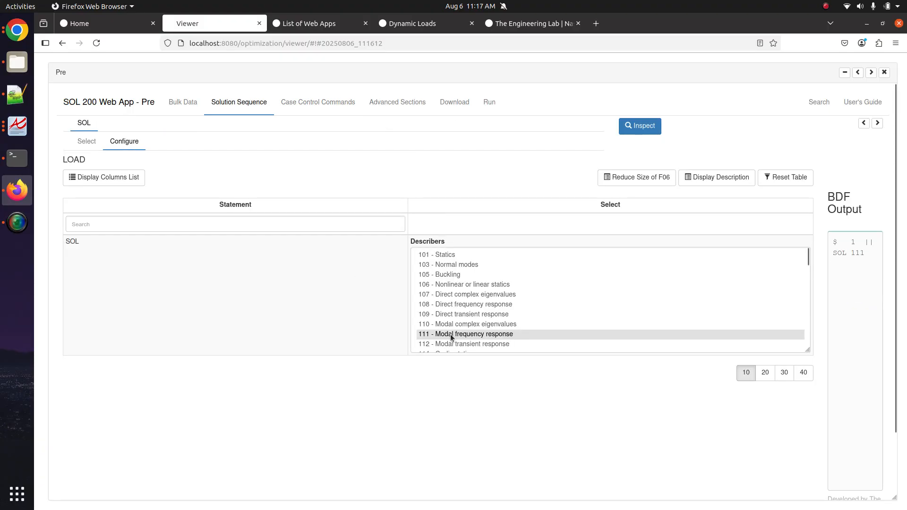
left_click(325, 103)
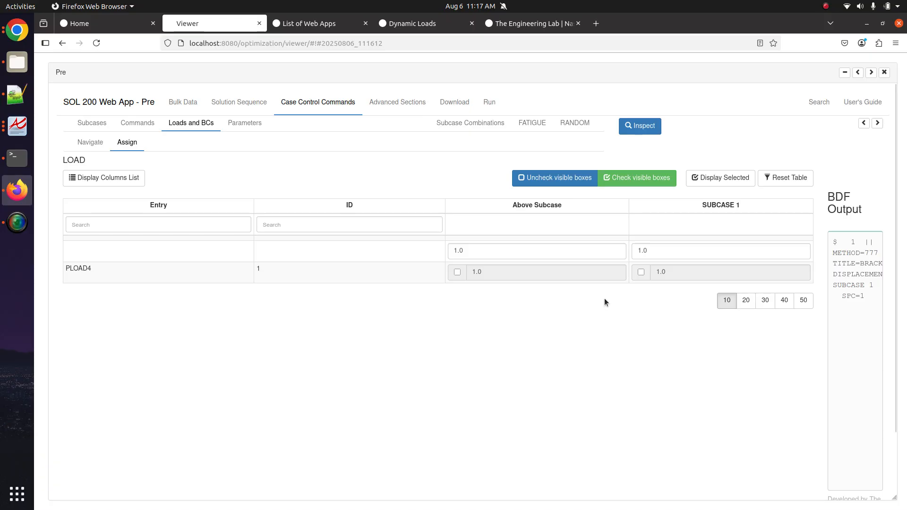
- Mark the PLOAD4 line of the model summary checklist with an 'x'
left_click(17, 94)
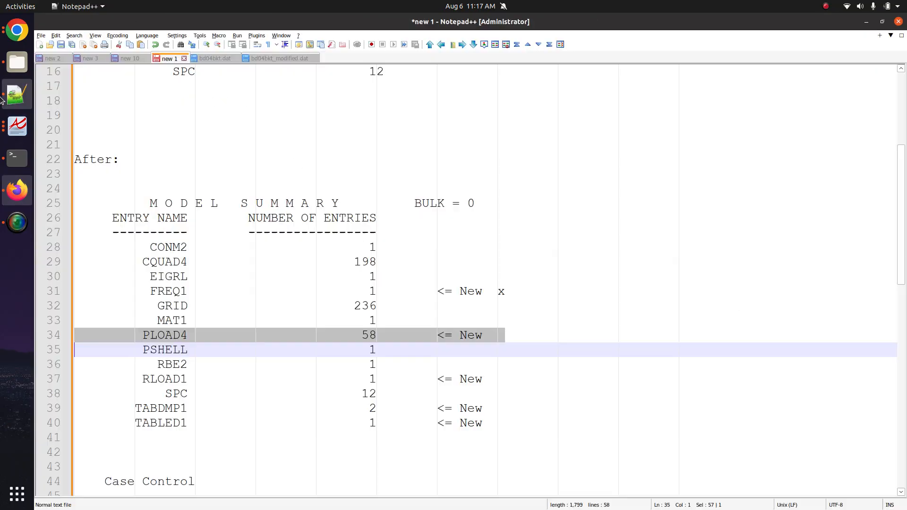
left_click(190, 352)
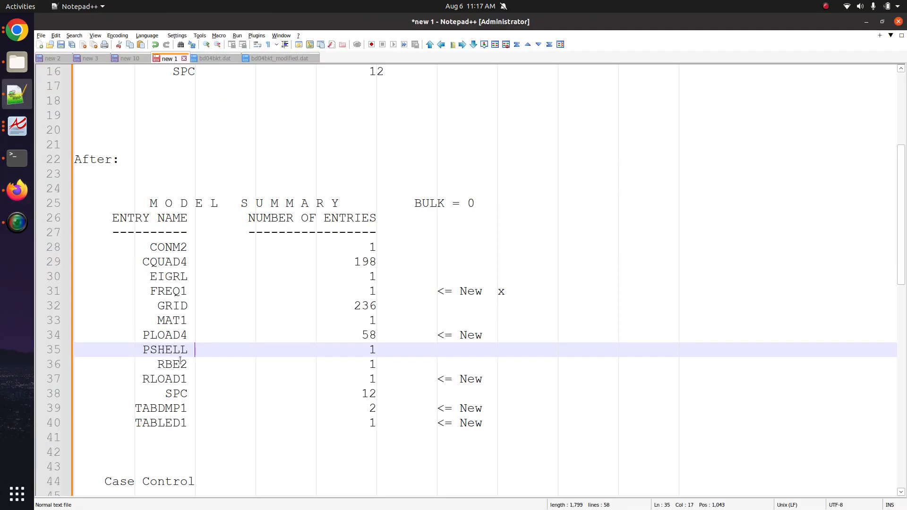
triple_click(183, 335)
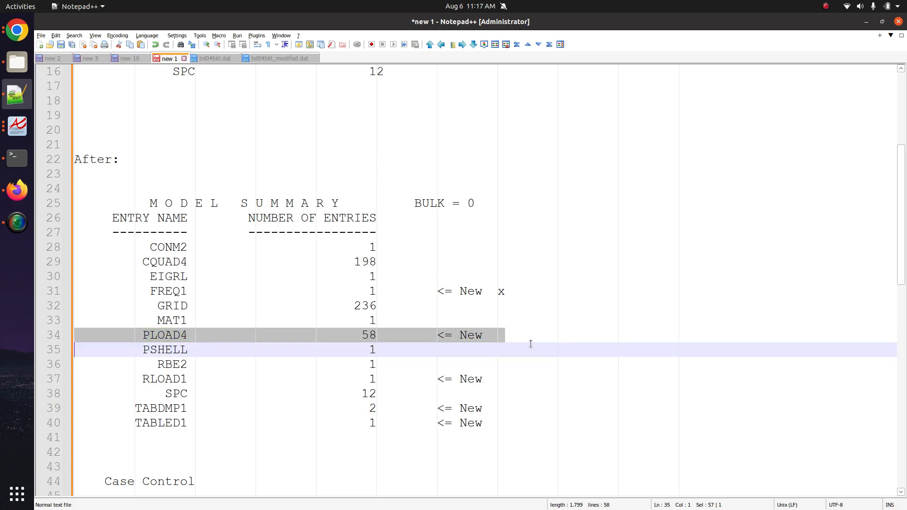
left_click(530, 336)
type("x")
triple_click(463, 381)
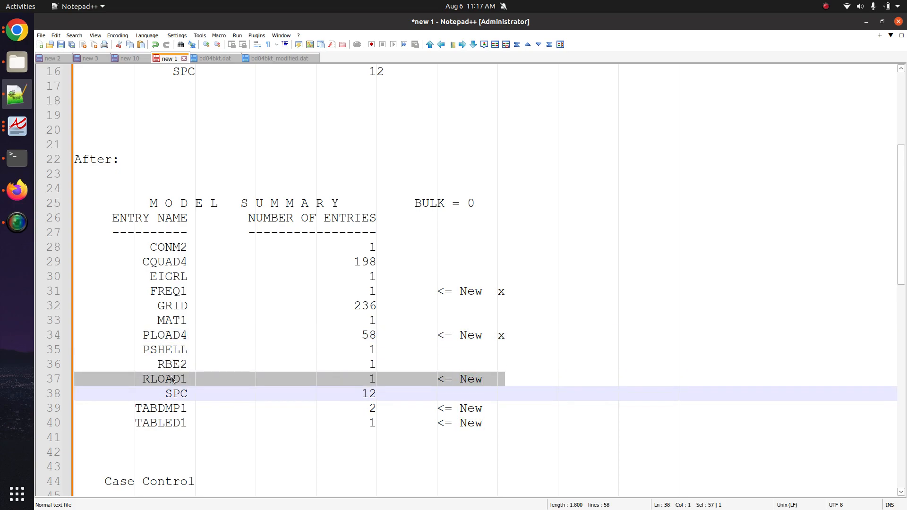
left_click(17, 190)
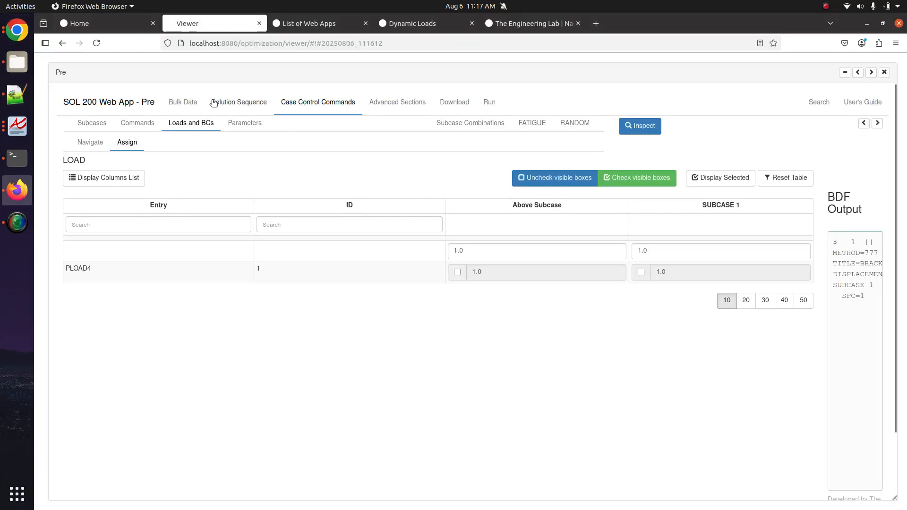
- Search the bulk data entries for 'rload1' and open the RLOAD1 configuration table
left_click(185, 102)
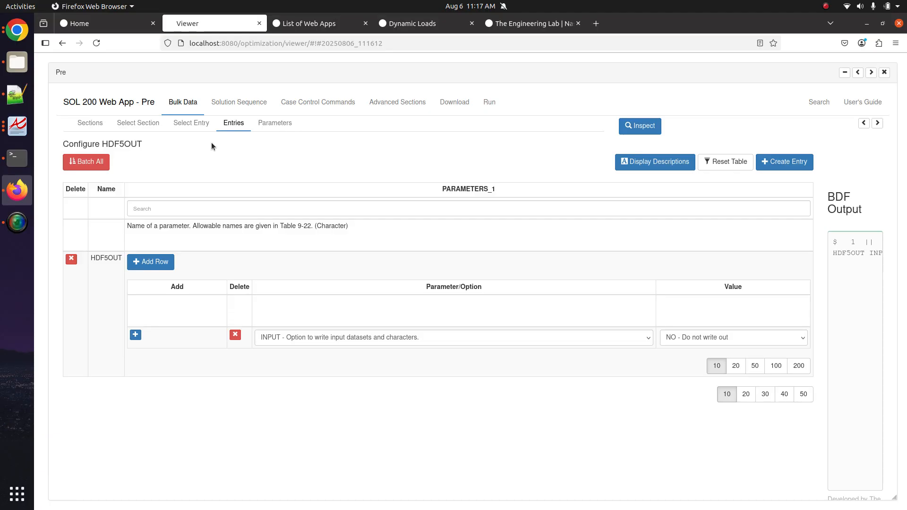
left_click(819, 102)
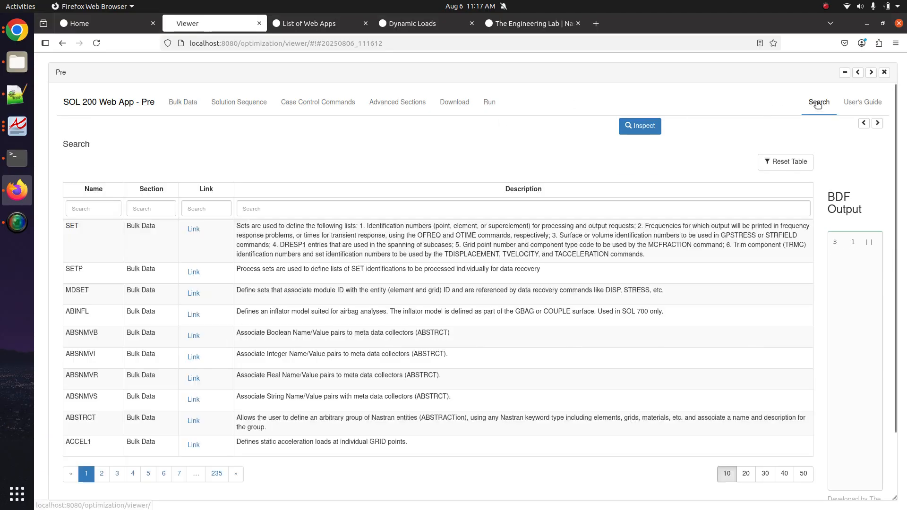
left_click(107, 211)
type("rload1")
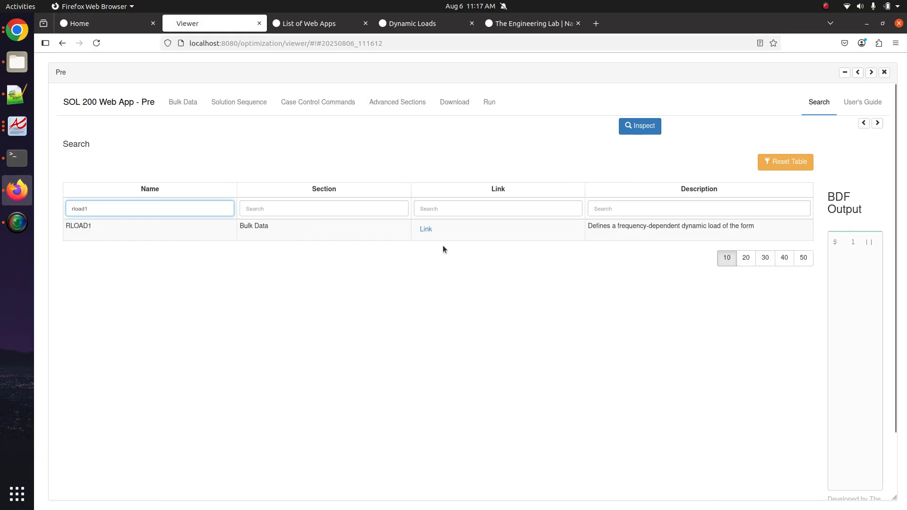
left_click(430, 230)
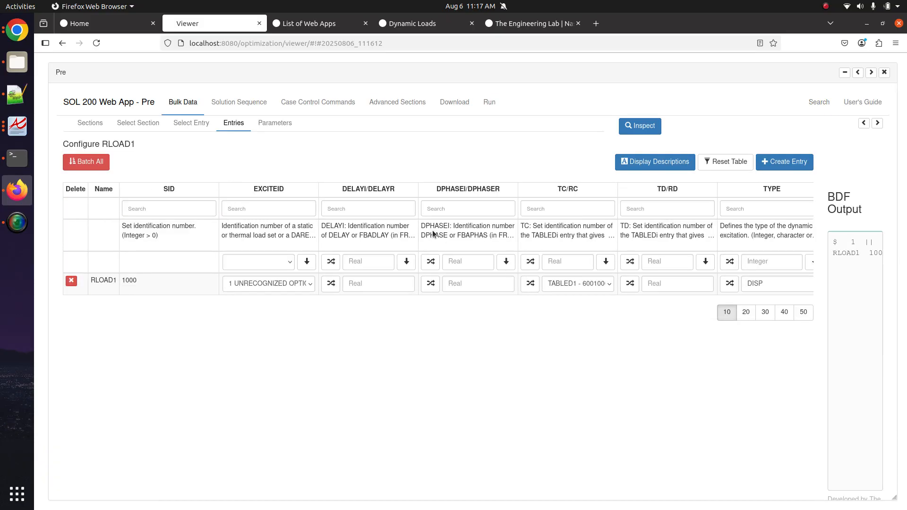
- Set the RLOAD1 EXCITEID to PLOAD4 - 1
left_click(267, 284)
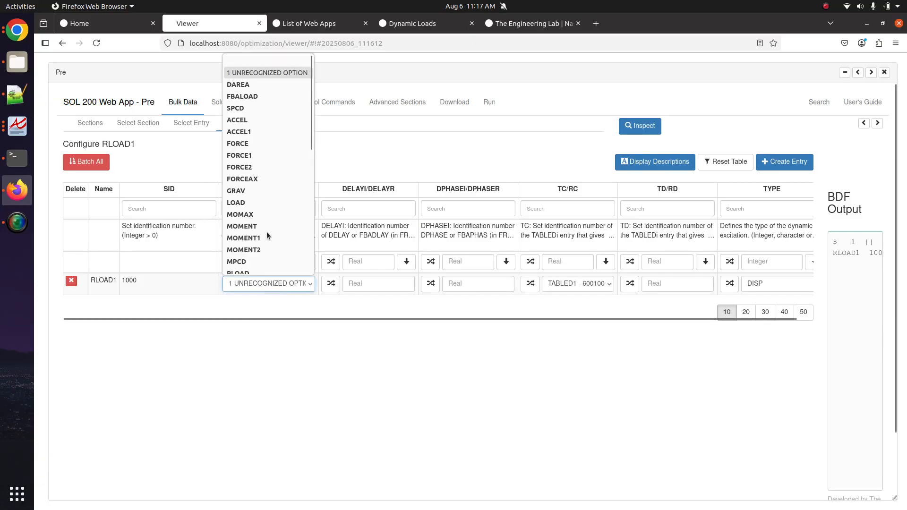
scroll(257, 195, "down", 5)
scroll(256, 198, "up", 3)
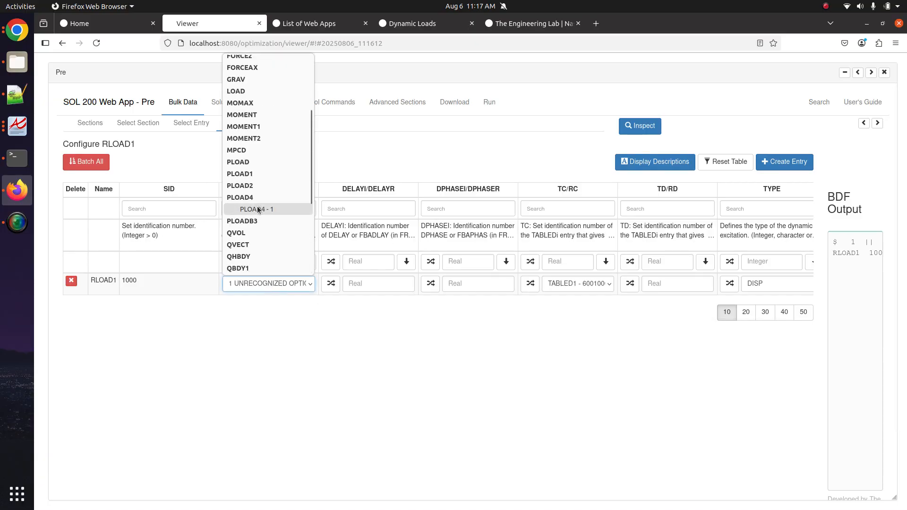
left_click(257, 208)
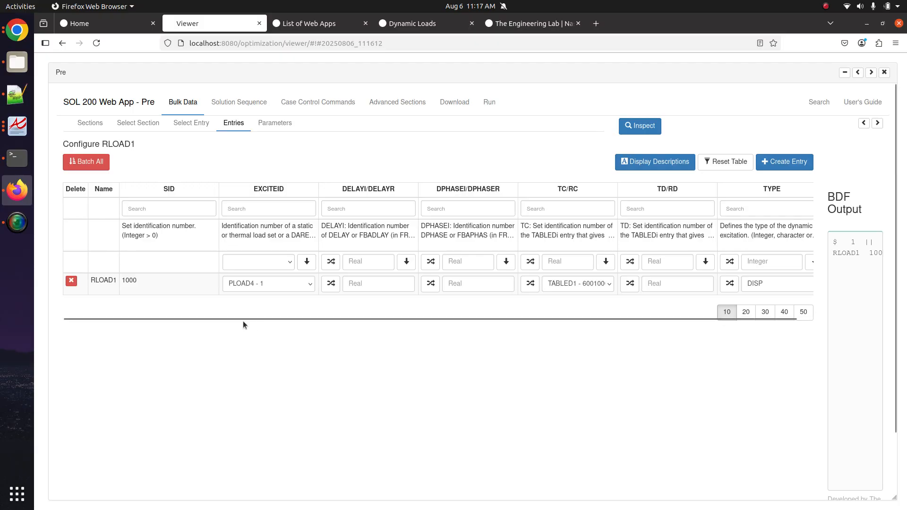
left_click(256, 283)
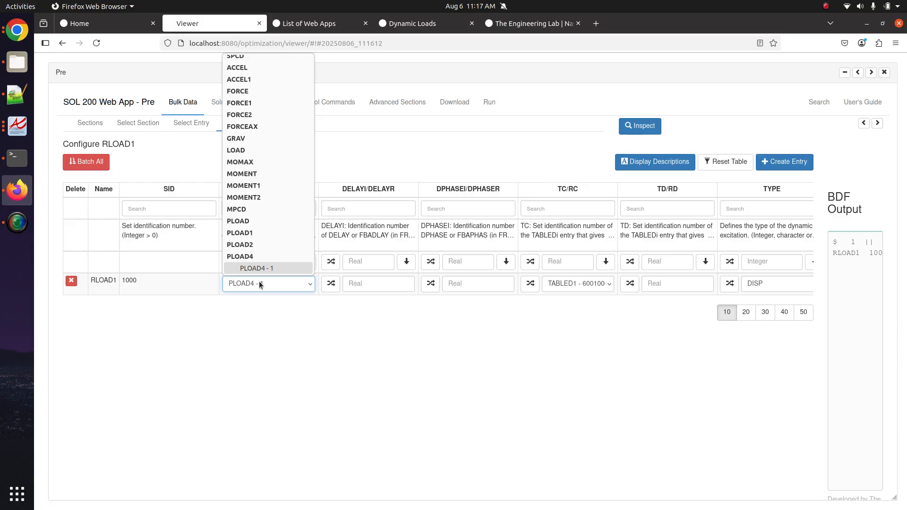
left_click(259, 281)
- Check the RLOAD1 TC table choices, leaving them unchanged, and view the Dynamic Loads page
scroll(500, 311, "right", 1)
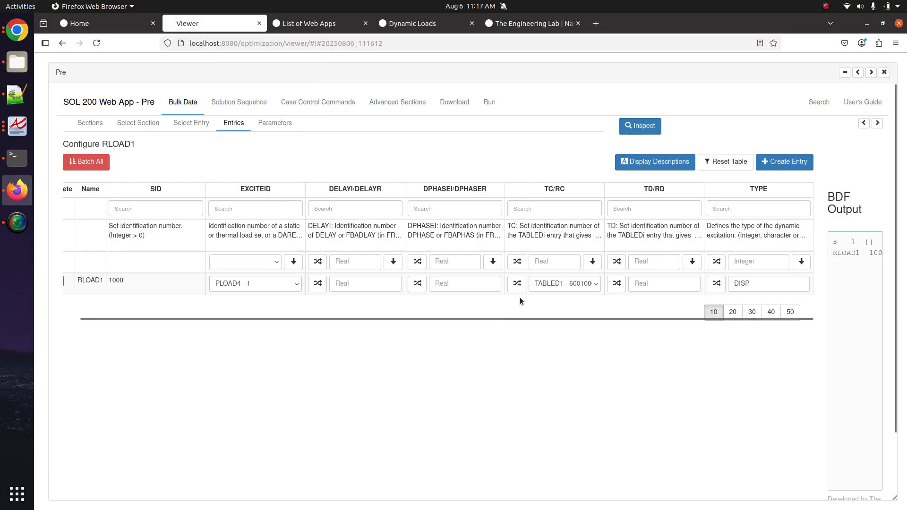
left_click(558, 283)
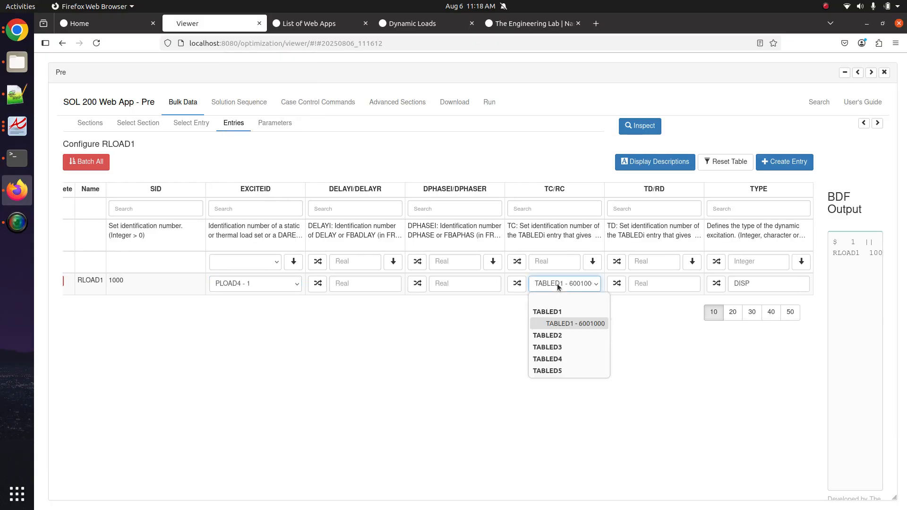
left_click(557, 284)
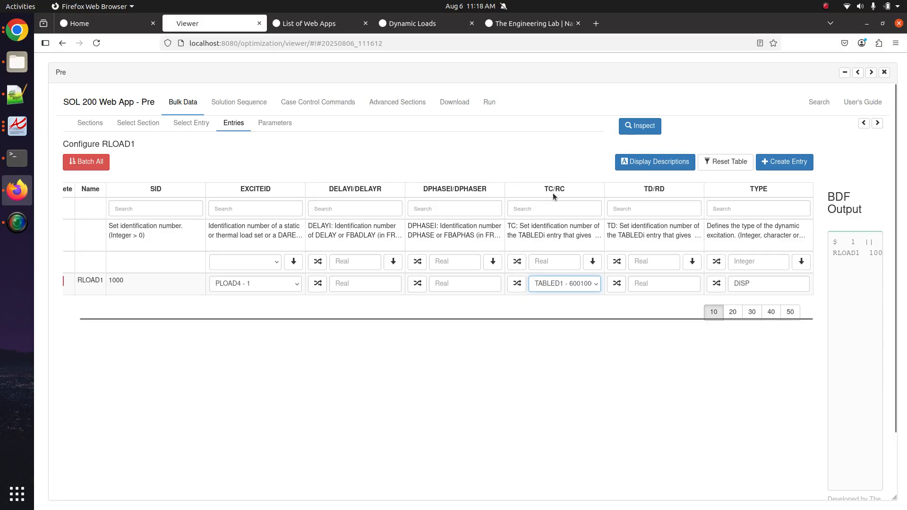
left_click(561, 283)
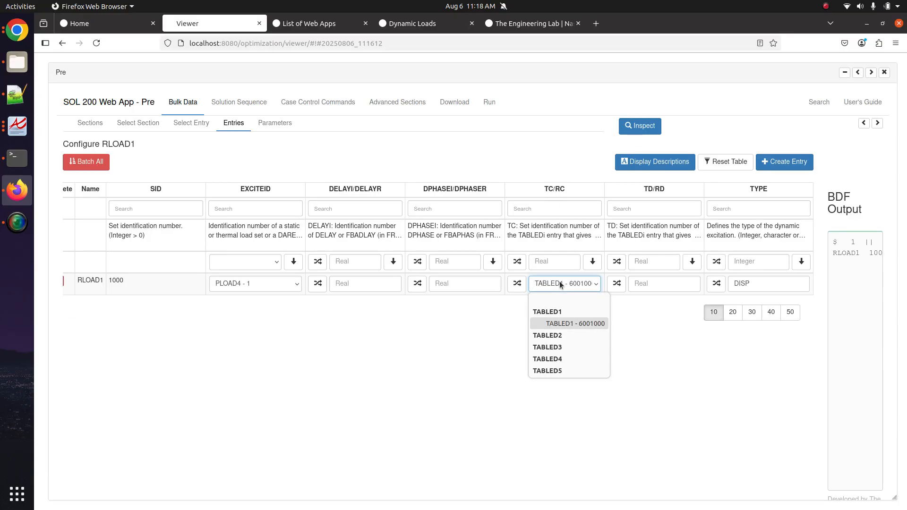
left_click(559, 282)
left_click(413, 23)
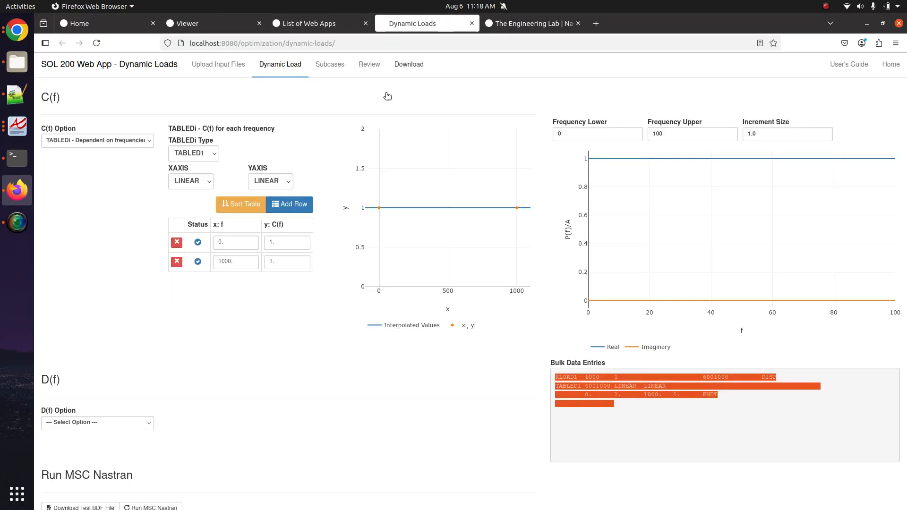
- Cut DISP out of the RLOAD1 TYPE field so it stands empty
scroll(286, 336, "up", 8)
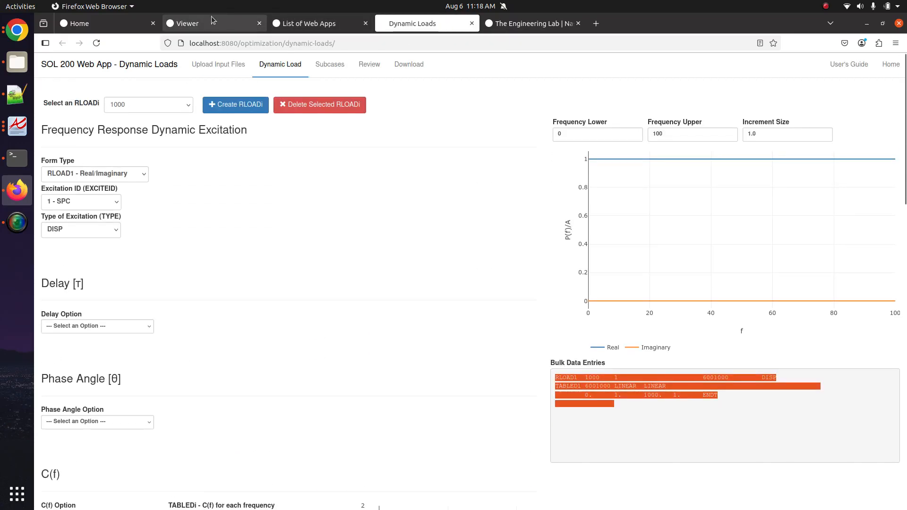
left_click(182, 23)
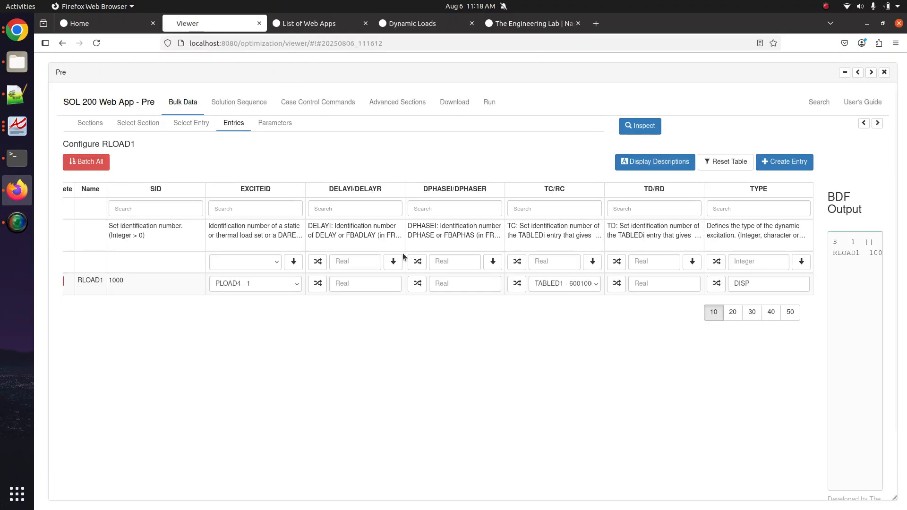
left_click(753, 283)
double_click(744, 285)
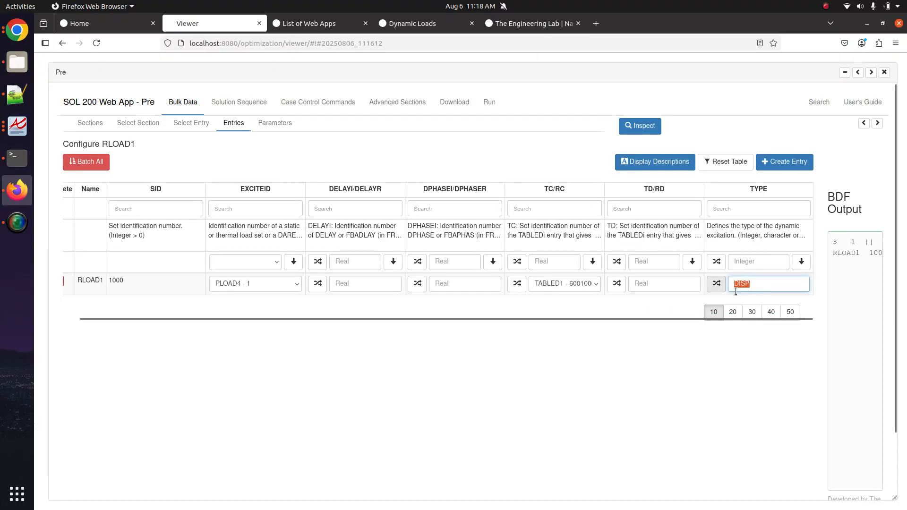
right_click(744, 287)
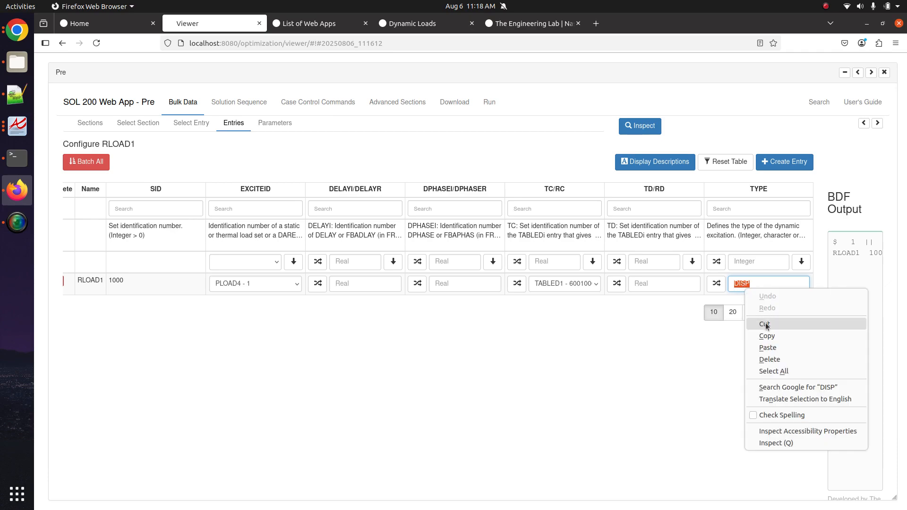
left_click(763, 324)
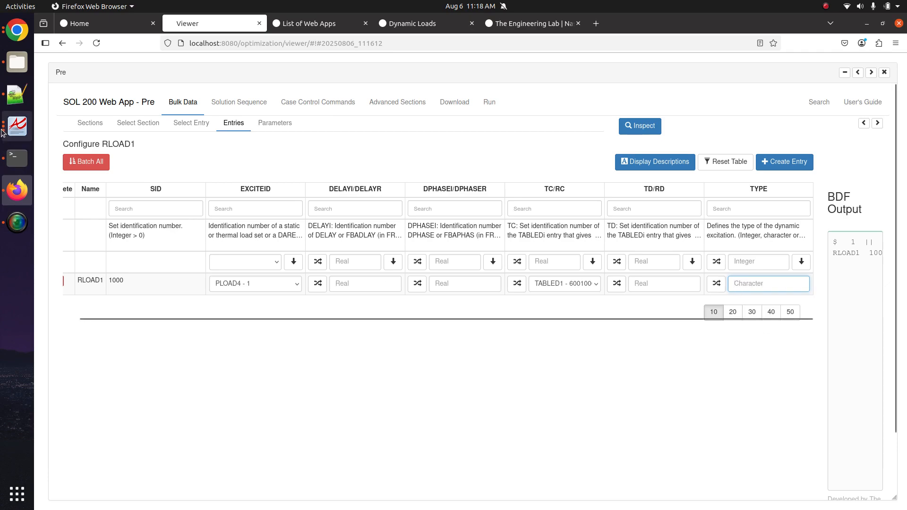
left_click(17, 95)
- Mark the RLOAD1 and TABLED1 summary lines with an 'x'
left_click(518, 381)
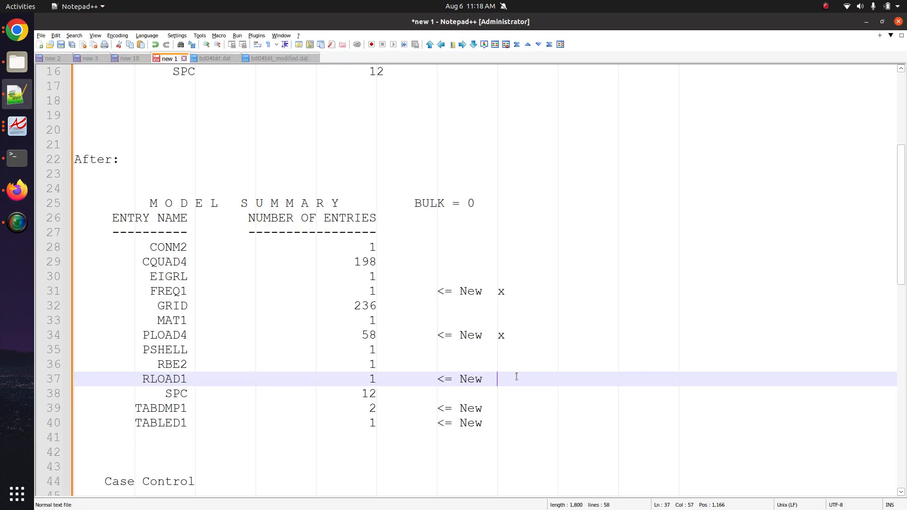
type("x")
double_click(160, 423)
left_click(503, 423)
type("x")
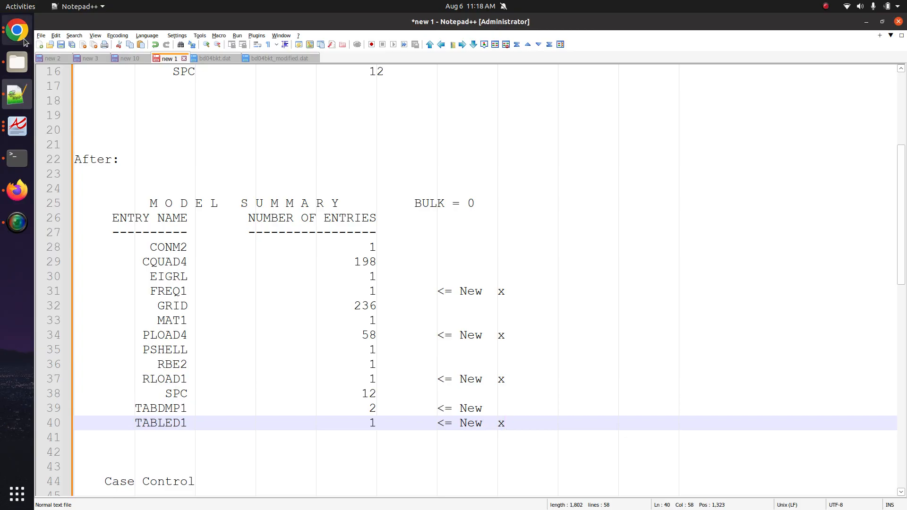
- Review the Dynamic Loads bulk data, select TABDMP1 in the notes, and bring up the dynamic analysis guide PDF
left_click(17, 190)
left_click(392, 25)
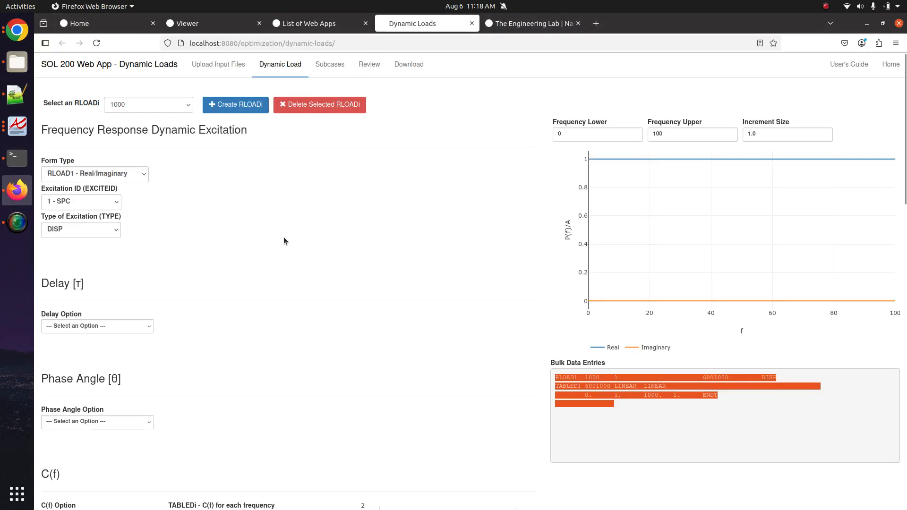
left_click_drag(556, 377, 732, 399)
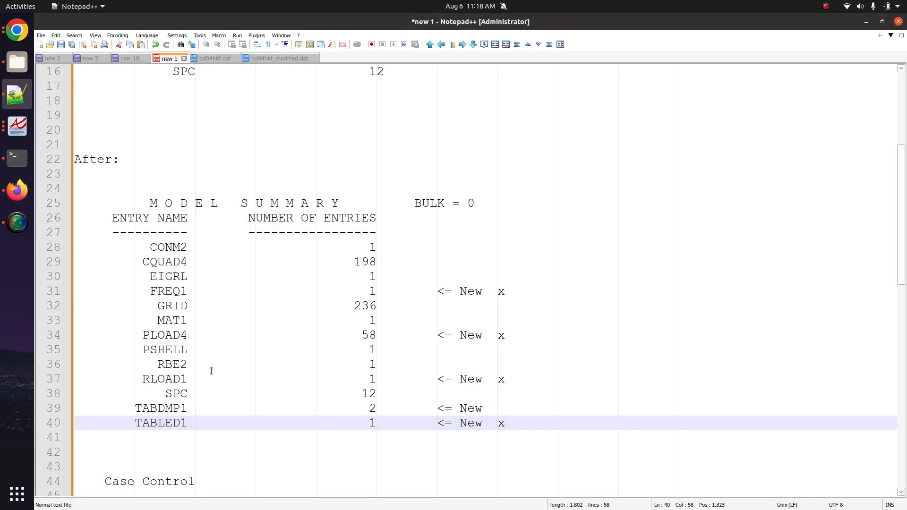
double_click(169, 409)
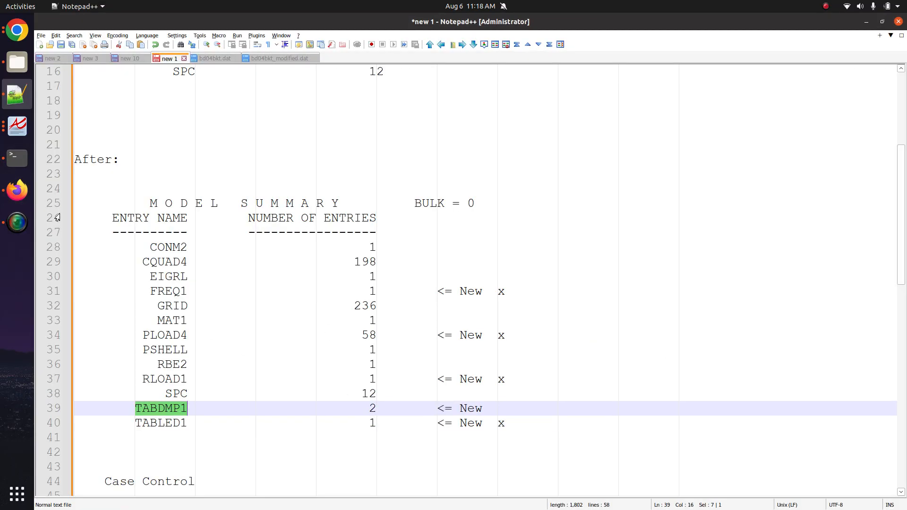
left_click(17, 127)
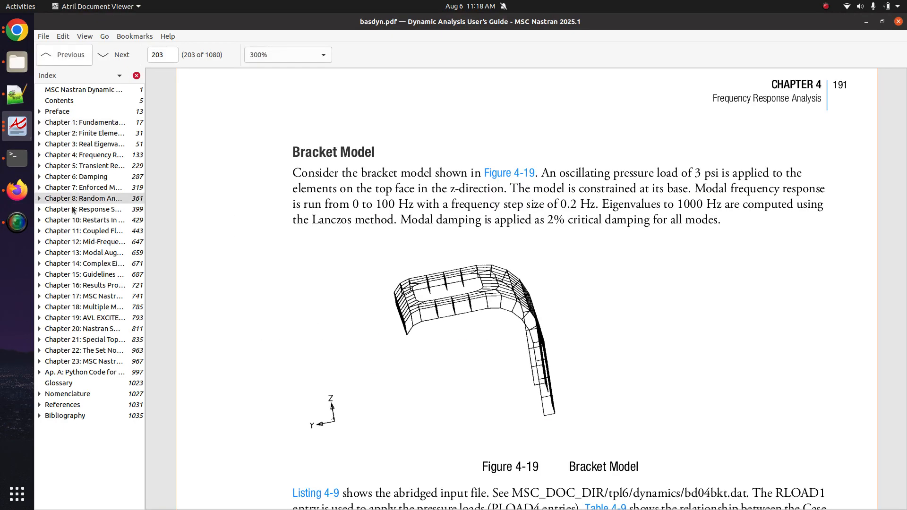
- Bring up the qrg.pdf Quick Reference Guide in Atril and go to its first page
left_click(14, 97)
left_click(17, 126)
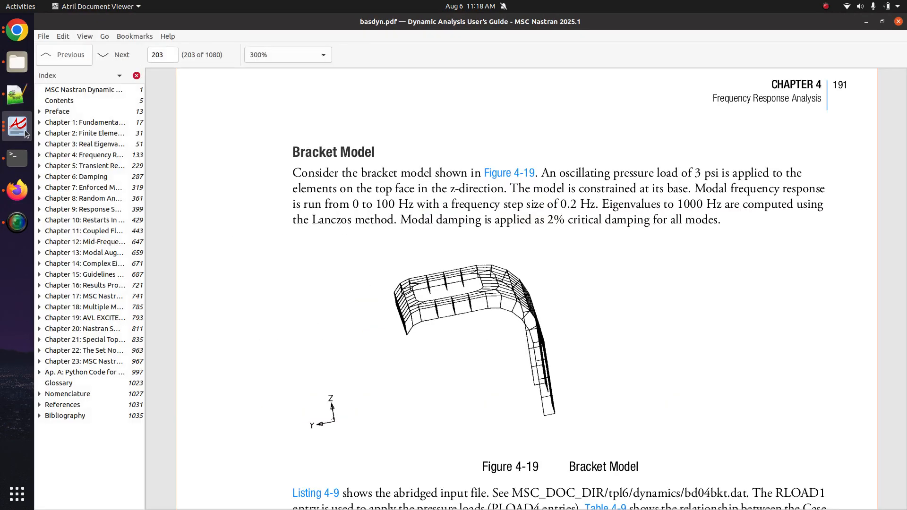
left_click(17, 127)
left_click(95, 174)
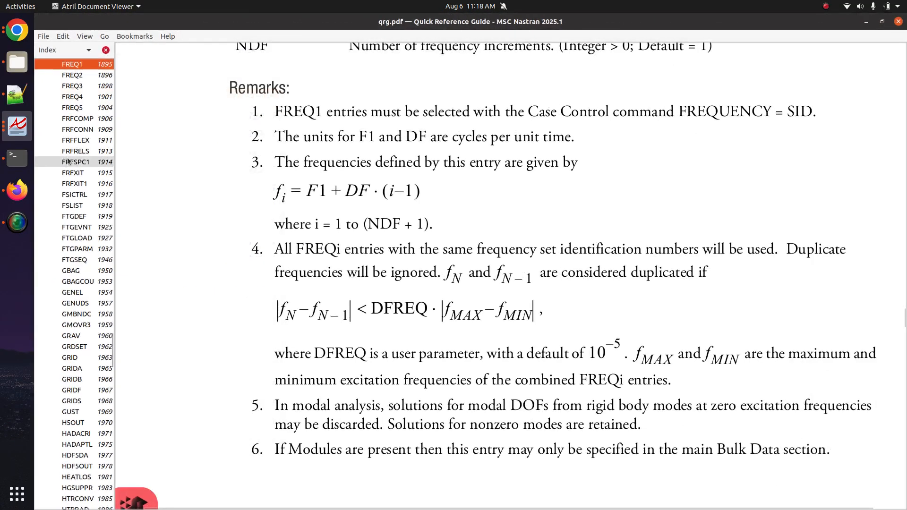
scroll(87, 158, "up", 20)
left_click(78, 97)
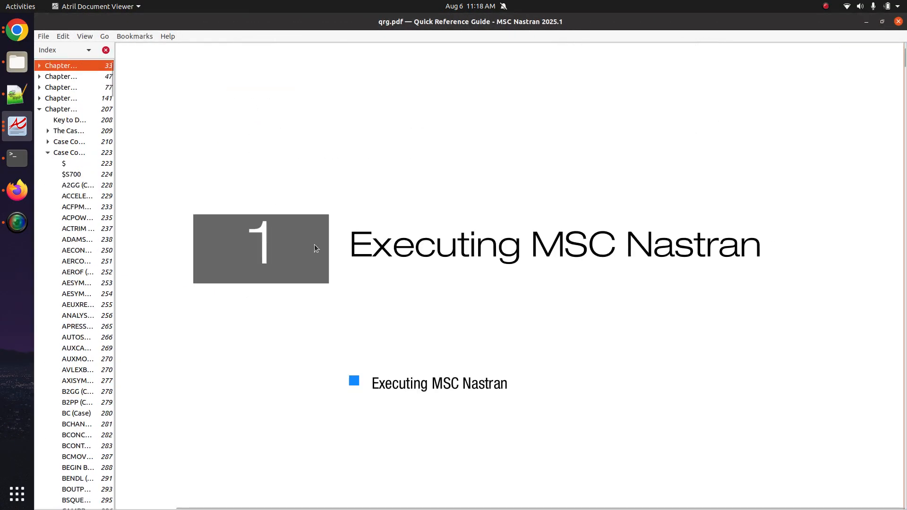
scroll(316, 249, "up", 3)
scroll(49, 128, "up", 1)
left_click(64, 67)
- Search for TABDMP1, open its Modal Damping Table page, and select the TYPE field
key("ctrl+f")
type("TABDMP1")
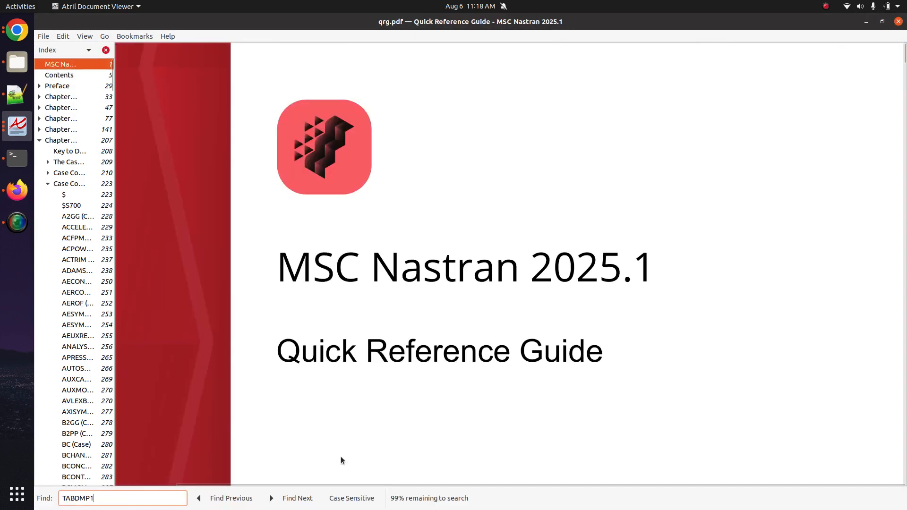
key("Escape")
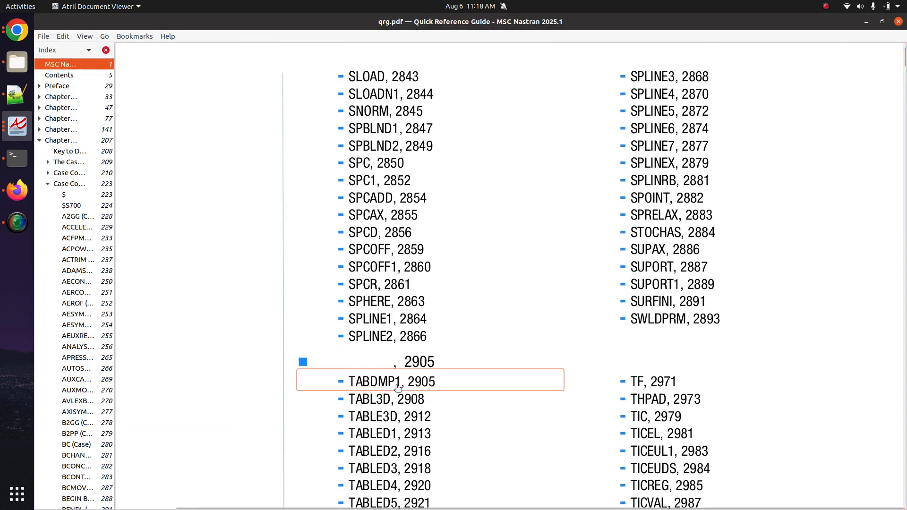
left_click(397, 389)
double_click(364, 195)
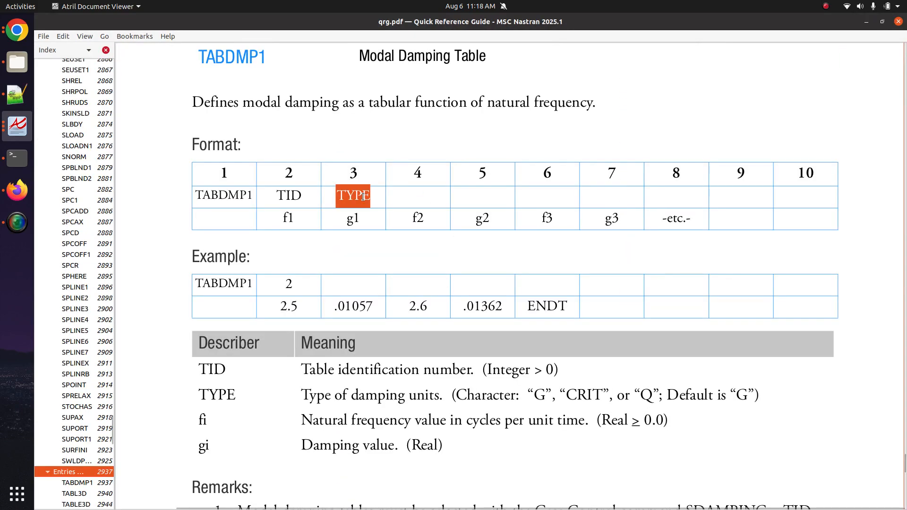
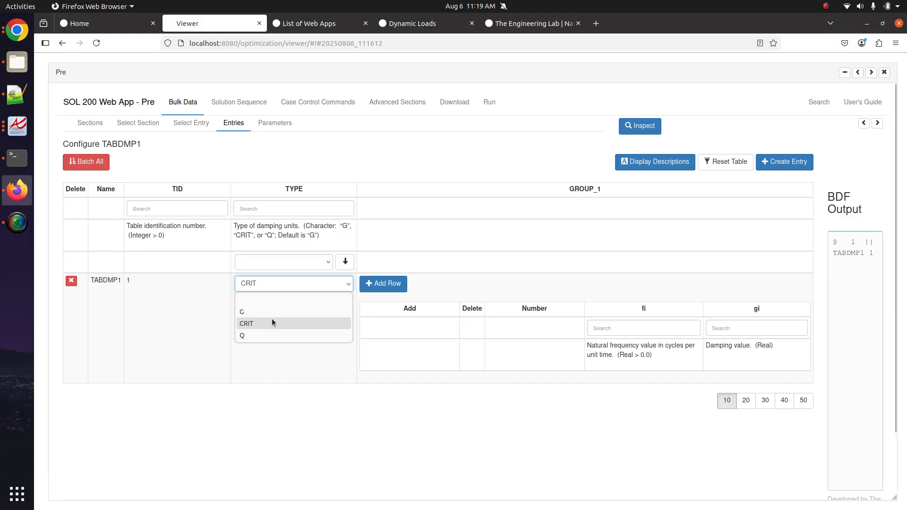
- Keep TABDMP1 damping type CRIT and add two rows at frequencies 0. and 1000
left_click(272, 323)
left_click(383, 283)
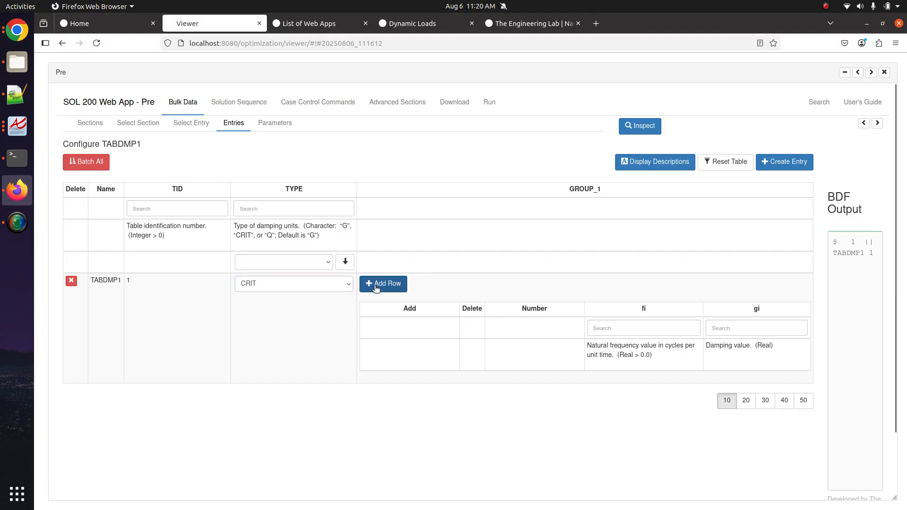
left_click(383, 284)
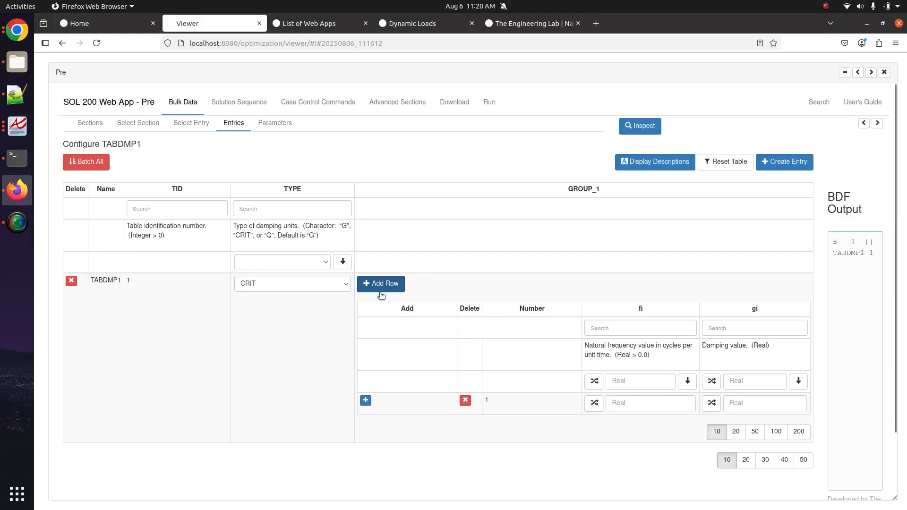
left_click(632, 404)
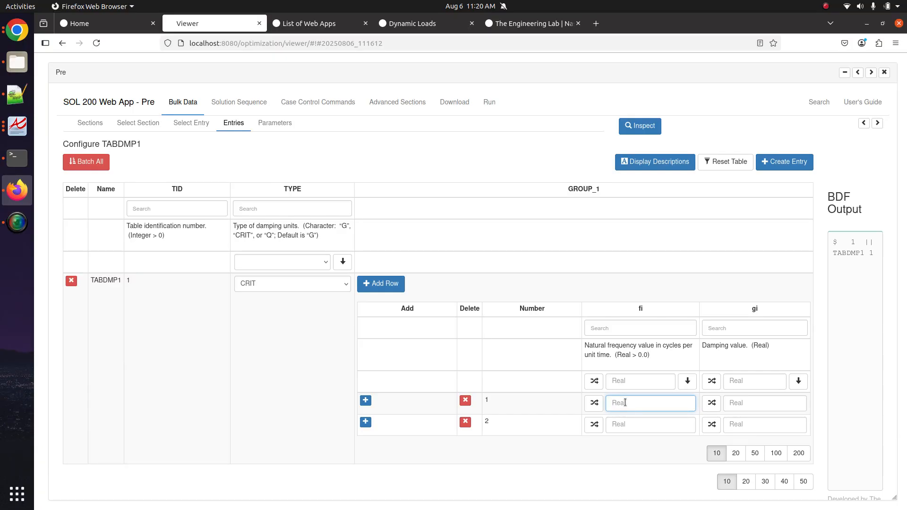
type("0.")
left_click(622, 424)
type("1000")
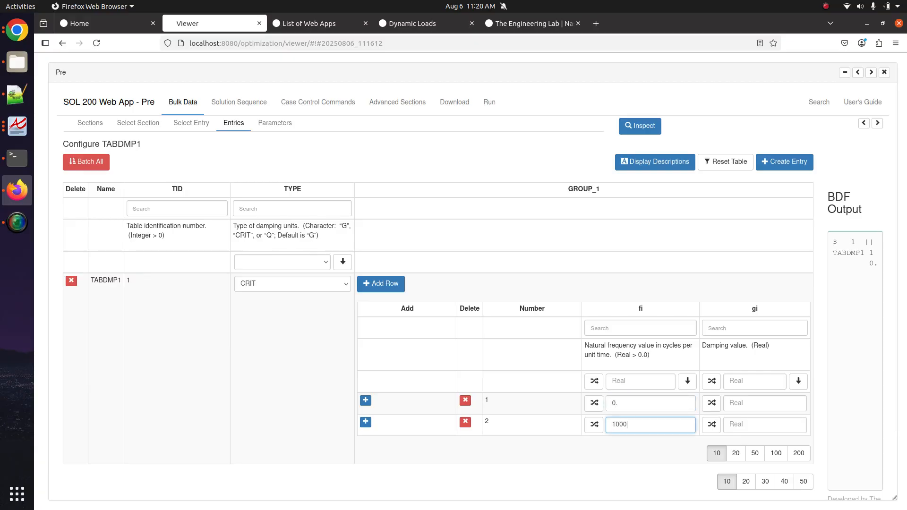
key("Tab")
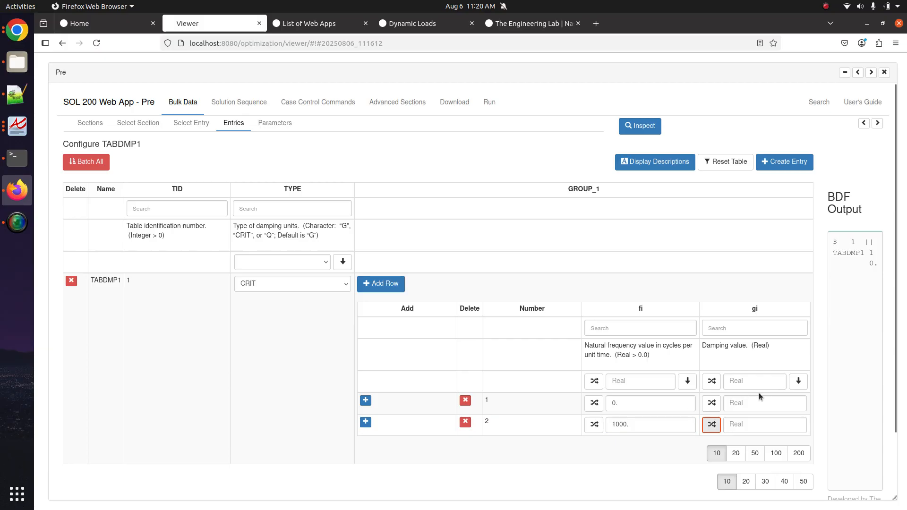
- Give both TABDMP1 rows a damping value of 0.02
left_click(768, 400)
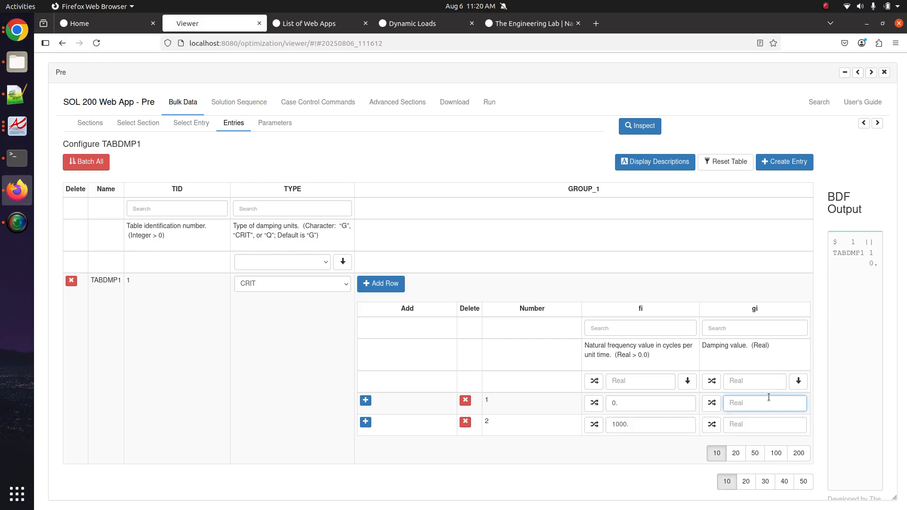
type("0.0")
key("ctrl+a")
key("ctrl+c")
left_click(787, 429)
key("ctrl+v")
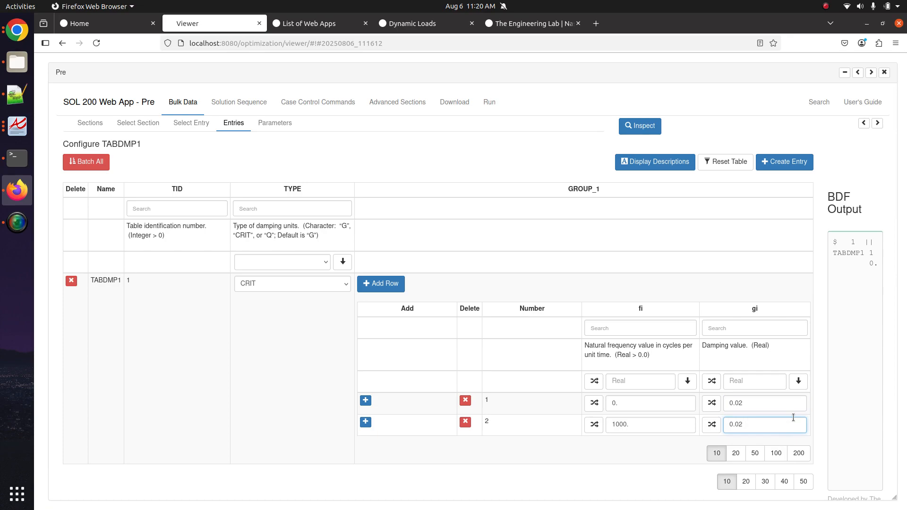
left_click(730, 404)
left_click(743, 405)
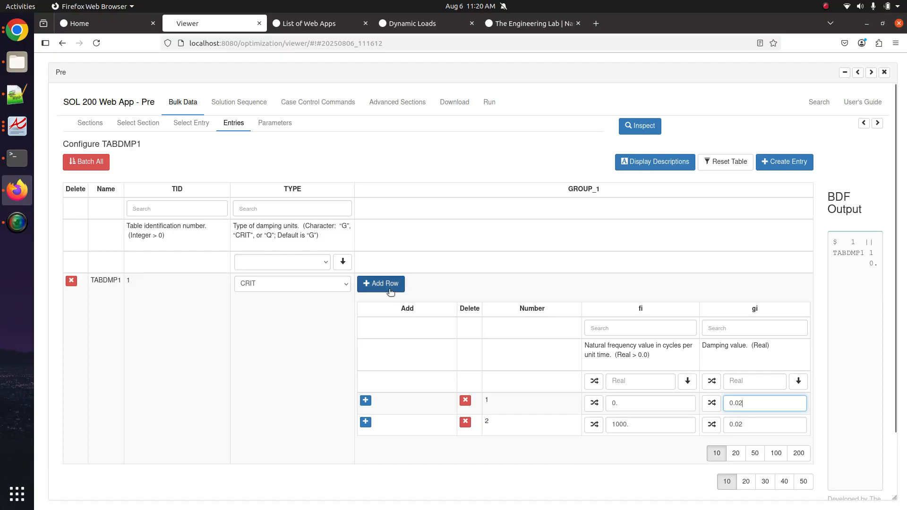
- Insert a trial 300. frequency row with damping 0.0, then delete it
left_click(366, 401)
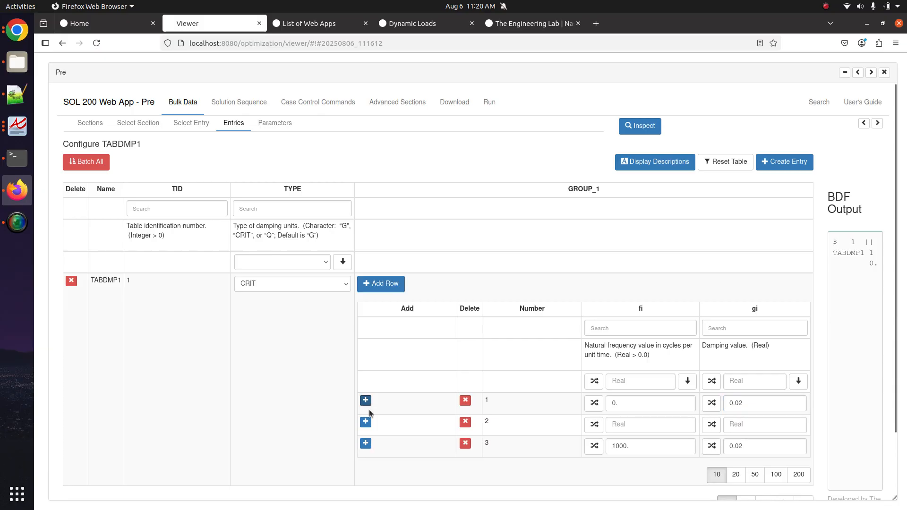
left_click(636, 424)
type("300.")
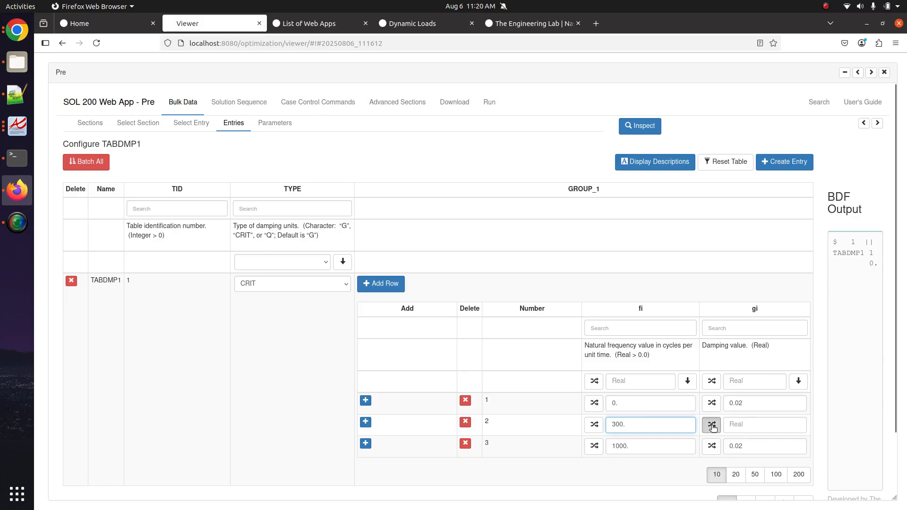
left_click(712, 425)
left_click(769, 424)
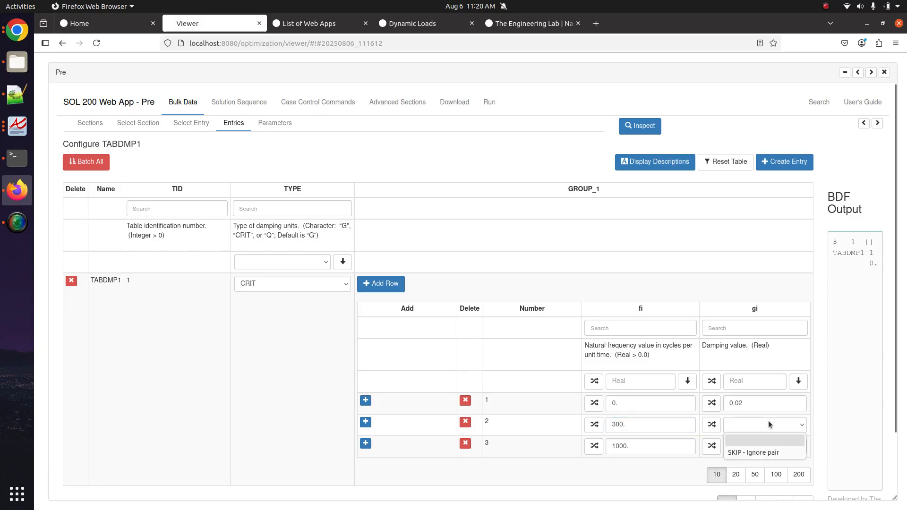
left_click(756, 452)
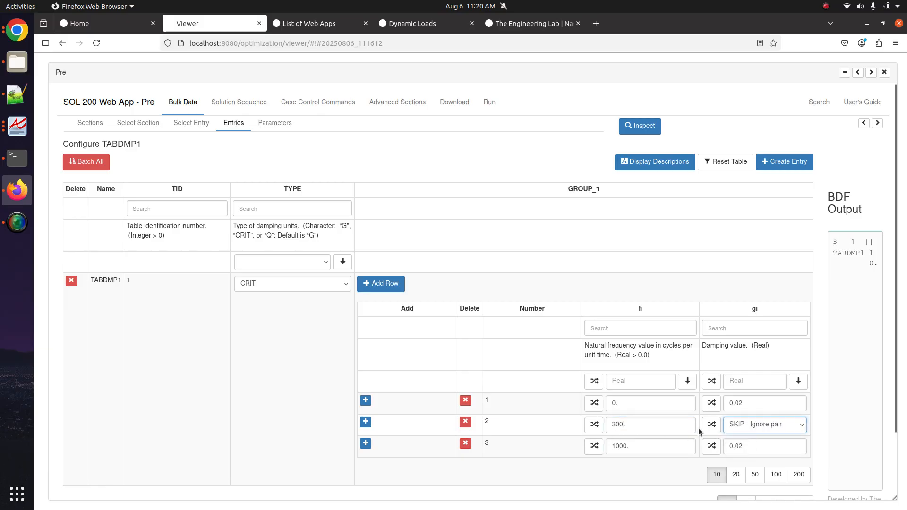
left_click(739, 427)
left_click(741, 440)
left_click(745, 428)
type("0.0")
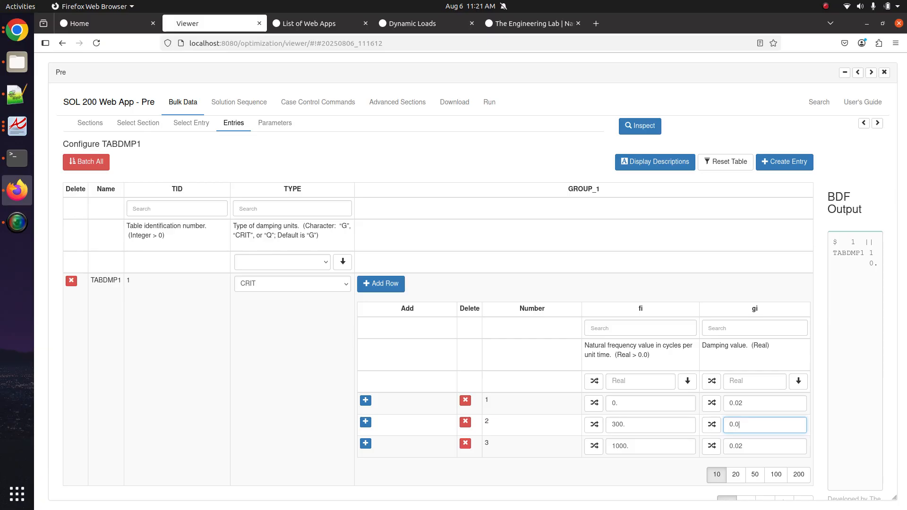
left_click(467, 422)
- Check row 1's 0./0.02 values, then tick TABDMP1 with an x in the Notepad++ notes
double_click(626, 405)
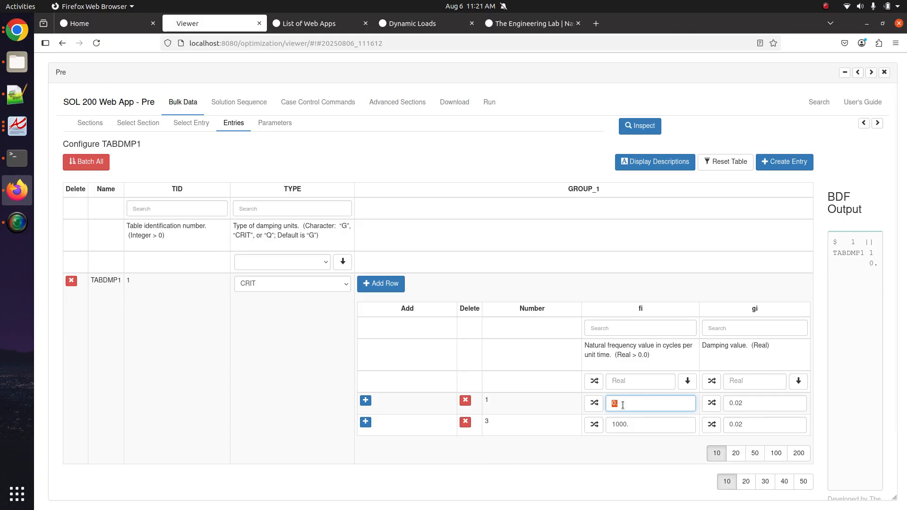
left_click(746, 406)
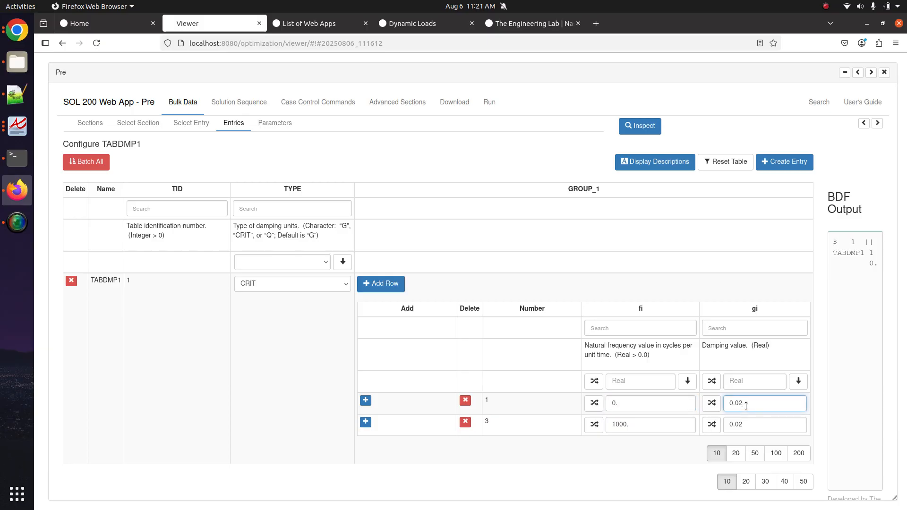
left_click(461, 252)
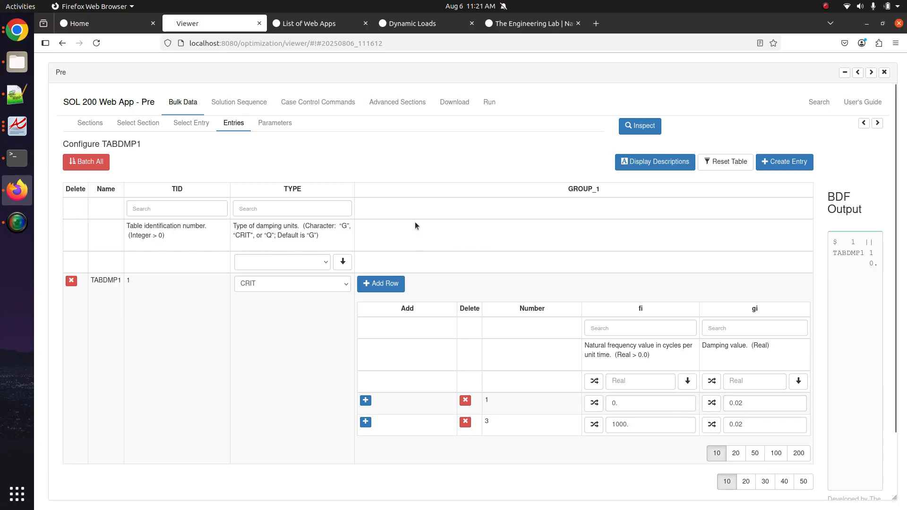
key("alt+Tab")
left_click(504, 407)
type("x")
left_click_drag(527, 423, 66, 220)
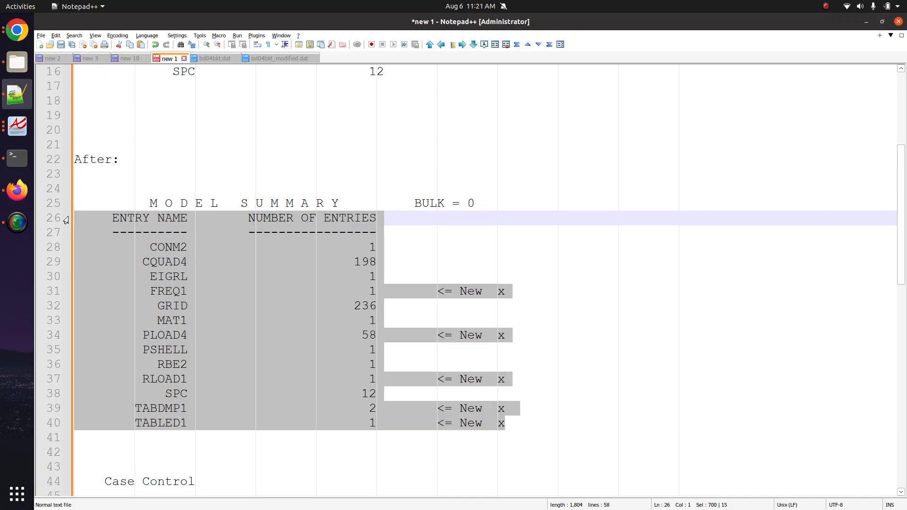
- Review the PLOAD4, FREQ1 and RLOAD1 entries in the model summary notes
double_click(149, 336)
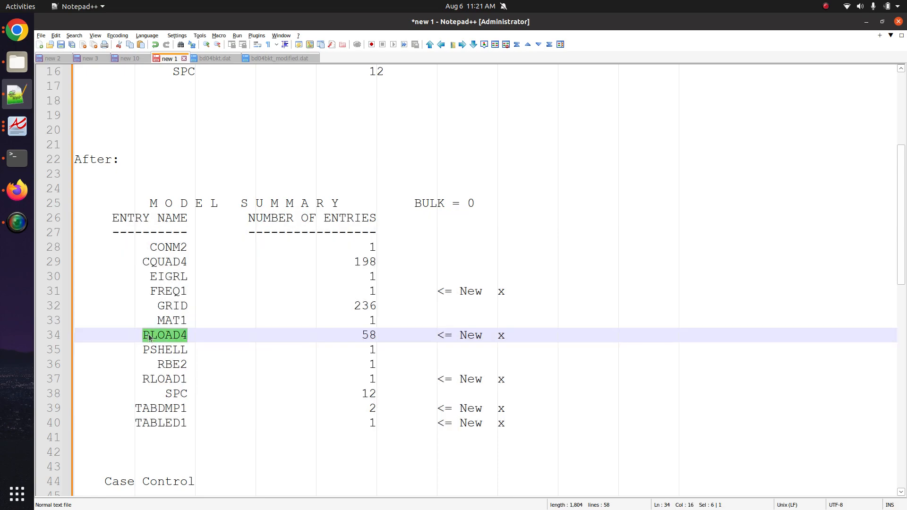
double_click(181, 292)
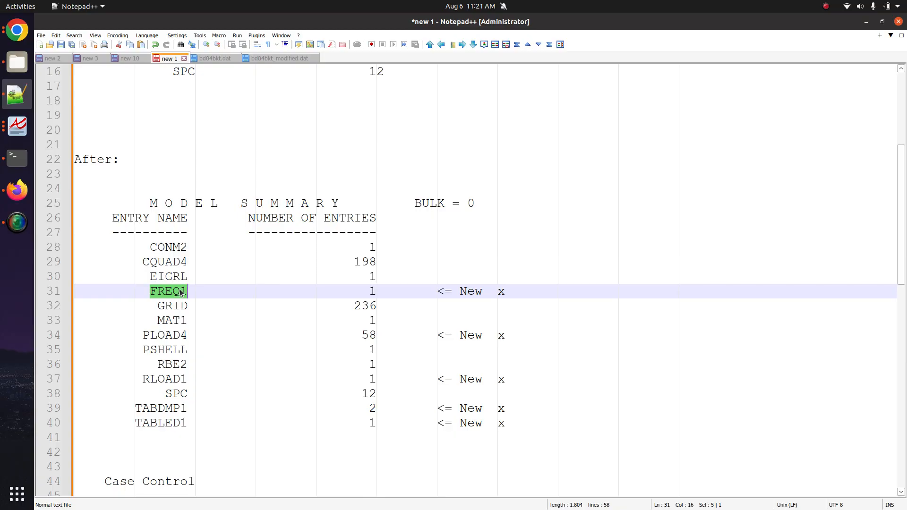
double_click(181, 292)
double_click(170, 379)
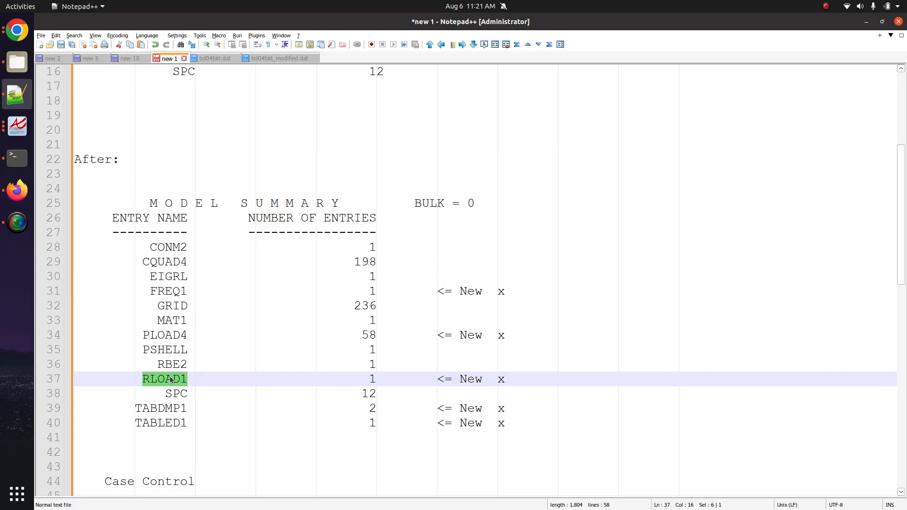
triple_click(171, 379)
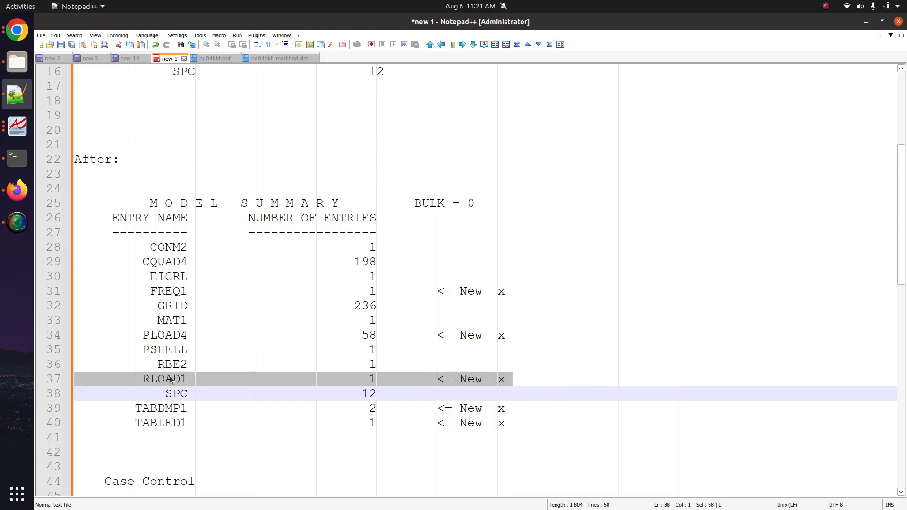
left_click_drag(528, 435, 56, 205)
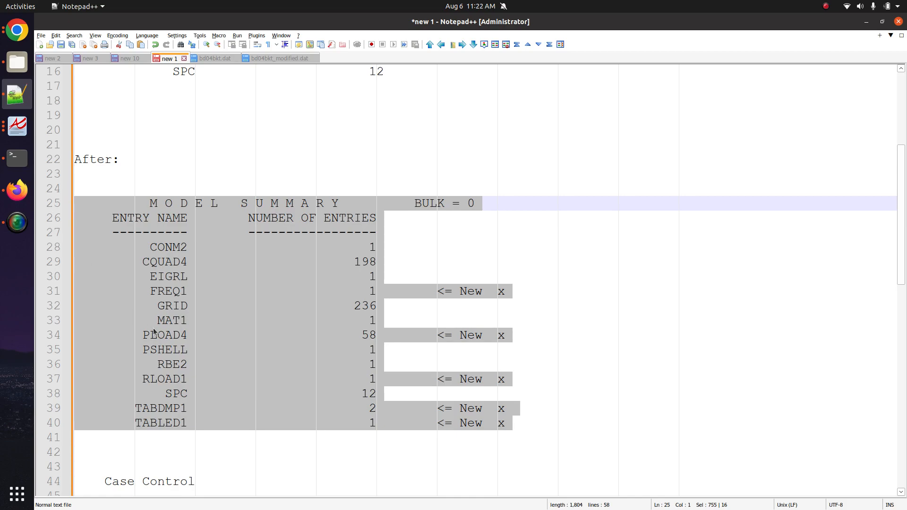
- Review the case control notes: METHOD, FREQUENCY and the SDAMPING subcase commands
scroll(255, 426, "down", 7)
left_click_drag(303, 441, 57, 185)
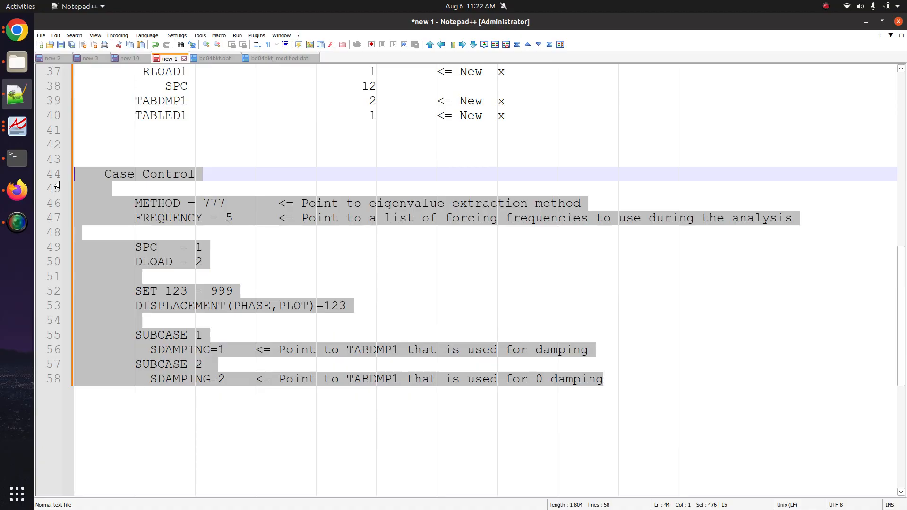
double_click(165, 207)
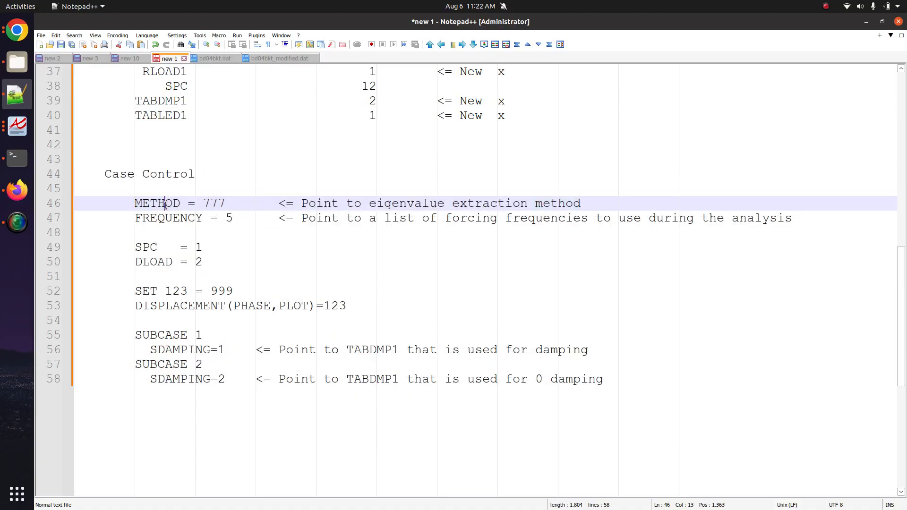
double_click(166, 218)
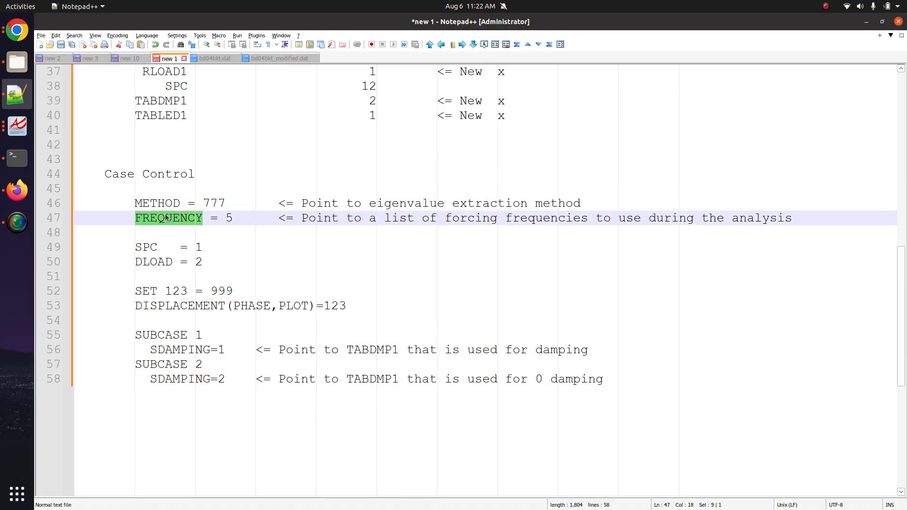
double_click(163, 350)
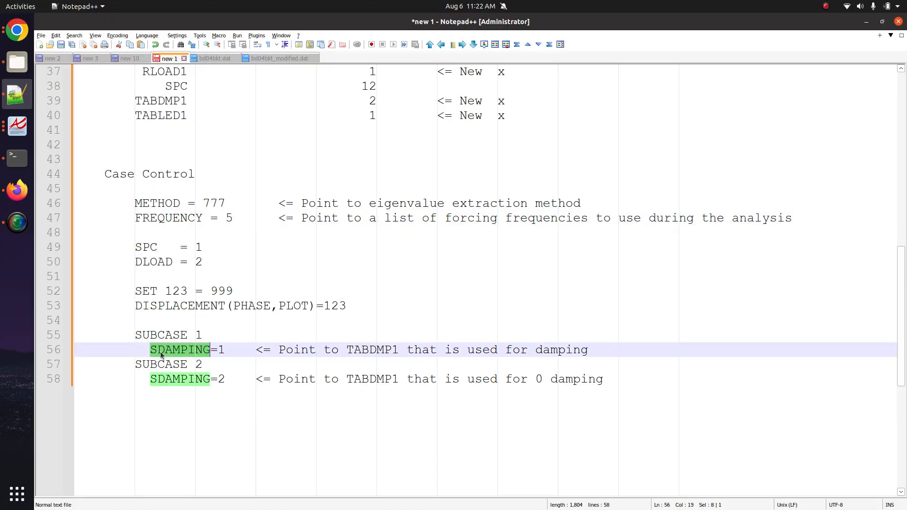
left_click(205, 336)
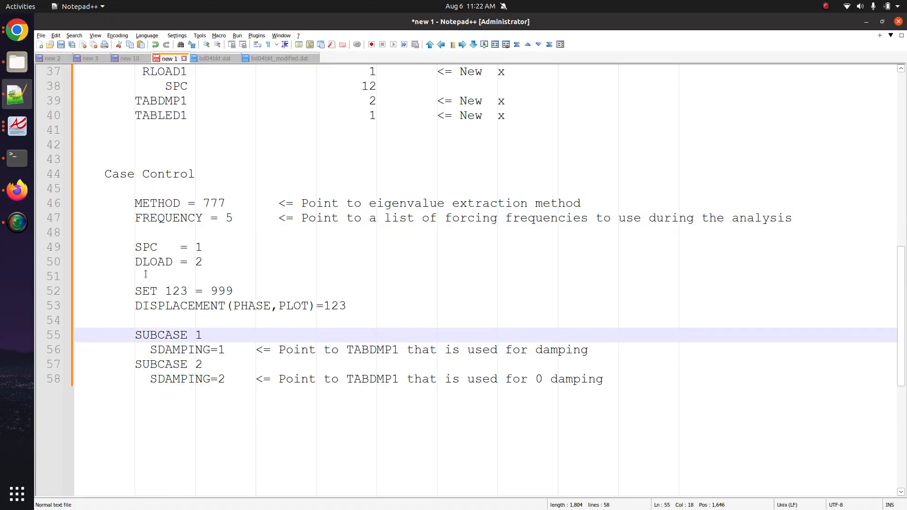
left_click(17, 190)
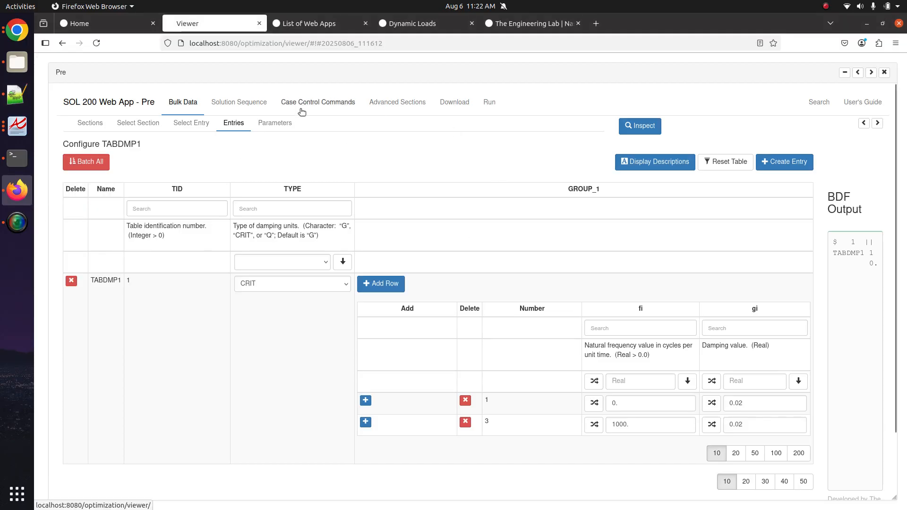
- Add a second subcase in Case Control Commands, then return to the TABDMP1 entries
left_click(318, 103)
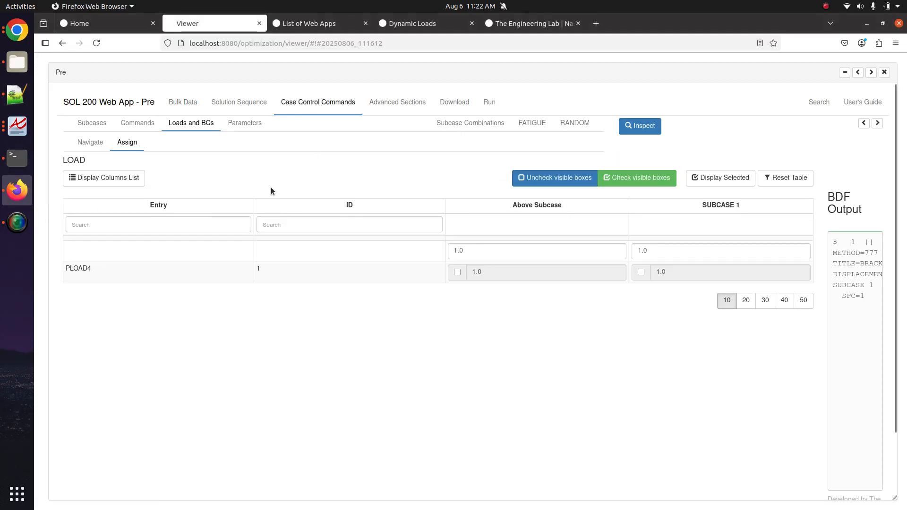
left_click(94, 125)
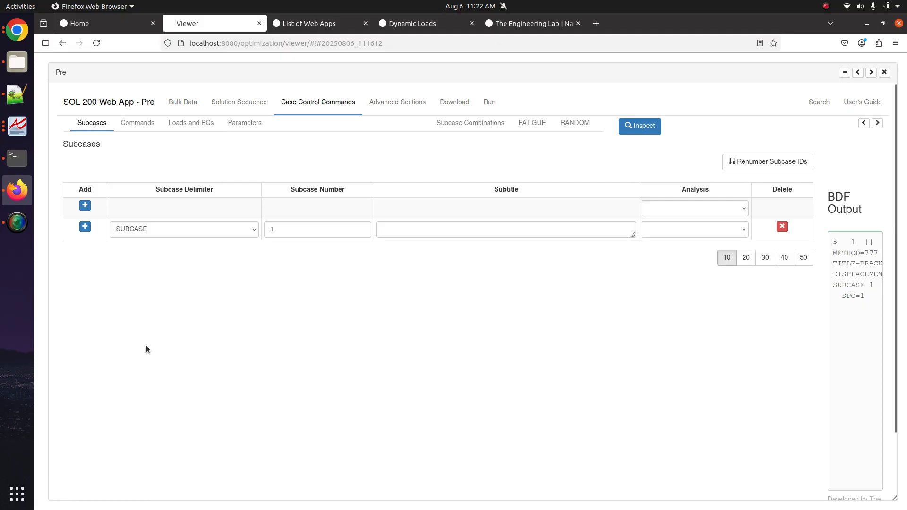
left_click(85, 227)
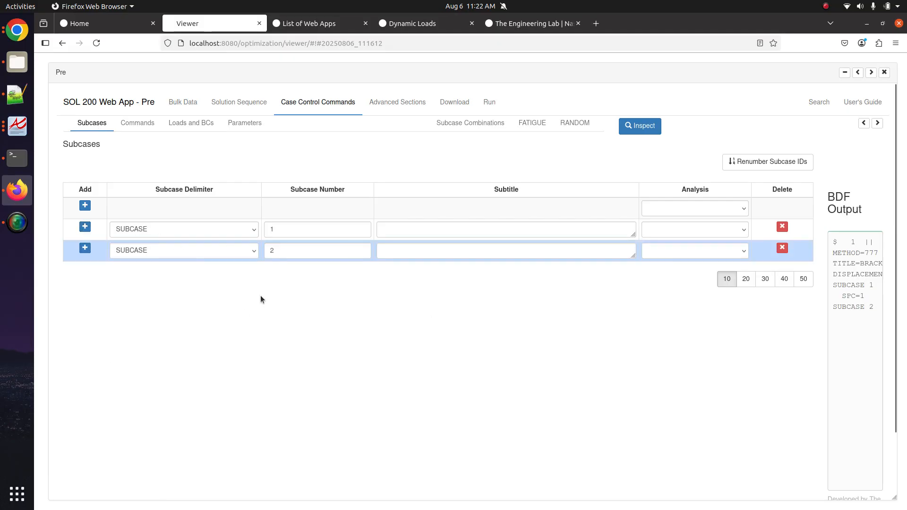
left_click(193, 108)
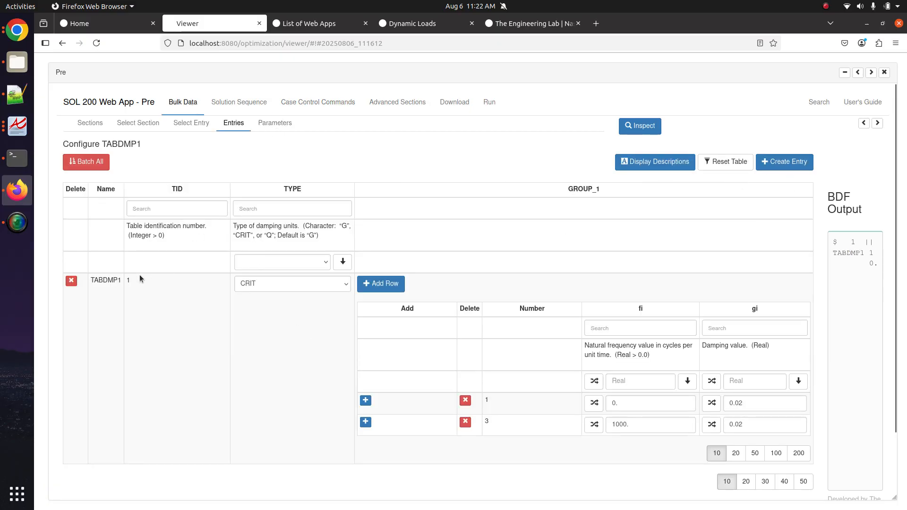
- Create TABDMP1 table 2 with CRIT damping type and two frequency rows
left_click(773, 163)
scroll(210, 373, "down", 2)
left_click(289, 367)
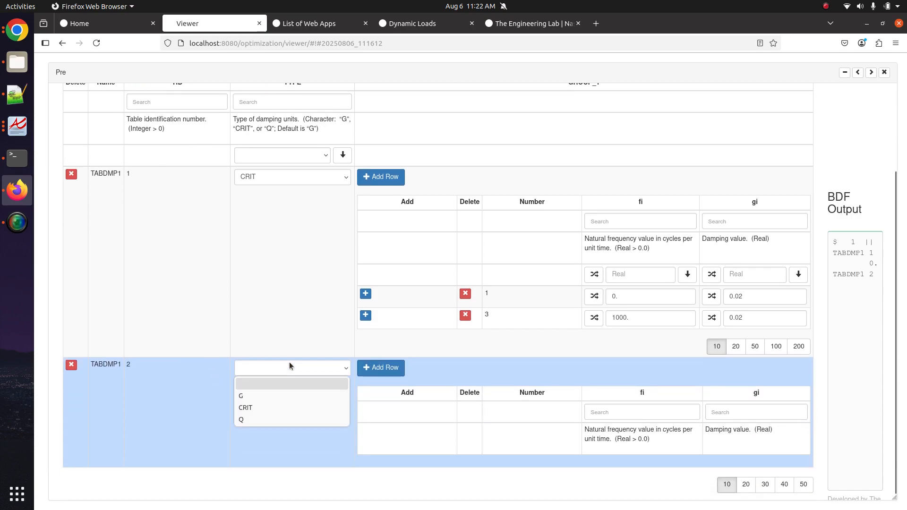
left_click(273, 406)
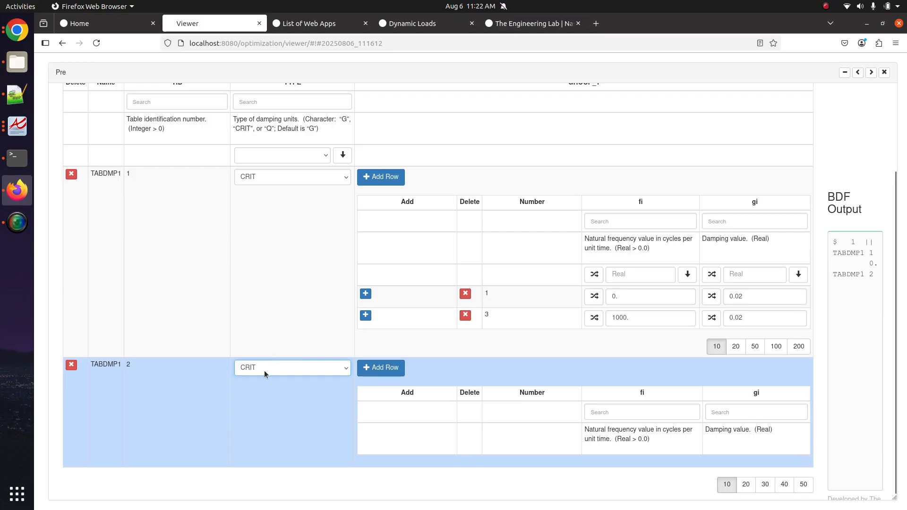
left_click(375, 369)
left_click(376, 370)
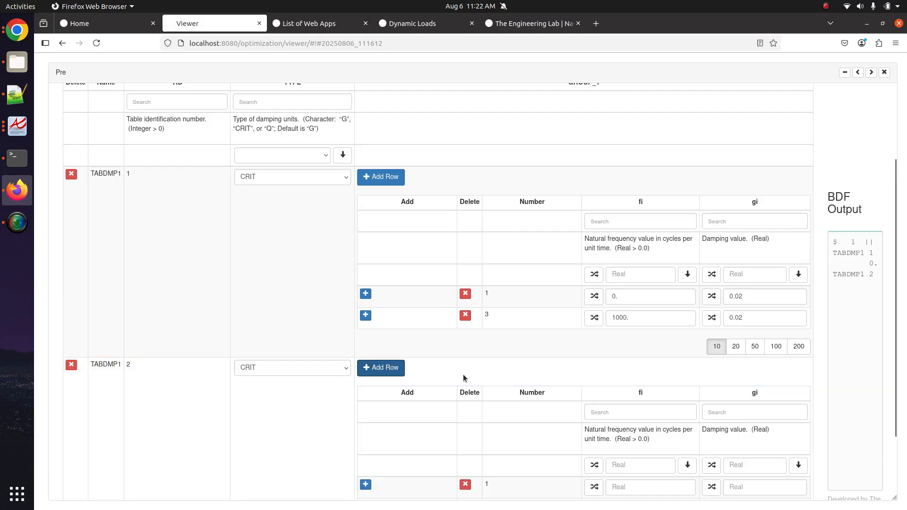
scroll(464, 376, "down", 2)
scroll(463, 374, "up", 1)
- Enter table 2's frequencies 0. and 1000. with damping 0.0 for each
left_click(649, 453)
type("0.")
left_click(652, 471)
type("1000")
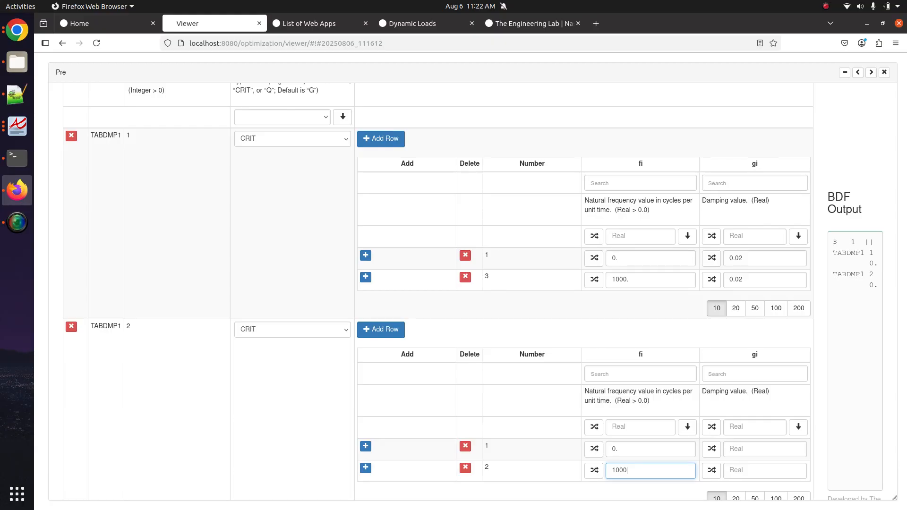
type(".")
left_click(638, 357)
left_click(761, 443)
type("0.0")
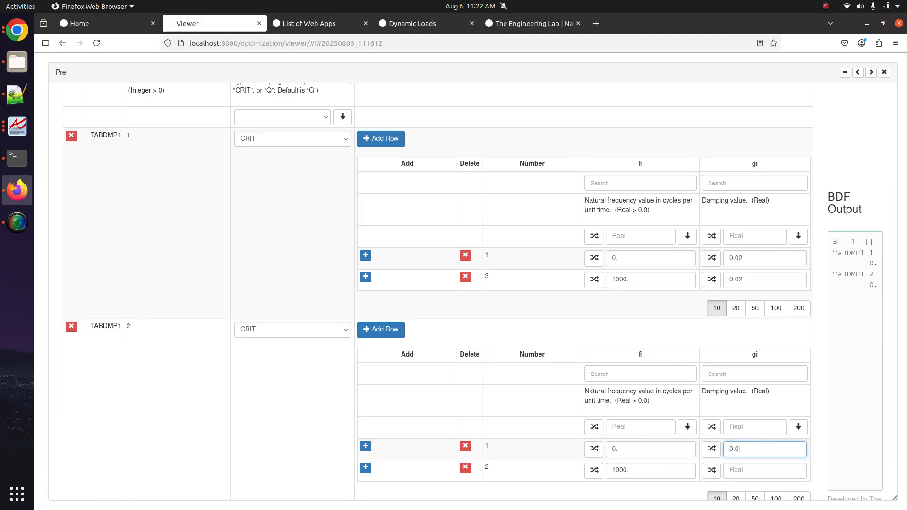
left_click(753, 468)
type("0.0")
- Compare with table 1's 0.02 damping, then go to the case control subcases
left_click(762, 260)
double_click(762, 260)
left_click(253, 257)
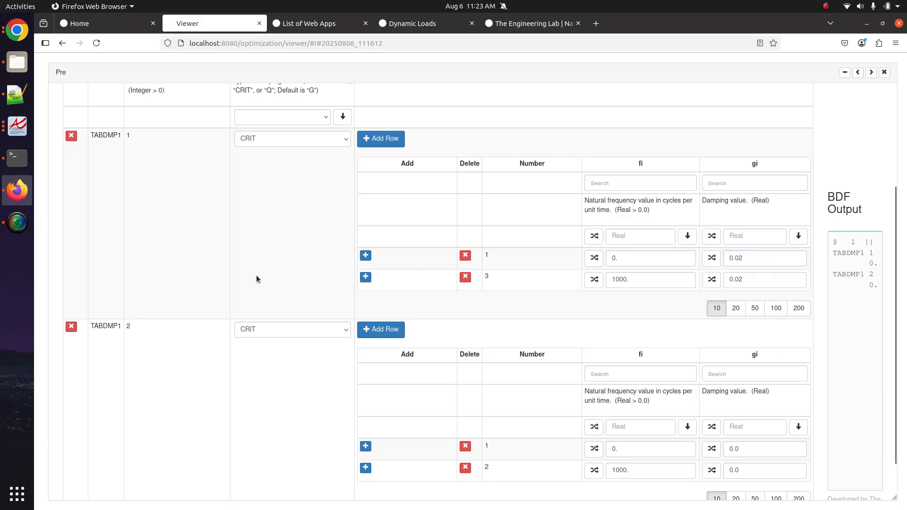
scroll(256, 276, "up", 3)
left_click(331, 102)
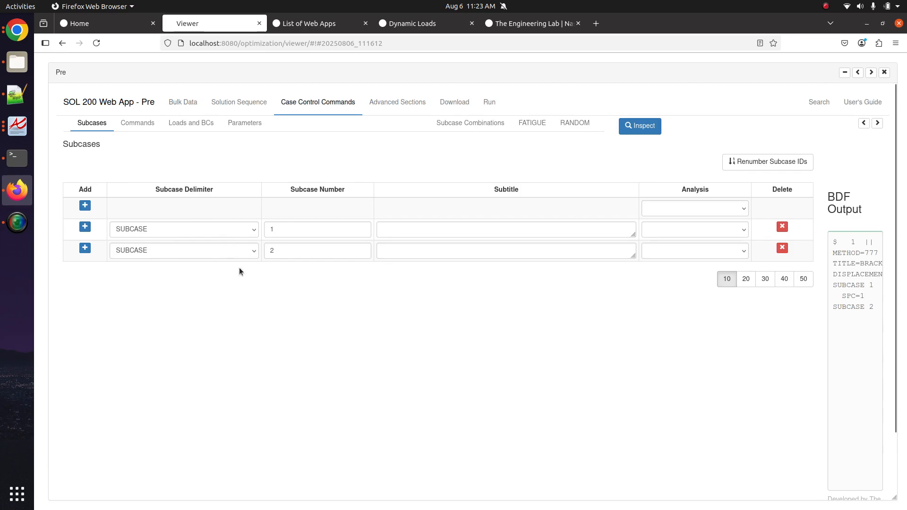
- Locate the METHOD line in the Notepad++ checklist, then return to the web app
left_click(140, 125)
left_click(17, 94)
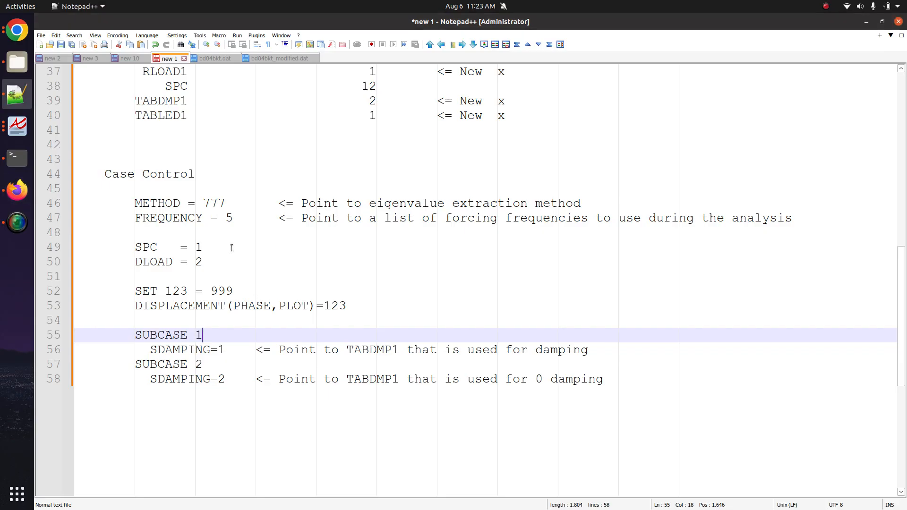
left_click(174, 203)
double_click(174, 203)
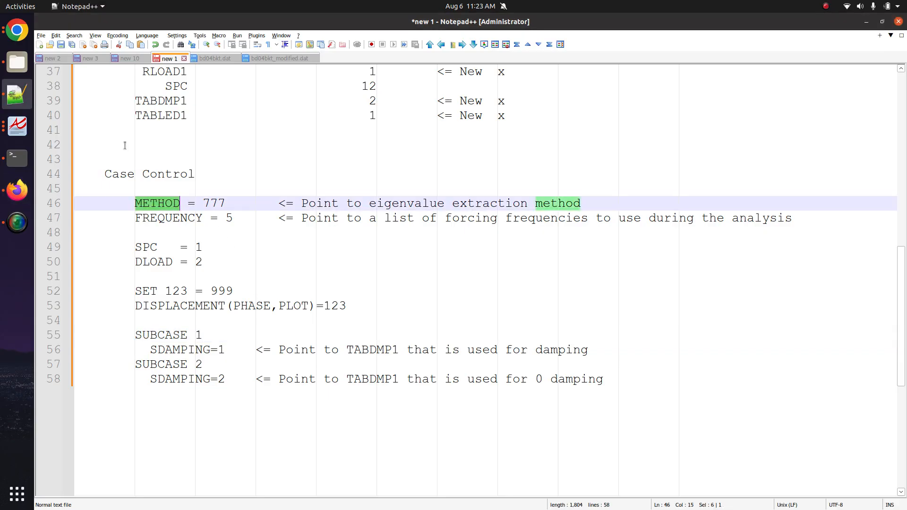
left_click(17, 31)
left_click(17, 189)
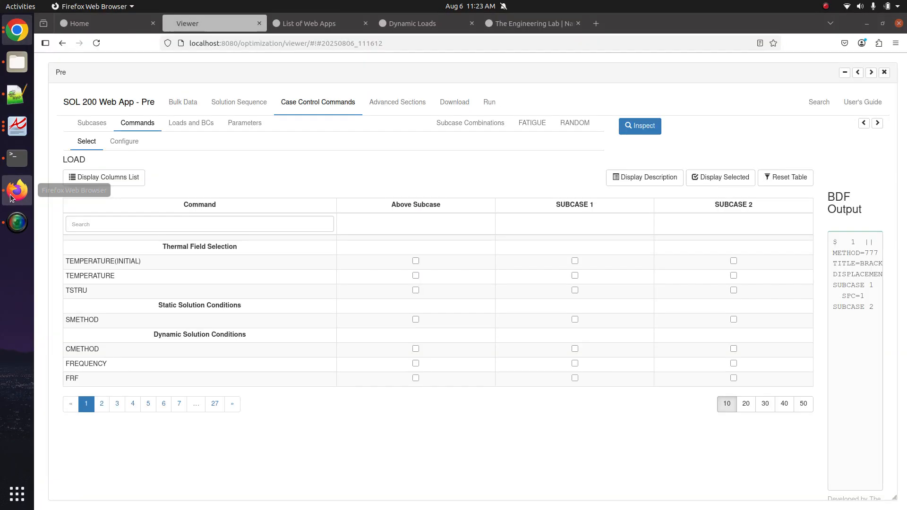
- Confirm METHOD uses EIGRL - 777 and tick METHOD with an x in the checklist
left_click(134, 146)
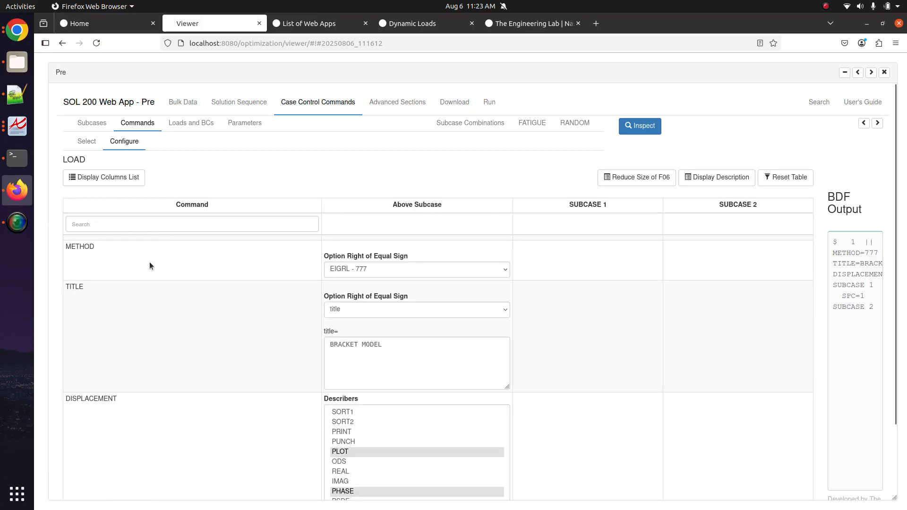
left_click(418, 268)
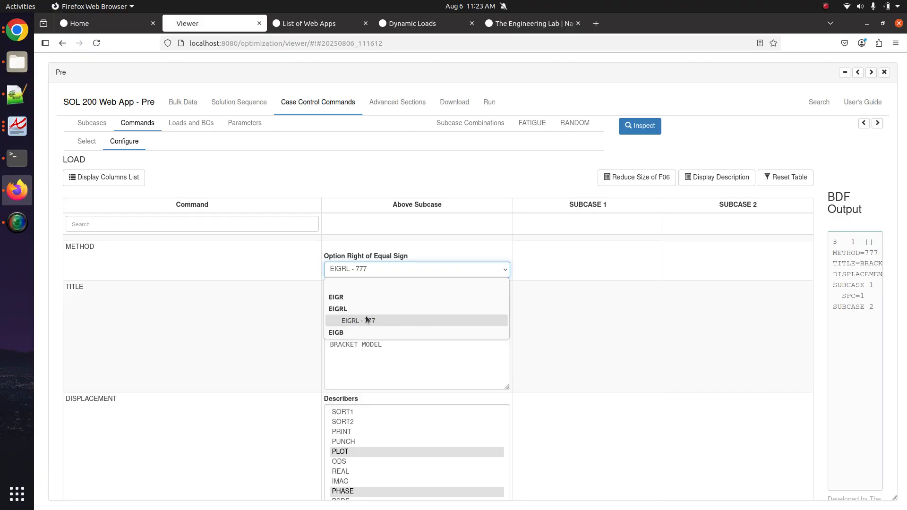
left_click(290, 284)
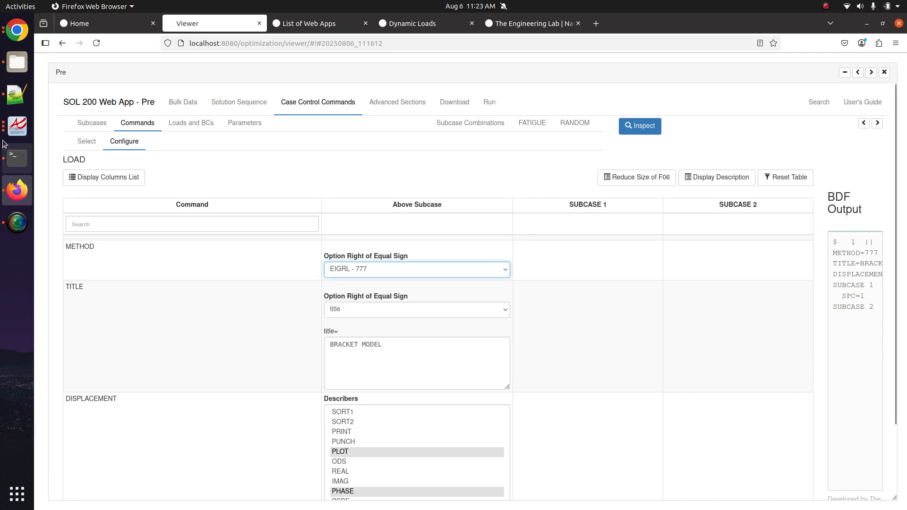
left_click(17, 95)
key("Left")
type("x")
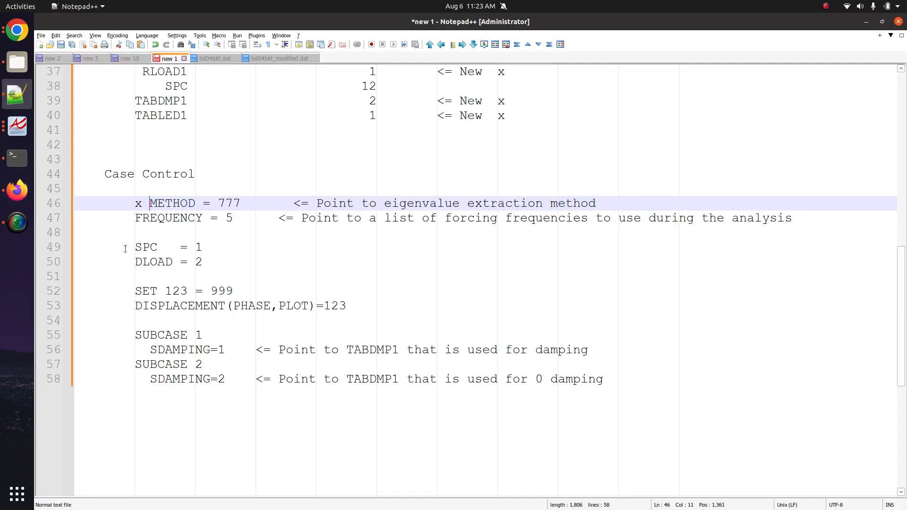
double_click(140, 223)
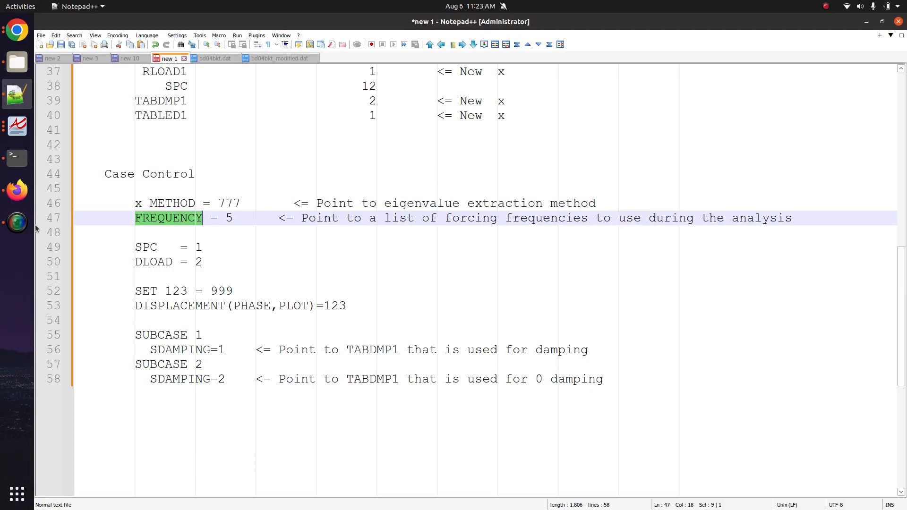
- Add the FREQUENCY command above the subcases using the 'frequency' filter
left_click(17, 190)
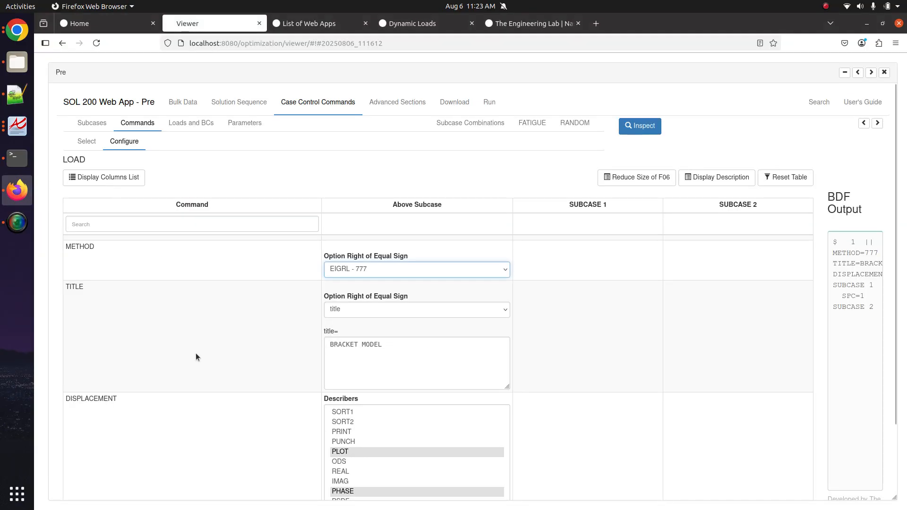
left_click(87, 142)
left_click(165, 225)
type("frequency")
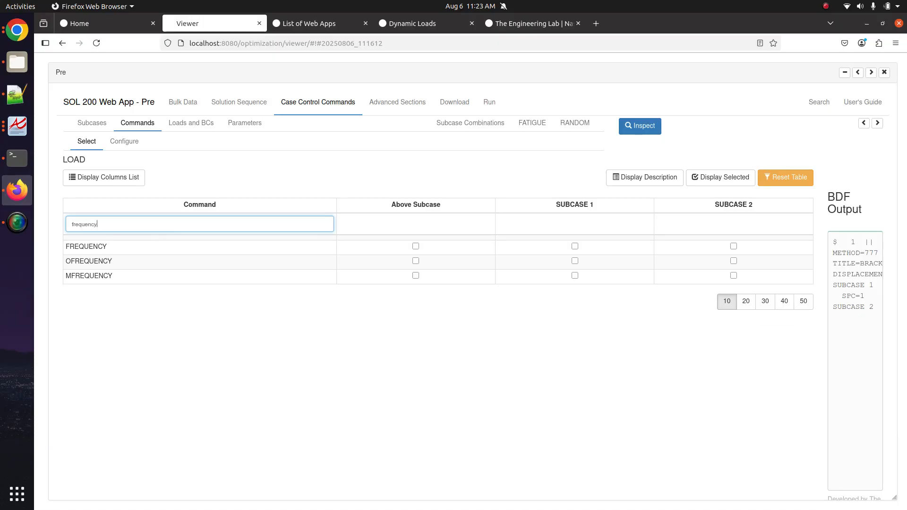
left_click(378, 250)
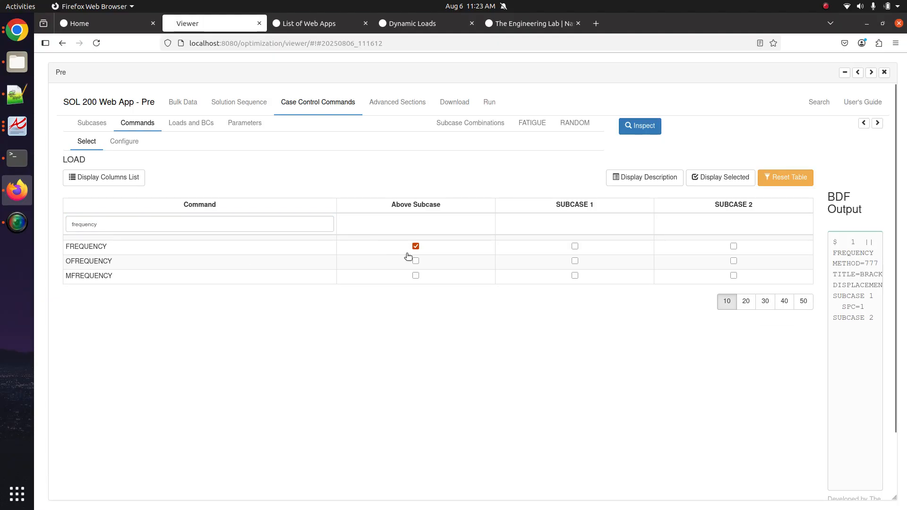
- Set the FREQUENCY command's frequency set to FREQ1 - 1
left_click(125, 141)
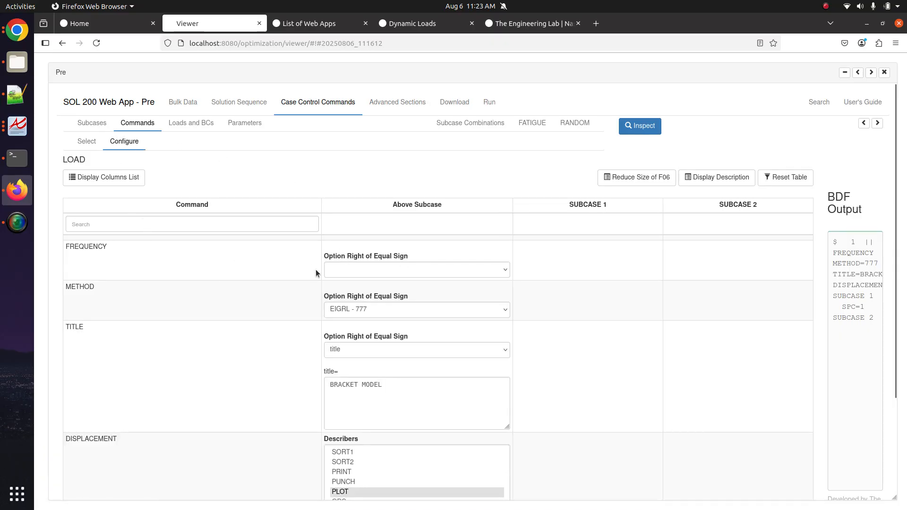
left_click(163, 224)
type("freq")
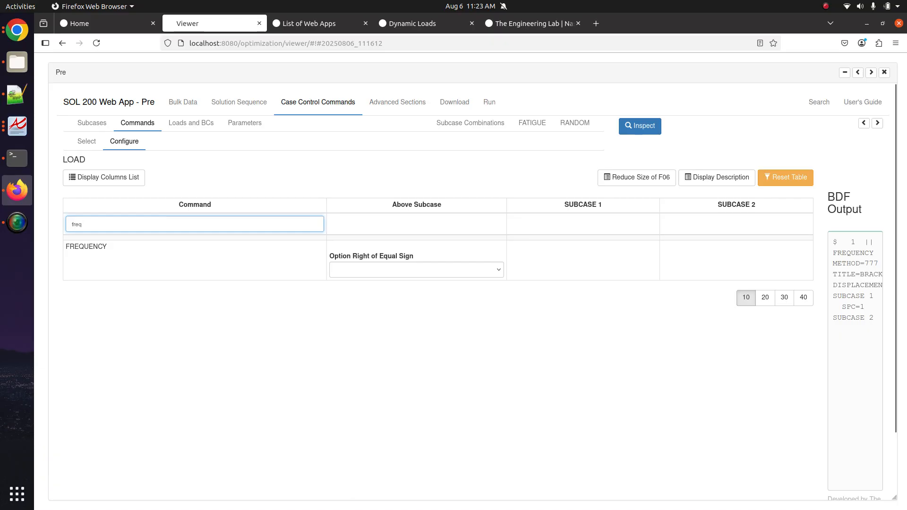
left_click(359, 268)
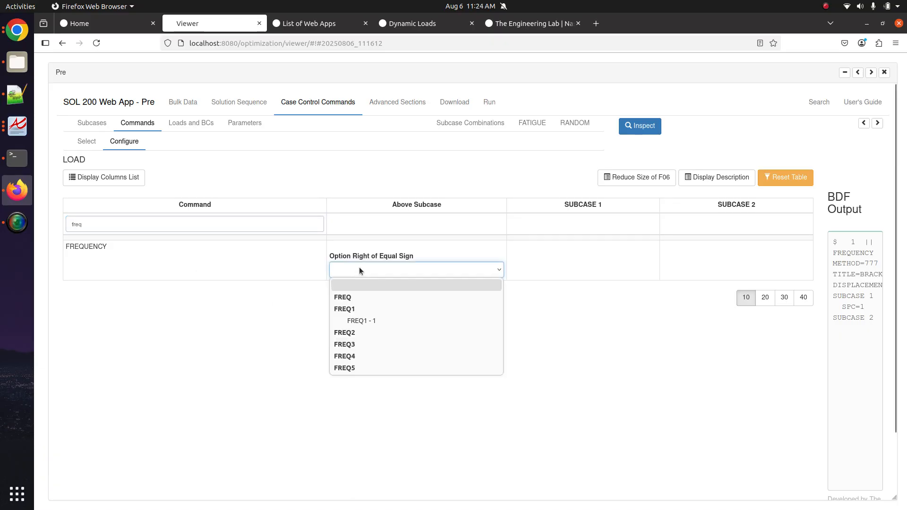
left_click(366, 321)
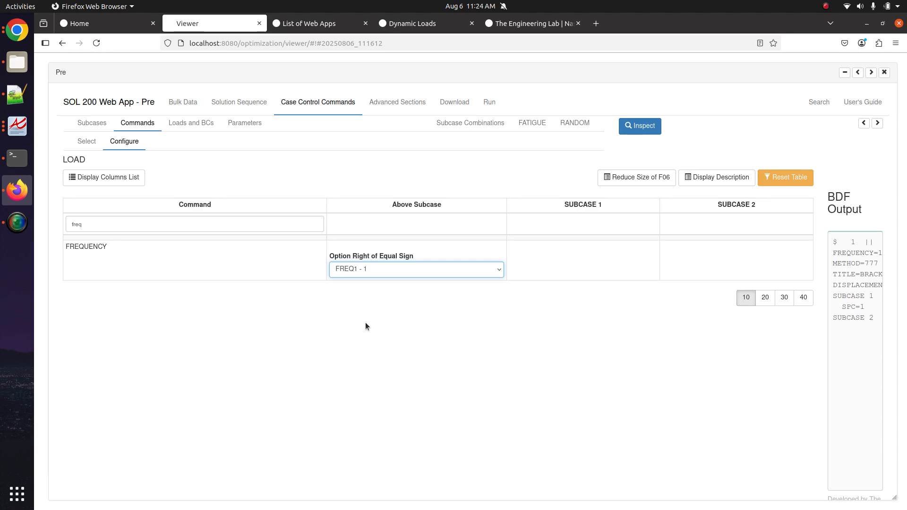
- Tick FREQUENCY with an x in the Notepad++ checklist and select the SPC = 1 line
left_click(17, 95)
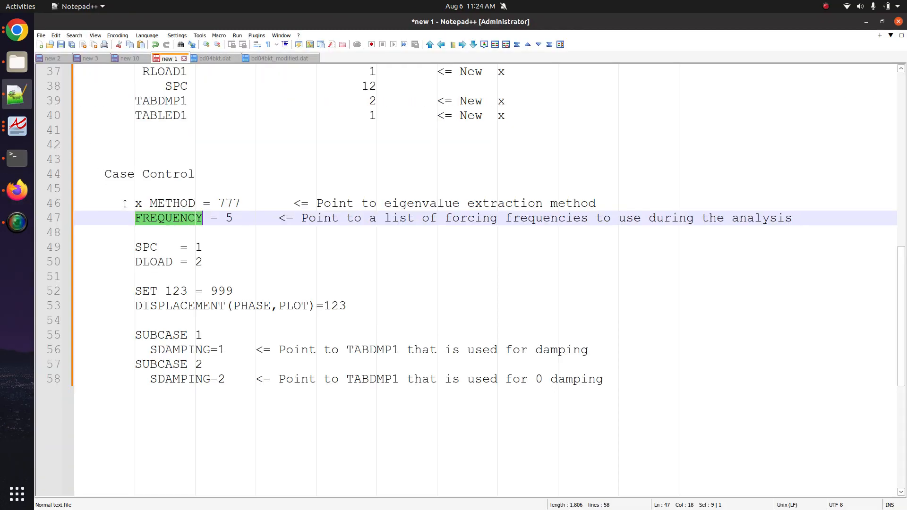
left_click(135, 219)
type("x")
double_click(145, 248)
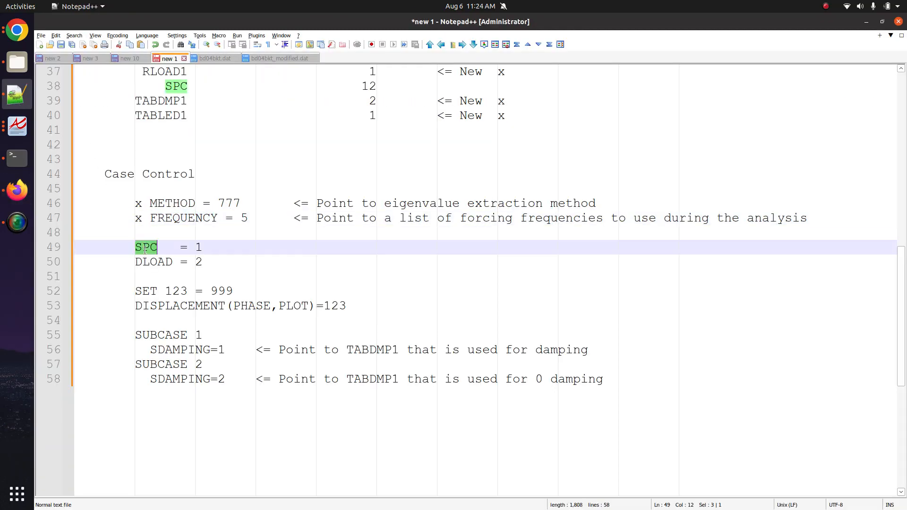
left_click(145, 247)
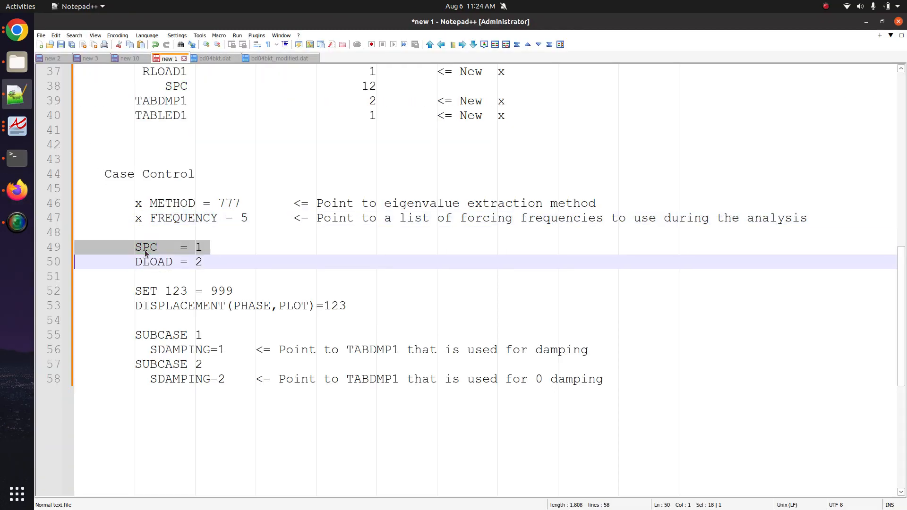
- Move SPC 1 from subcase 1 to above the subcases in the SPC assignment table
left_click(14, 188)
left_click(191, 130)
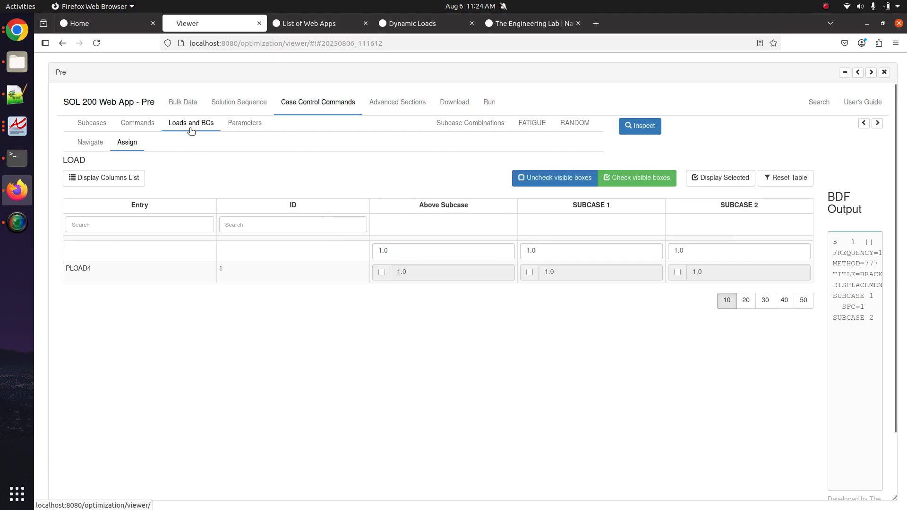
left_click(96, 145)
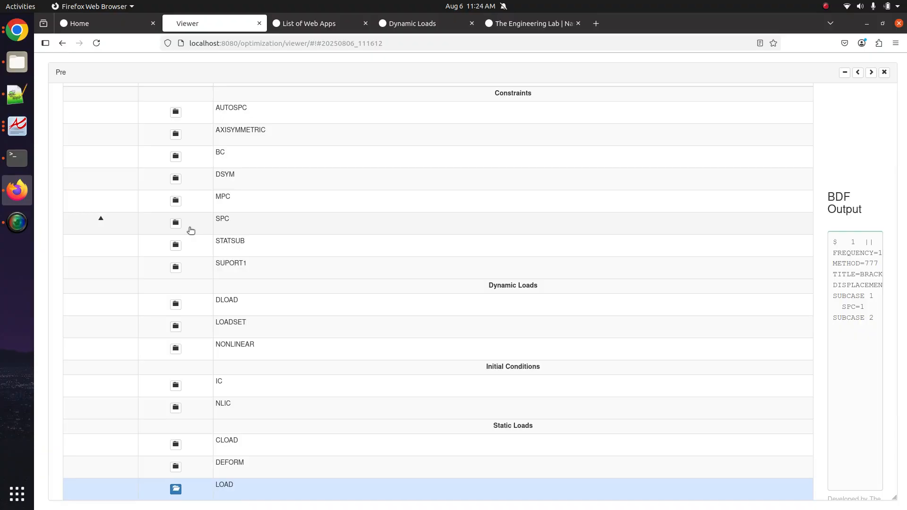
left_click(190, 230)
scroll(224, 299, "down", 1)
scroll(377, 266, "up", 2)
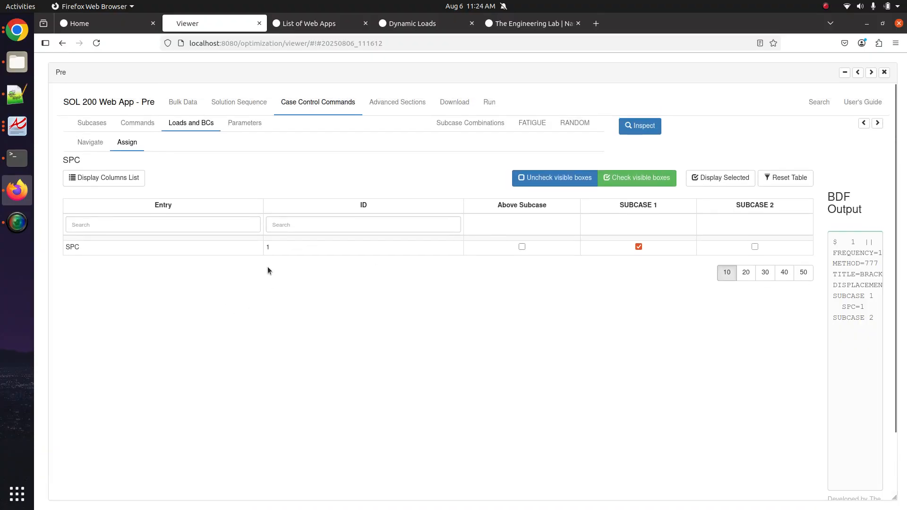
left_click(755, 247)
left_click(639, 247)
left_click(755, 247)
left_click(522, 246)
- Tick SPC = 1 with an x in the Notepad++ checklist
left_click(17, 94)
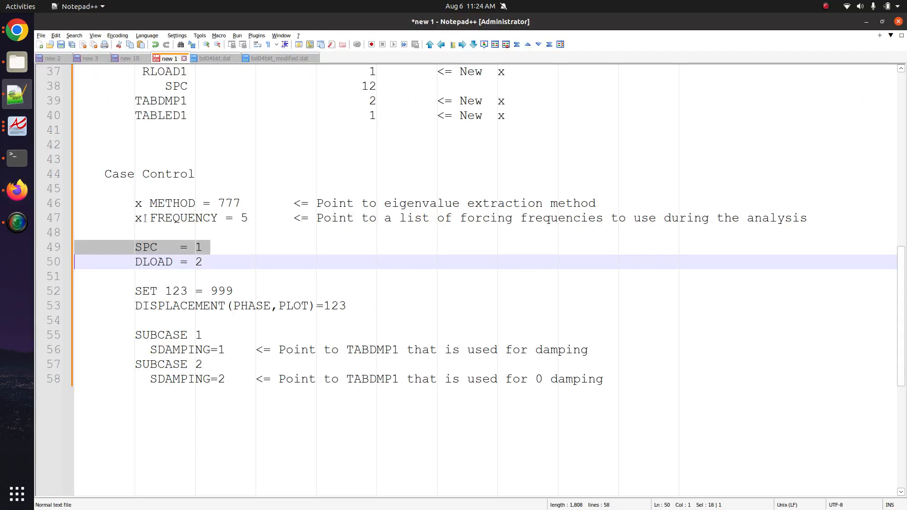
left_click(134, 247)
type("x")
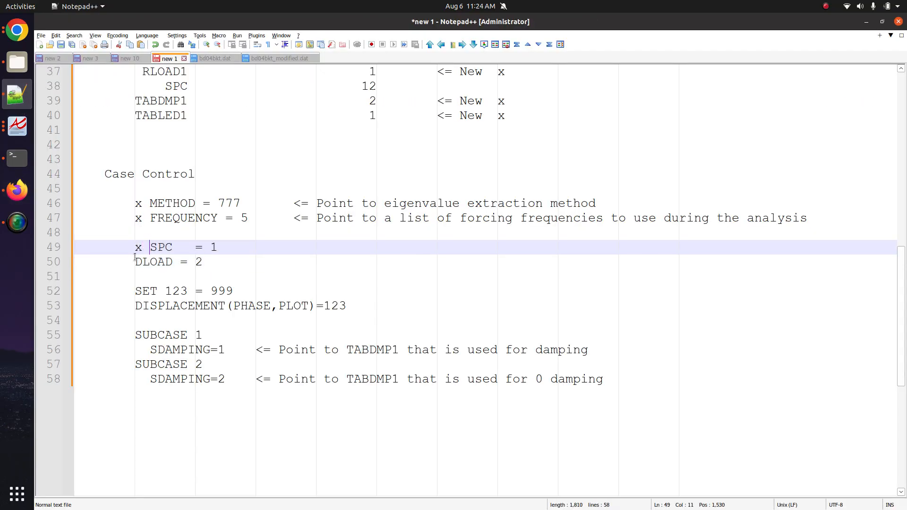
left_click(136, 262)
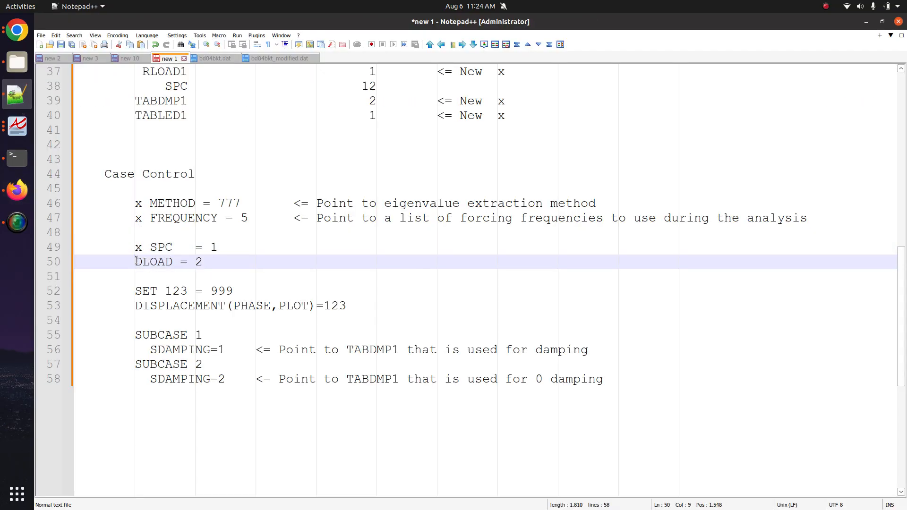
- Apply the RLOAD1 dynamic load above the subcases in the DLOAD table
left_click(17, 190)
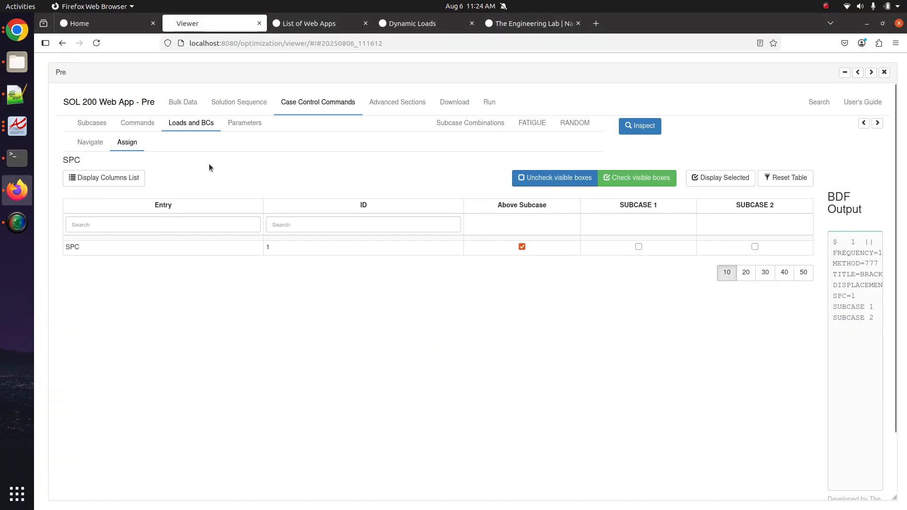
left_click(91, 142)
scroll(99, 325, "down", 5)
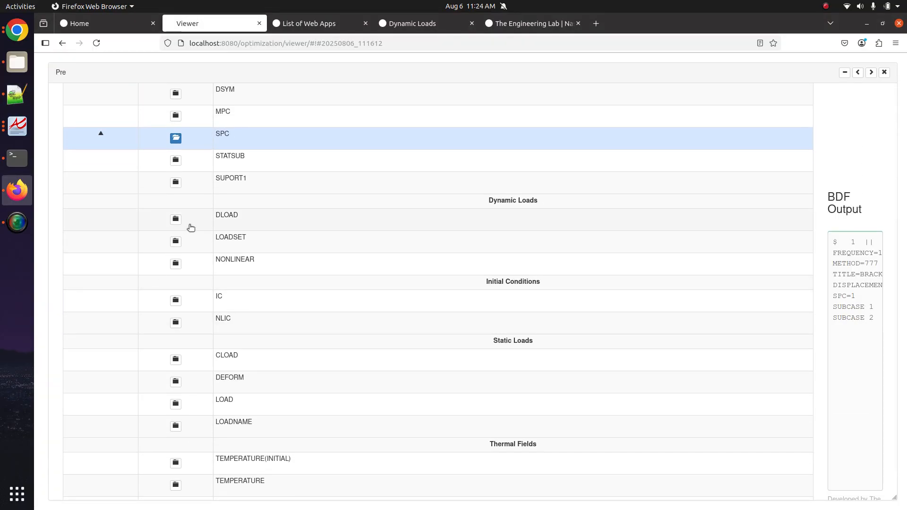
left_click(191, 228)
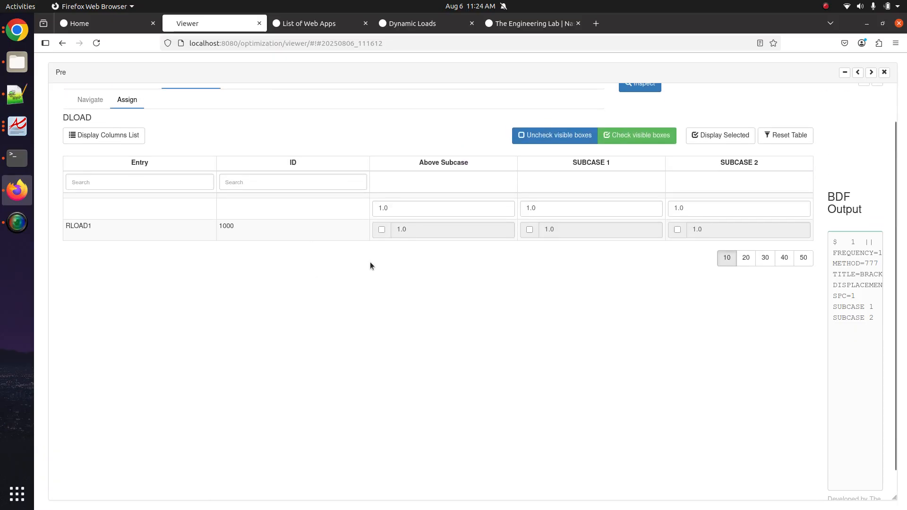
left_click(382, 230)
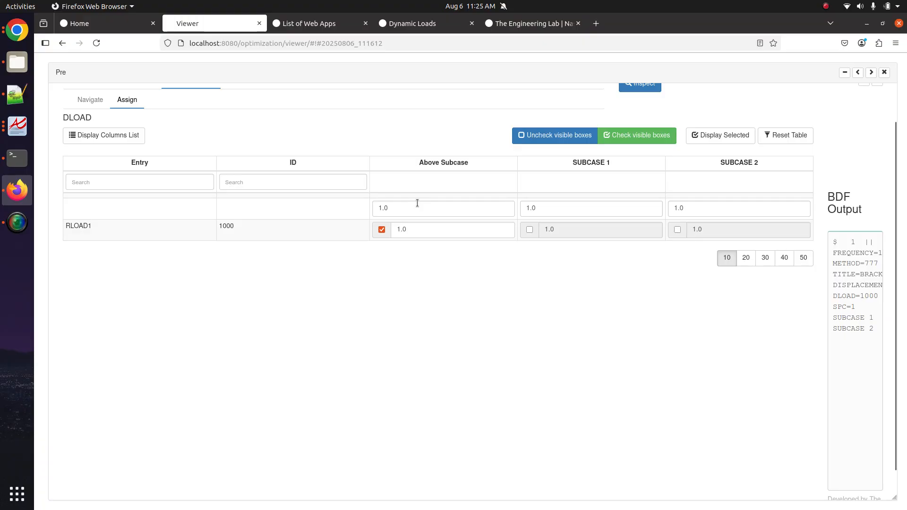
- Widen the BDF preview, re-toggle RLOAD1 above subcases, and confirm DLOAD=1000
scroll(858, 171, "up", 2)
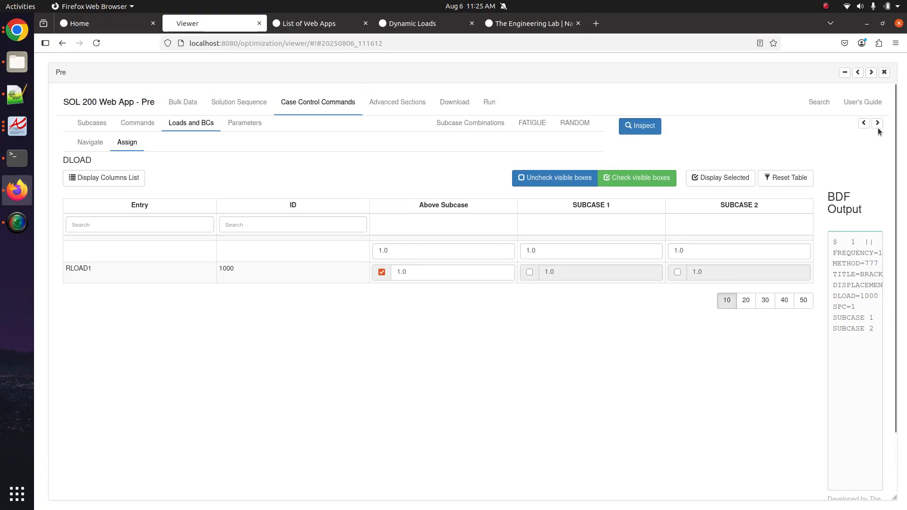
left_click(864, 123)
left_click_drag(731, 319, 624, 234)
left_click(644, 286)
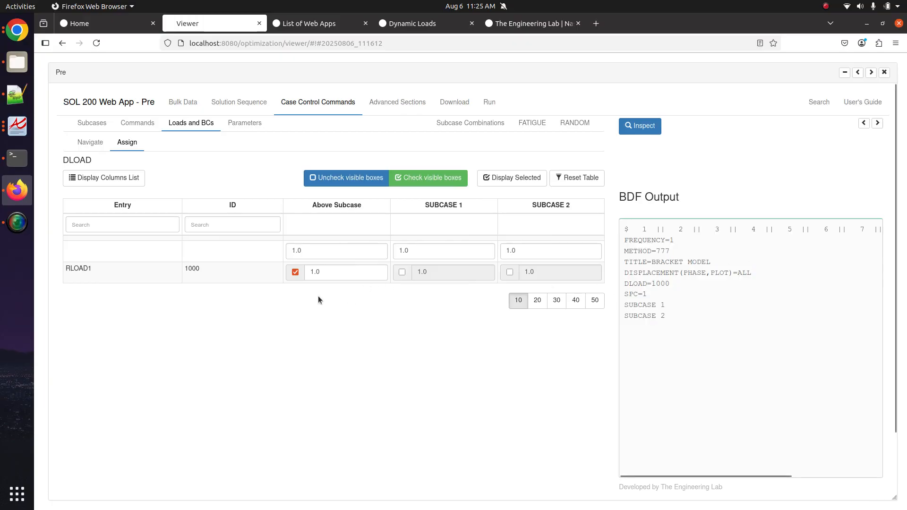
left_click(293, 273)
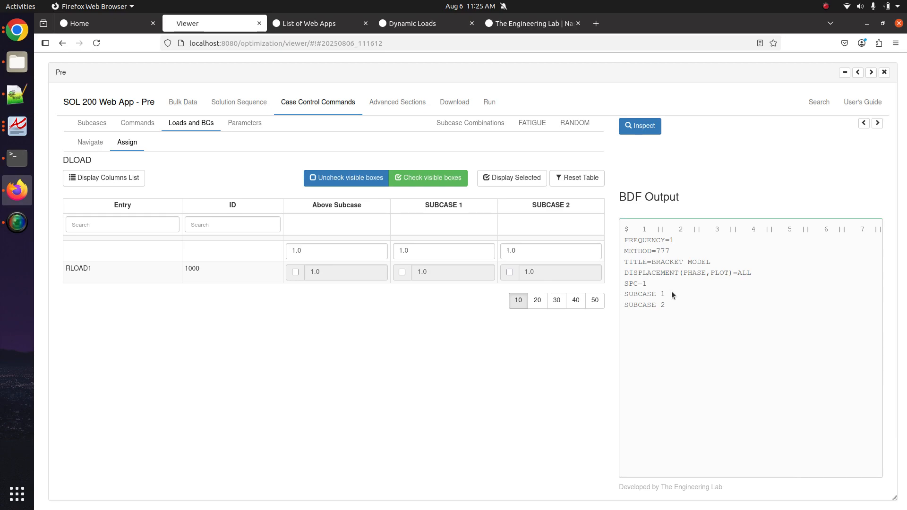
left_click(296, 274)
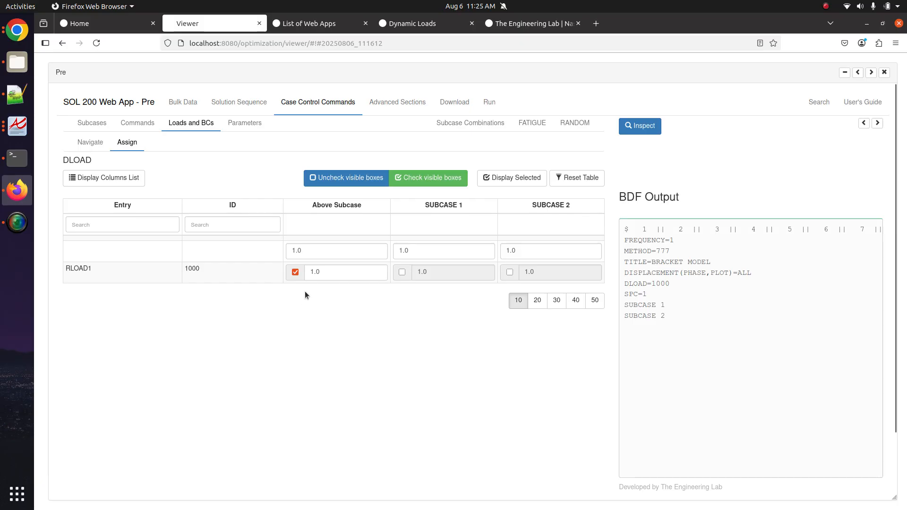
left_click_drag(652, 283, 672, 284)
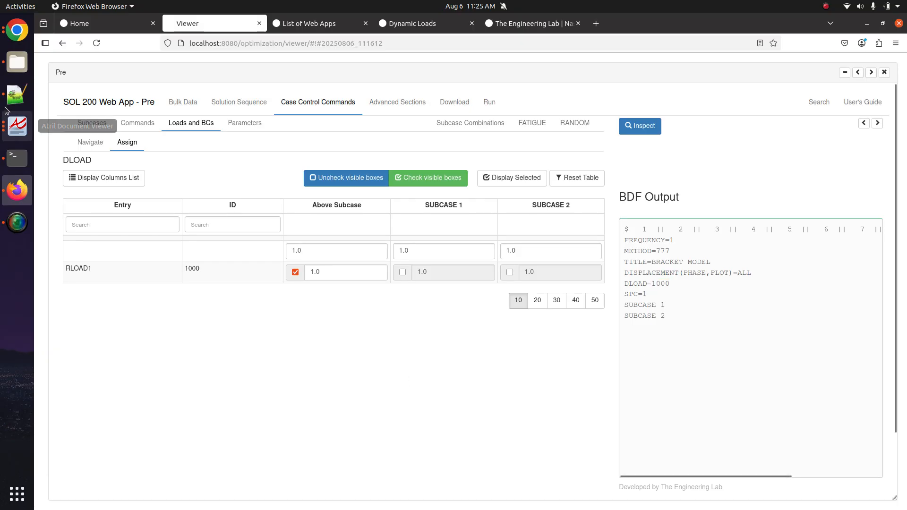
left_click(17, 95)
- Tick the DISPLACEMENT item in the Notepad++ checklist
type("x DLOAD = 2")
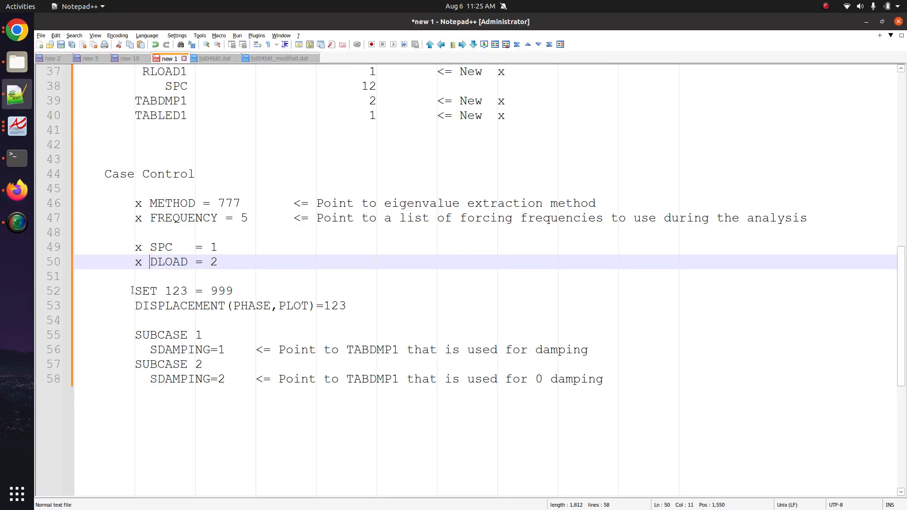
left_click(135, 306)
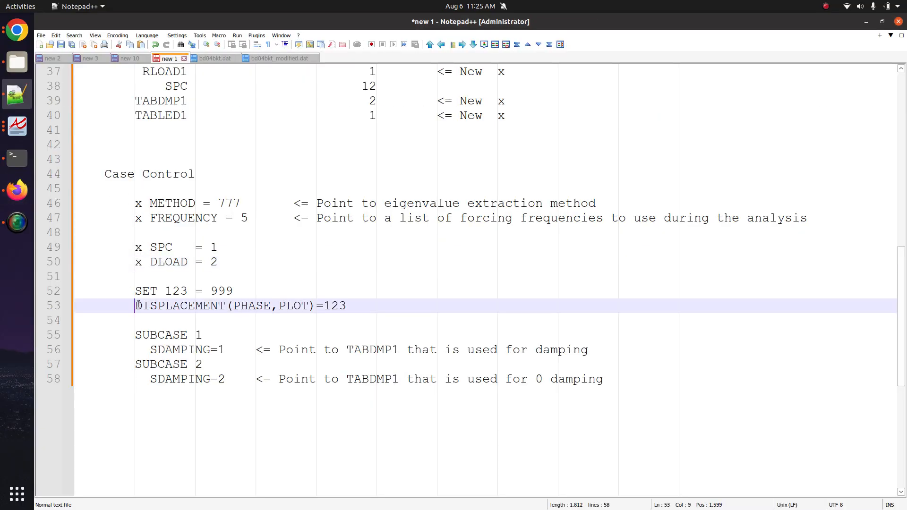
scroll(142, 321, "down", 3)
left_click_drag(276, 281, 75, 202)
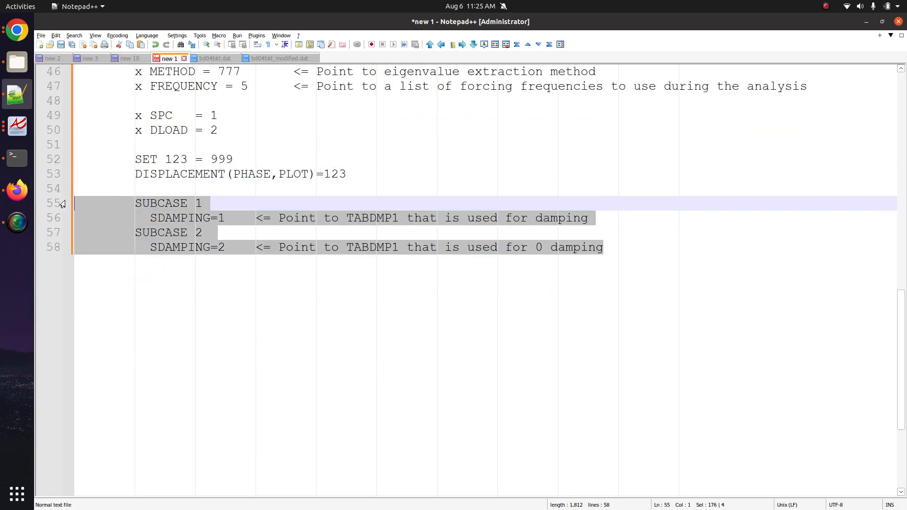
- Back in the web app, filter the Case Control command list for 'damp'
left_click(30, 198)
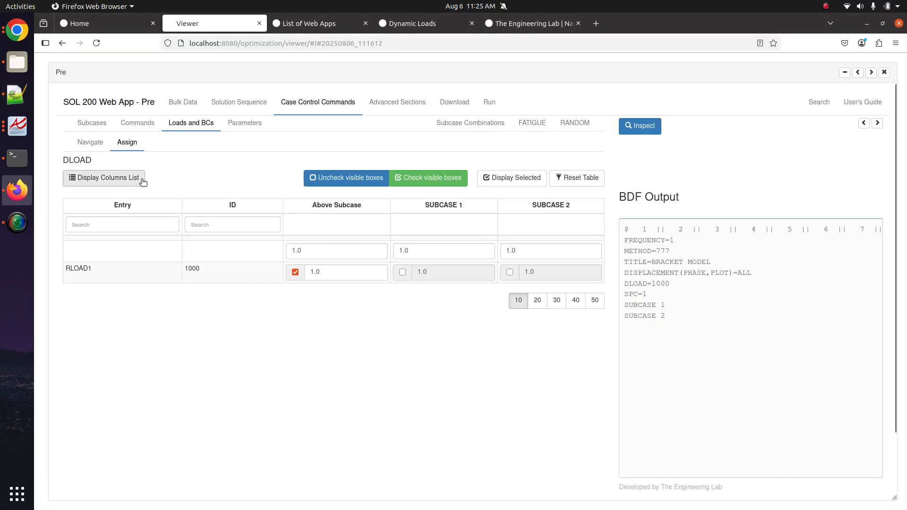
left_click(94, 143)
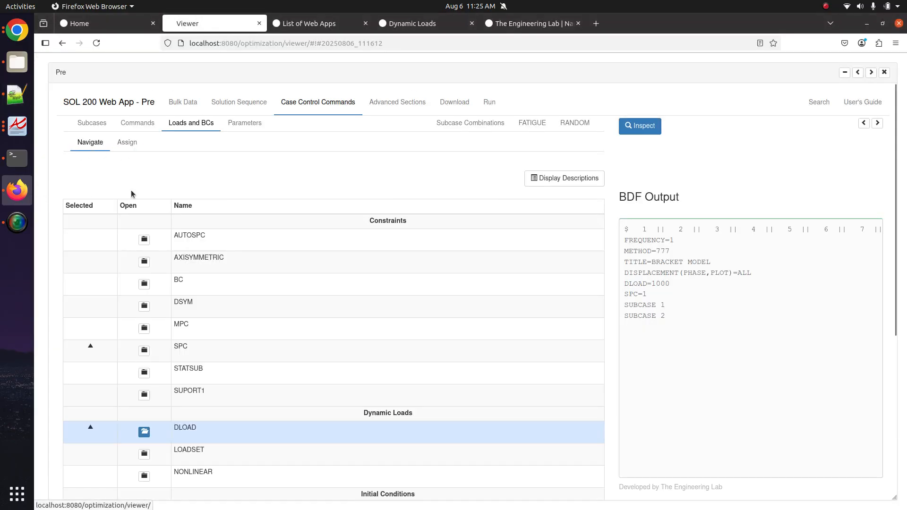
left_click(137, 124)
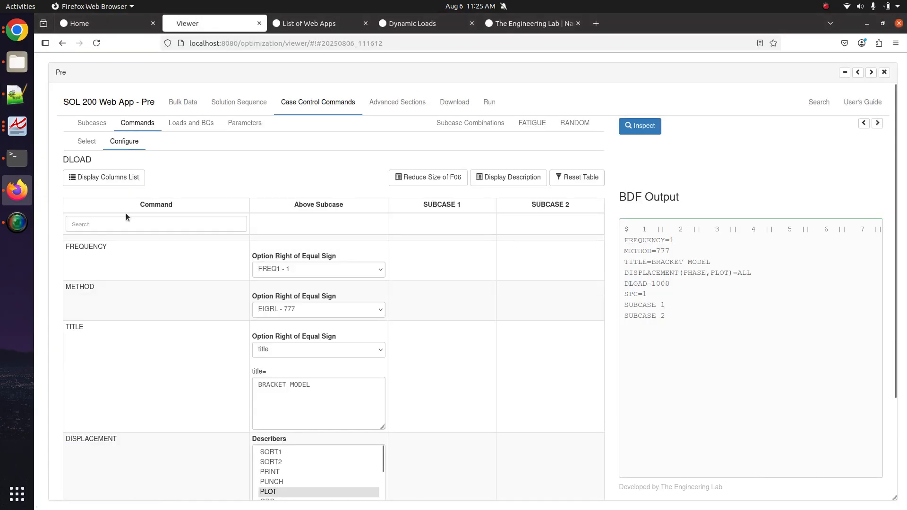
left_click(86, 142)
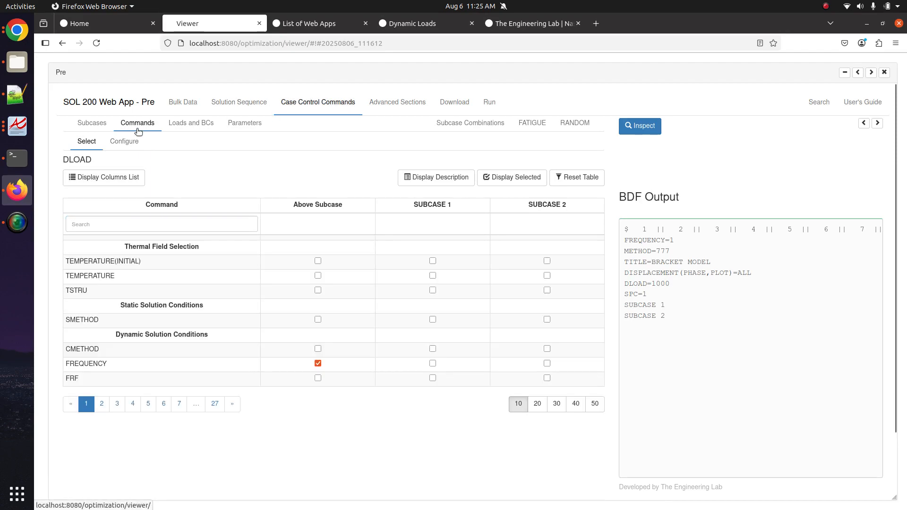
left_click(128, 226)
type("damp")
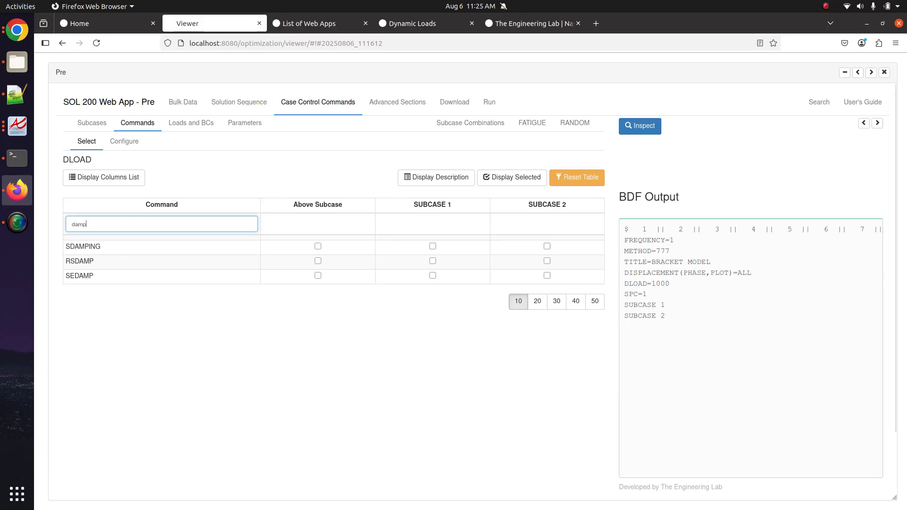
left_click(455, 186)
left_click(491, 178)
left_click(491, 178)
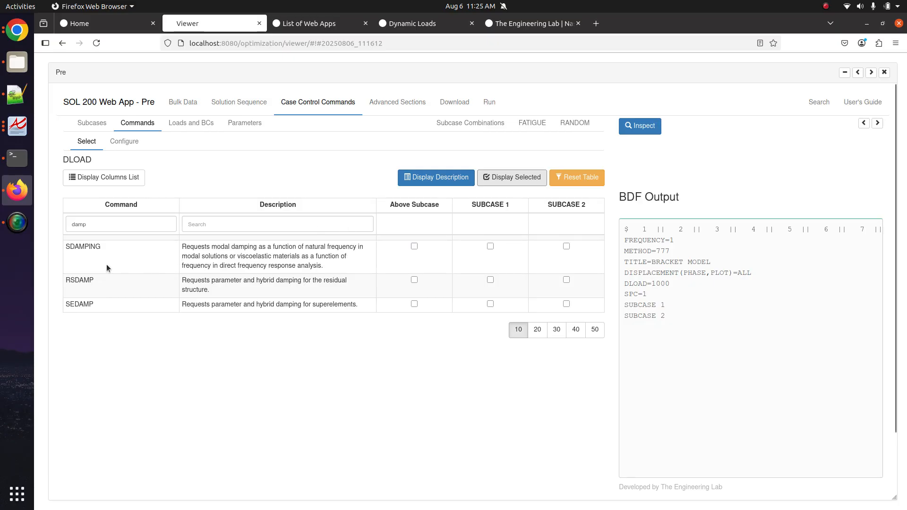
- Request SDAMPING in both SUBCASE 1 and SUBCASE 2
double_click(91, 247)
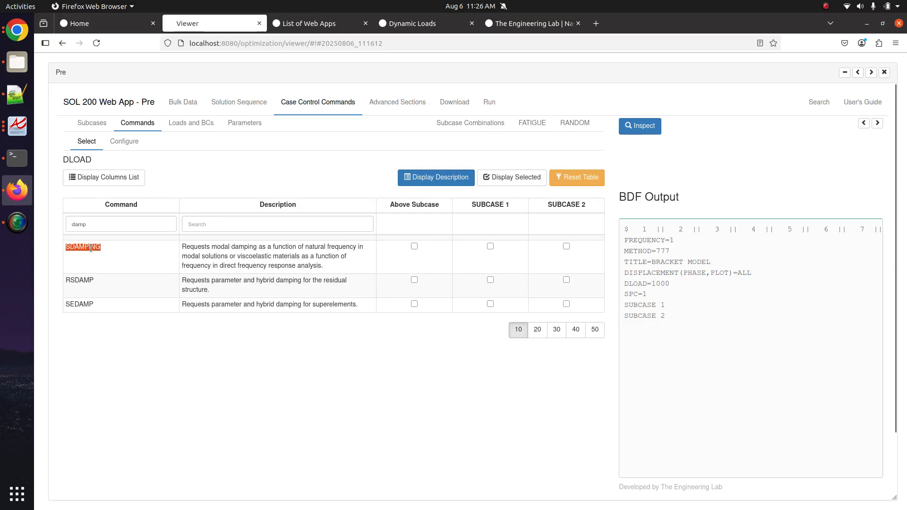
left_click_drag(187, 247, 282, 266)
left_click(209, 255)
left_click(491, 246)
left_click(567, 246)
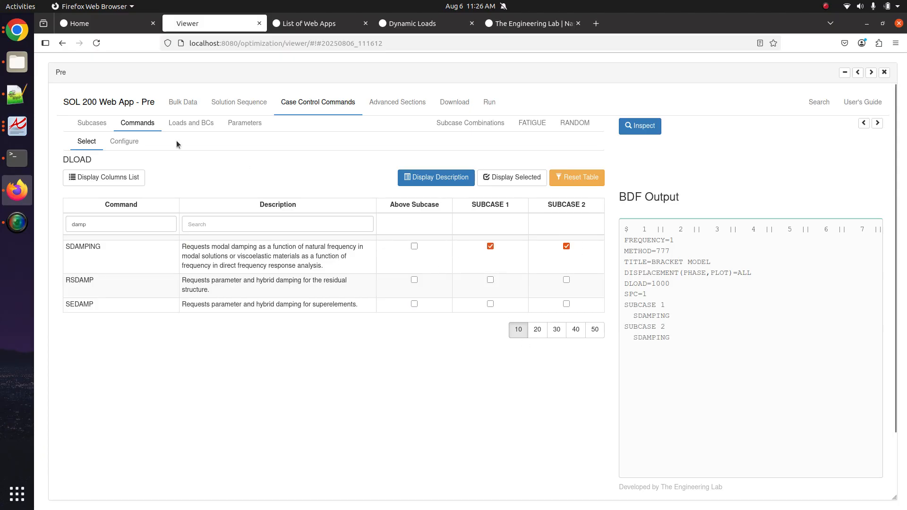
- Set SDAMPING to TABDMP1 - 1 for SUBCASE 1 and TABDMP1 - 2 for SUBCASE 2
left_click(123, 142)
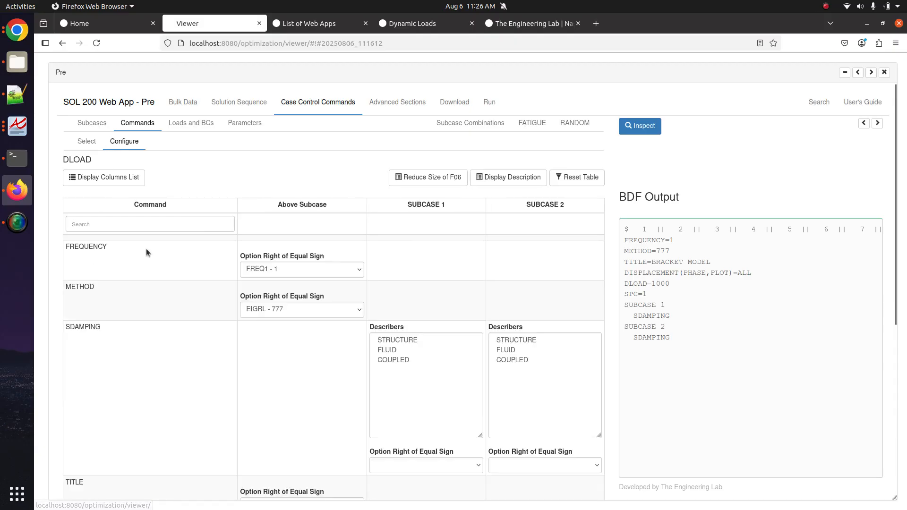
left_click(147, 230)
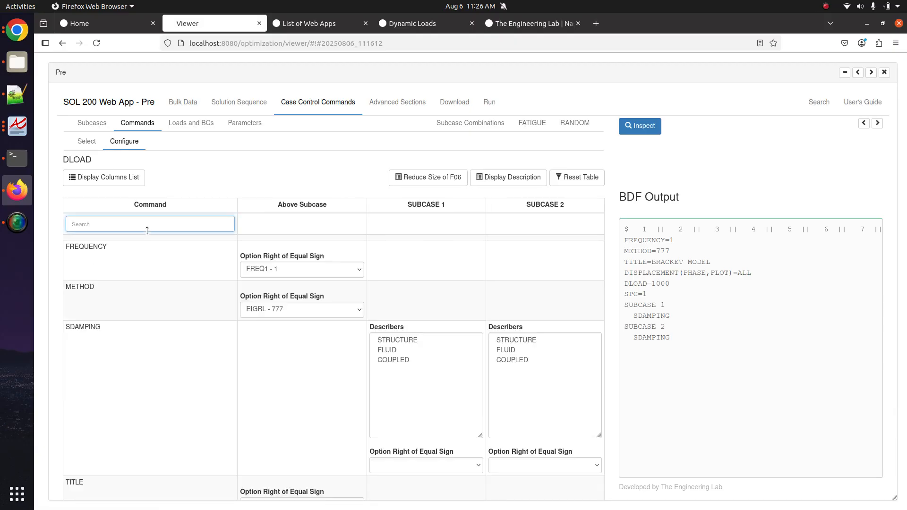
type("da")
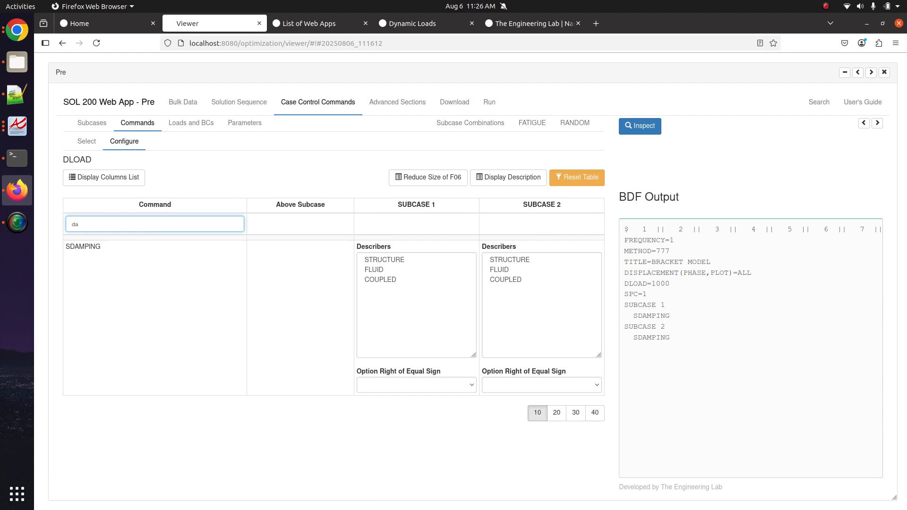
double_click(150, 230)
key("BackSpace")
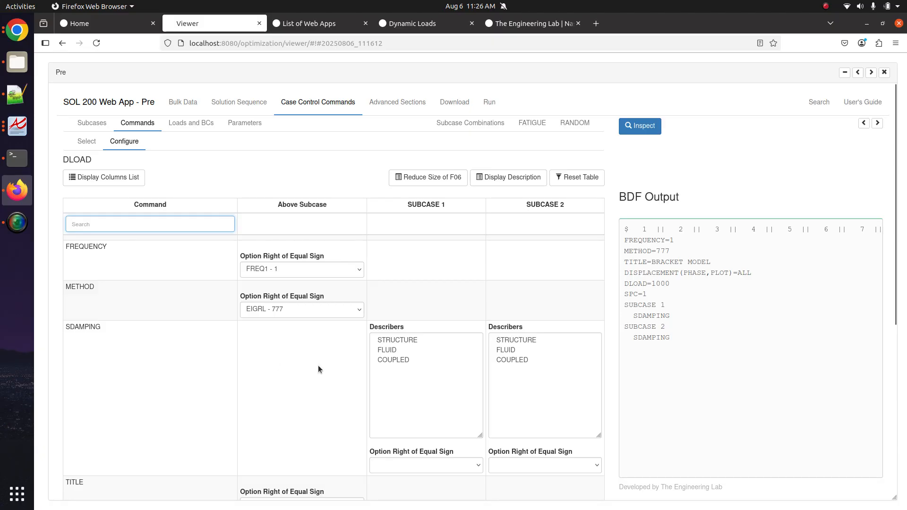
scroll(318, 365, "down", 3)
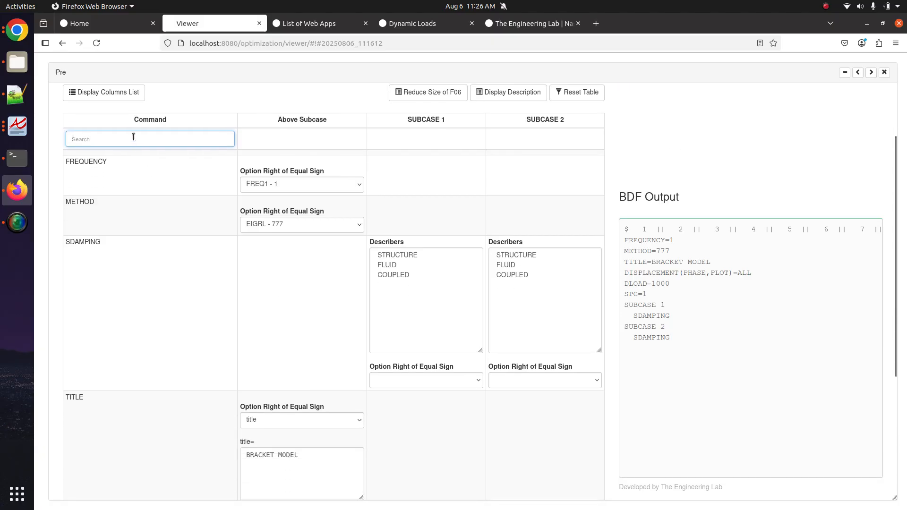
type("damping")
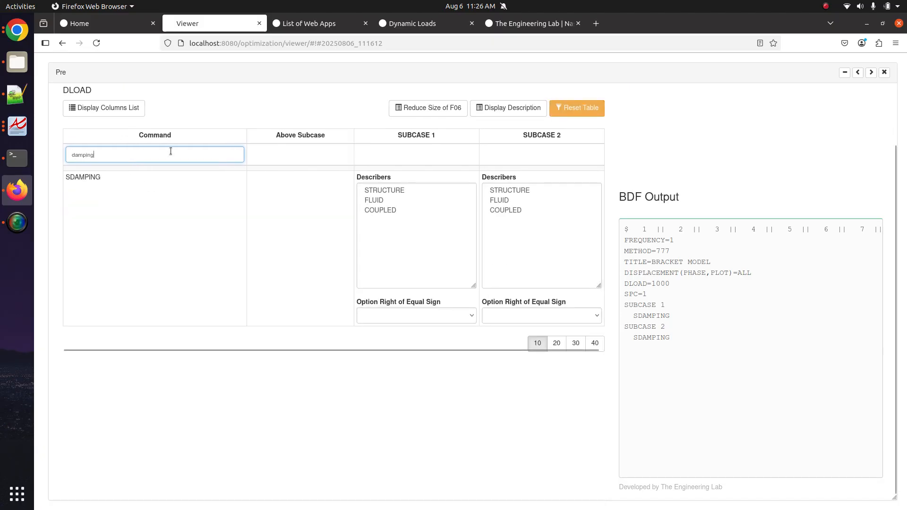
left_click(438, 316)
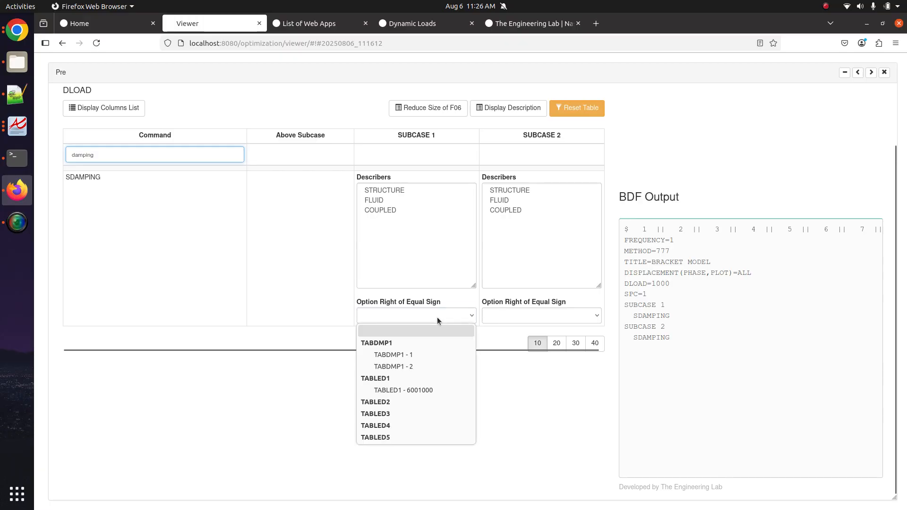
left_click(414, 355)
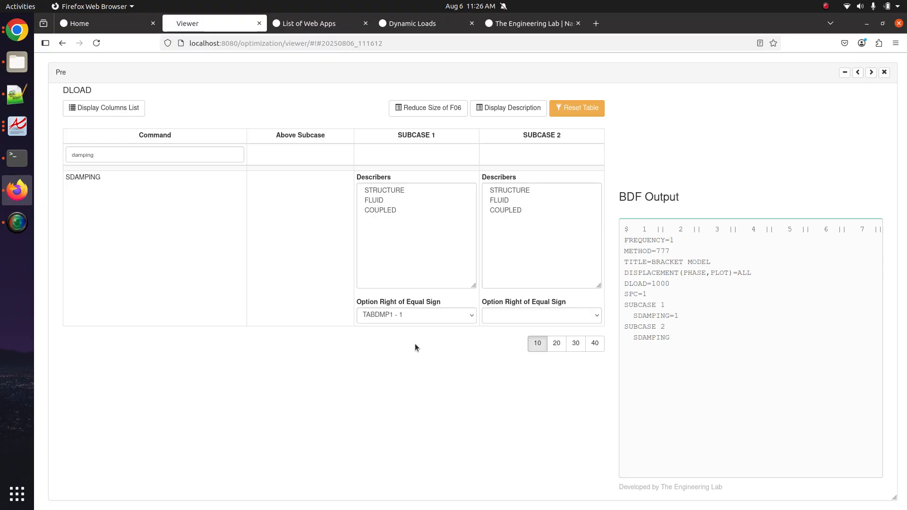
left_click(523, 315)
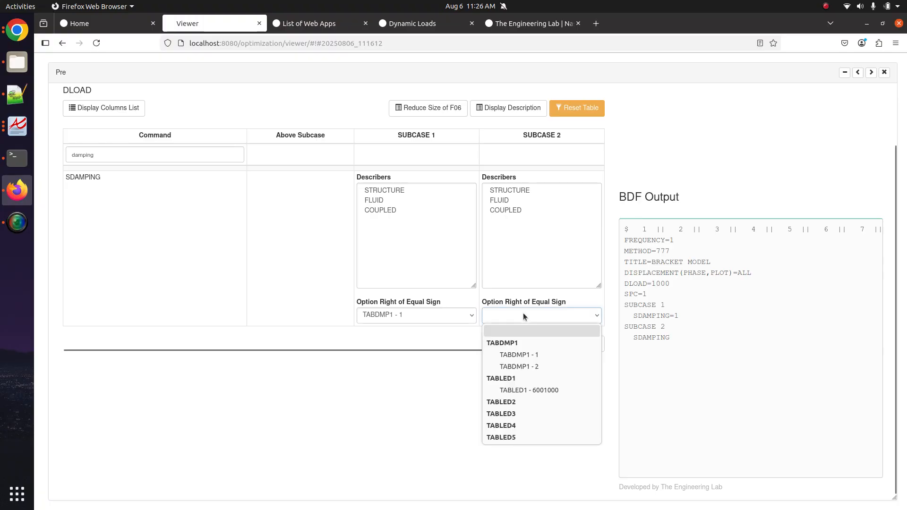
left_click(529, 365)
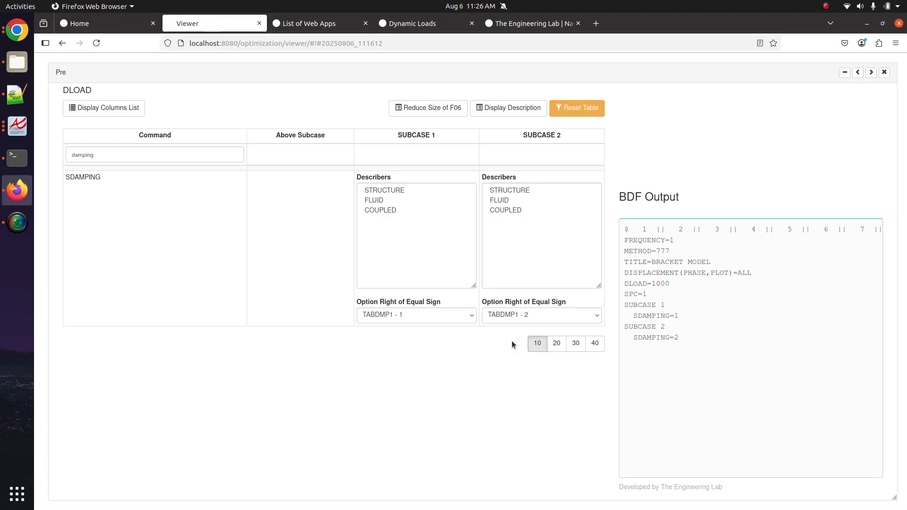
scroll(103, 183, "up", 1)
- Search 'dampi', drop SDAMPING from SUBCASE 2 and inspect the SUBCASE lines in BDF Output
scroll(102, 184, "up", 1)
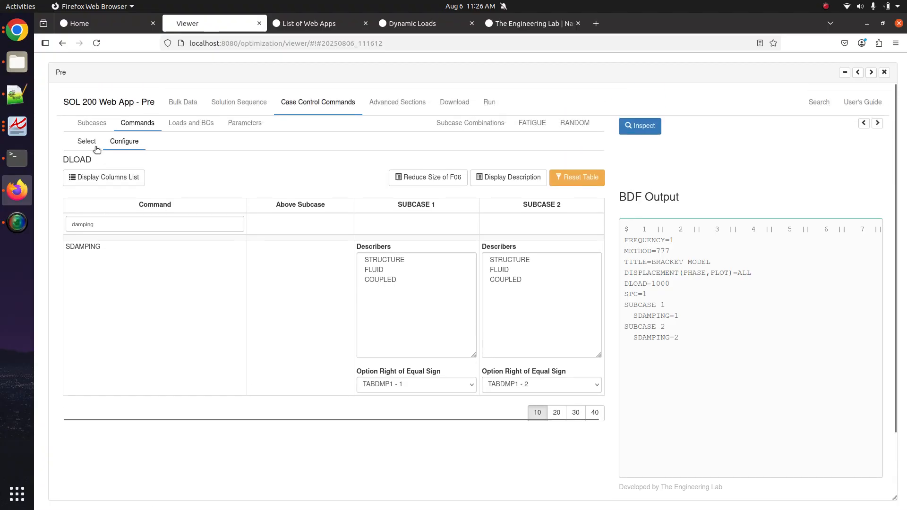
left_click(87, 141)
left_click(141, 225)
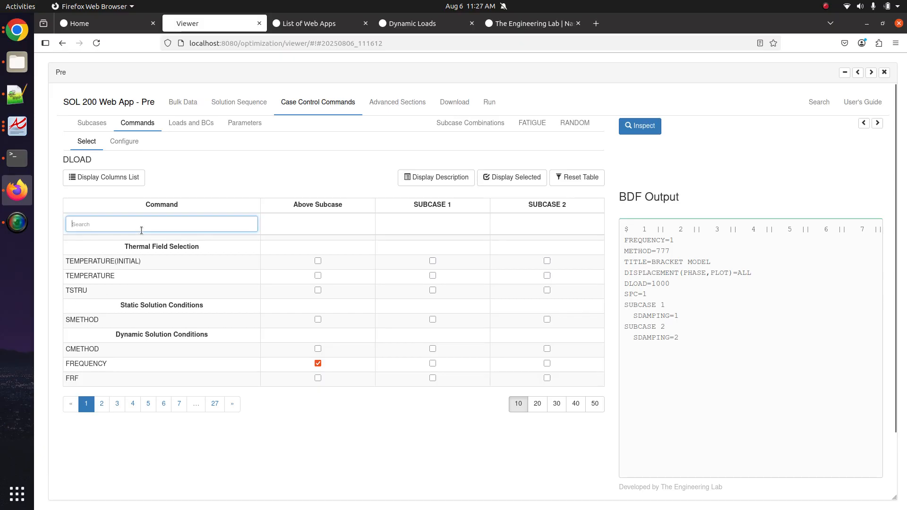
type("dampin")
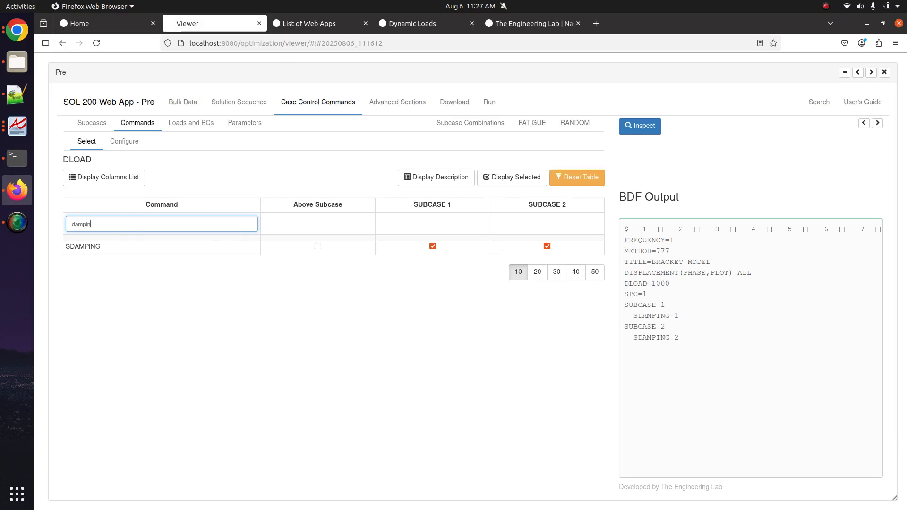
left_click(548, 247)
left_click_drag(627, 305, 626, 240)
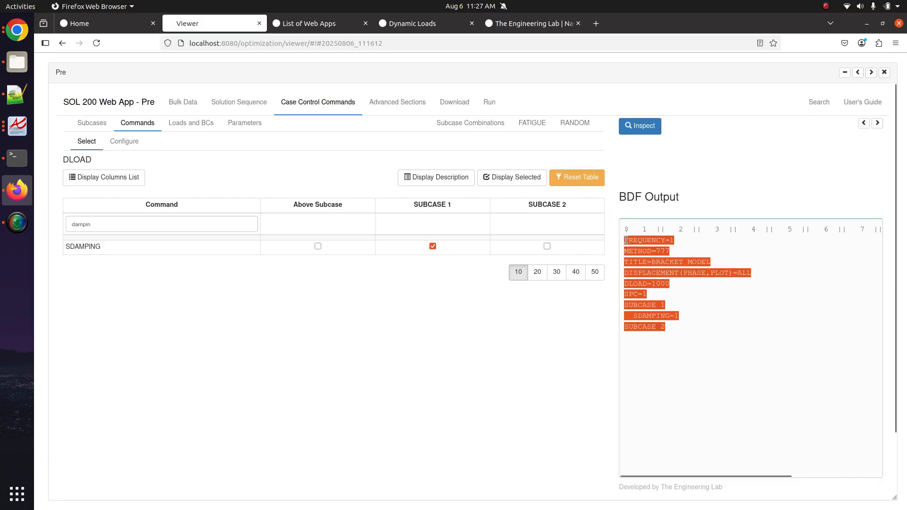
key("ctrl+plus")
key("ctrl+plus")
key("ctrl+plus")
left_click(680, 349)
left_click_drag(689, 413, 694, 381)
left_click(626, 381)
left_click_drag(642, 401, 719, 393)
left_click(646, 410)
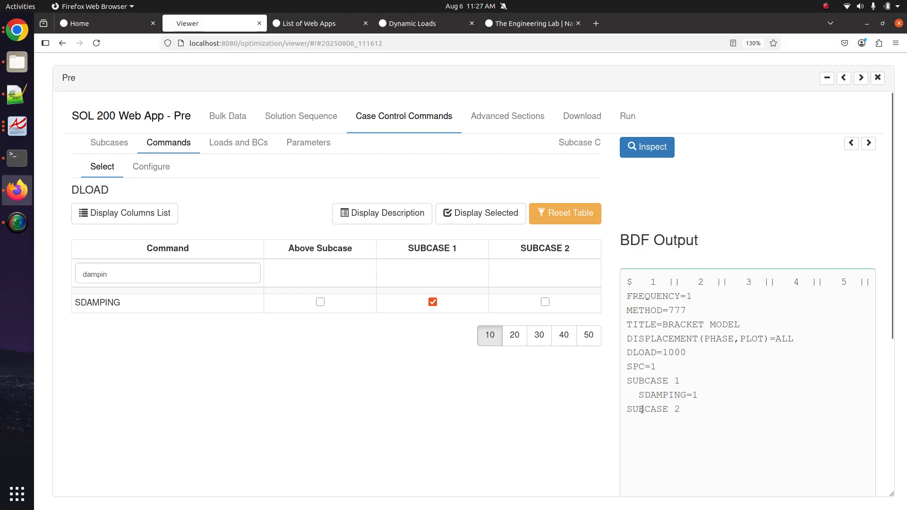
left_click_drag(628, 410, 687, 412)
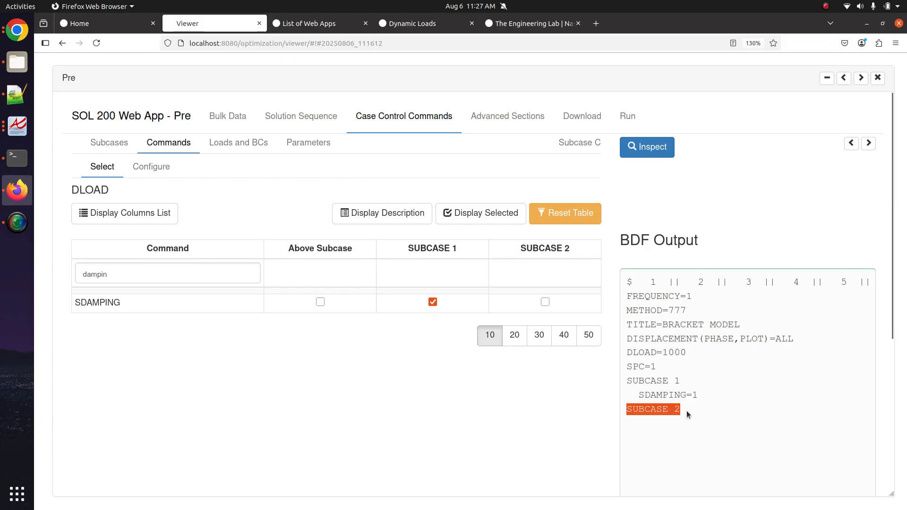
left_click(686, 410)
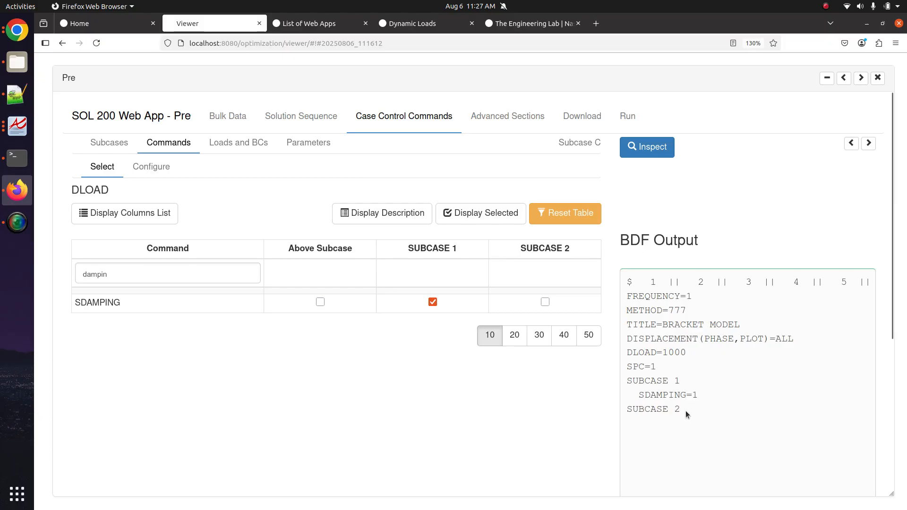
triple_click(651, 410)
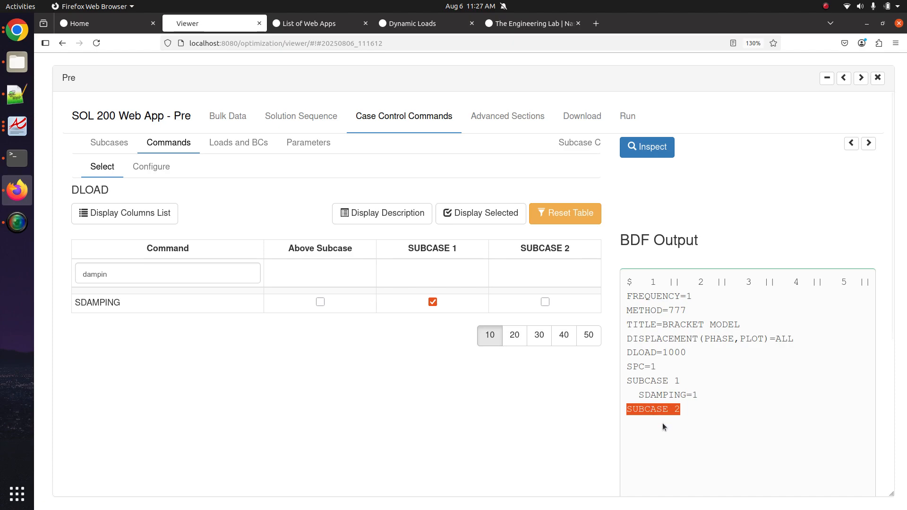
left_click(662, 417)
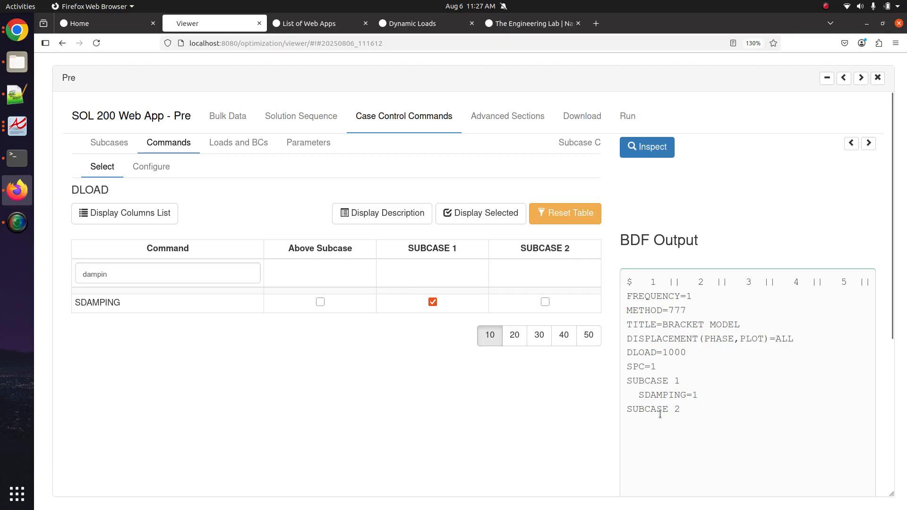
- Re-enable SDAMPING in SUBCASE 2, confirm SDAMPING=2 reappears, then switch to Notepad++
left_click(565, 308)
left_click_drag(700, 422, 647, 423)
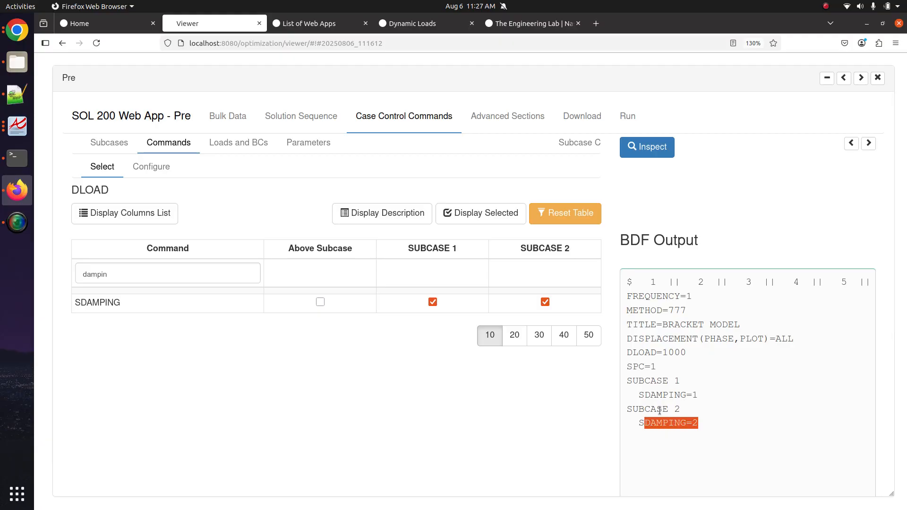
left_click_drag(707, 430, 648, 404)
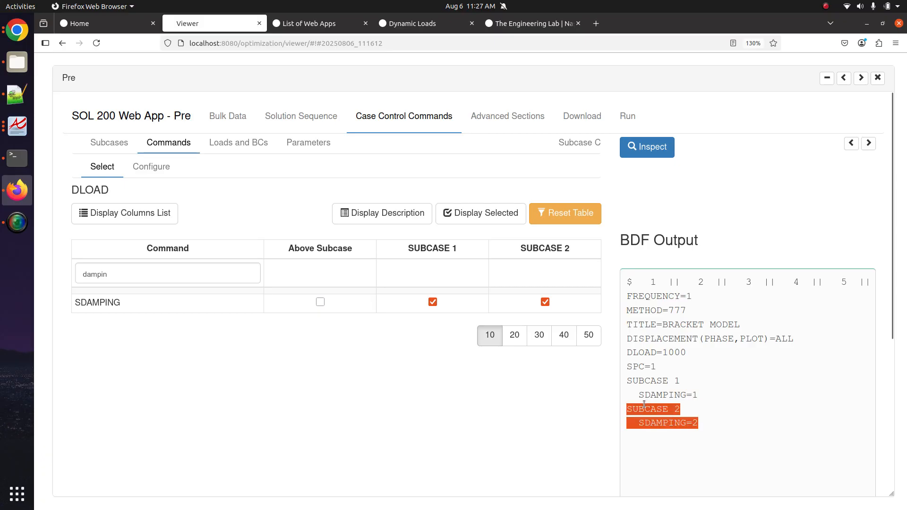
left_click(415, 445)
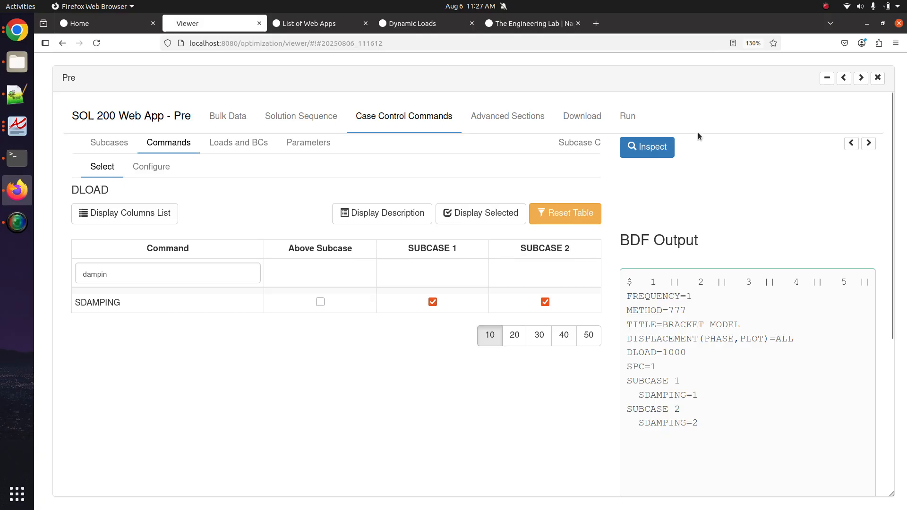
key("ctrl+minus")
key("ctrl+minus")
key("ctrl+minus")
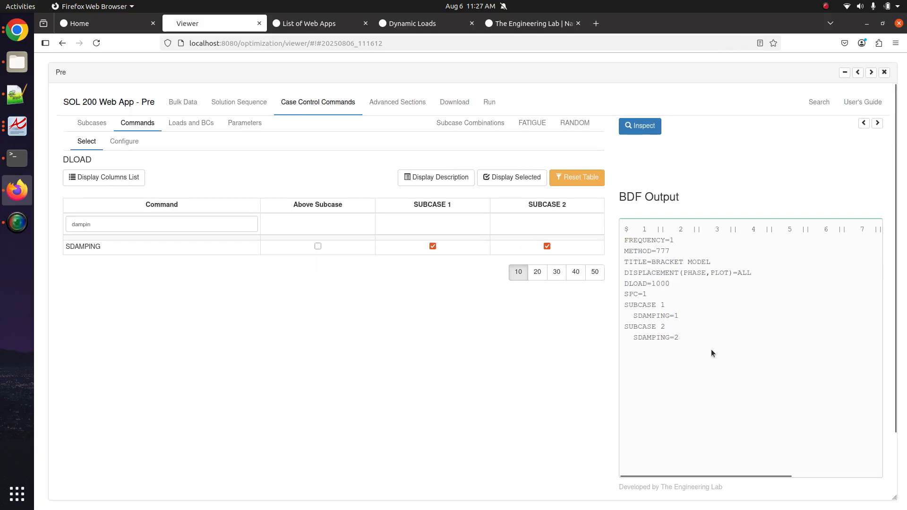
key("alt+Tab")
- Prefix 'x' on the SUBCASE 1, SDAMPING=1, SUBCASE 2 and SDAMPING=2 note lines, then return to Firefox
left_click(137, 203)
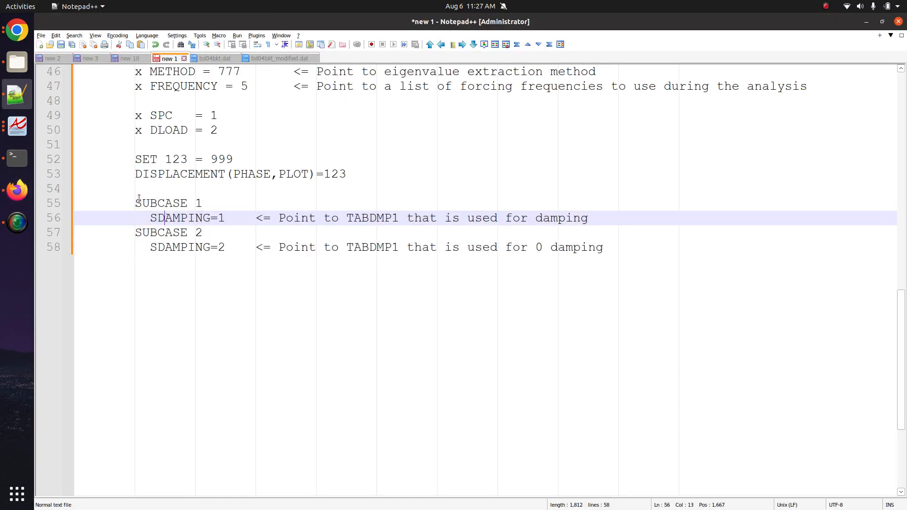
type("x")
key("Down")
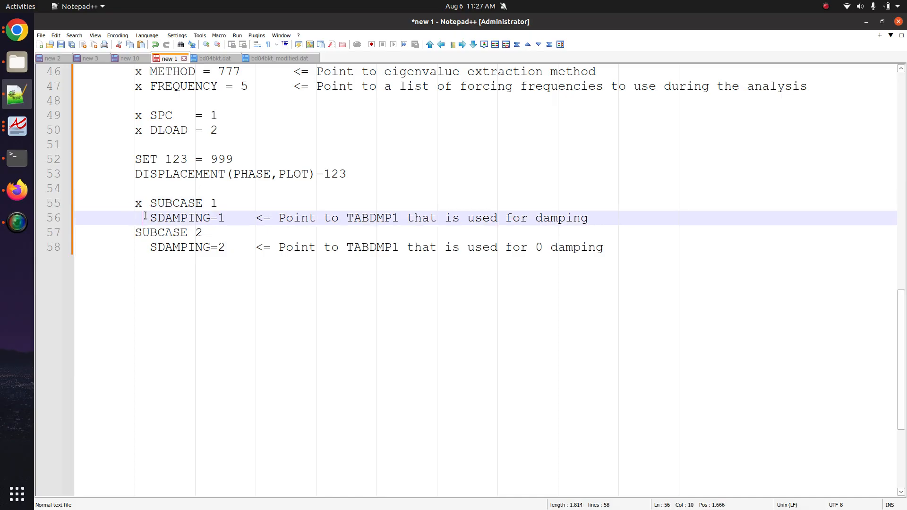
type("x")
left_click(137, 231)
type("x")
key("Down")
type("x")
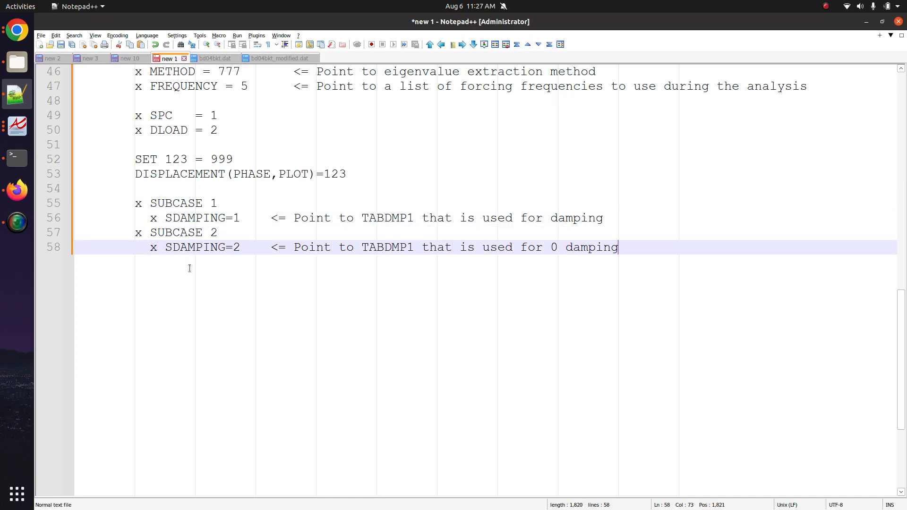
scroll(188, 265, "up", 2)
double_click(188, 261)
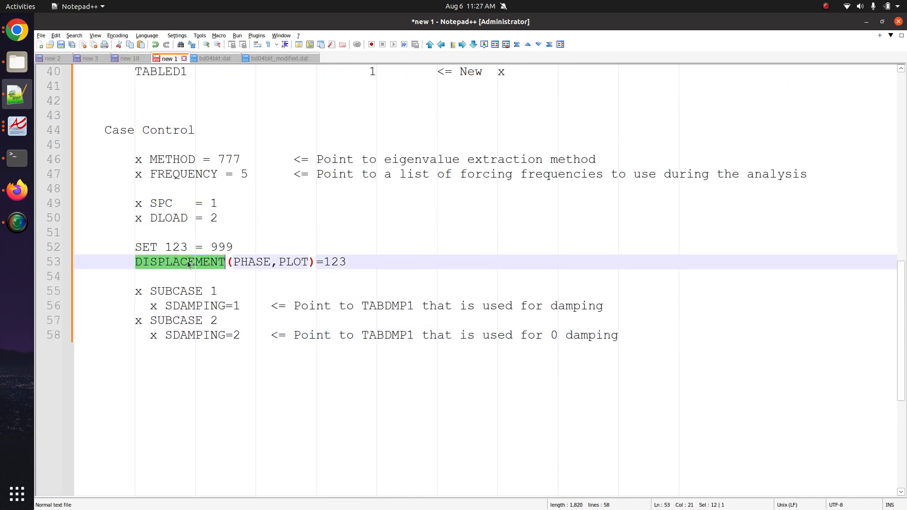
left_click(17, 190)
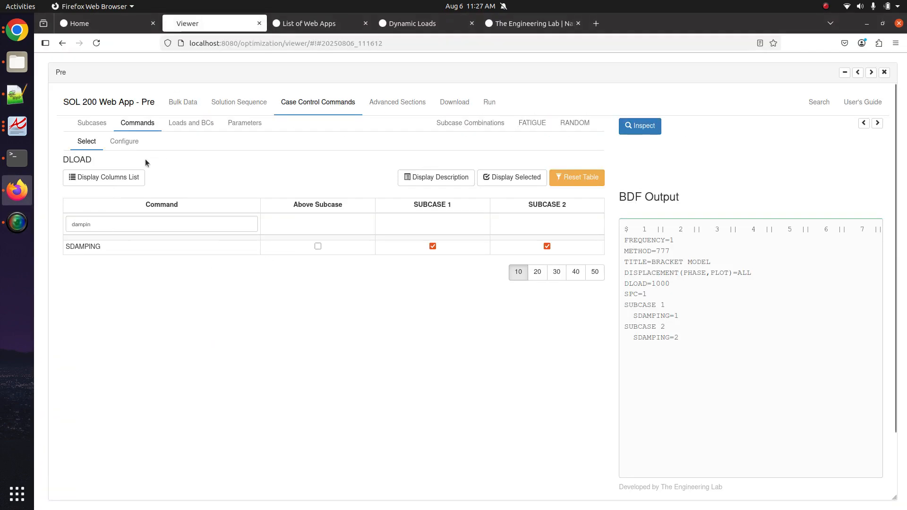
- Search 'disp' and verify DISPLACEMENT(PHASE,PLOT)=ALL appears in the BDF output
left_click(97, 146)
left_click(126, 224)
type("disp")
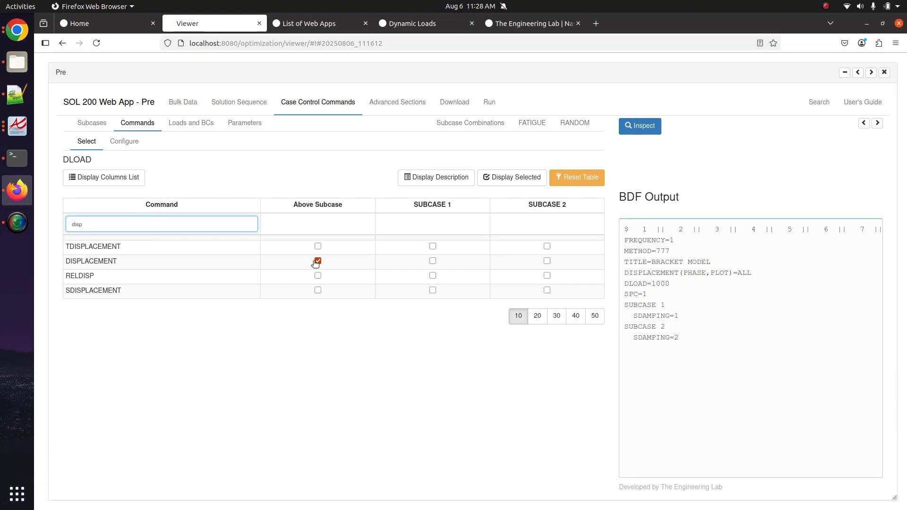
triple_click(630, 273)
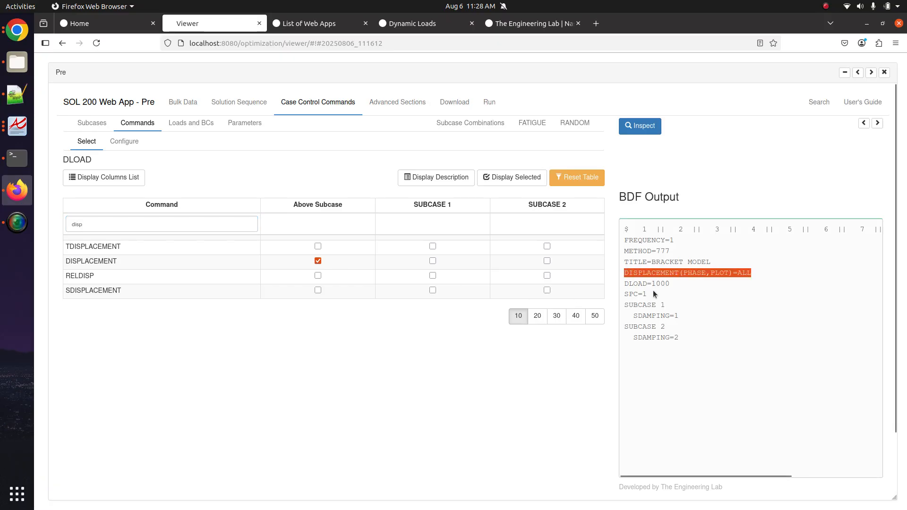
left_click_drag(628, 304, 686, 354)
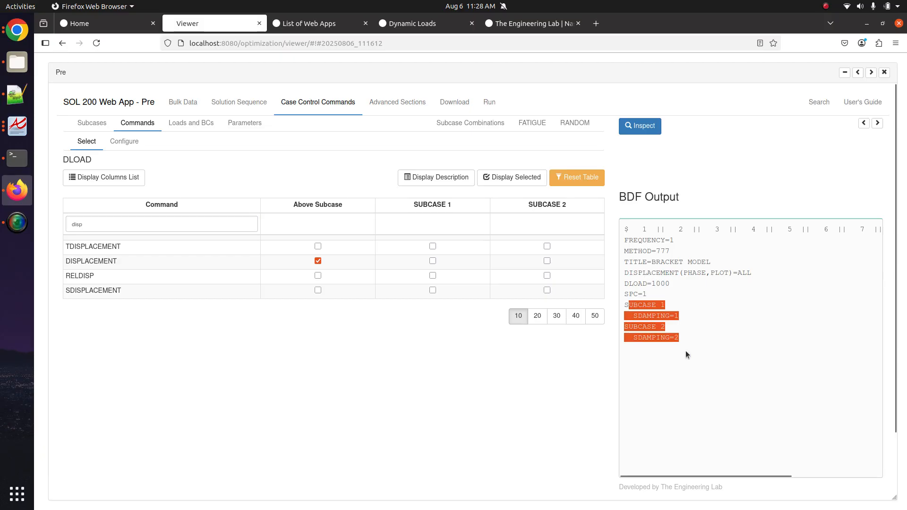
left_click(460, 378)
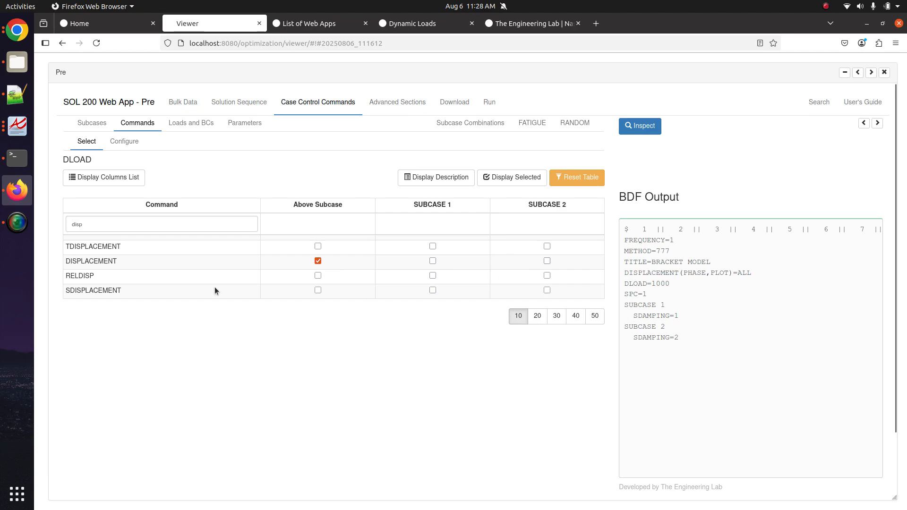
- Confirm DISPLACEMENT's output grid option stays ALL, then go to the Bulk Data entries
left_click(125, 141)
scroll(162, 276, "down", 5)
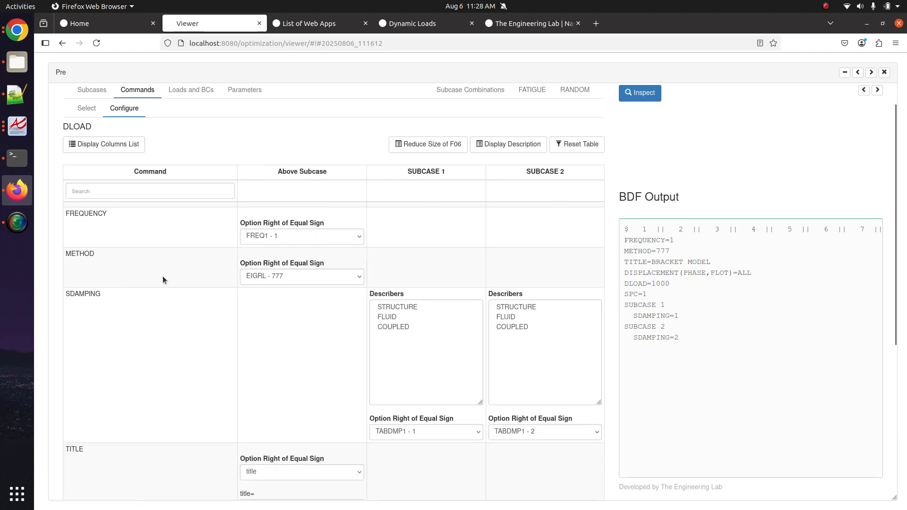
scroll(158, 296, "down", 2)
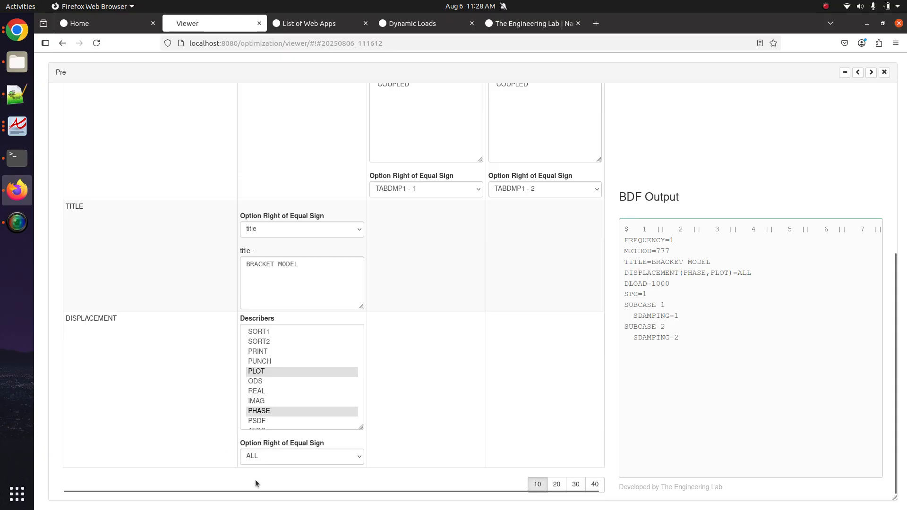
left_click(283, 457)
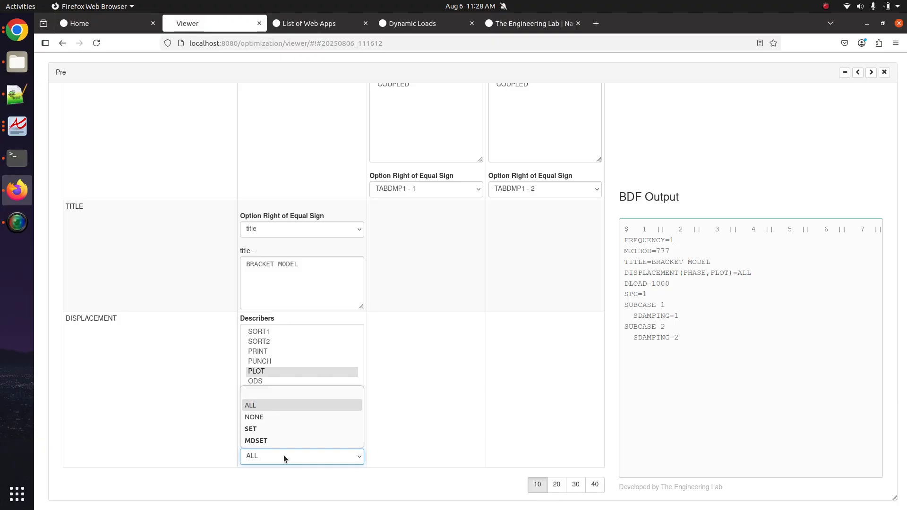
left_click(484, 389)
scroll(116, 367, "up", 6)
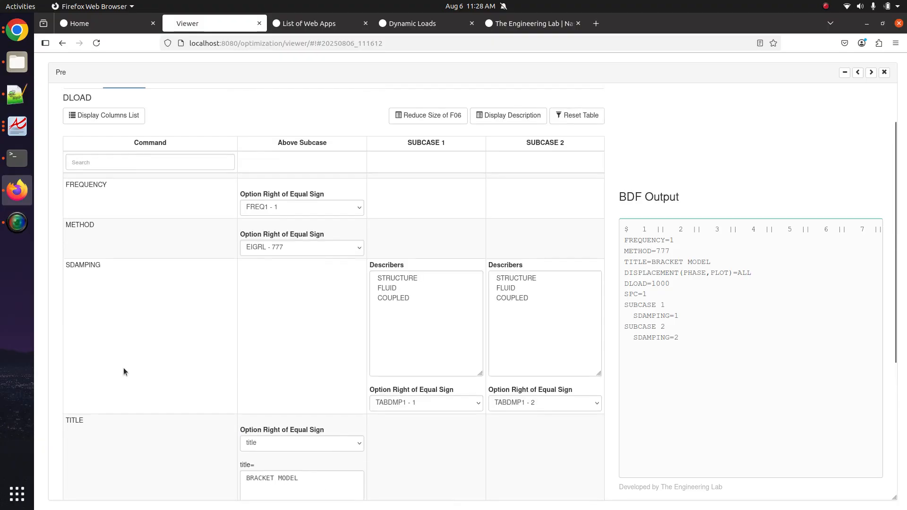
left_click(185, 103)
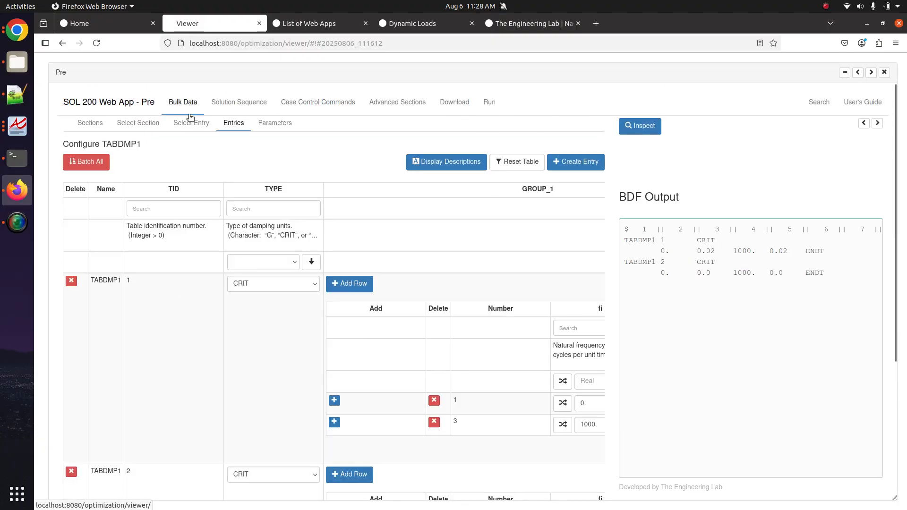
- Open the SET bulk data entry and dock the Pre panel to reveal the bracket model
left_click(203, 126)
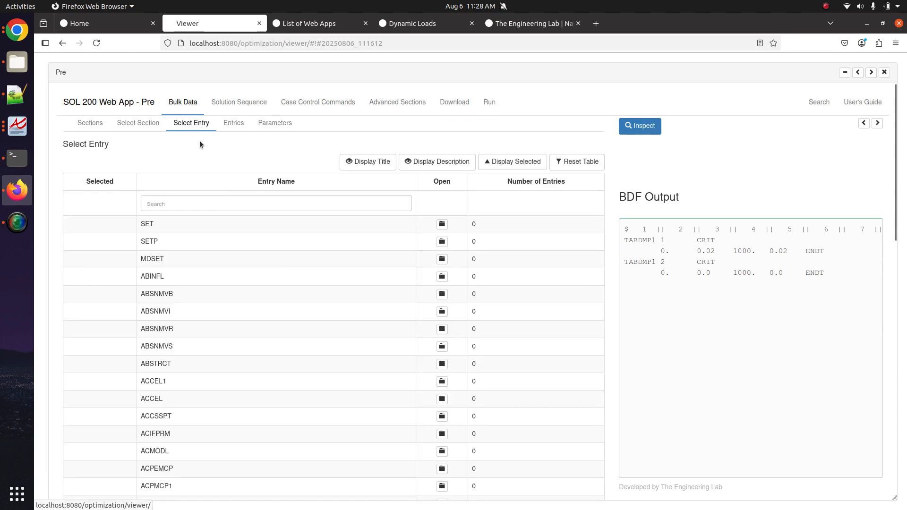
left_click(217, 201)
type("set")
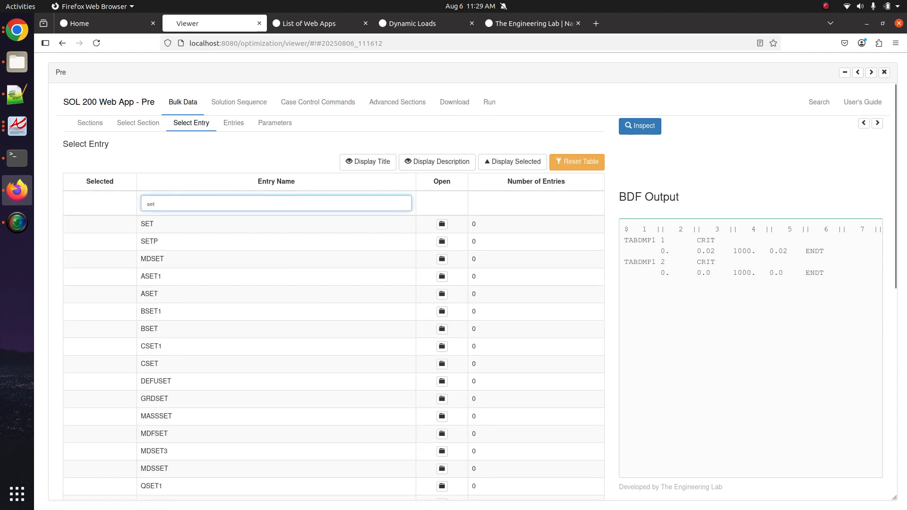
left_click(423, 225)
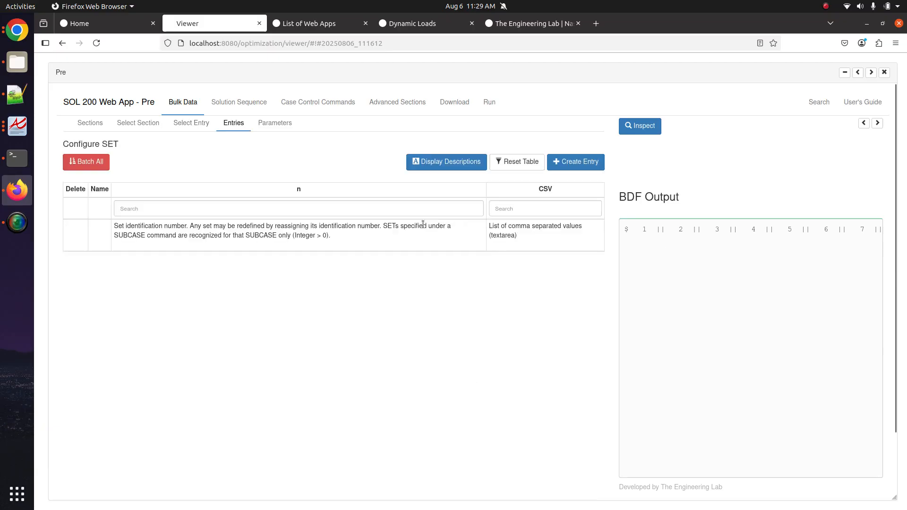
left_click(877, 123)
left_click(872, 73)
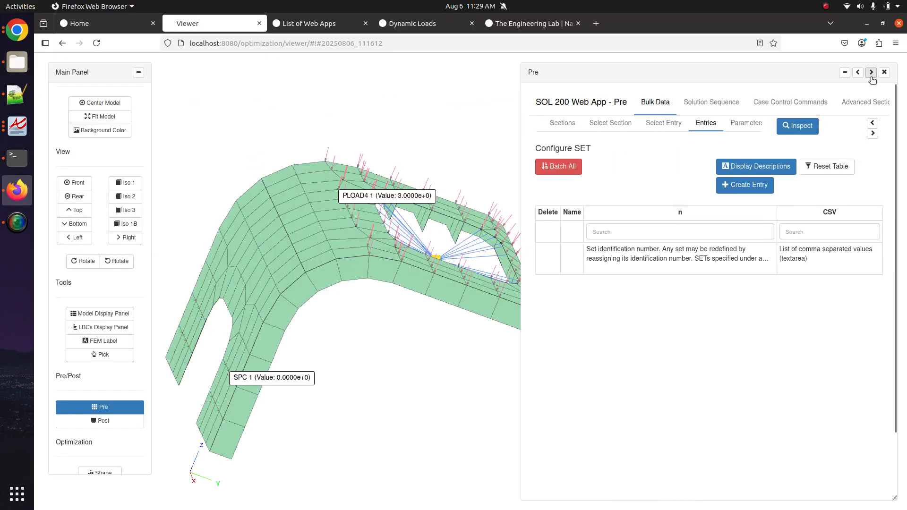
left_click(871, 76)
left_click_drag(444, 230, 437, 293)
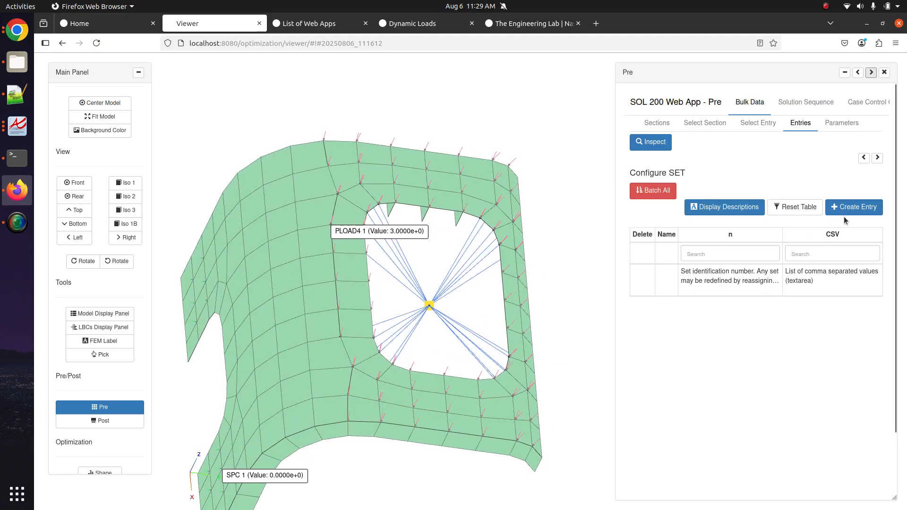
- Add a new SET 1 entry and pick centre node 999 into its list
left_click(863, 209)
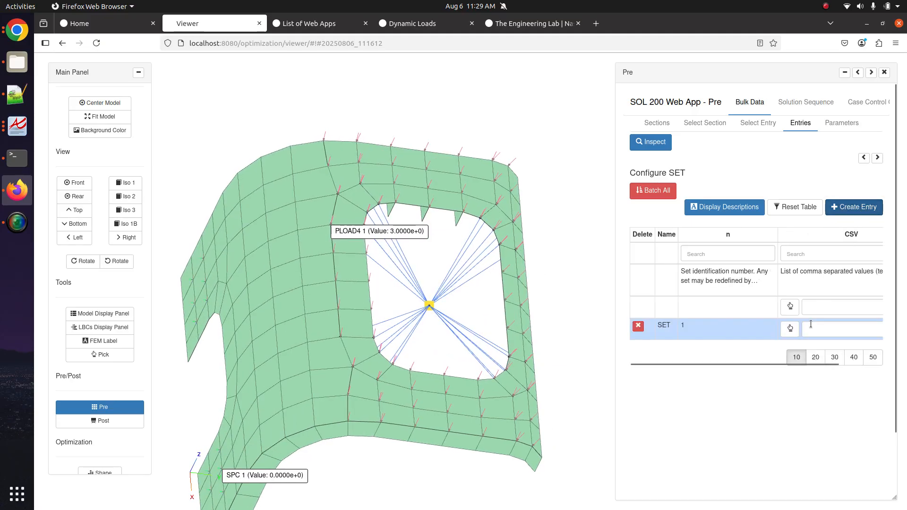
left_click(789, 330)
left_click_drag(351, 307, 290, 281)
left_click(529, 217)
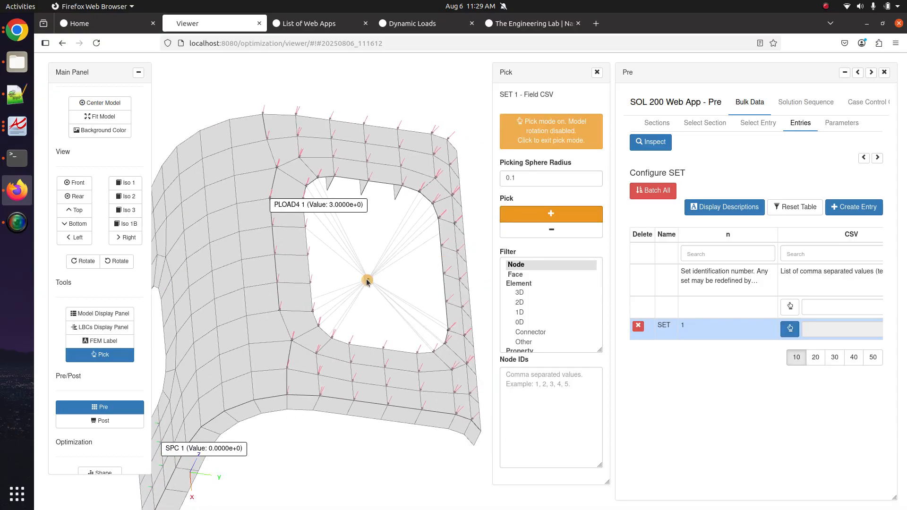
left_click(368, 278)
left_click(522, 218)
- Close node picking, restore the Pre panel and show the BDF output for SET 1 = 999
scroll(373, 305, "up", 5)
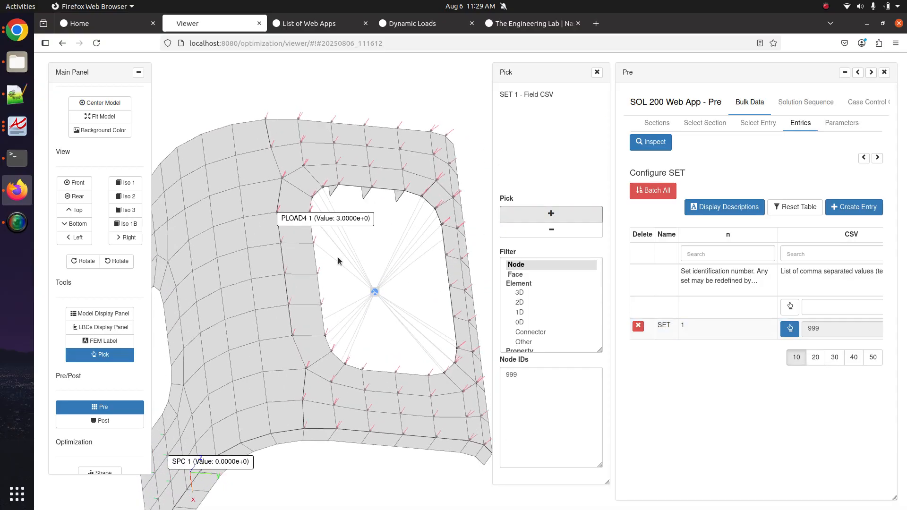
scroll(329, 315, "down", 5)
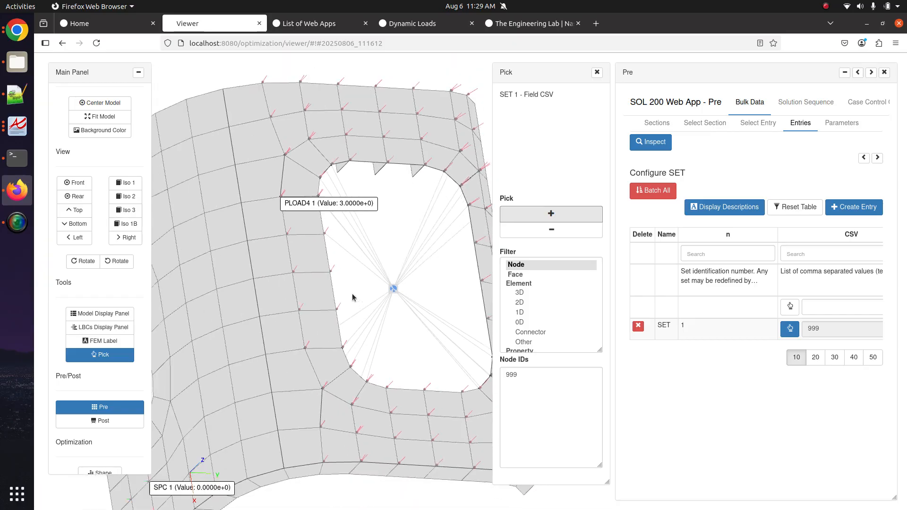
scroll(385, 303, "up", 8)
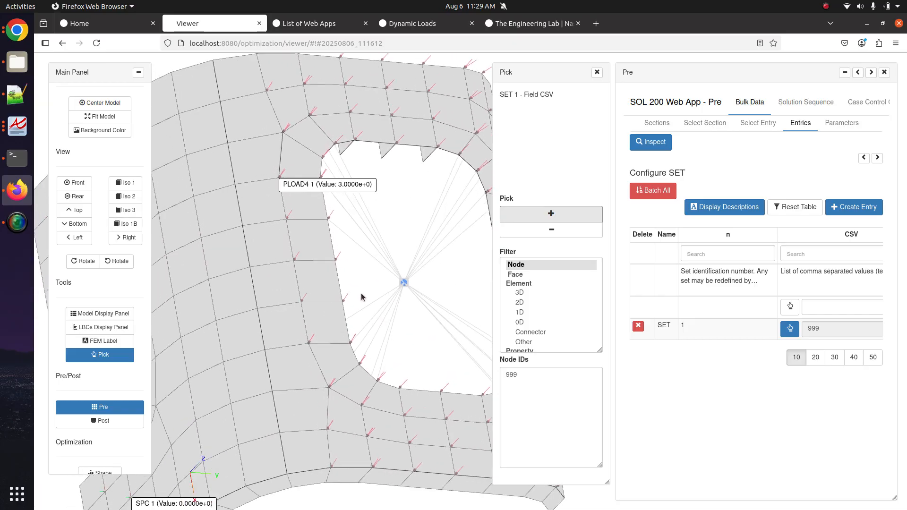
scroll(476, 293, "down", 3)
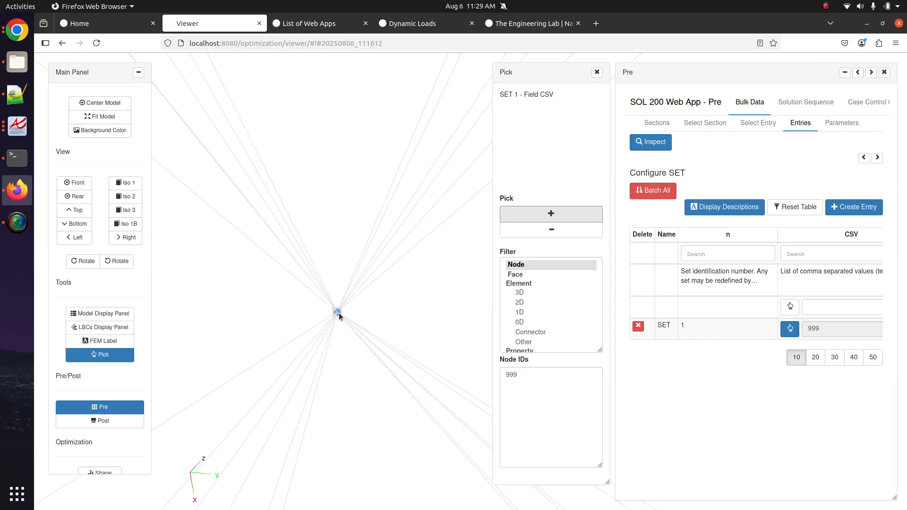
scroll(337, 302, "down", 6)
left_click_drag(412, 277, 354, 268)
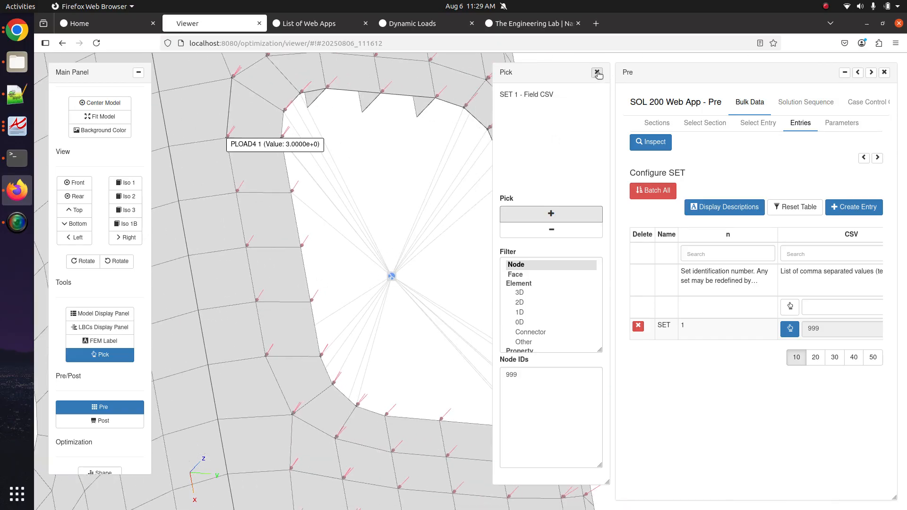
left_click(597, 72)
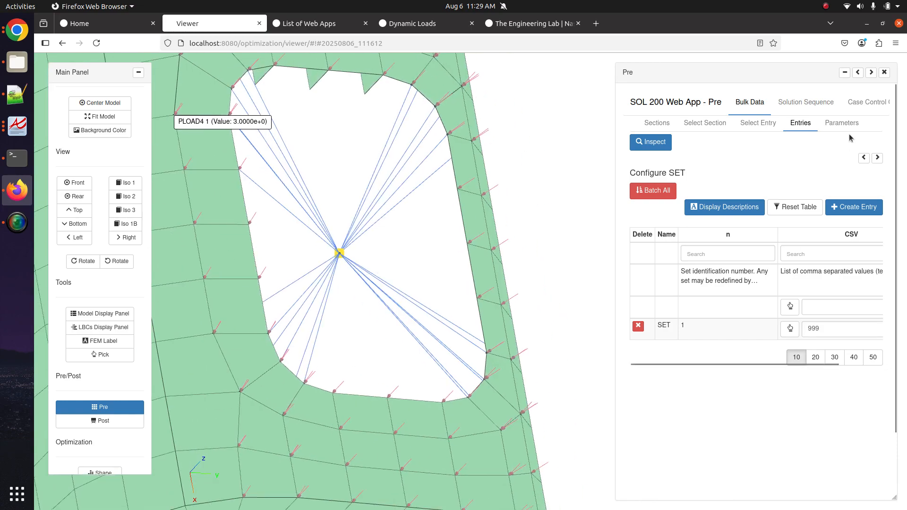
left_click(858, 72)
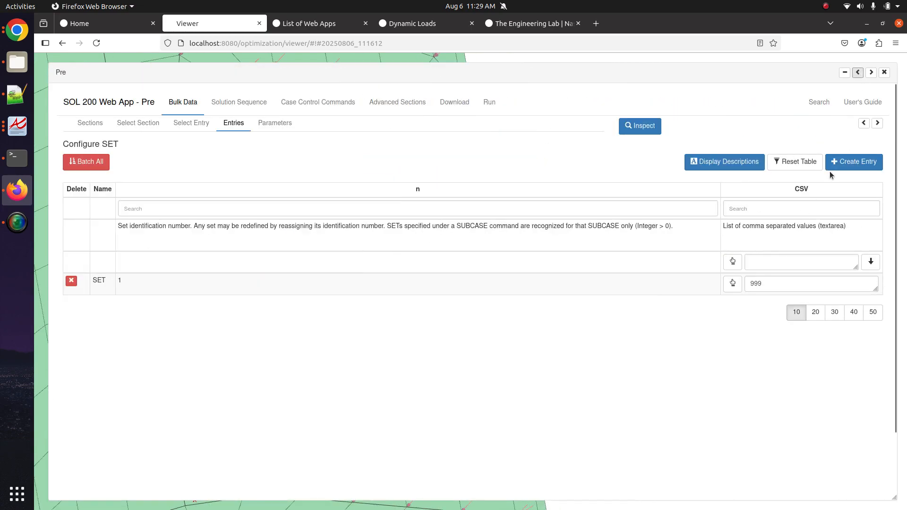
left_click(861, 123)
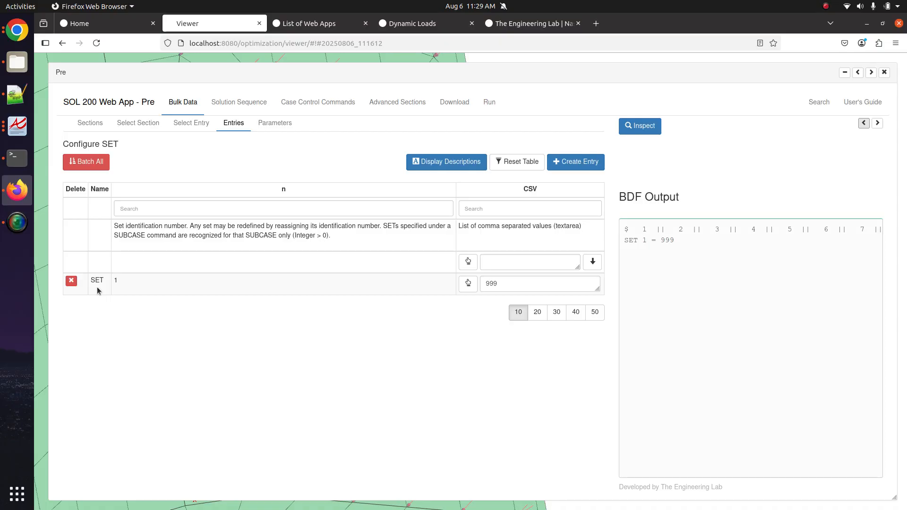
- Search 'disp' and change DISPLACEMENT's output set from ALL to SET - 1
left_click(284, 104)
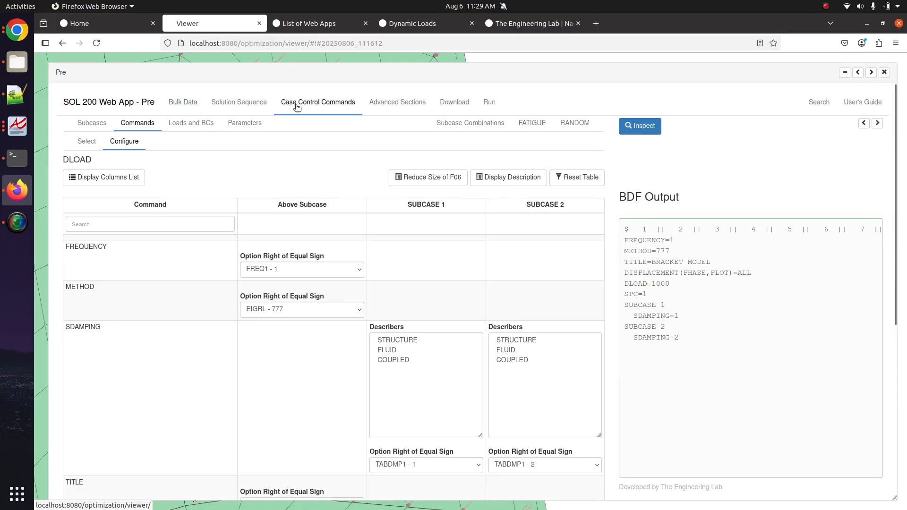
left_click(112, 224)
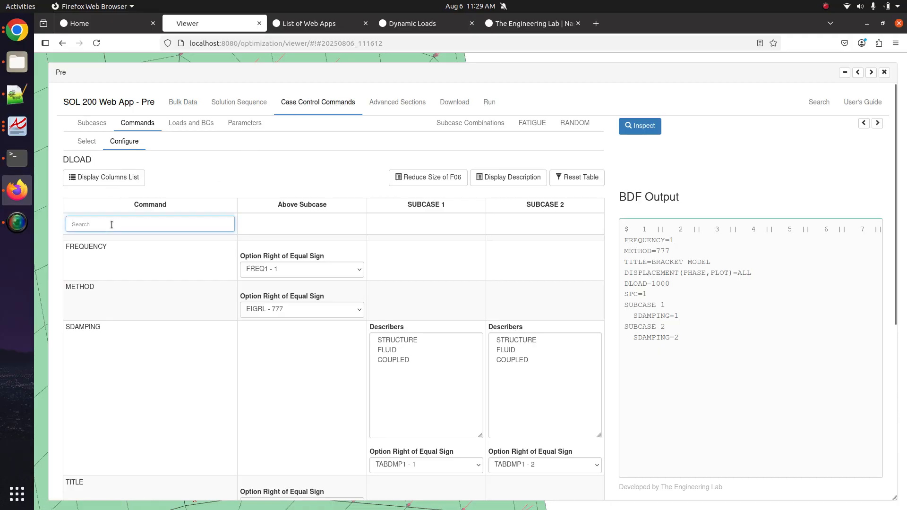
type("disp")
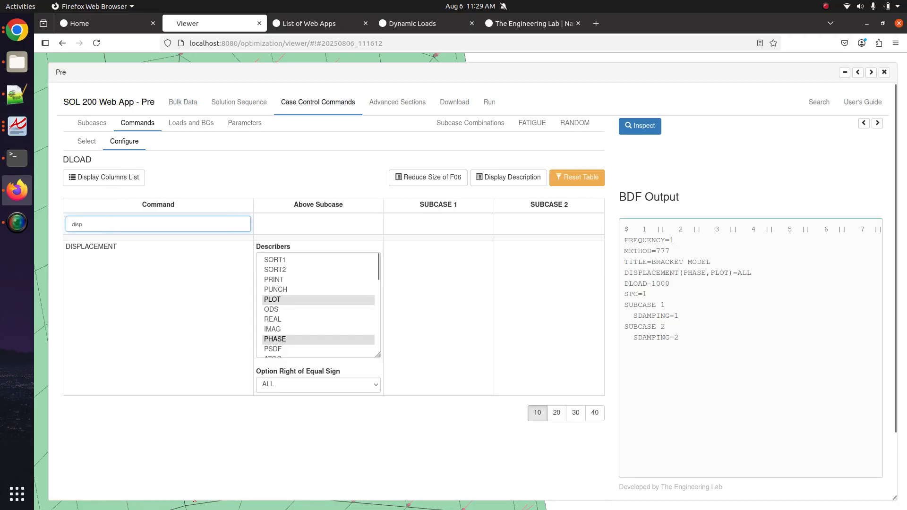
left_click(316, 385)
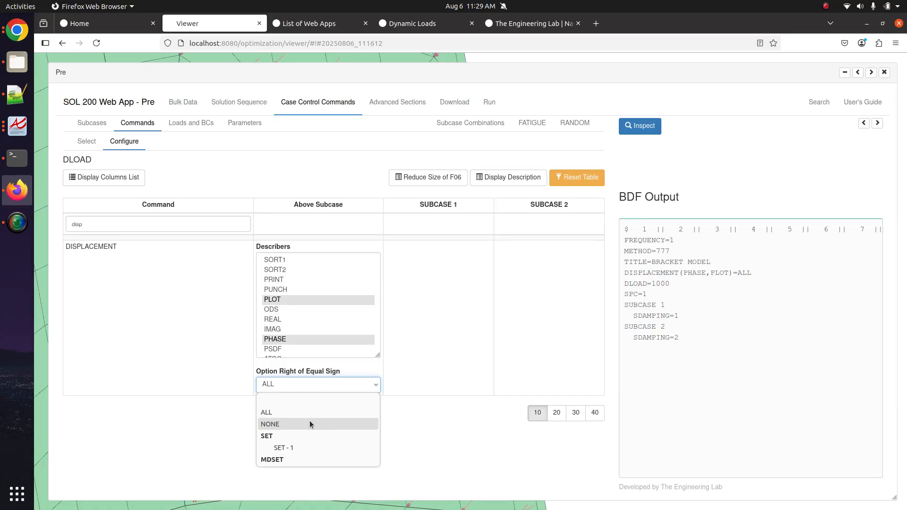
left_click(298, 448)
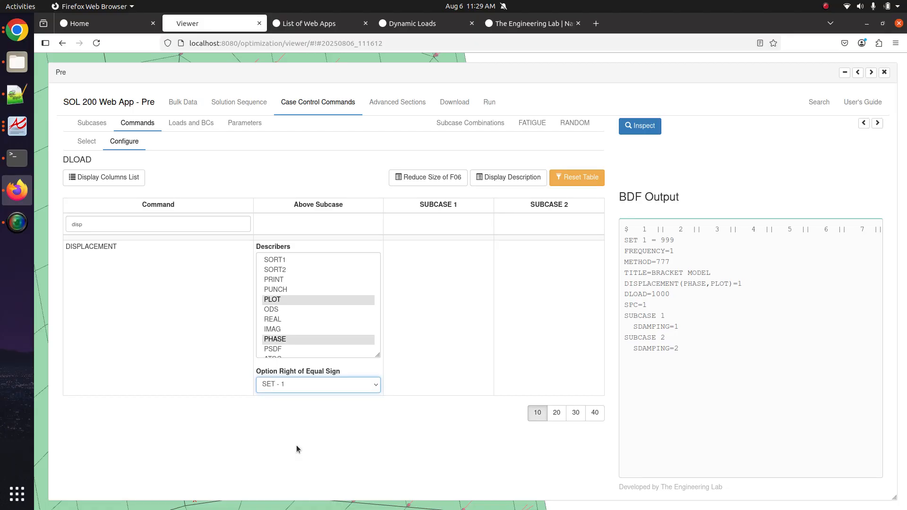
left_click(288, 388)
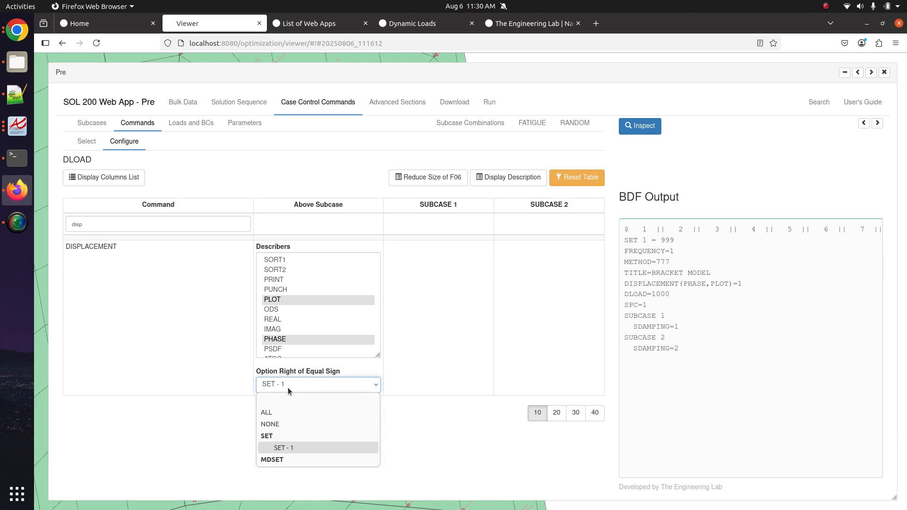
left_click(287, 447)
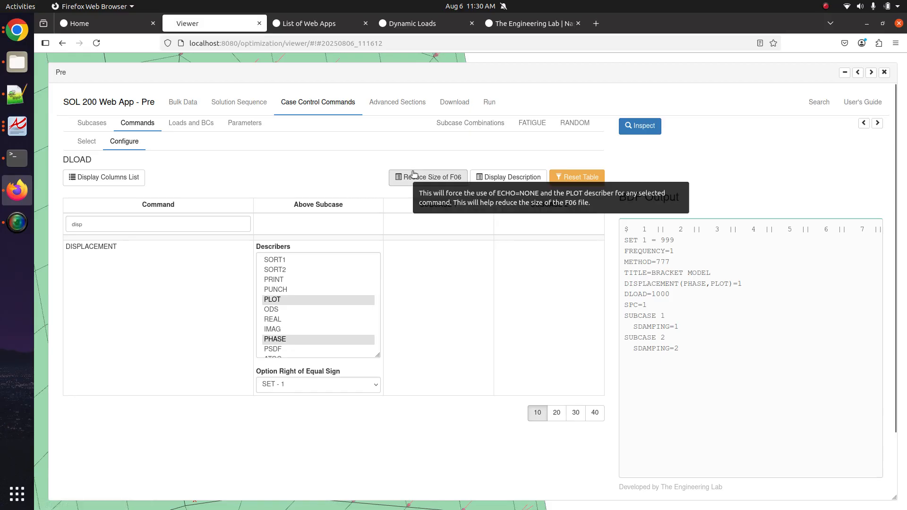
left_click(448, 103)
- Upload the BDF, run the Nastran job and open its model.f06 result file
left_click(452, 229)
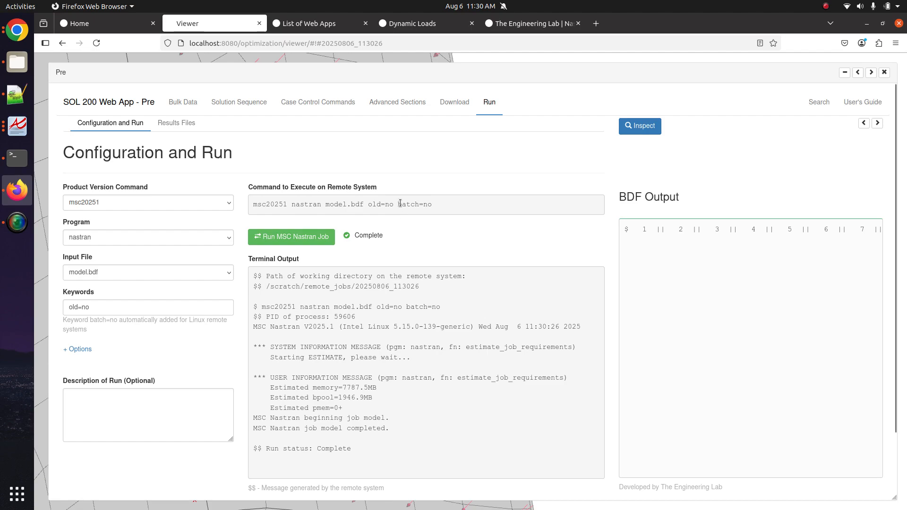
left_click(163, 124)
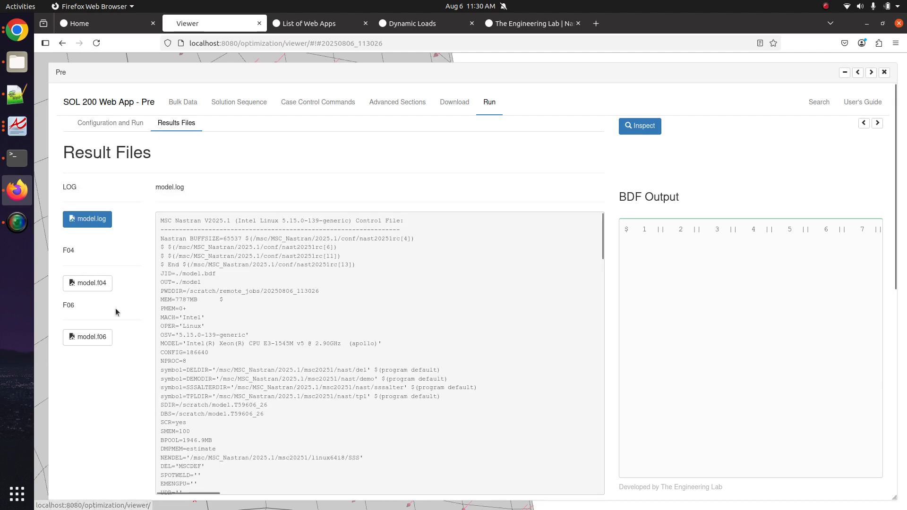
left_click(97, 336)
- Scroll through the sorted bulk data echo in model.f06
scroll(307, 325, "down", 12)
scroll(305, 319, "up", 9)
left_click_drag(257, 269, 453, 367)
scroll(453, 367, "down", 20)
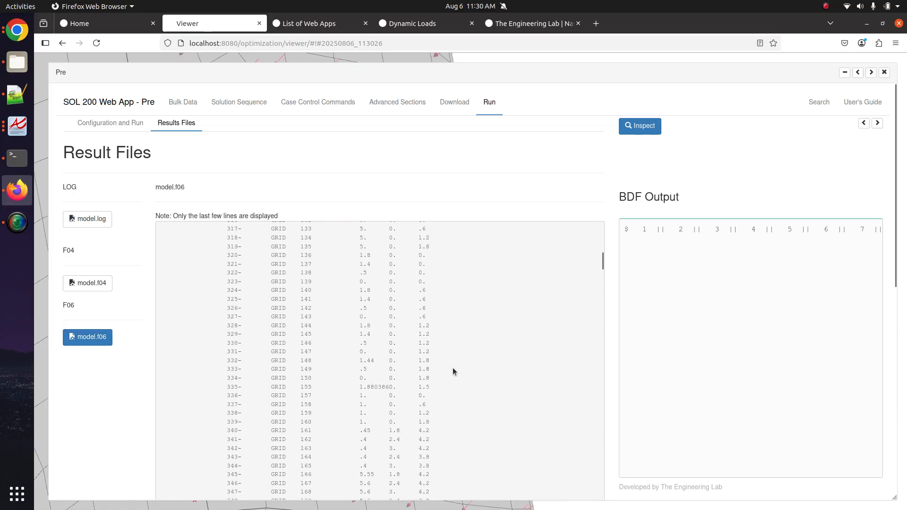
scroll(452, 363, "down", 20)
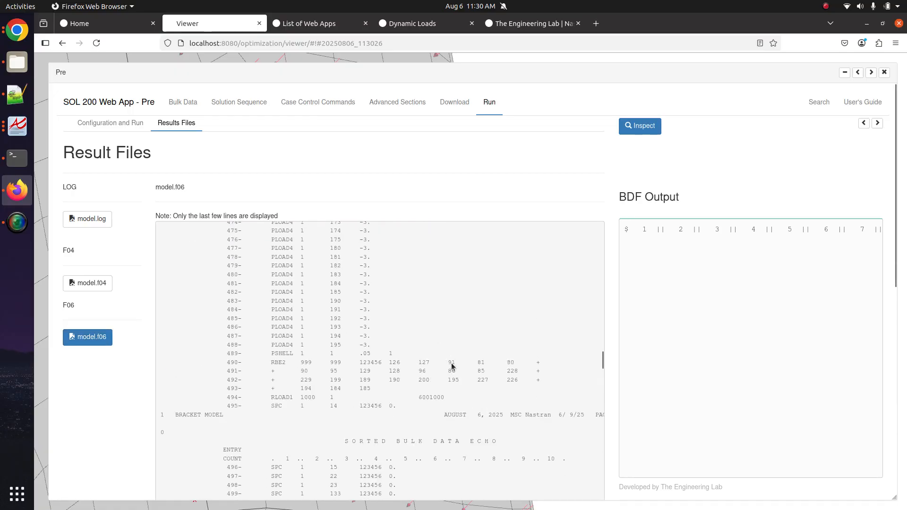
left_click_drag(297, 245, 379, 354)
left_click(378, 353)
scroll(379, 354, "down", 7)
left_click_drag(345, 410, 371, 434)
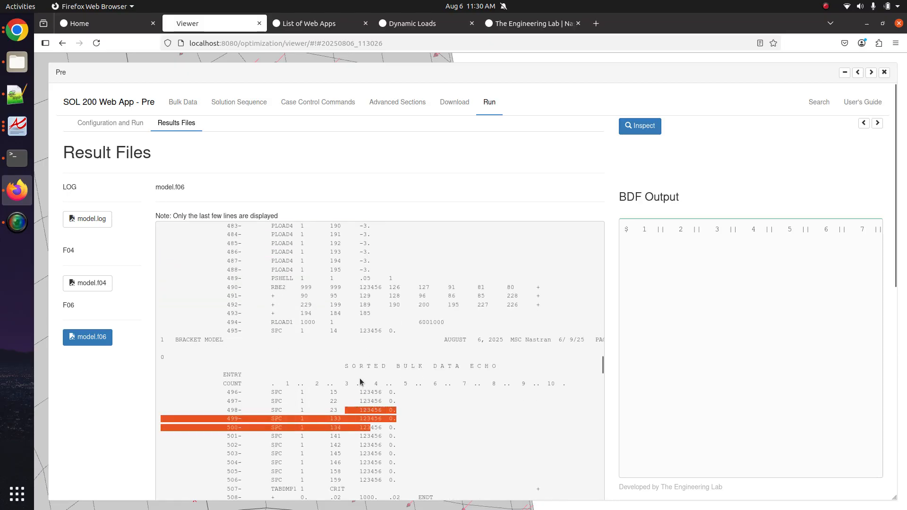
left_click(204, 160)
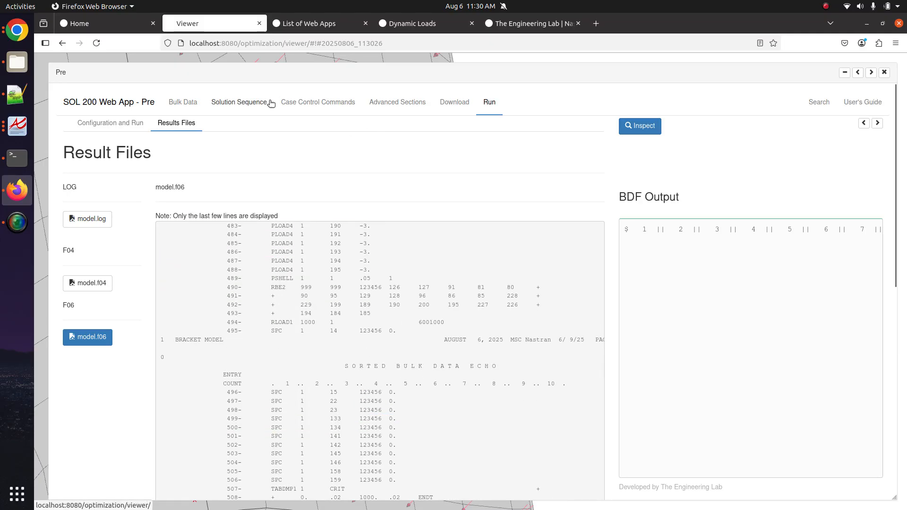
- Add ECHO=NONE via Reduce Size of F06 and rerun the uploaded BDF
left_click(288, 101)
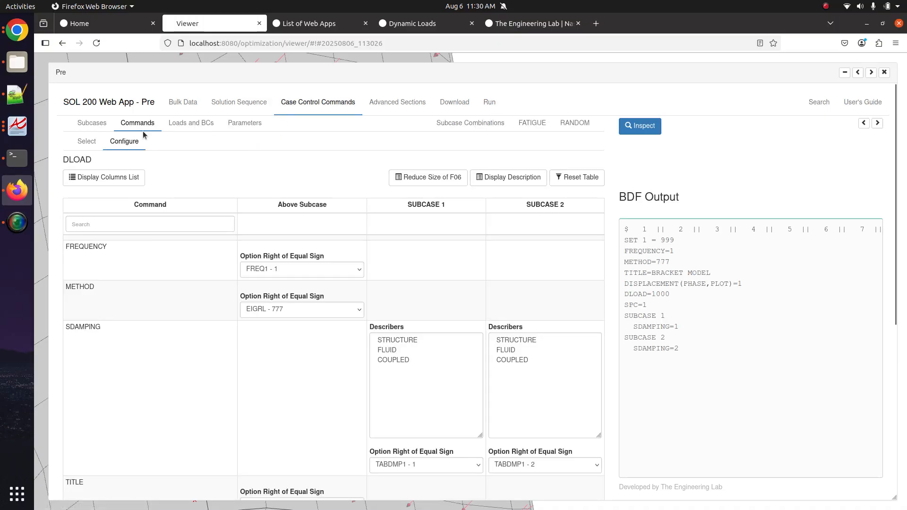
left_click(417, 184)
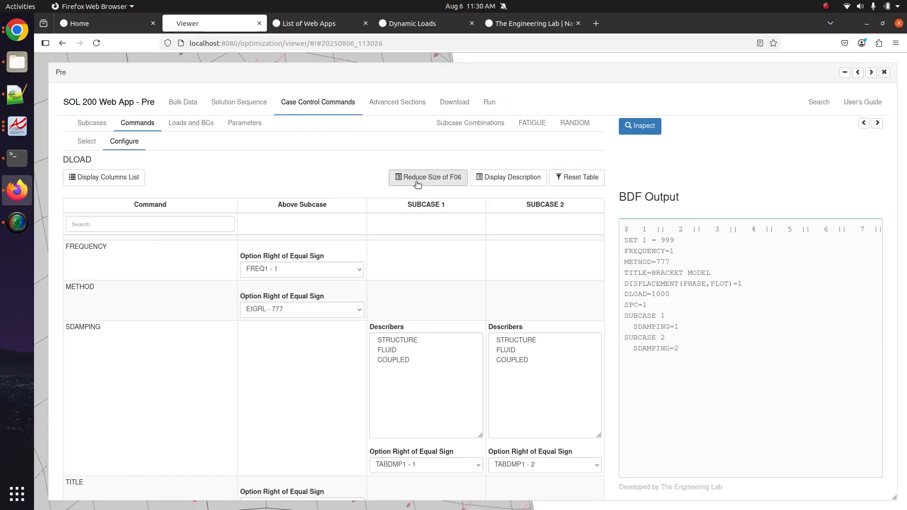
left_click(455, 102)
left_click(454, 231)
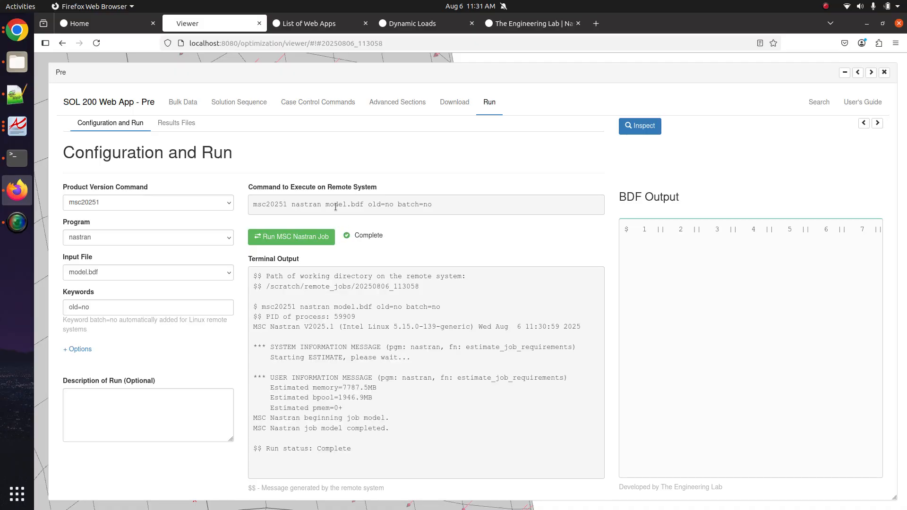
- Open the new run's model.f06 and scroll through its listing
left_click(177, 123)
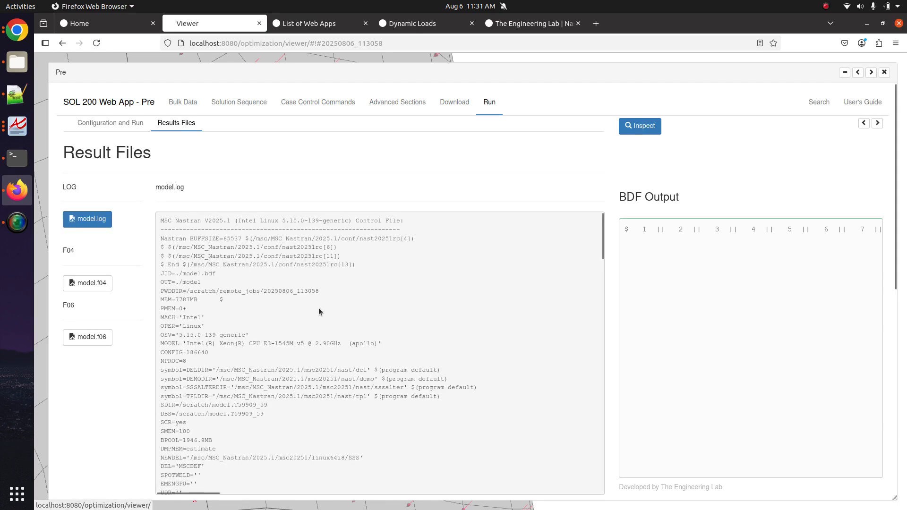
left_click(88, 336)
scroll(325, 300, "up", 15)
scroll(325, 300, "up", 10)
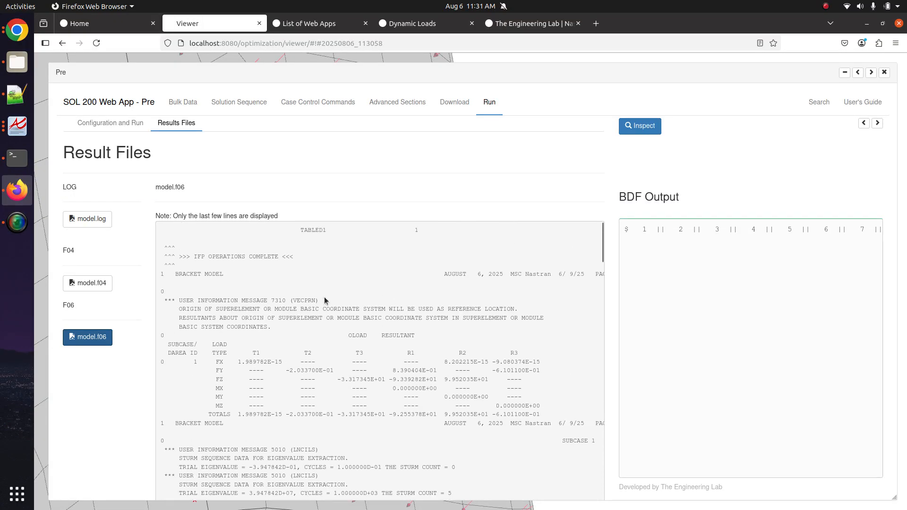
left_click_drag(319, 251, 370, 355)
left_click(371, 355)
scroll(371, 355, "down", 8)
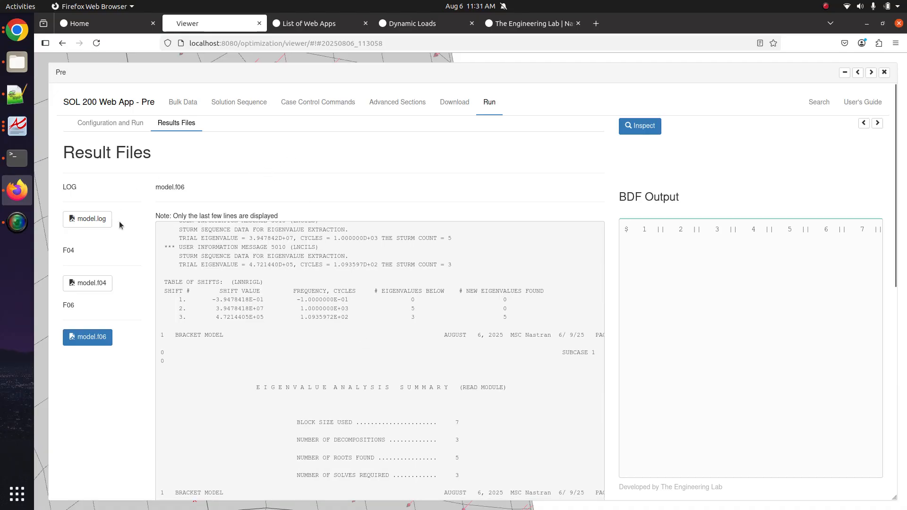
scroll(129, 236, "down", 10)
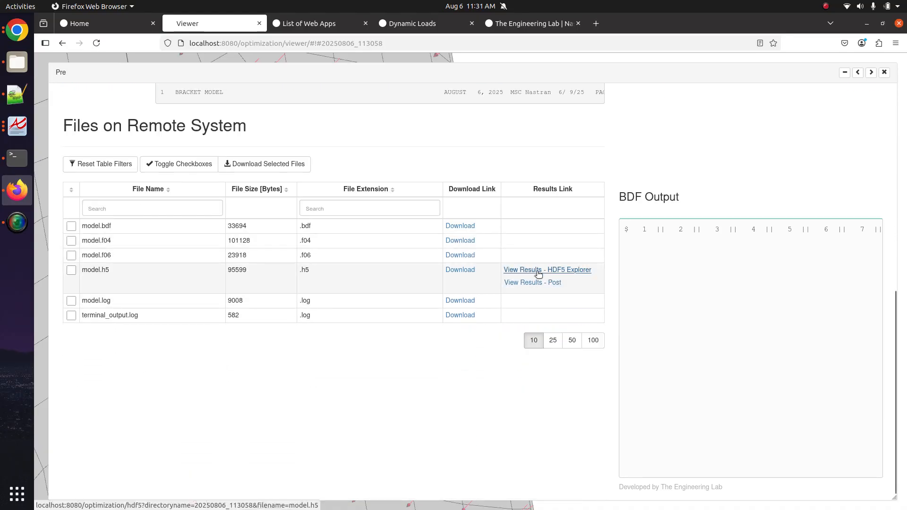
scroll(311, 274, "up", 10)
- Open model.h5 in the HDF5 Explorer, then switch to the Quick Reference Guide PDF
left_click(133, 123)
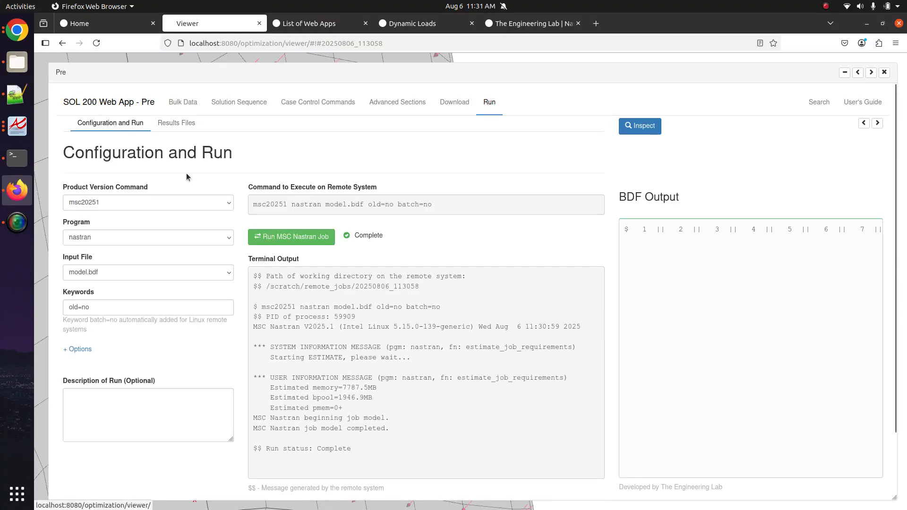
left_click(186, 126)
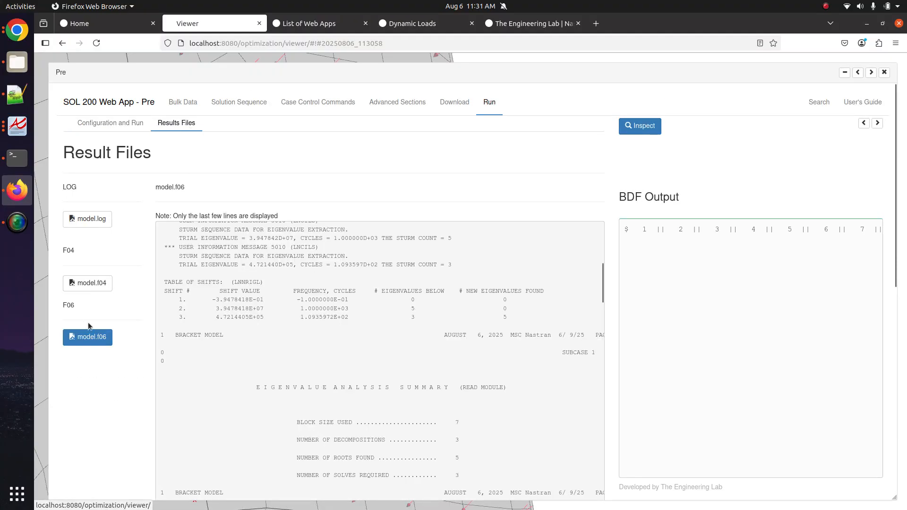
scroll(88, 336, "down", 10)
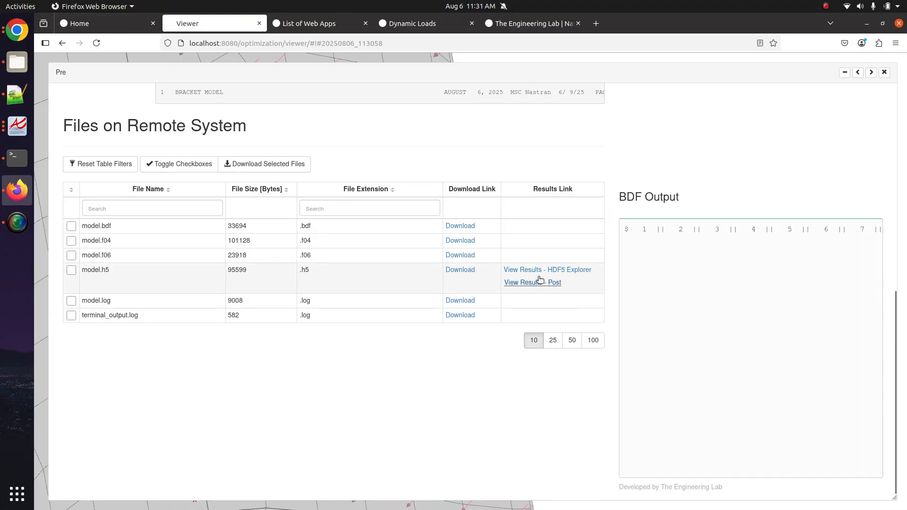
left_click(547, 269)
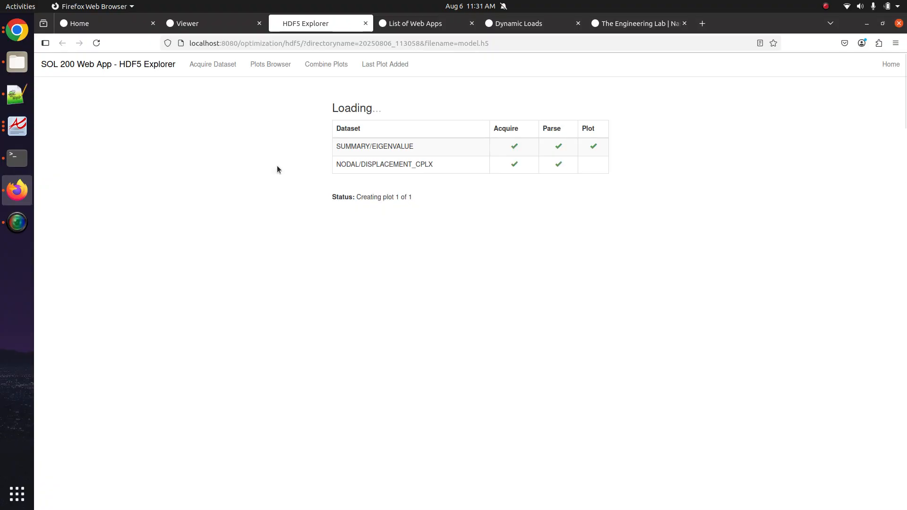
left_click(17, 126)
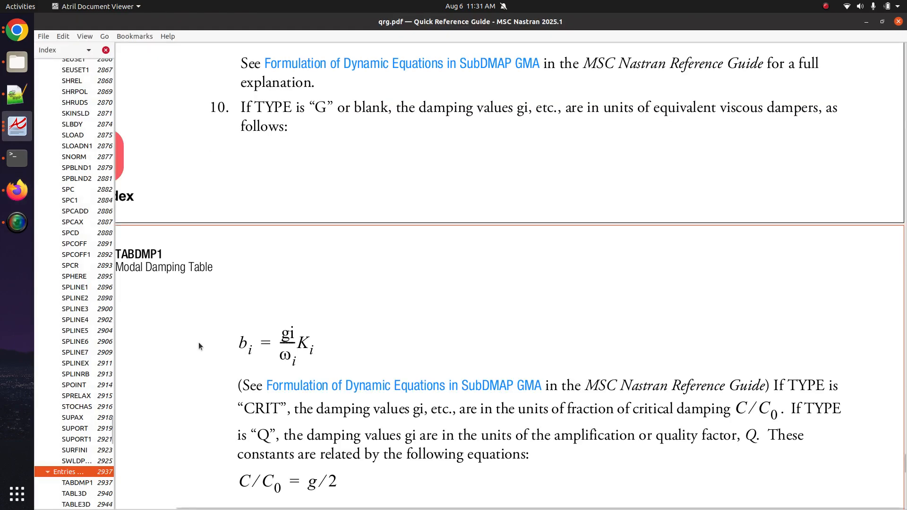
- In basdyn.pdf, find Figure 4-20 and highlight 'z-displacement', then return to the HDF5 Explorer plots
left_click(17, 126)
left_click(109, 94)
scroll(435, 291, "down", 10)
scroll(435, 291, "down", 15)
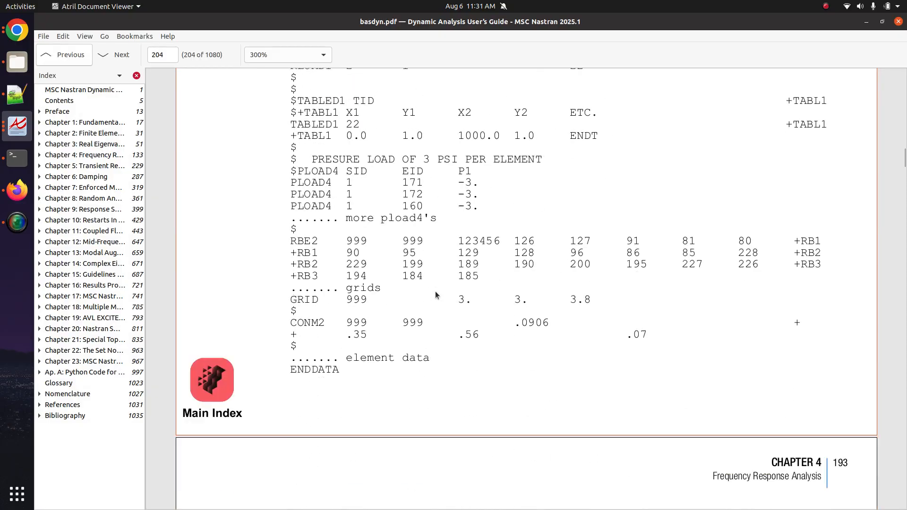
scroll(435, 295, "up", 2)
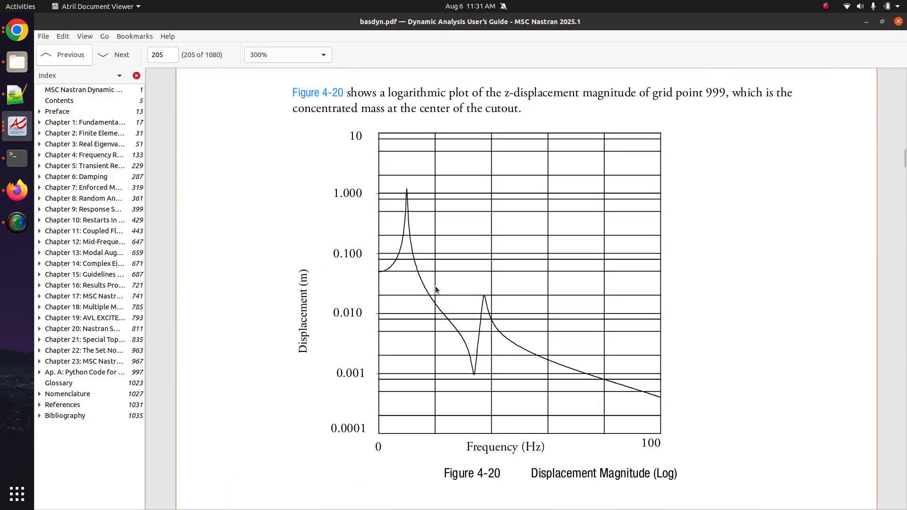
scroll(435, 283, "up", 2)
left_click_drag(499, 138, 579, 138)
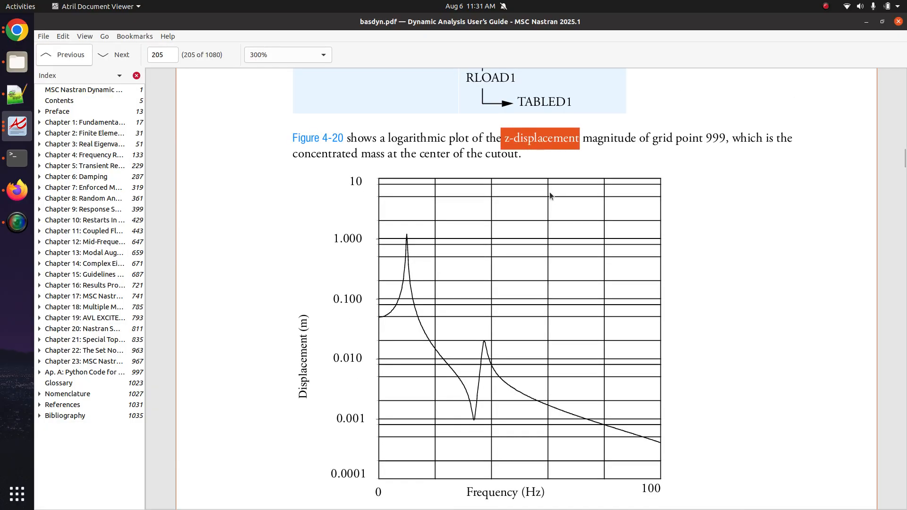
left_click(6, 33)
left_click(17, 190)
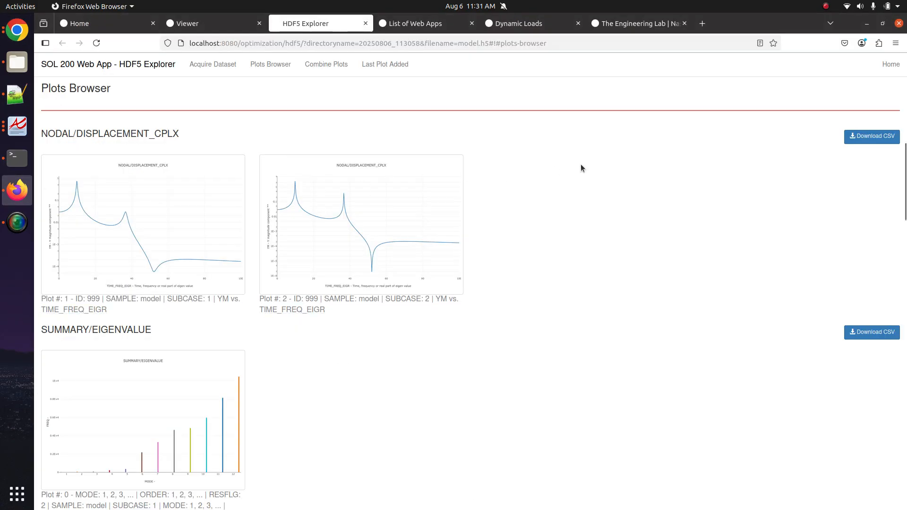
- Set Plot #1's vertical axis to ZM (Z magnitude)
left_click(163, 233)
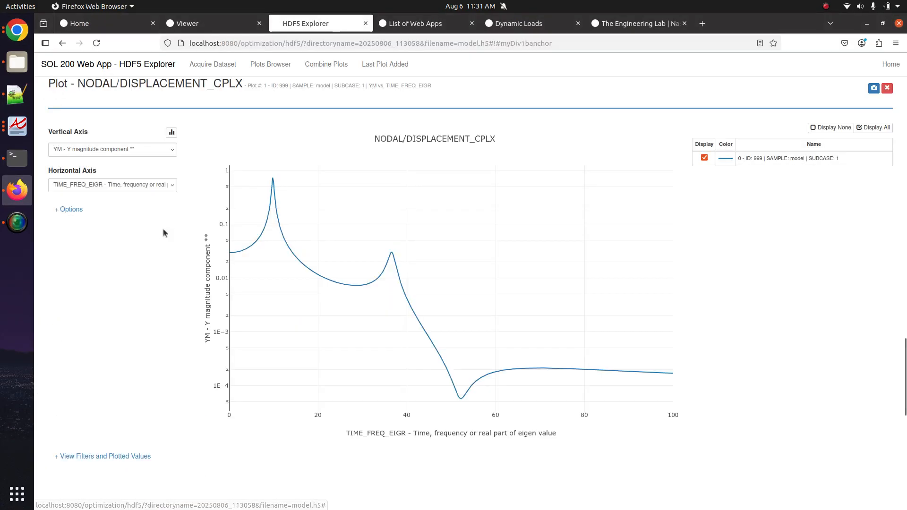
left_click(140, 151)
left_click(88, 315)
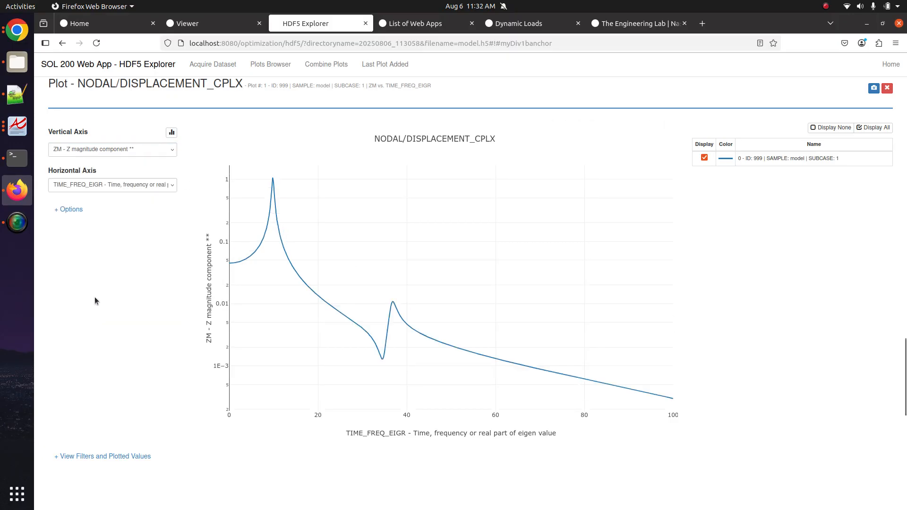
- Set Plot #2 for subcase 2 to ZM, then create a new plot from the acquired dataset
left_click(271, 64)
left_click(346, 214)
left_click(149, 152)
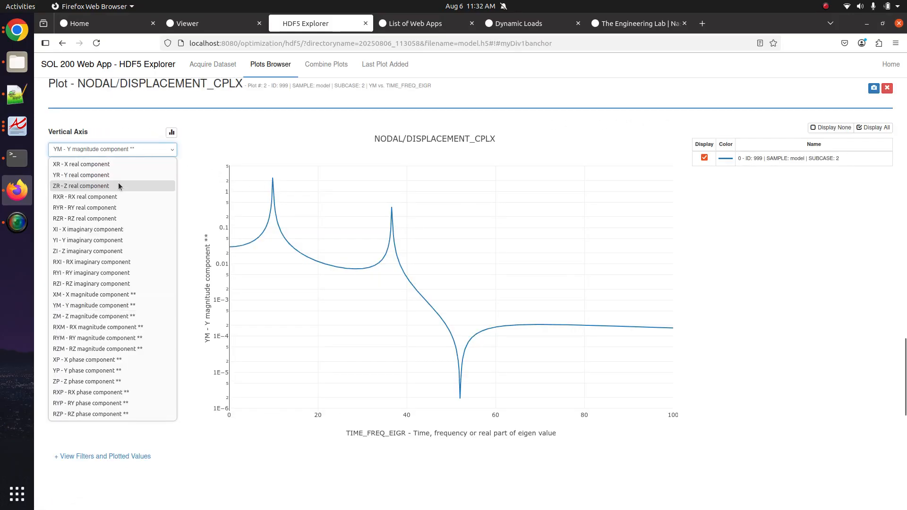
left_click(79, 317)
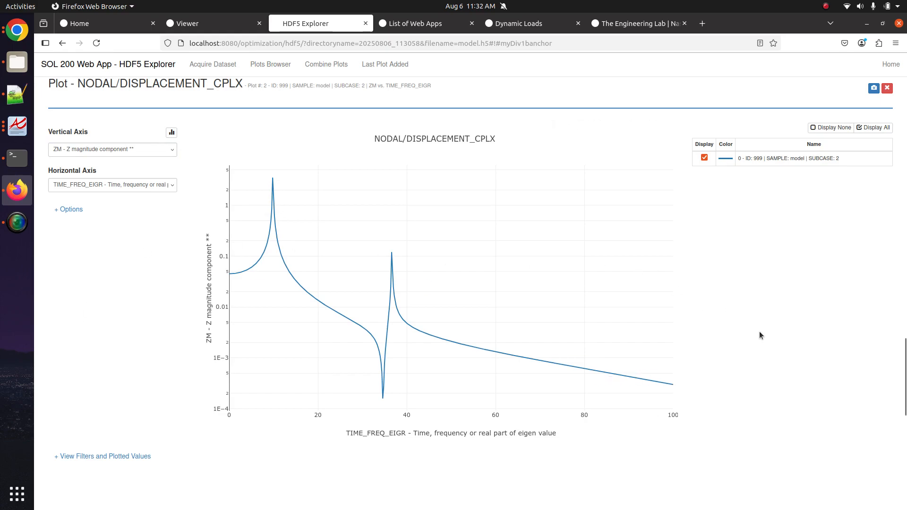
scroll(759, 330, "up", 10)
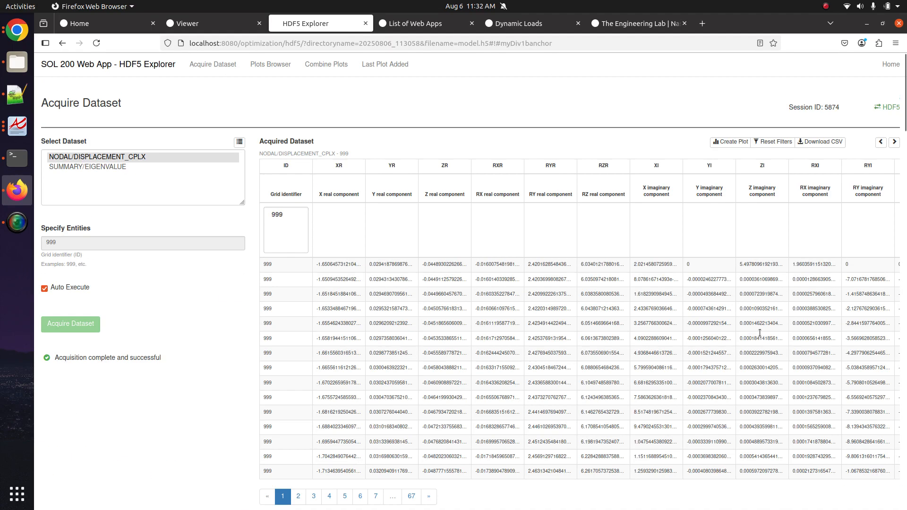
left_click(734, 143)
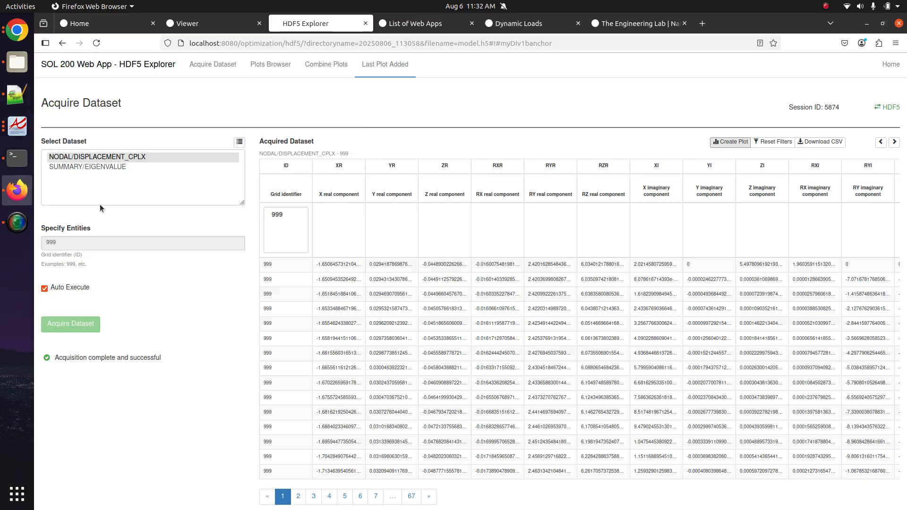
- Open the SOL 200 Web App User's Guide at its Advanced Tutorials section
left_click(398, 25)
left_click(839, 72)
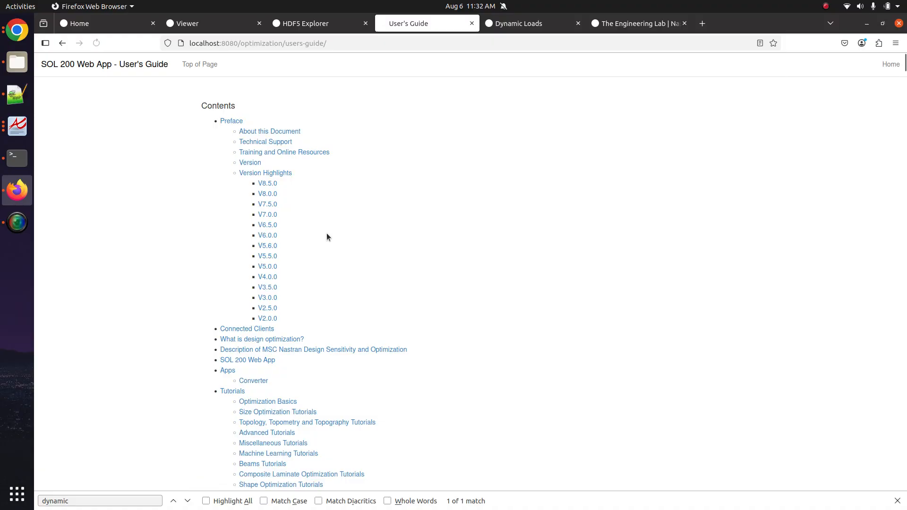
scroll(274, 458, "down", 3)
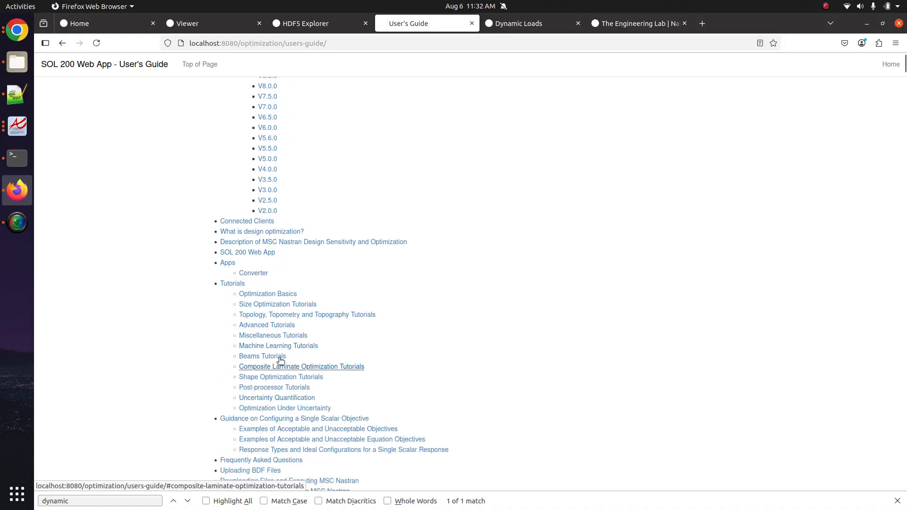
left_click(284, 326)
scroll(287, 346, "up", 9)
scroll(288, 346, "down", 14)
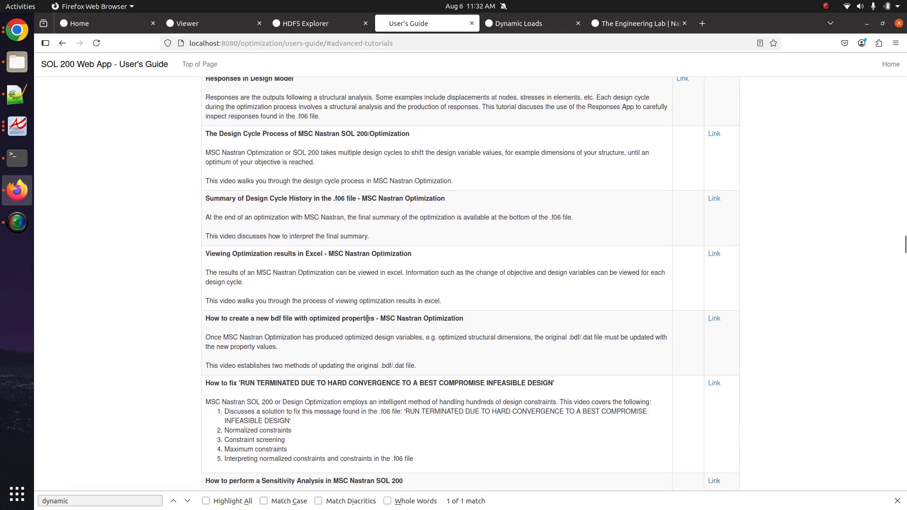
- Search the guide for 'HDF5 Explorer' and step through the matches
key("ctrl+f")
type("HDF")
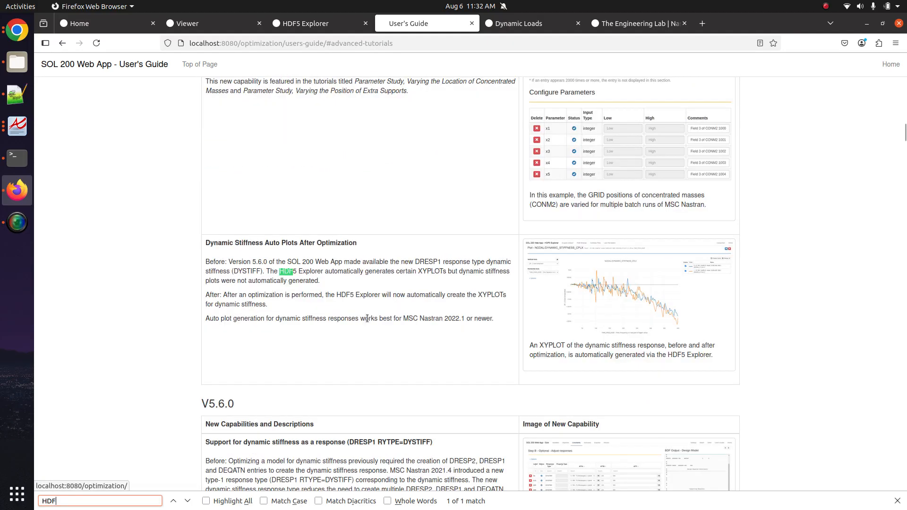
type("5 Explorere")
key("Return")
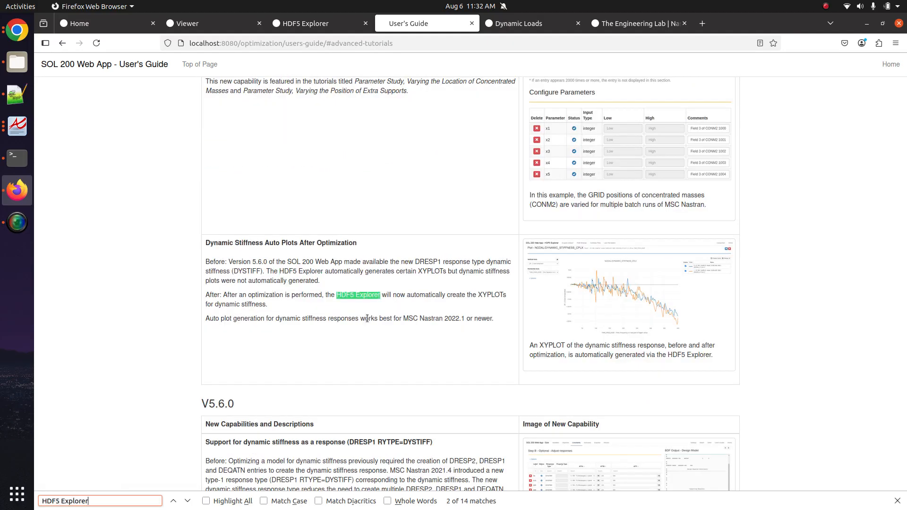
left_click(189, 501)
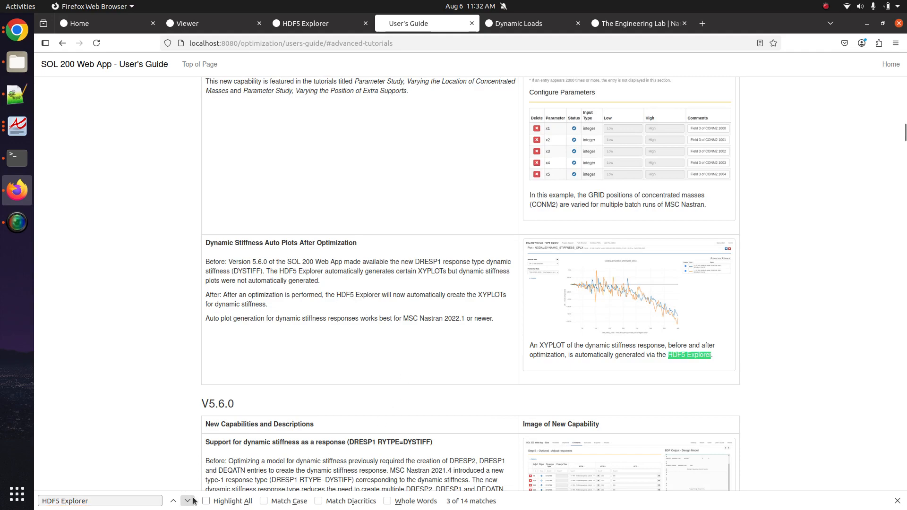
left_click(189, 501)
left_click(193, 500)
left_click(193, 500)
left_click(193, 500)
left_click(193, 500)
left_click(194, 500)
left_click(188, 500)
left_click(188, 501)
left_click(188, 501)
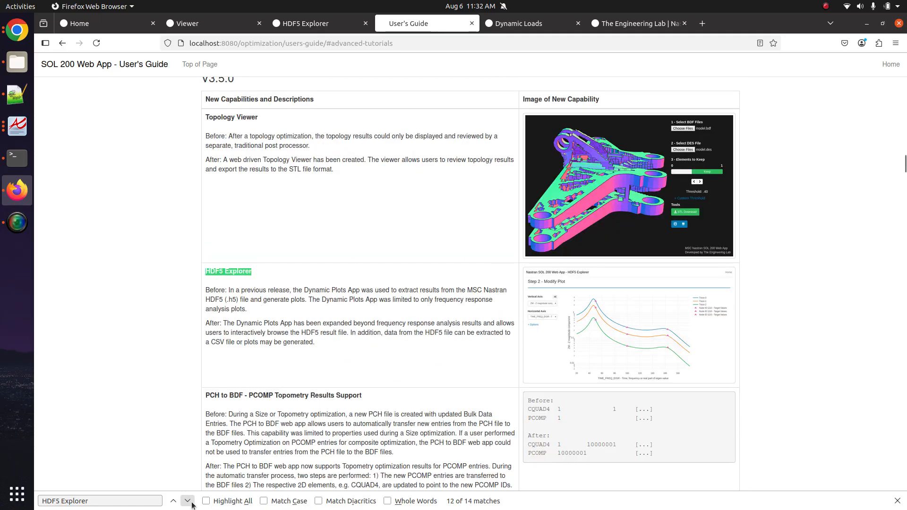
- Reach the 'Use the HDF5 Explorer to Create Plots' tutorial and open its PDF in a new tab
left_click(188, 502)
left_click_drag(209, 223, 359, 222)
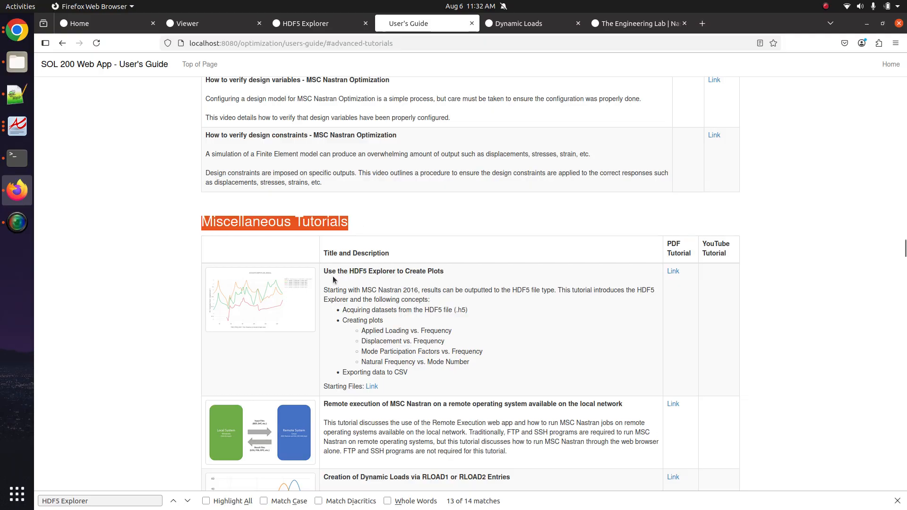
middle_click(673, 273)
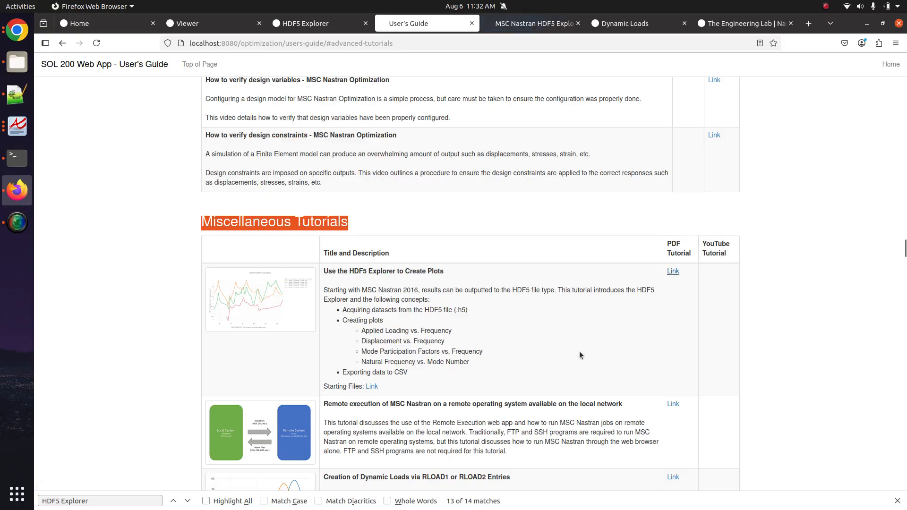
- Skim the HDF5 Explorer tutorial PDF, then close it
left_click(534, 23)
scroll(322, 314, "down", 10)
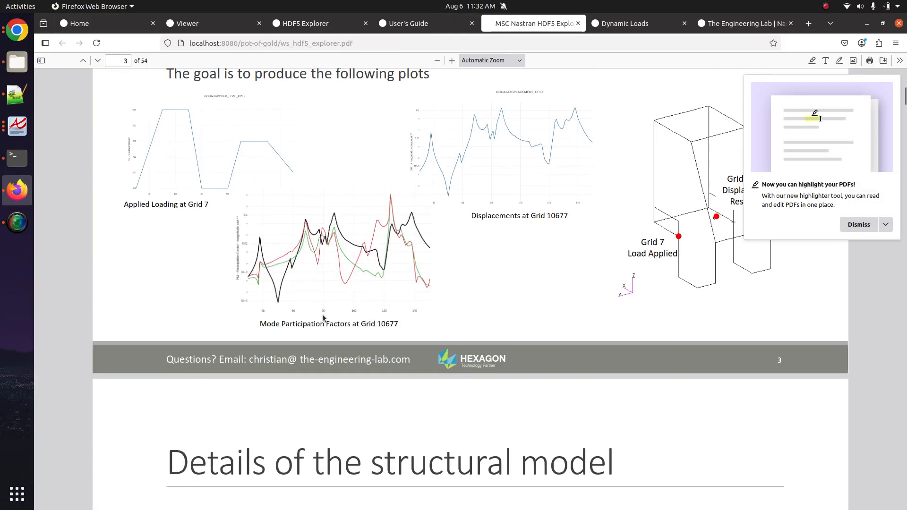
scroll(322, 314, "down", 20)
scroll(322, 314, "up", 1)
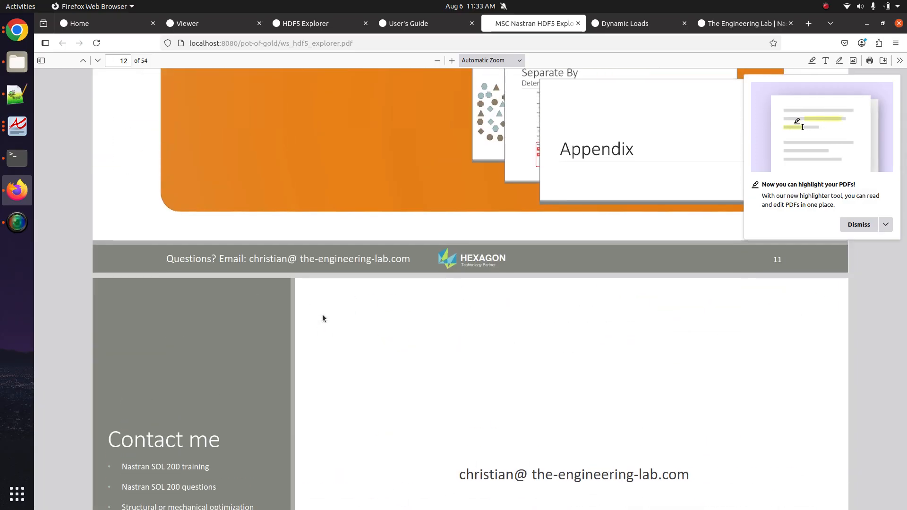
scroll(307, 331, "down", 8)
scroll(375, 283, "down", 19)
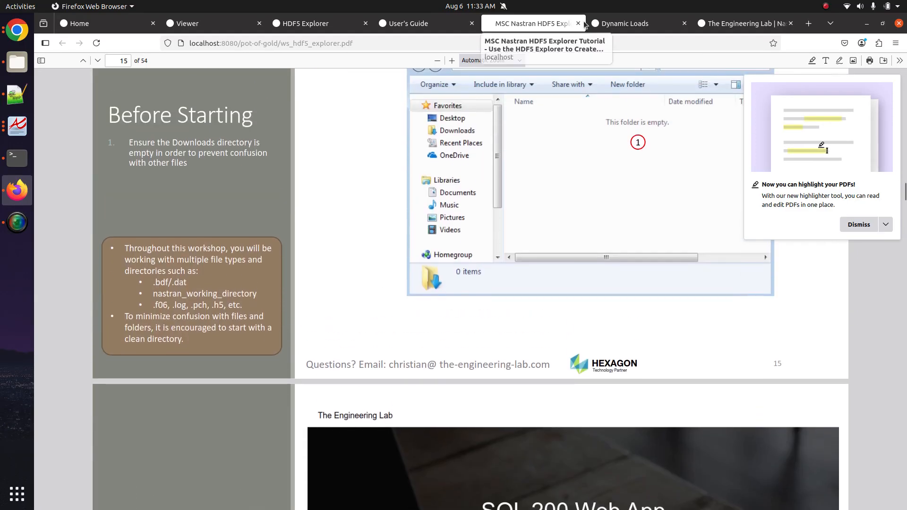
left_click(578, 23)
- Give RLOAD1 1000 a .0125 delay with the delay option Same for all DOFs
left_click(550, 21)
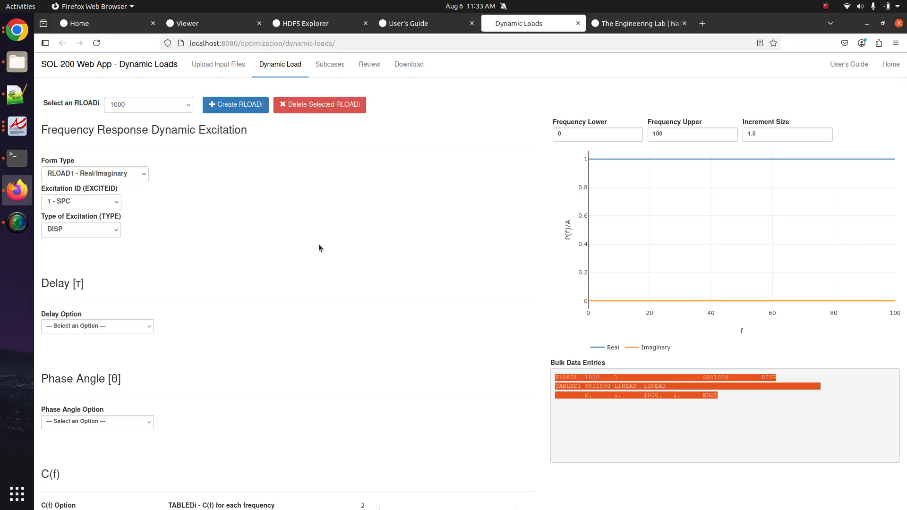
left_click(92, 325)
left_click(94, 350)
left_click(269, 327)
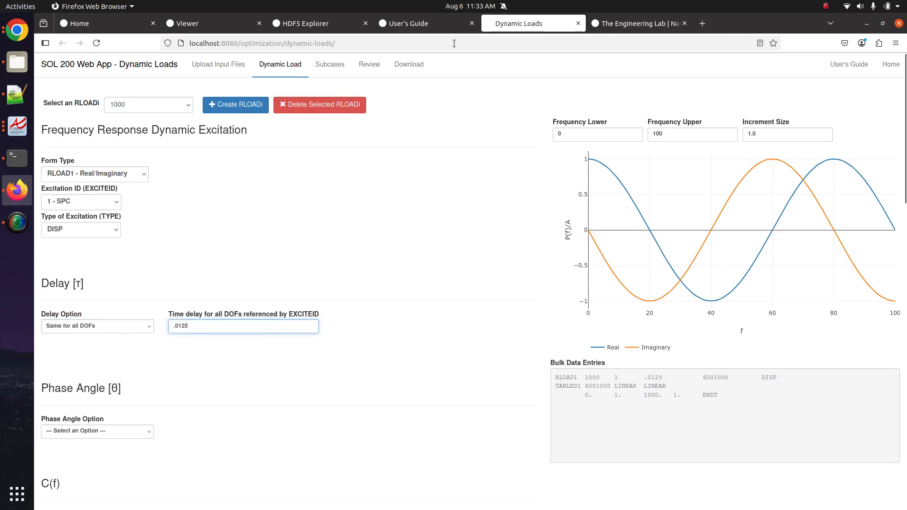
left_click(432, 25)
key("ctrl+f")
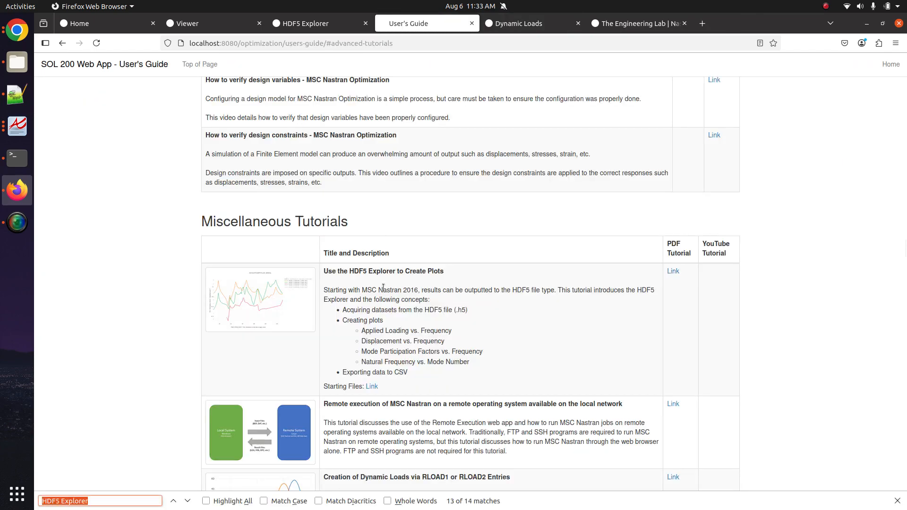
- Open the 'Creation of Dynamic Loads via RLOAD1 or RLOAD2 Entries' tutorial PDF in a new tab
scroll(383, 287, "down", 1)
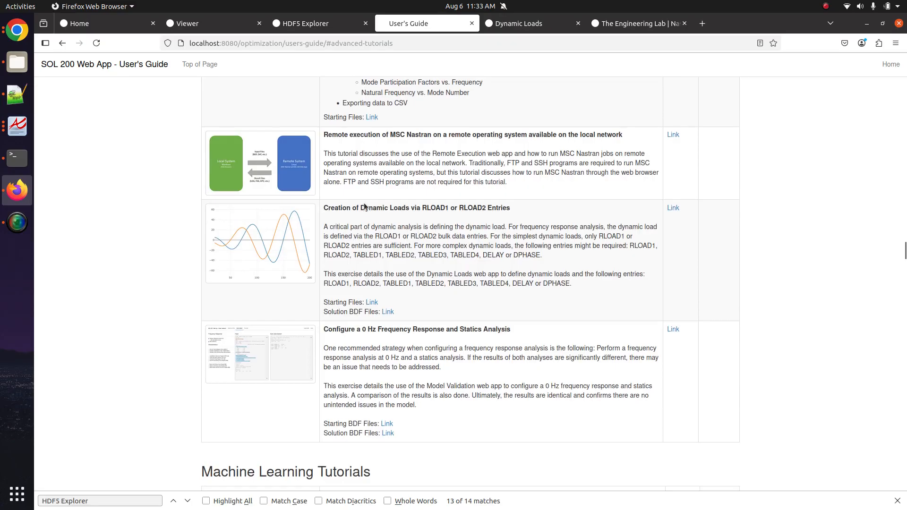
triple_click(363, 208)
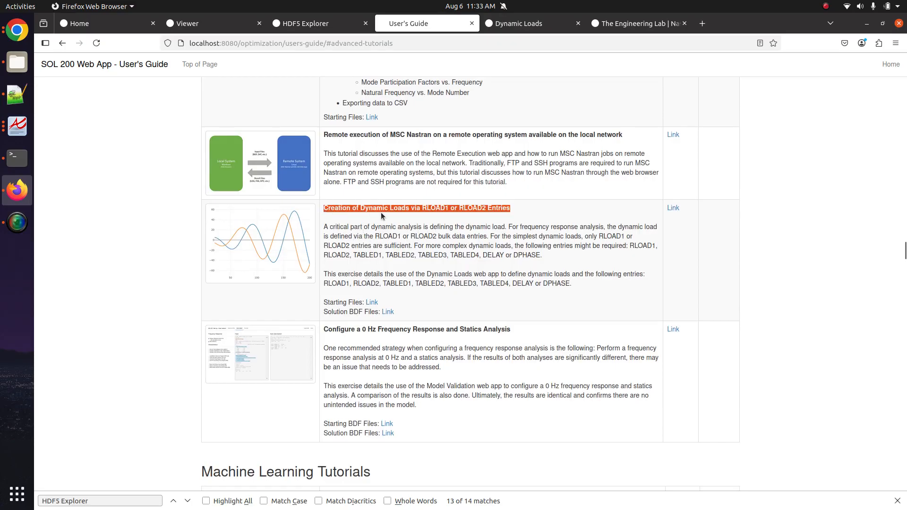
middle_click(672, 209)
- Skim the dynamic loads tutorial PDF, close it, and return to the HDF5 Explorer dataset
left_click(543, 23)
scroll(366, 344, "down", 5)
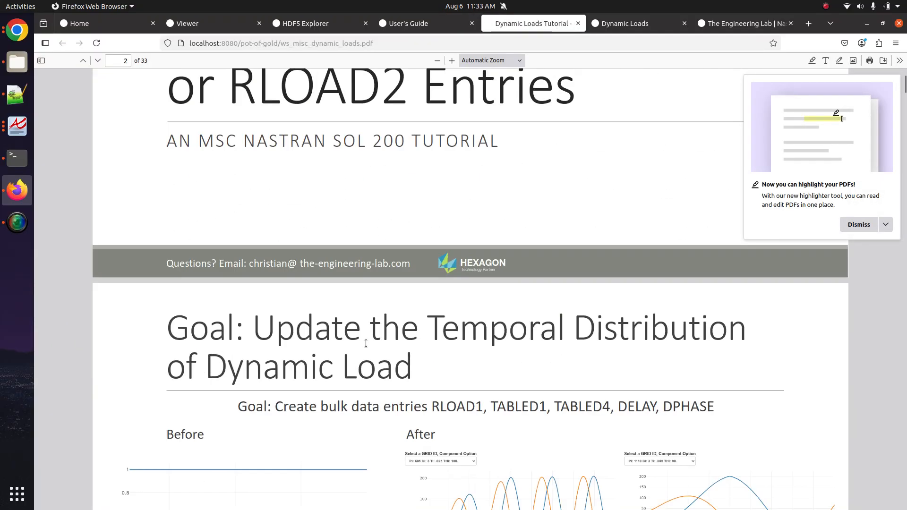
scroll(366, 344, "down", 15)
scroll(364, 343, "down", 8)
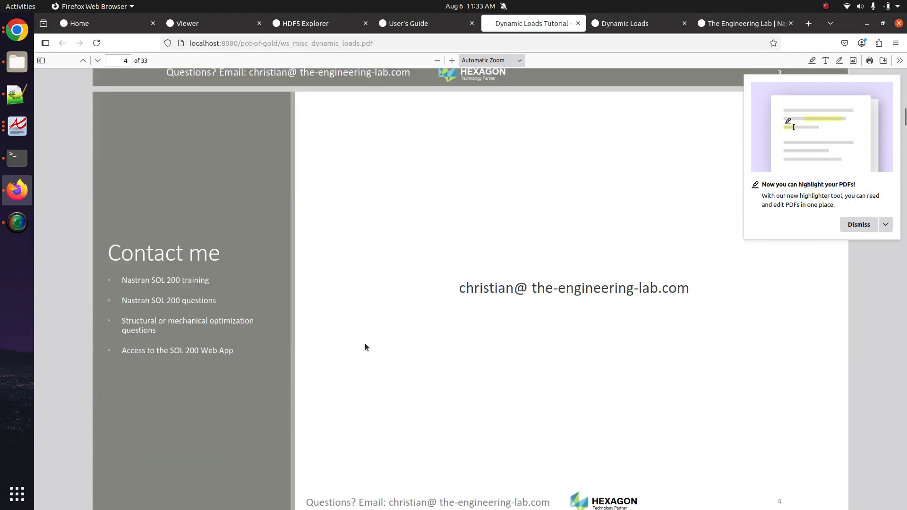
left_click(578, 23)
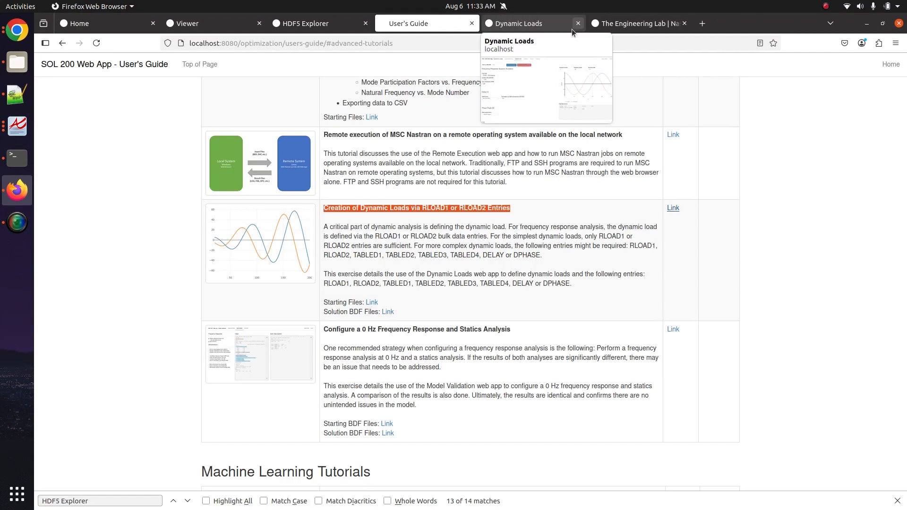
left_click(331, 24)
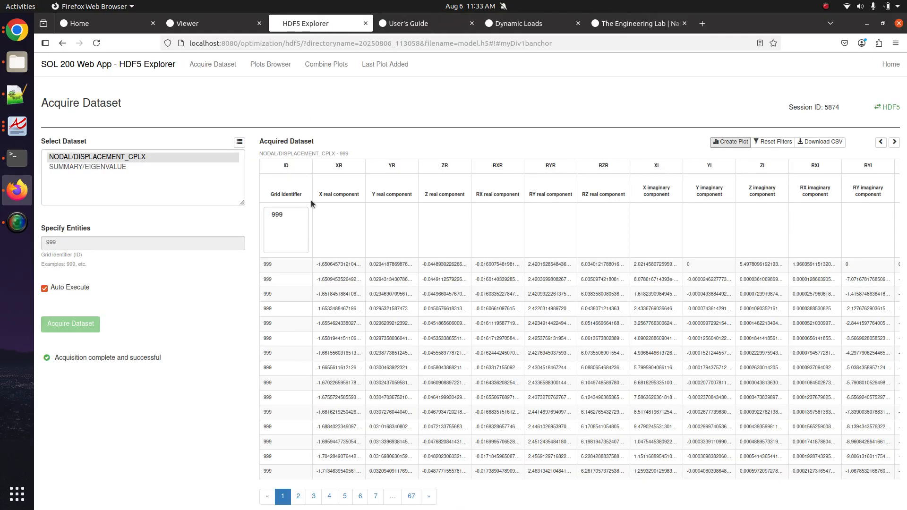
- Create a plot from grid 999's complex displacement data and show the newest plot, Plot #4
left_click(740, 145)
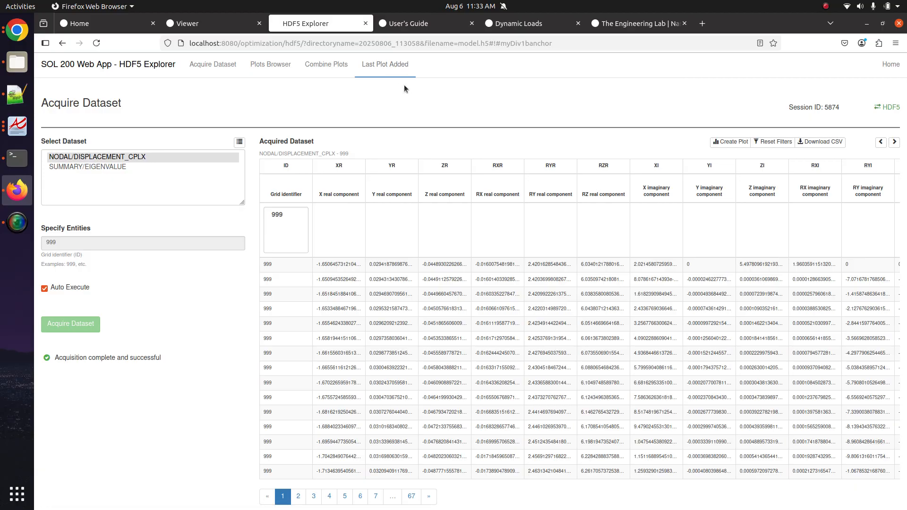
left_click(365, 72)
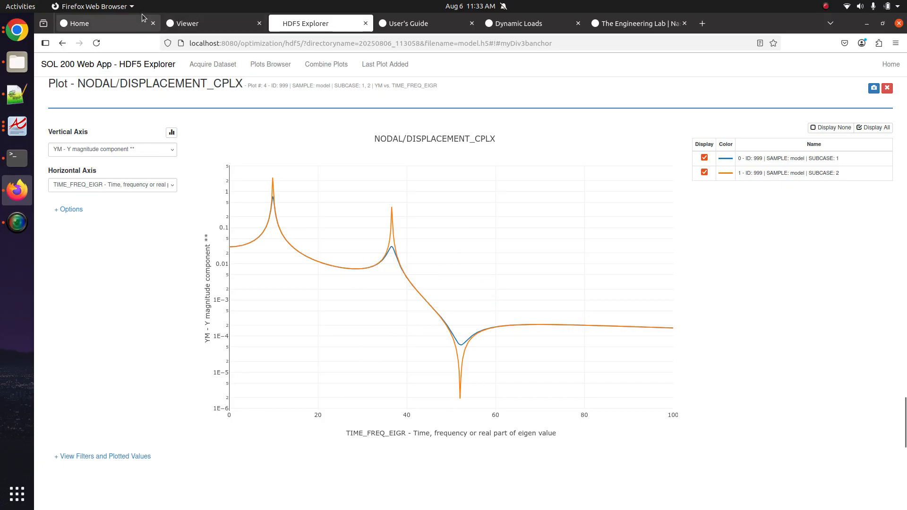
left_click(191, 24)
left_click(209, 250)
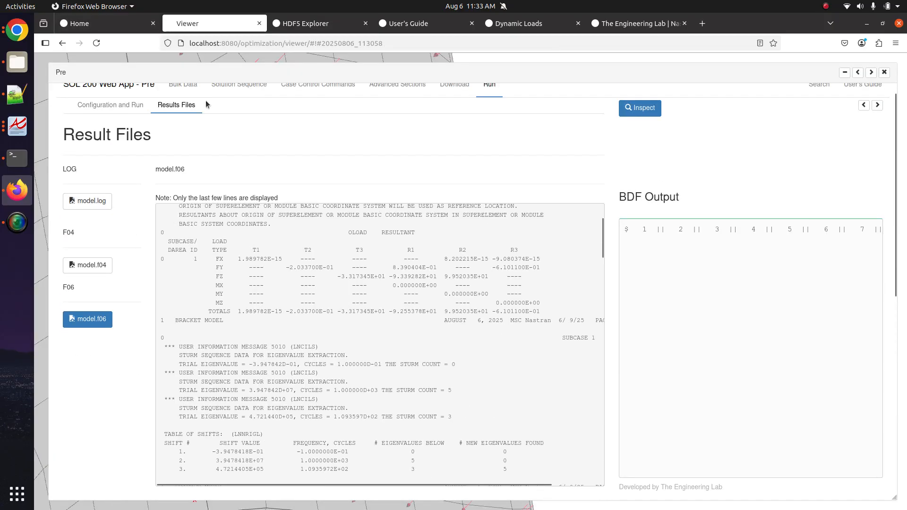
left_click(186, 85)
left_click(197, 107)
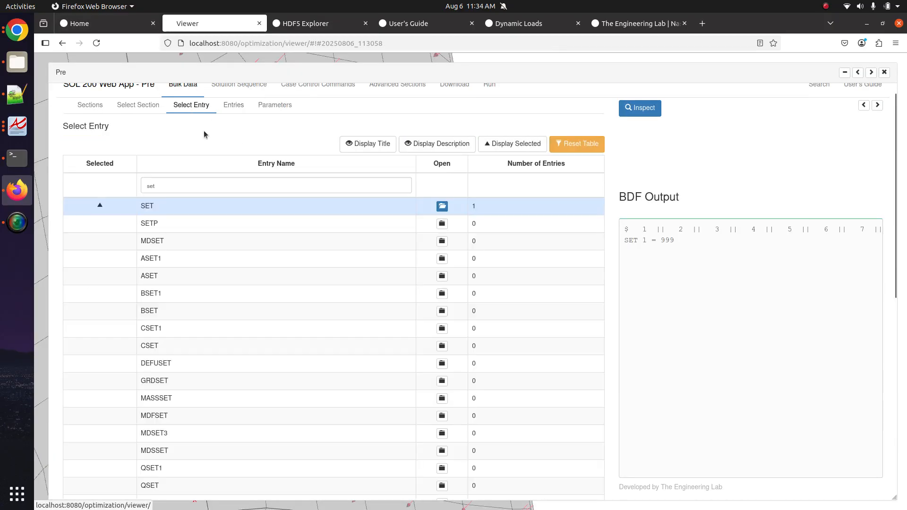
triple_click(271, 186)
type("freq")
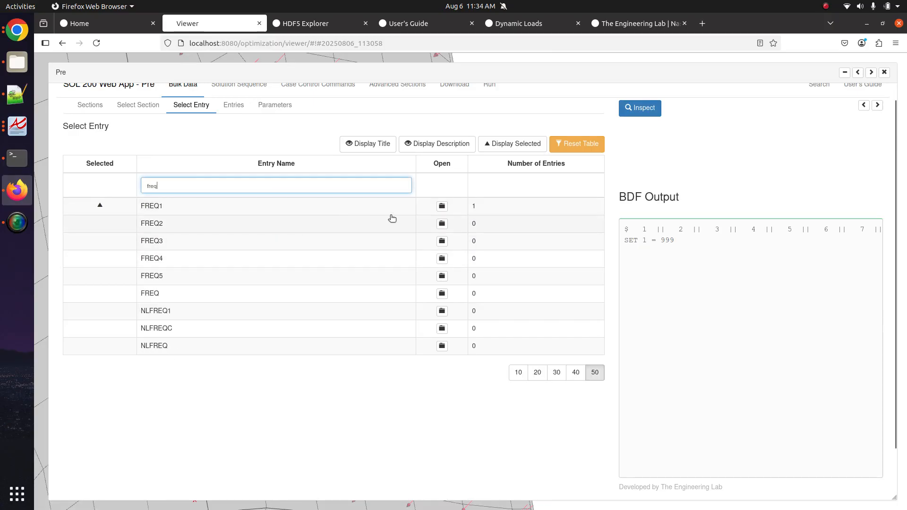
left_click(442, 206)
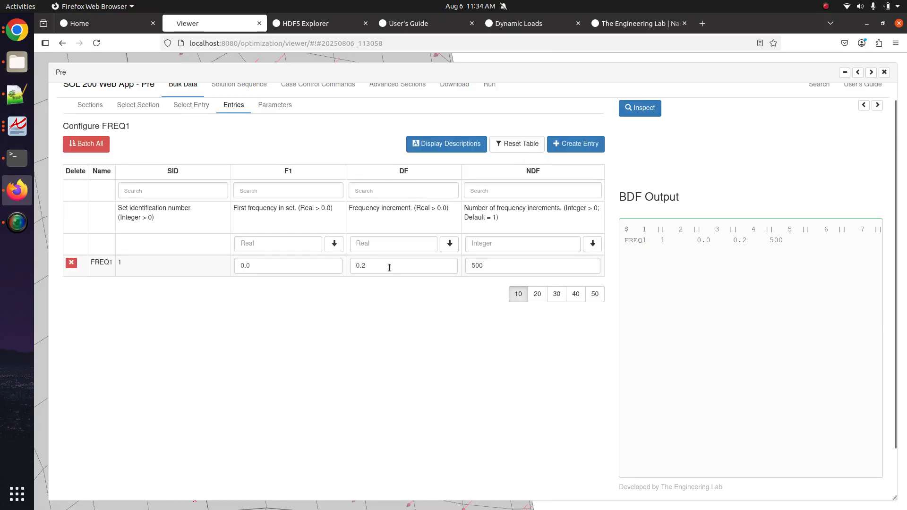
double_click(284, 271)
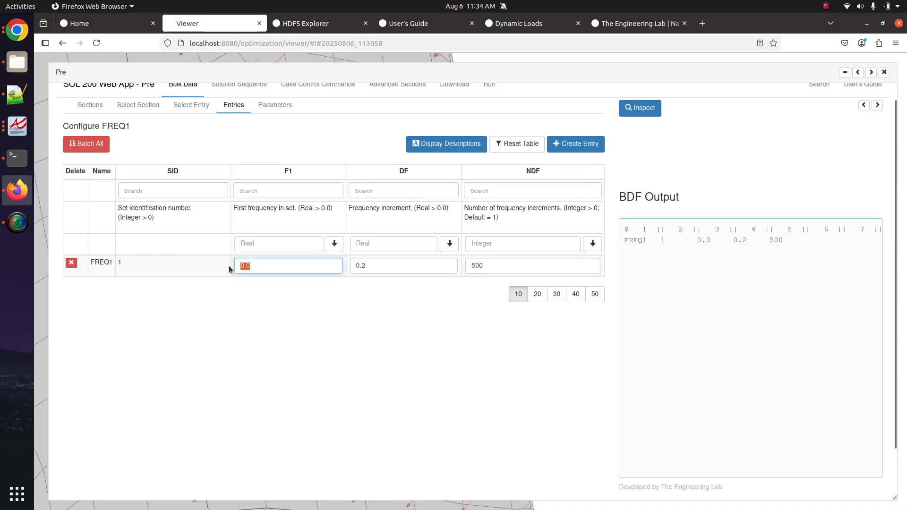
double_click(355, 267)
double_click(500, 268)
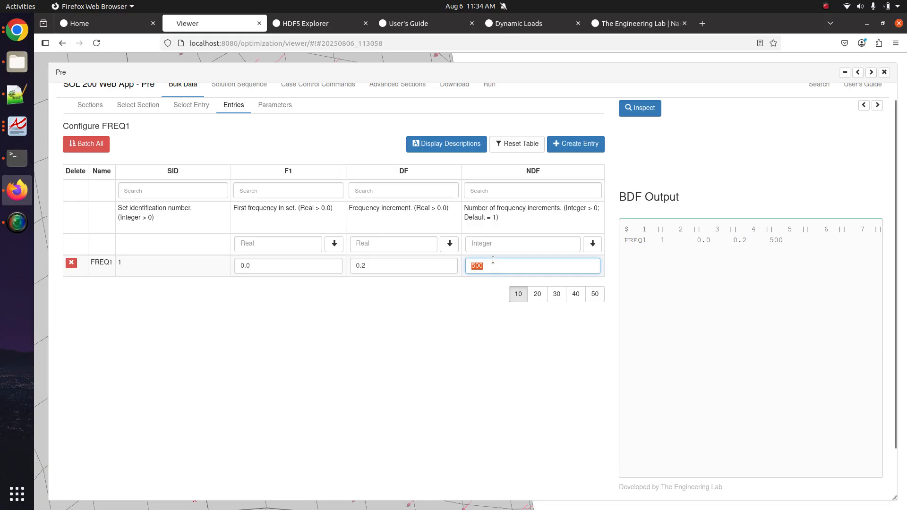
left_click(335, 26)
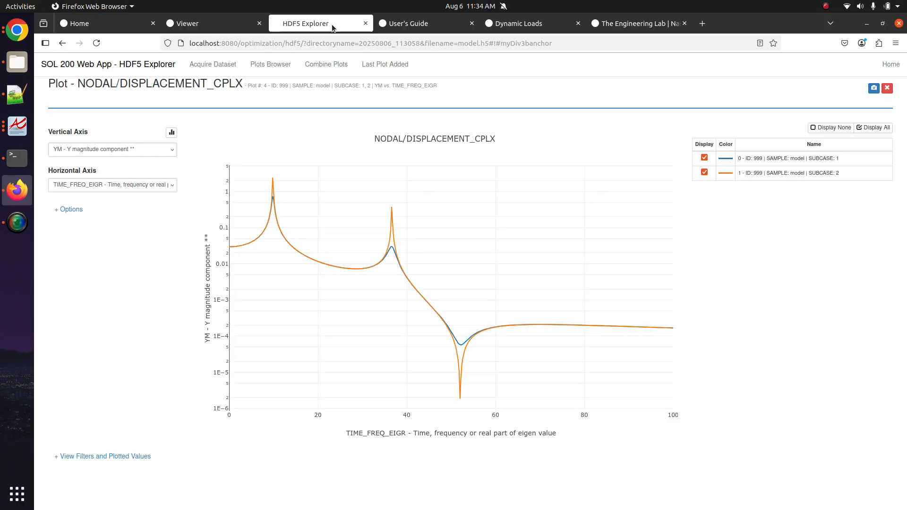
- Set Plot #4's vertical axis to ZM - Z magnitude and hide the SUBCASE 2 curve
left_click(96, 150)
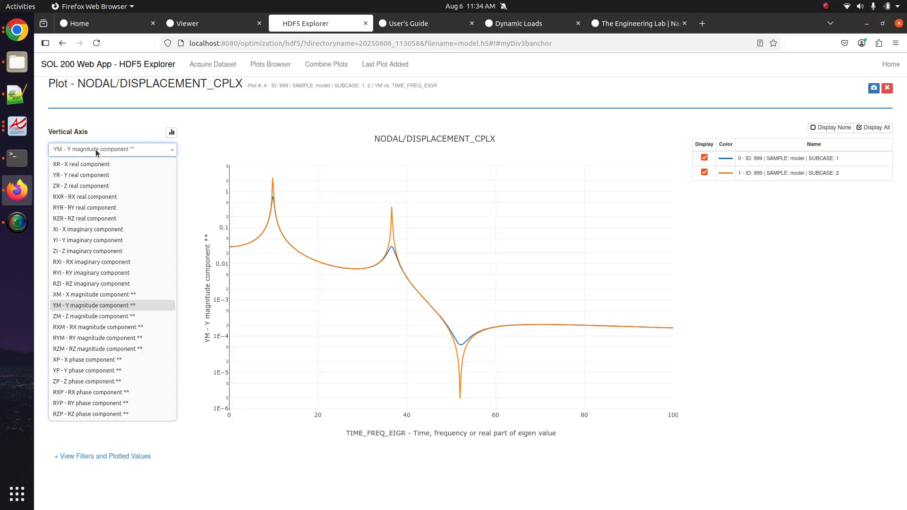
left_click(102, 317)
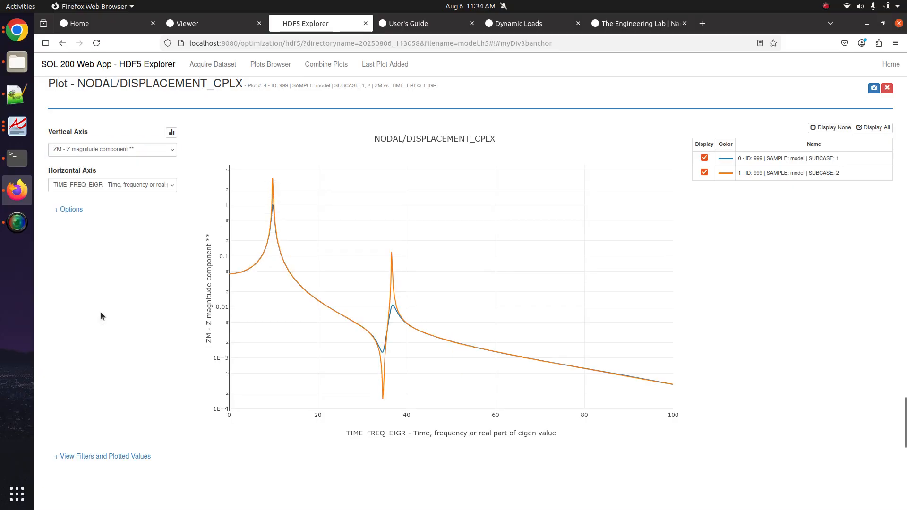
left_click(713, 174)
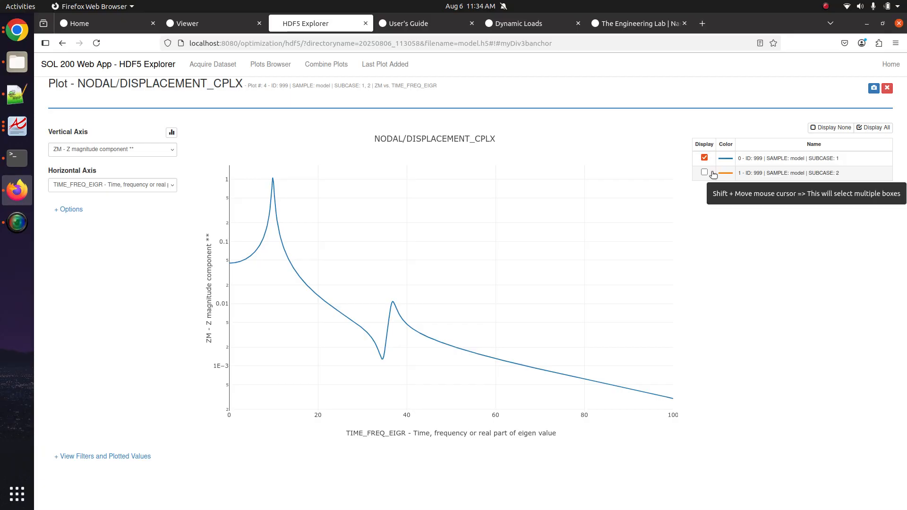
left_click(208, 23)
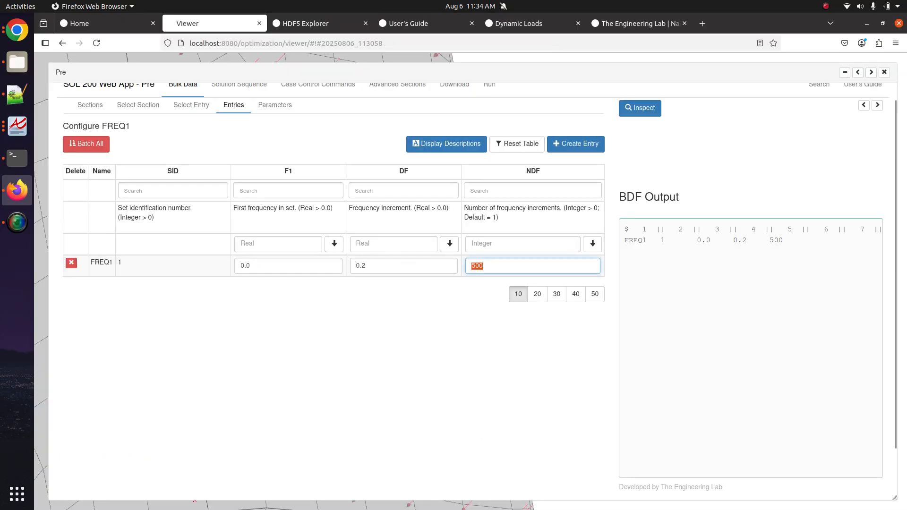
- Close the Pre bulk data panel
left_click(885, 72)
double_click(111, 329)
left_click(99, 407)
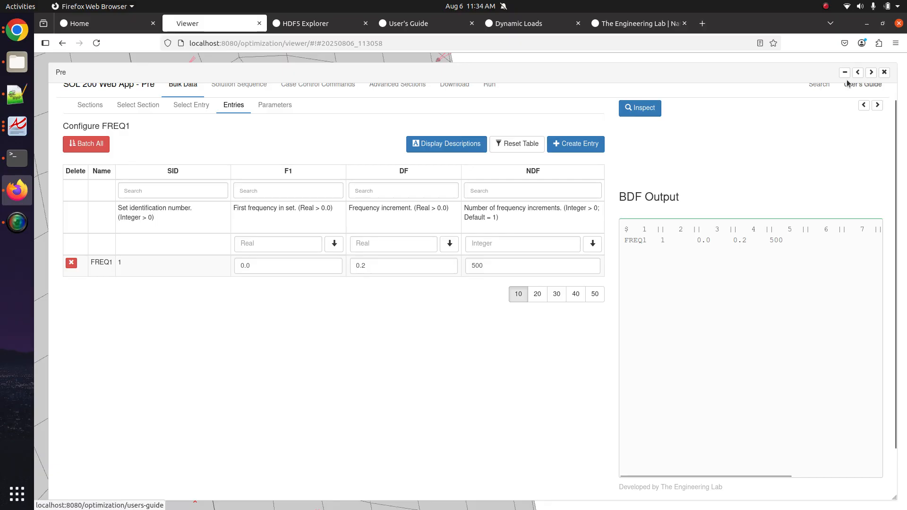
left_click(871, 72)
left_click(124, 406)
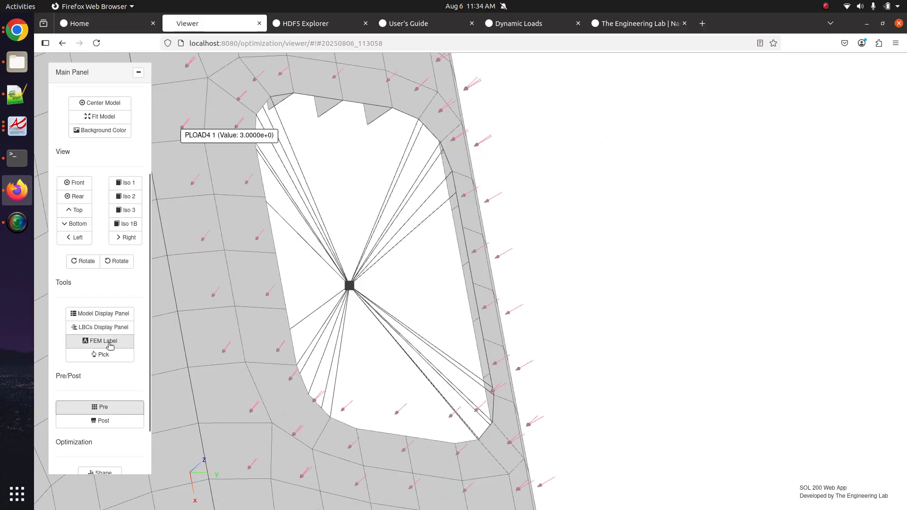
- Frame the bracket's opening and toggle the PLOAD4 pressure arrows off and back on
scroll(351, 298, "down", 4)
left_click_drag(407, 369, 436, 326)
scroll(448, 328, "up", 4)
scroll(448, 328, "up", 3)
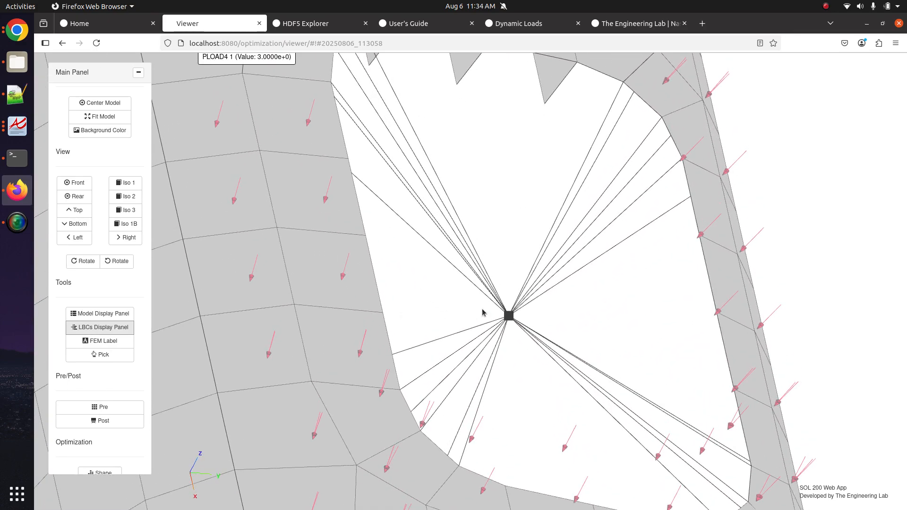
left_click(100, 327)
left_click(871, 215)
left_click(871, 215)
left_click(101, 328)
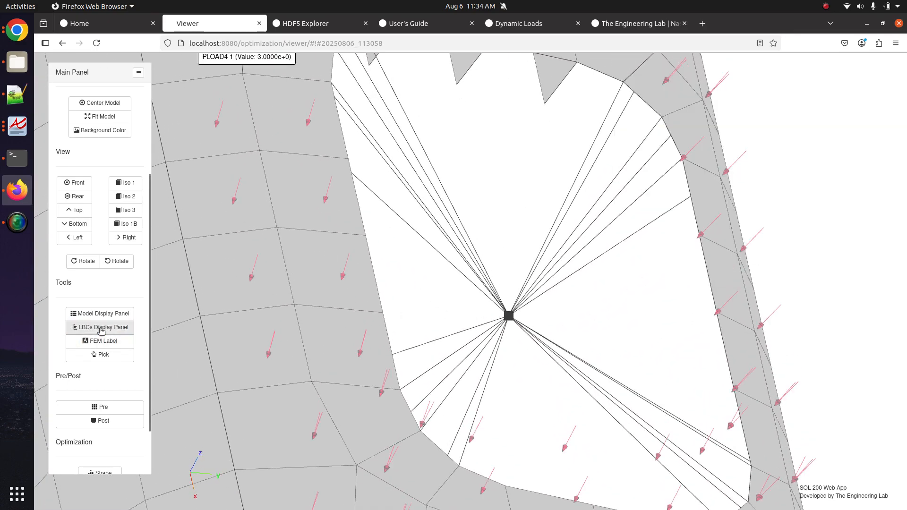
- Switch the bracket model viewer from Pre to Post mode
left_click(122, 422)
left_click(122, 421)
scroll(472, 265, "down", 3)
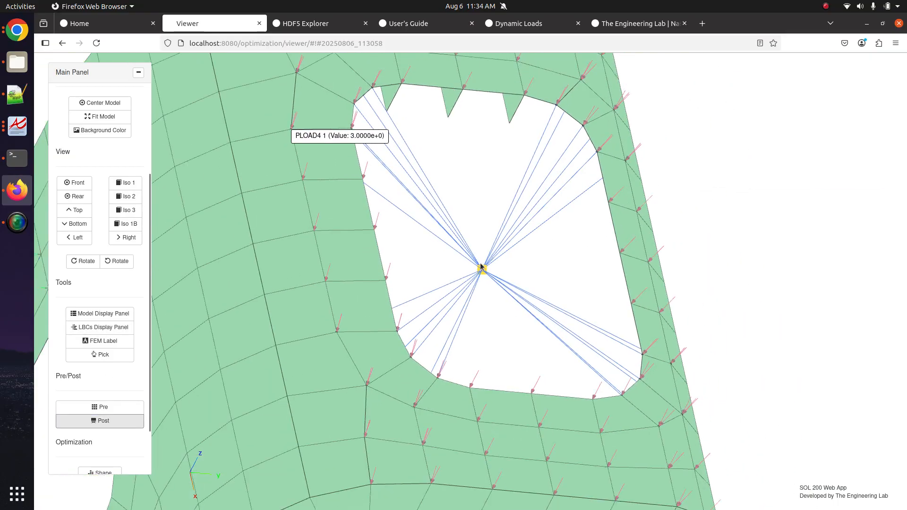
scroll(467, 265, "up", 4)
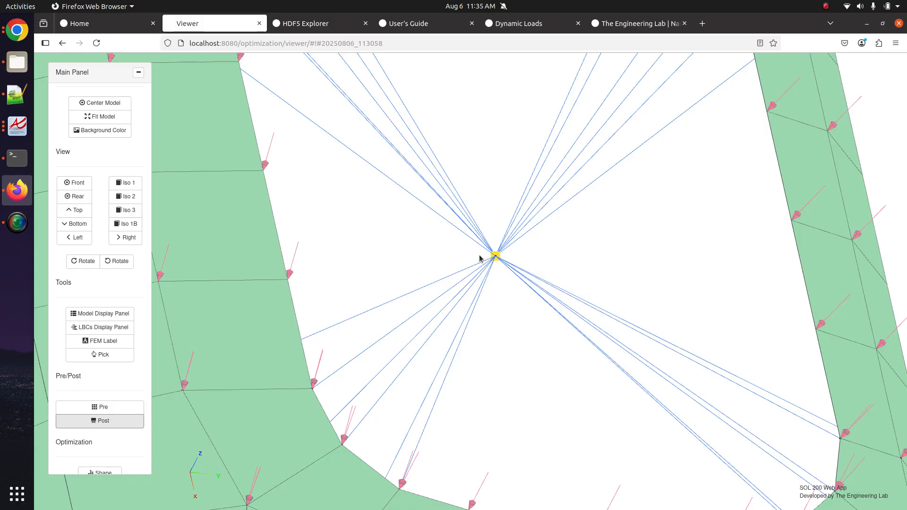
- Back on the displacement plot, label the SUBCASE 1 curve's peak values
left_click(312, 21)
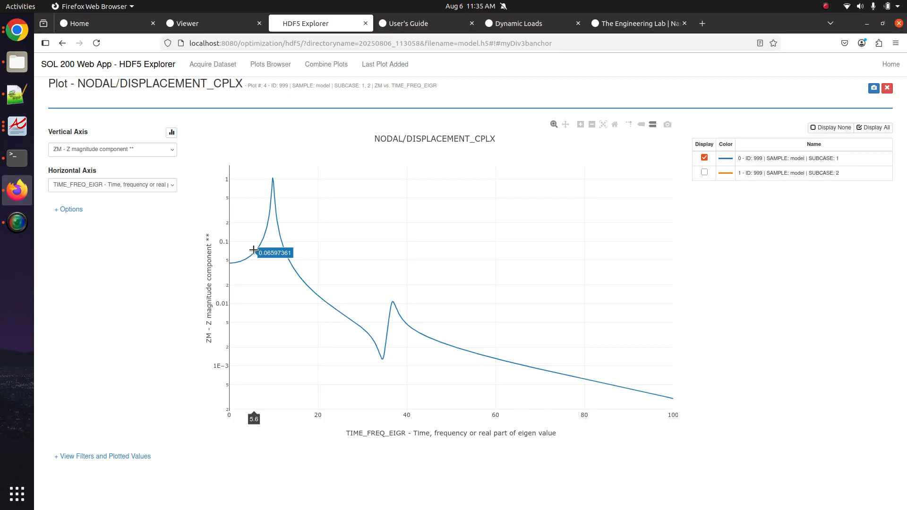
left_click(127, 457)
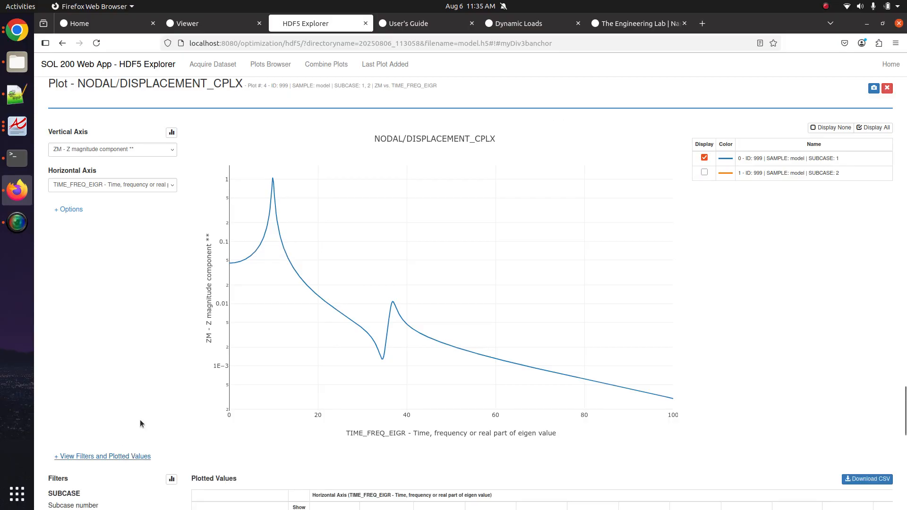
scroll(141, 416, "down", 3)
left_click(299, 375)
scroll(299, 401, "up", 3)
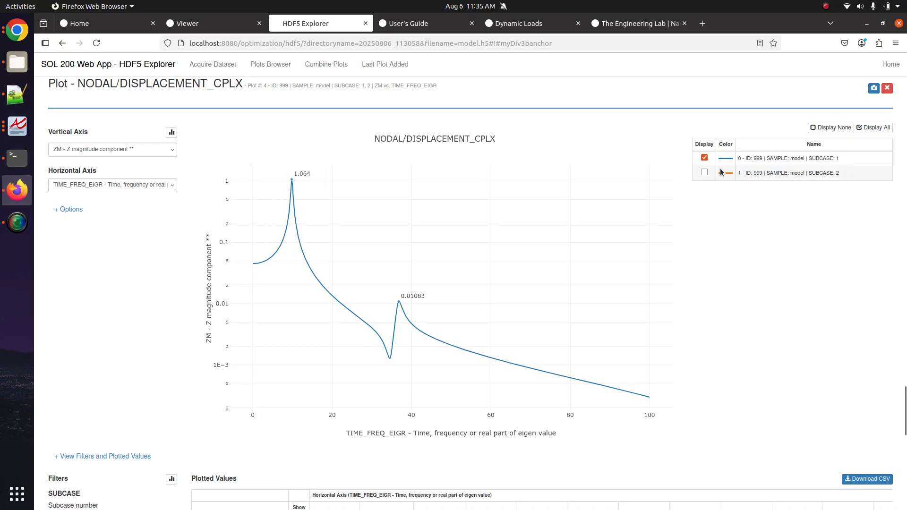
- Show only the SUBCASE 2 curve and label its peak values
left_click(704, 173)
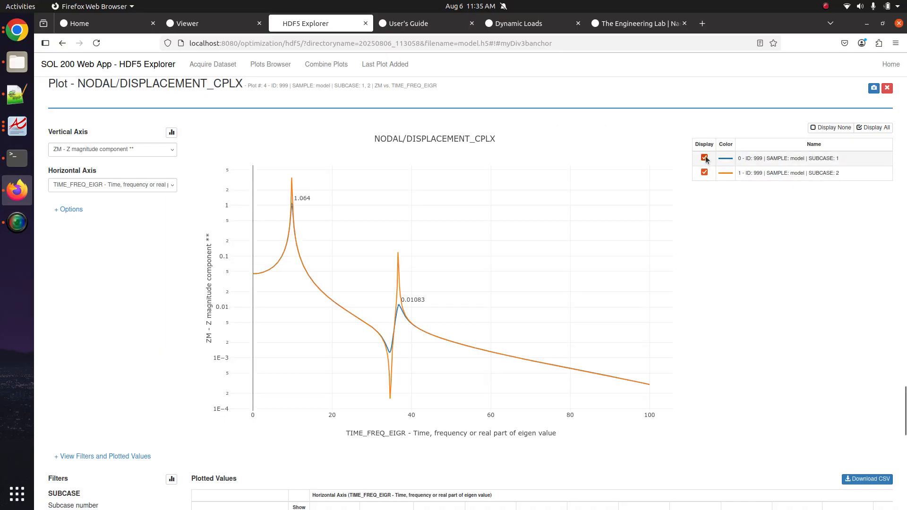
left_click(705, 158)
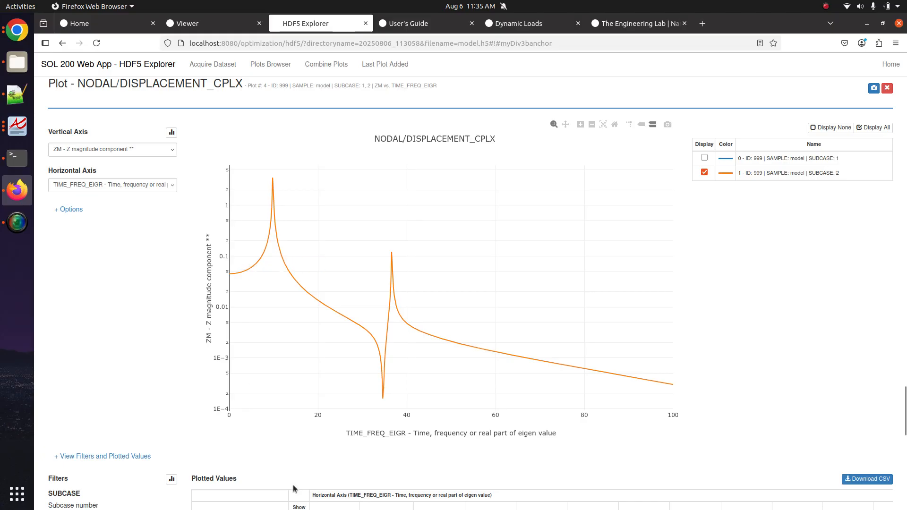
scroll(293, 486, "down", 2)
left_click(300, 499)
scroll(295, 470, "up", 6)
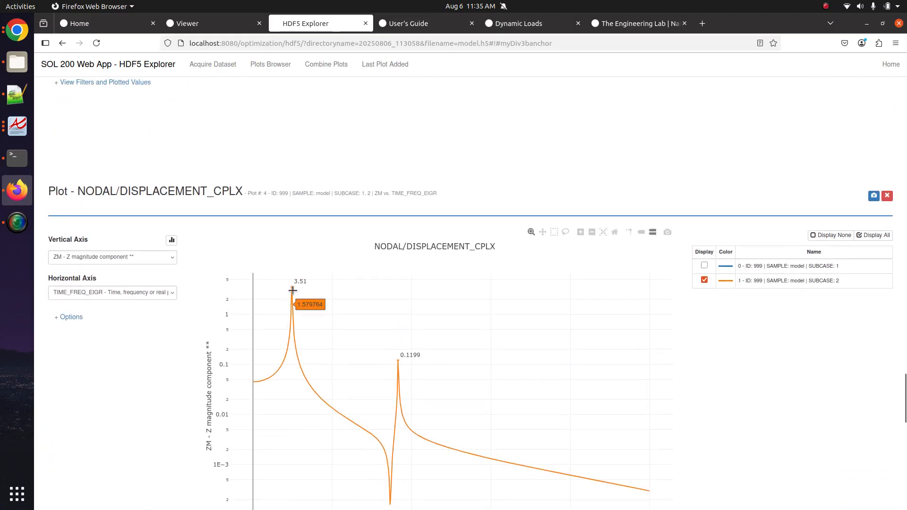
- Show both subcases, zoom into the first resonance peak, then go to the 3-D viewer
left_click(704, 266)
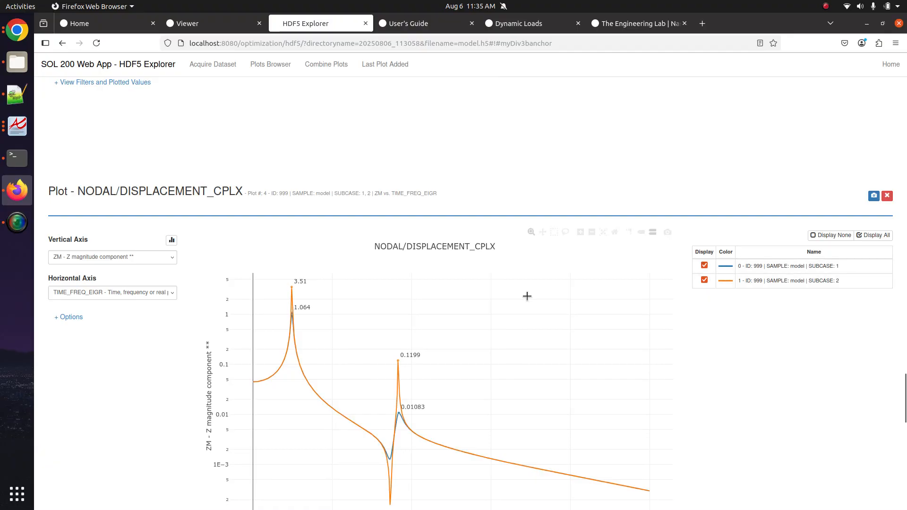
left_click_drag(341, 405, 231, 273)
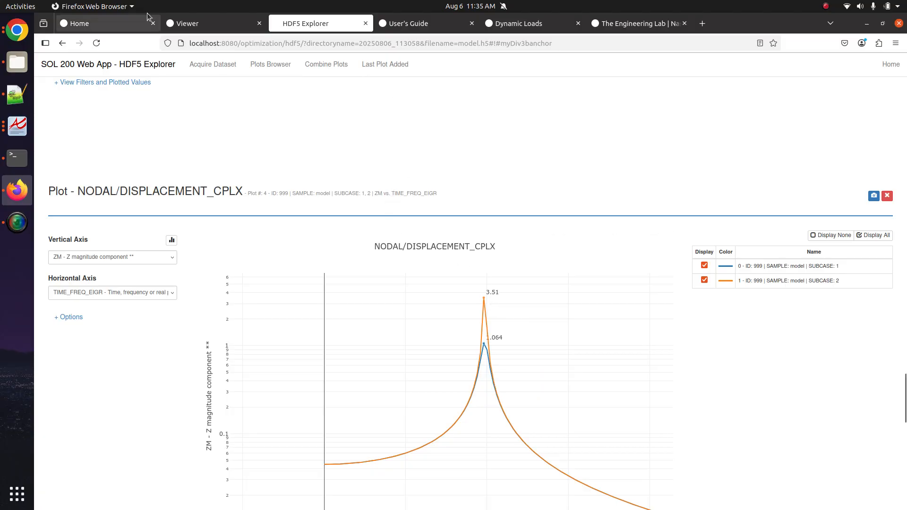
left_click(171, 22)
scroll(359, 302, "down", 5)
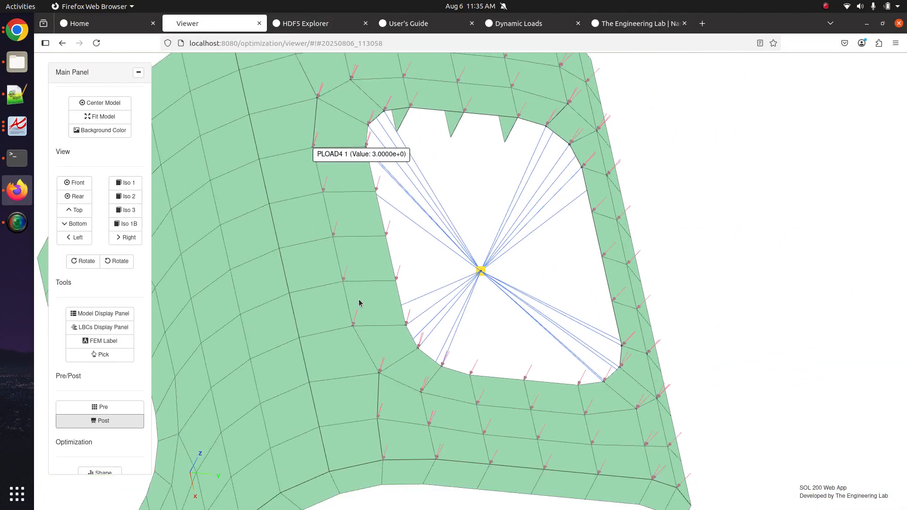
- Load NODAL/DISPLACEMENT_CPLX in Post, then reset Plot #4's axes to the full frequency range
left_click(117, 420)
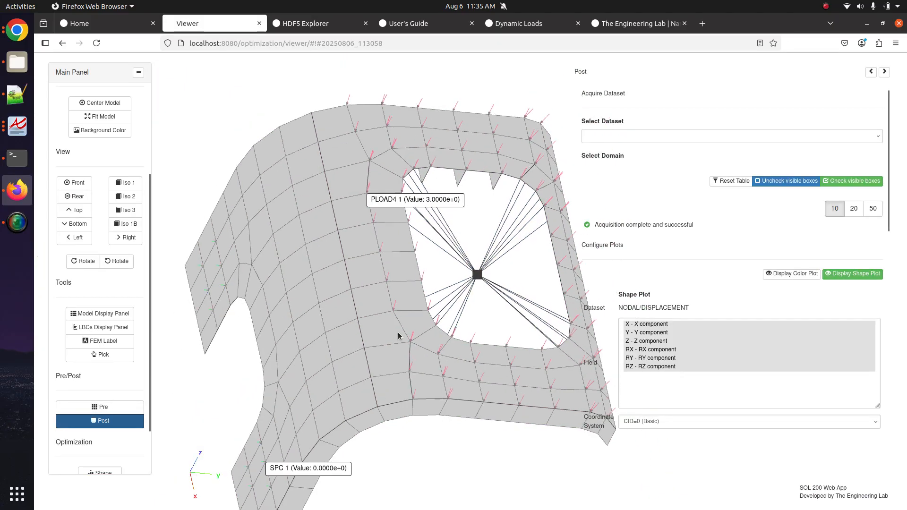
left_click(629, 137)
left_click(628, 147)
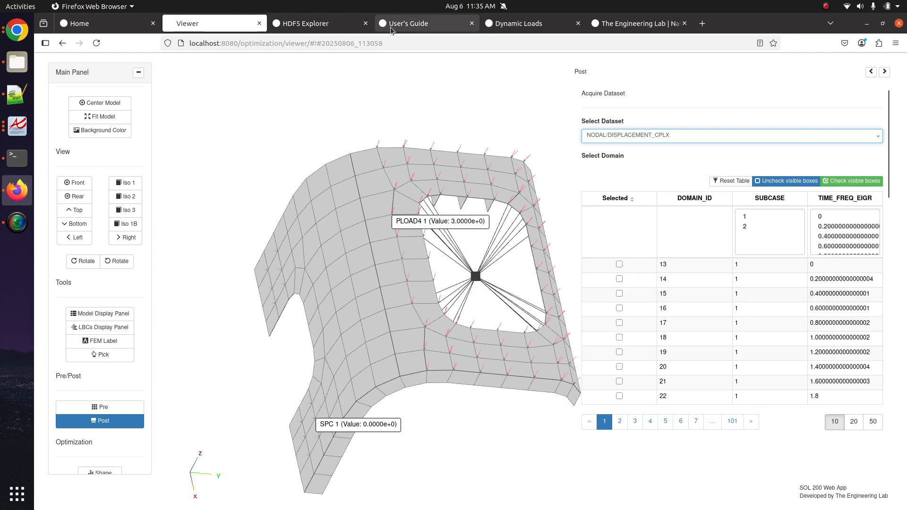
left_click(333, 25)
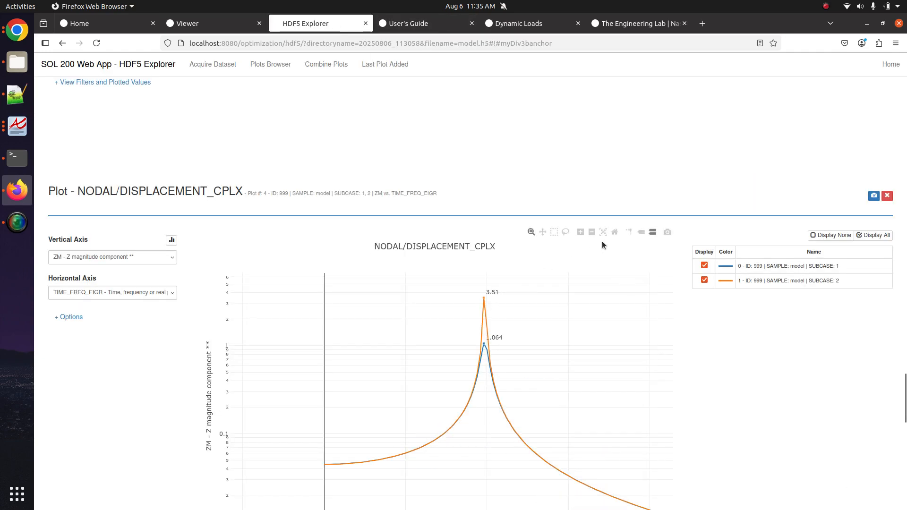
left_click(614, 232)
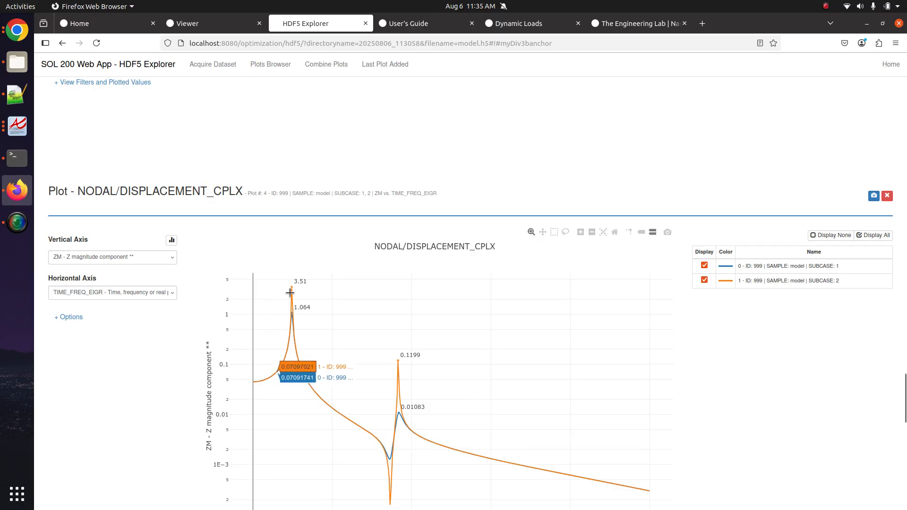
scroll(295, 290, "down", 4)
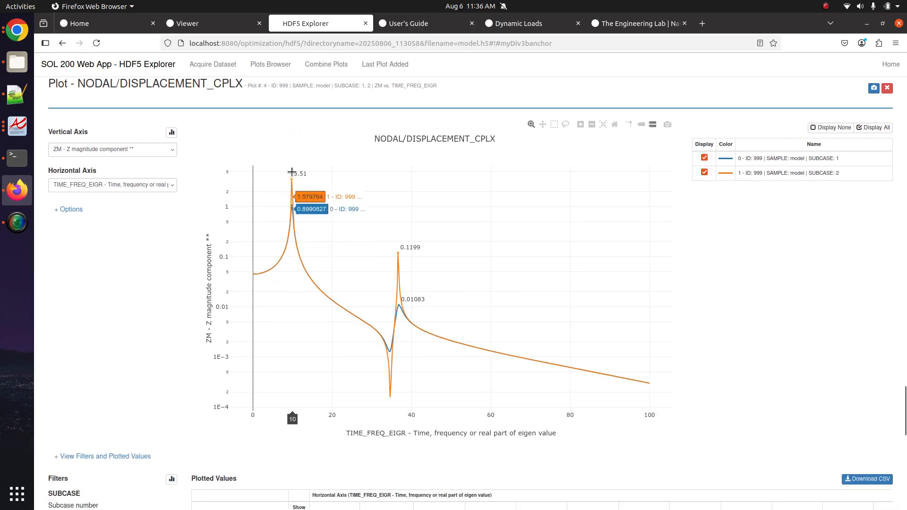
- Back in the model viewer, page the Post frequency table to row 62 and select the 9.8 Hz step
left_click(208, 23)
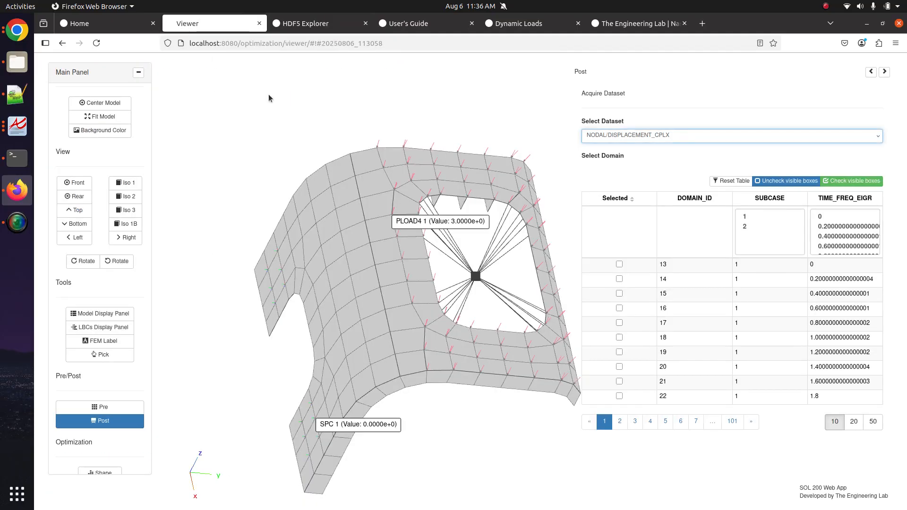
left_click(107, 422)
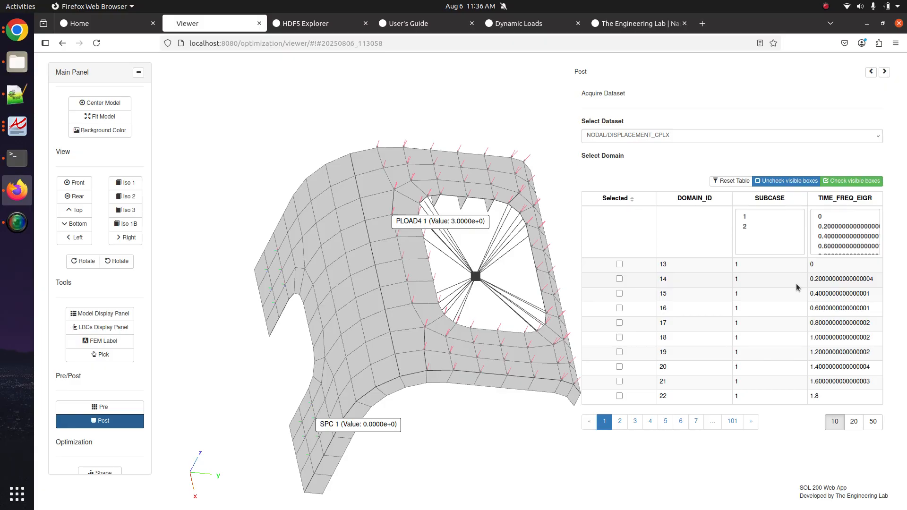
left_click(635, 421)
left_click(650, 427)
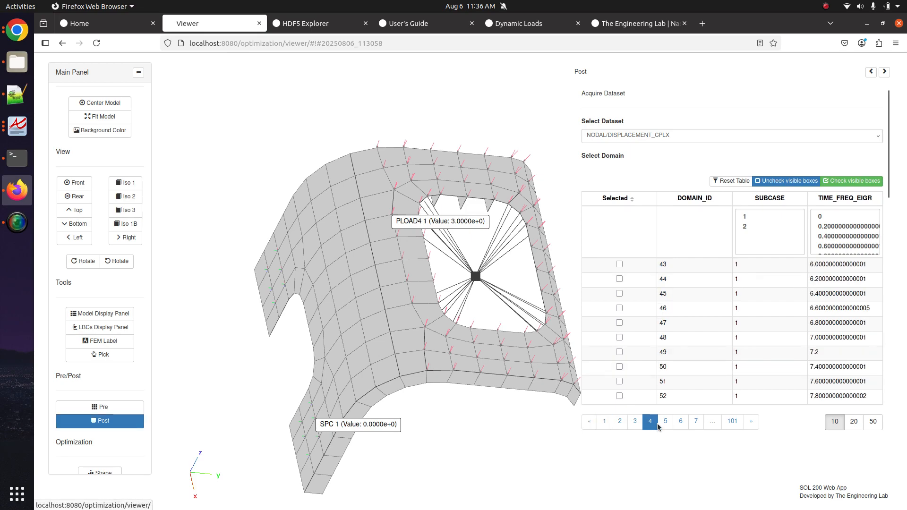
left_click(635, 423)
left_click(650, 421)
left_click(666, 422)
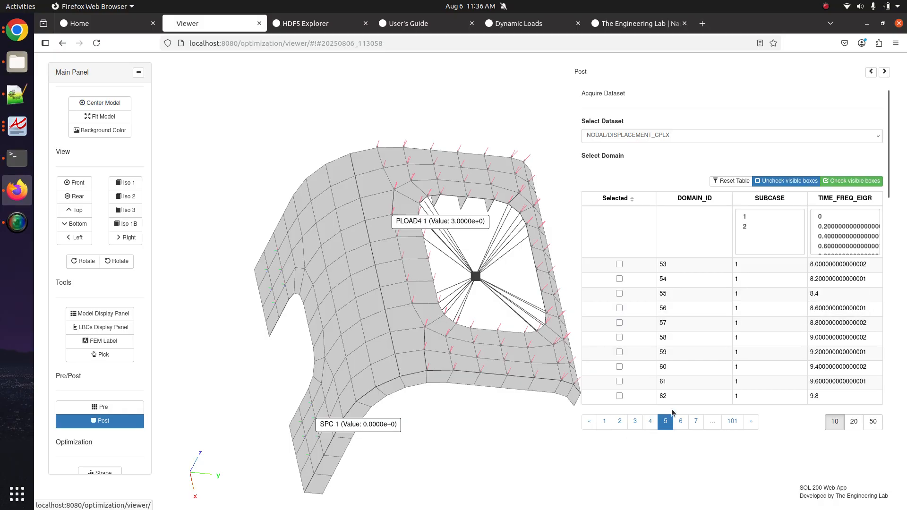
left_click(634, 401)
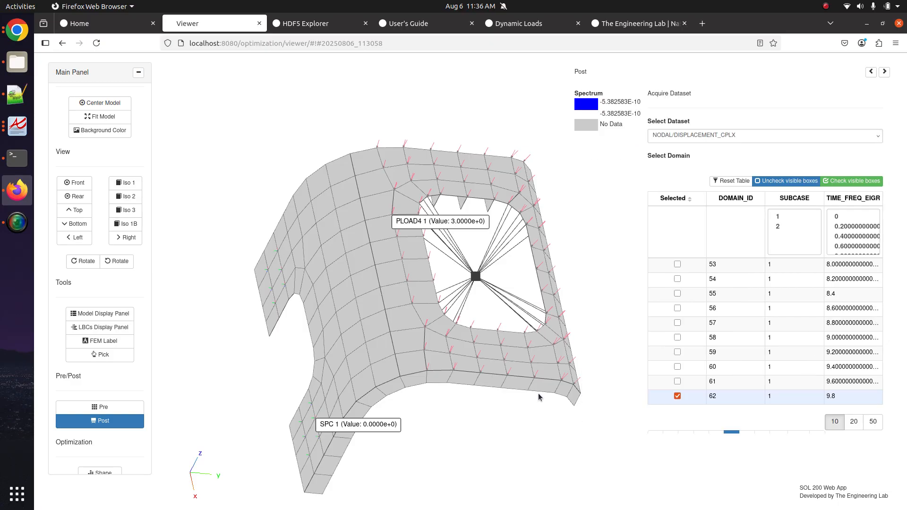
- Fringe the ZM Z-magnitude field with Maximum Label 1, rotate the model, then return to Pre
scroll(645, 330, "down", 5)
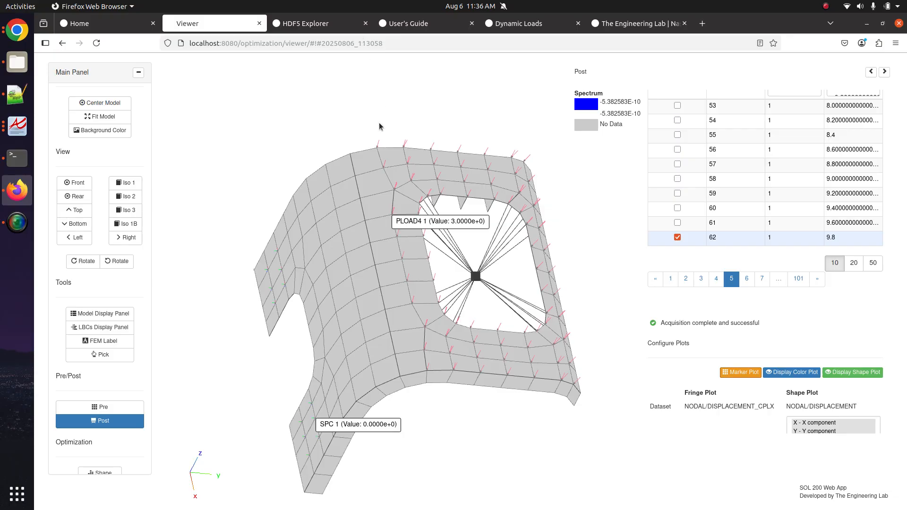
scroll(661, 331, "down", 9)
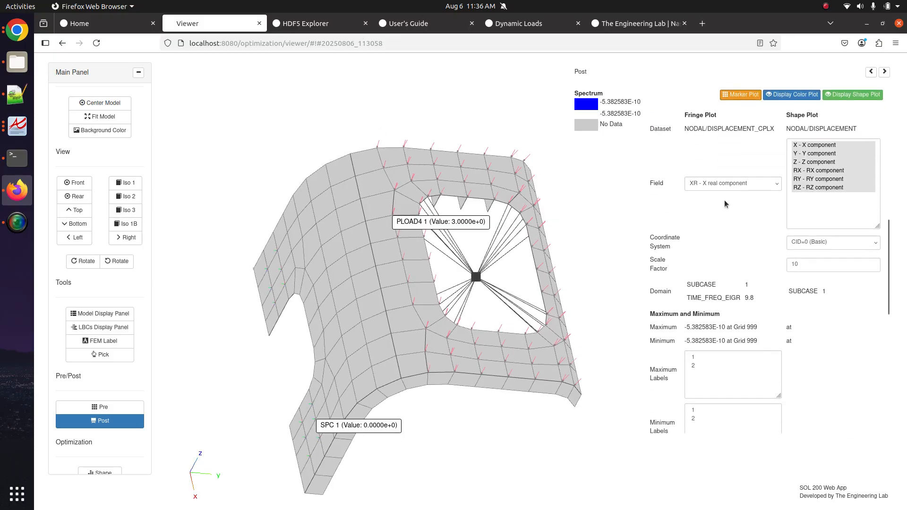
left_click(733, 184)
left_click(714, 358)
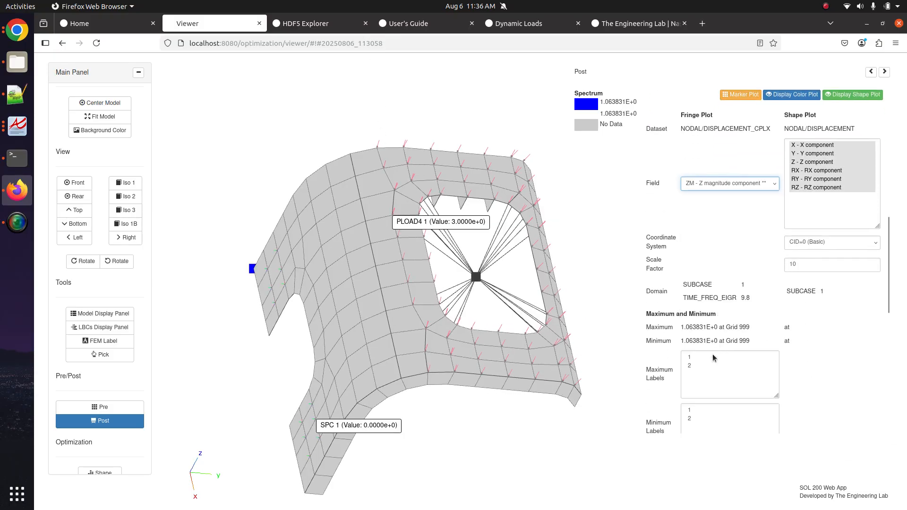
left_click(714, 358)
left_click_drag(284, 326, 239, 278)
left_click_drag(416, 324, 358, 326)
scroll(359, 325, "up", 3)
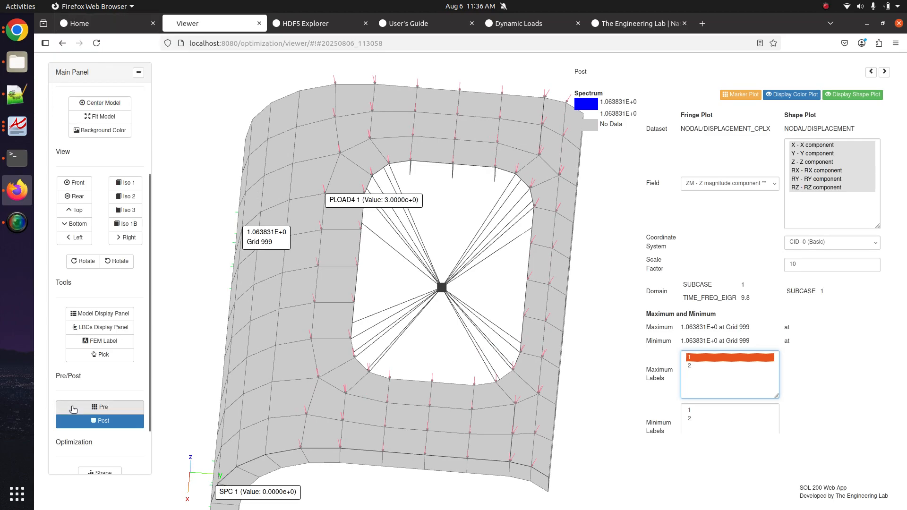
left_click(73, 409)
scroll(472, 250, "up", 1)
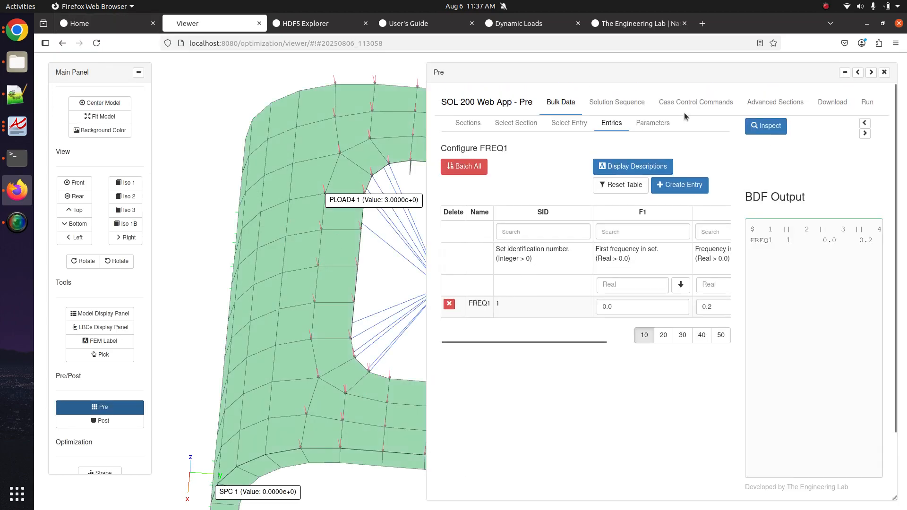
- Search the case control commands for 'displ' and set DISPLACEMENT to ALL
left_click(703, 103)
left_click(858, 73)
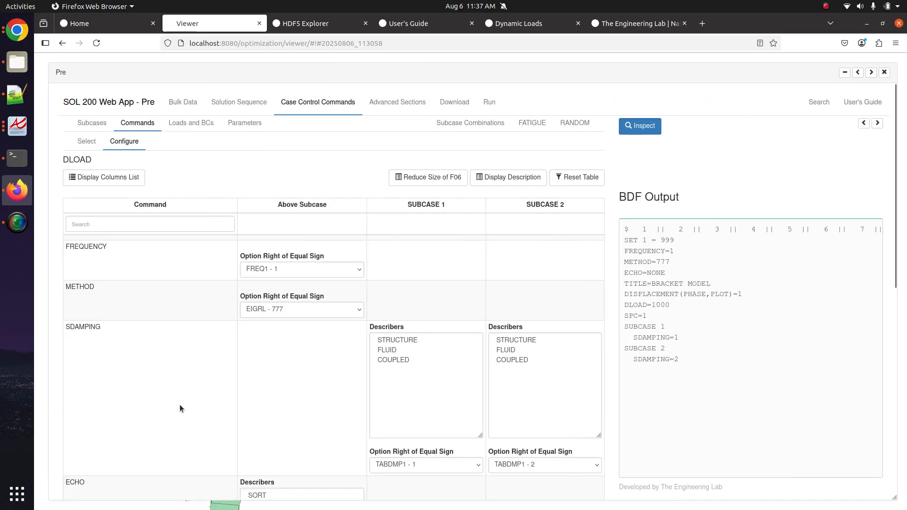
scroll(183, 330, "down", 8)
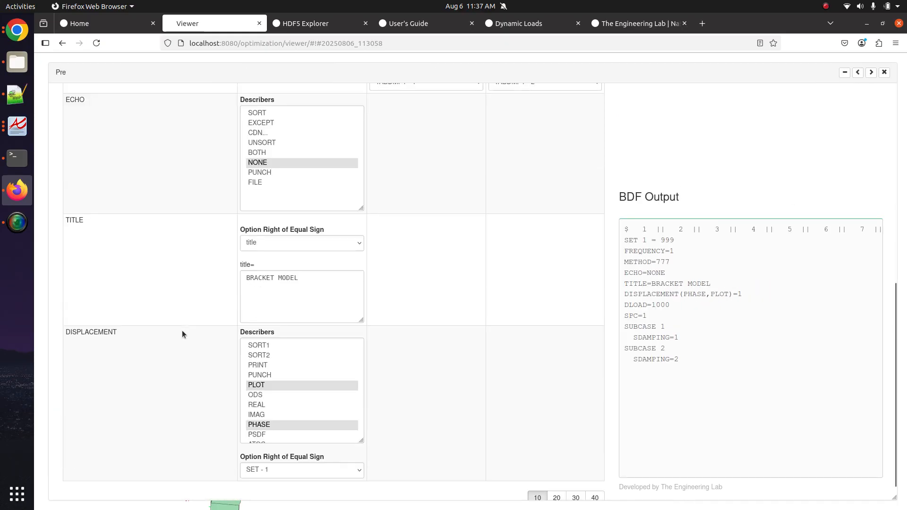
scroll(182, 328, "up", 8)
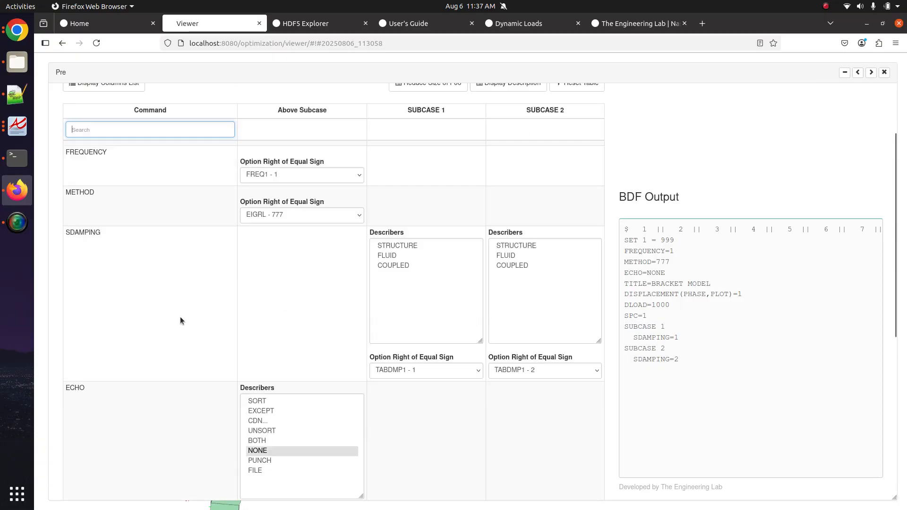
type("displ")
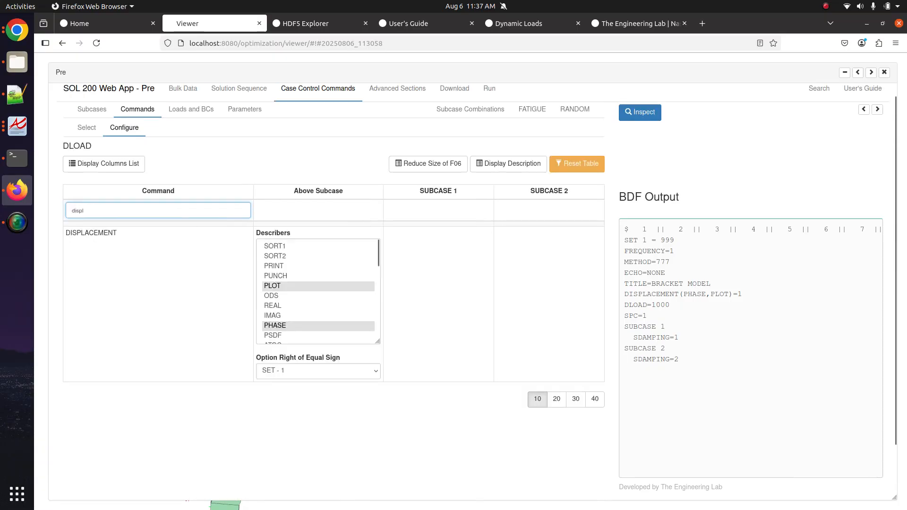
left_click(306, 371)
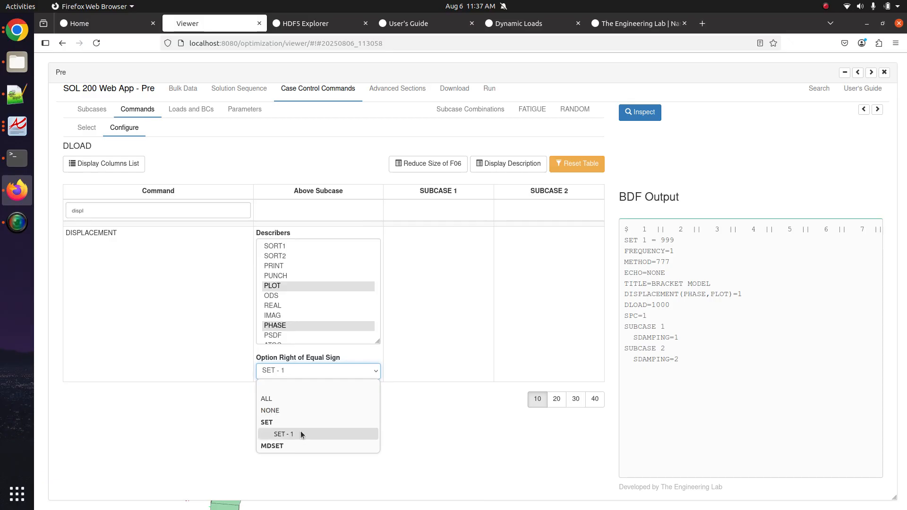
left_click(293, 401)
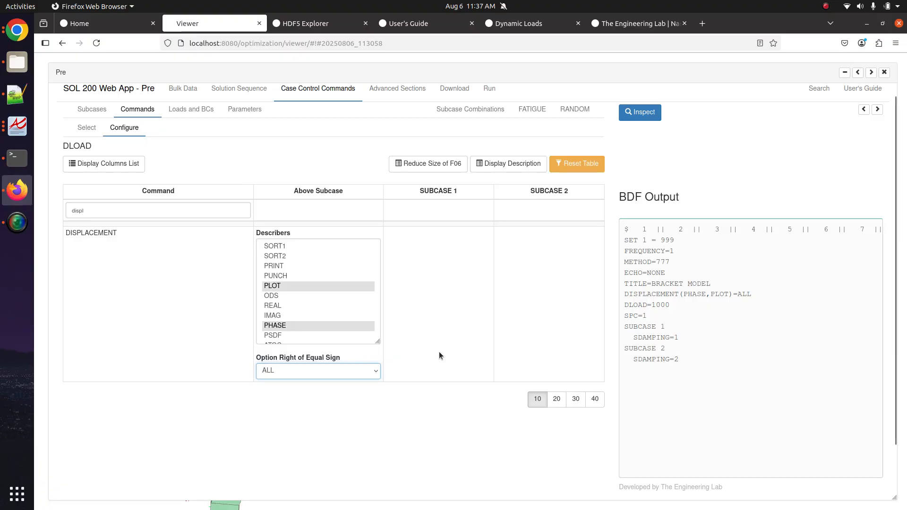
left_click(443, 363)
- Upload the BDF and immediately run the Nastran job
scroll(444, 367, "up", 3)
left_click(455, 102)
left_click(456, 231)
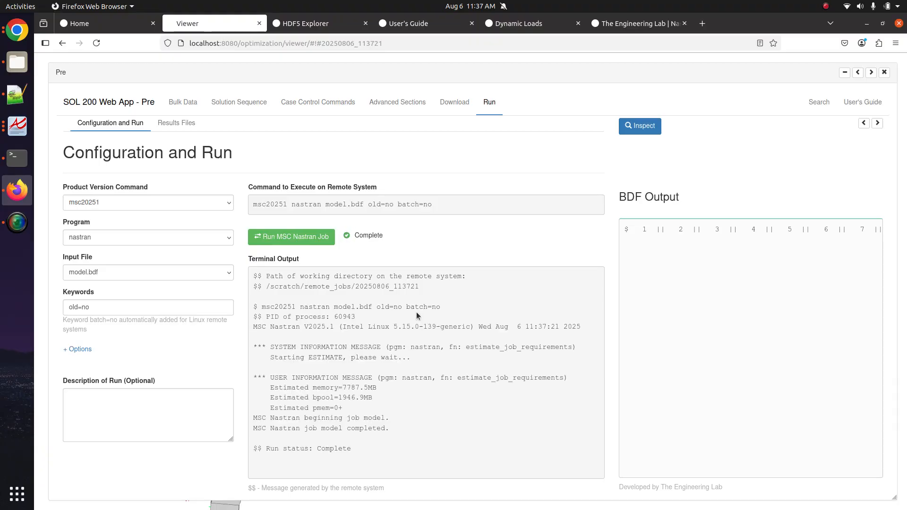
- Close the Pre panel and load the NODAL/DISPLACEMENT_CPLX dataset in Post
left_click(885, 72)
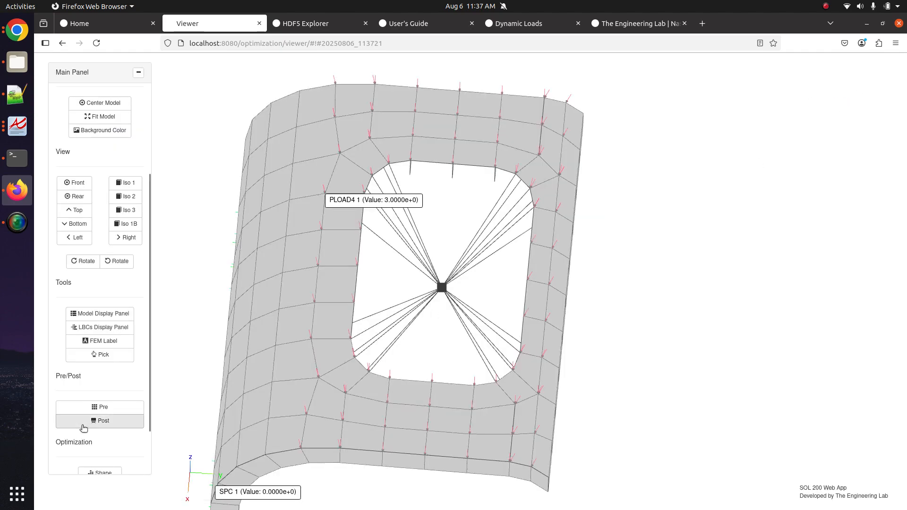
scroll(81, 429, "down", 3)
left_click(120, 363)
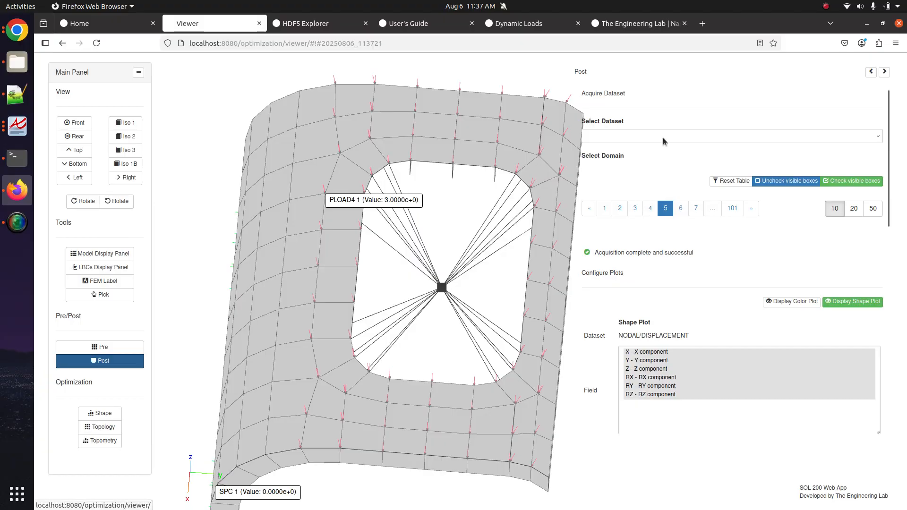
left_click(664, 141)
left_click(629, 170)
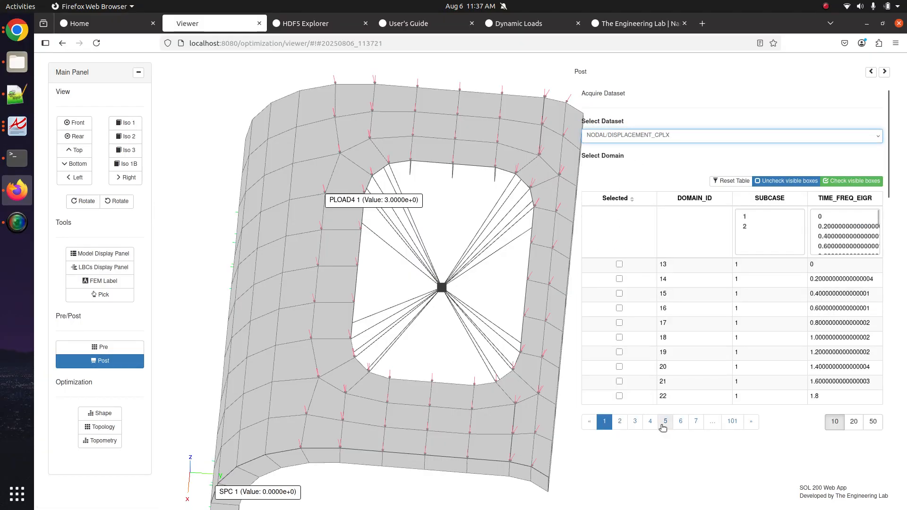
- Page to row 62 and select subcase 1's 9.8 Hz step
left_click(635, 421)
left_click(650, 422)
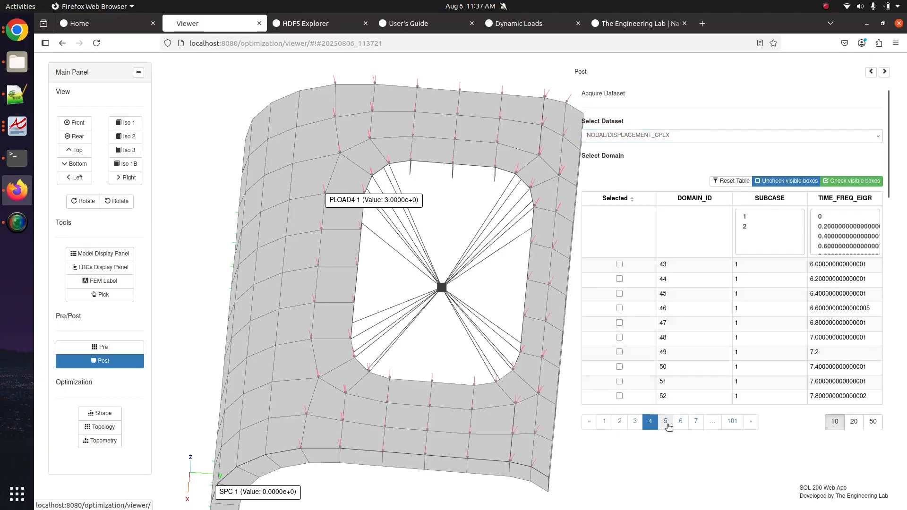
left_click(666, 426)
left_click(620, 396)
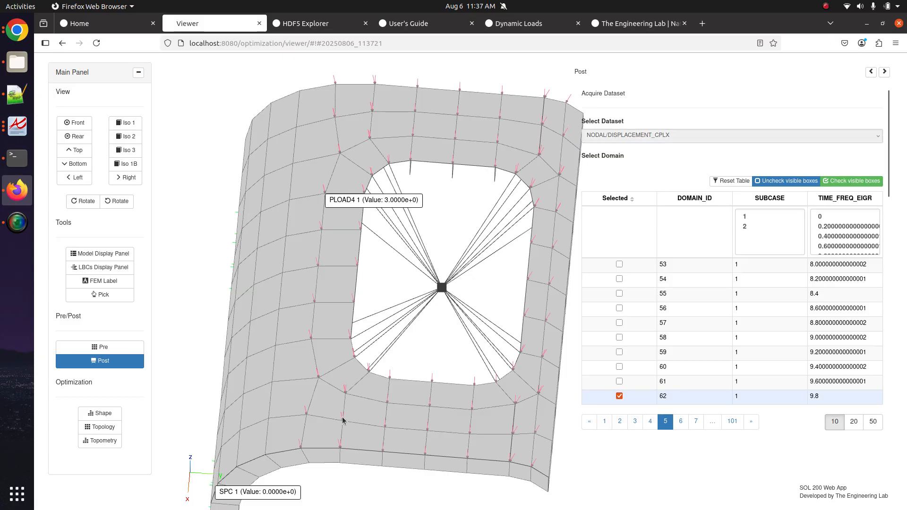
- Fringe ZM Z-magnitude with Maximum Labels 1–4 at grids 175–177, rotate, then switch back to Pre
scroll(668, 384, "down", 10)
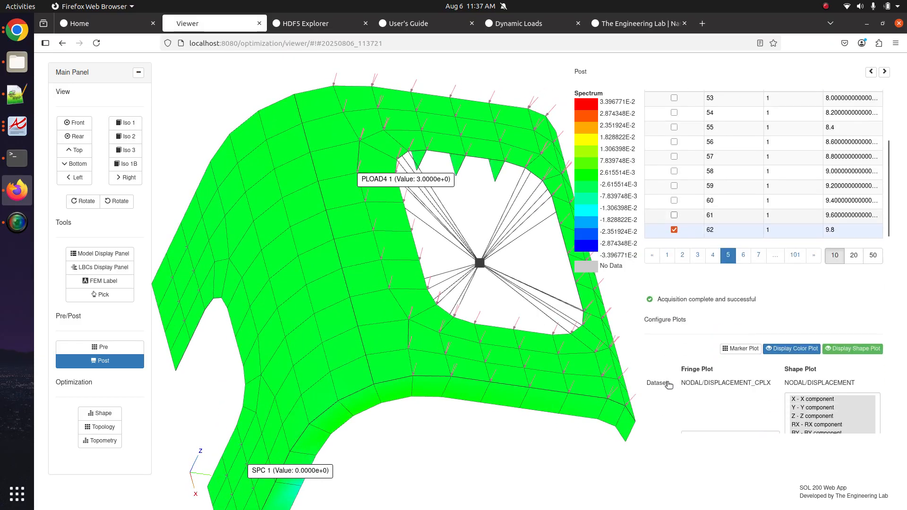
left_click(716, 247)
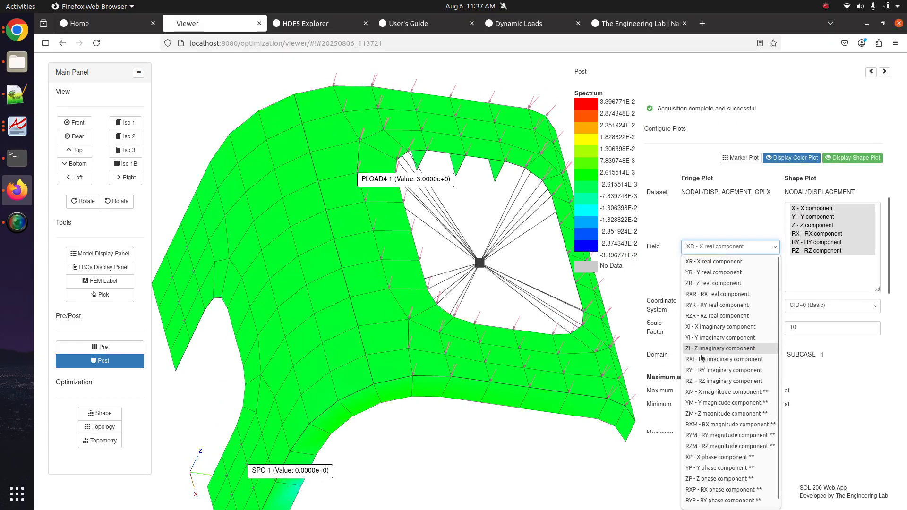
left_click(702, 413)
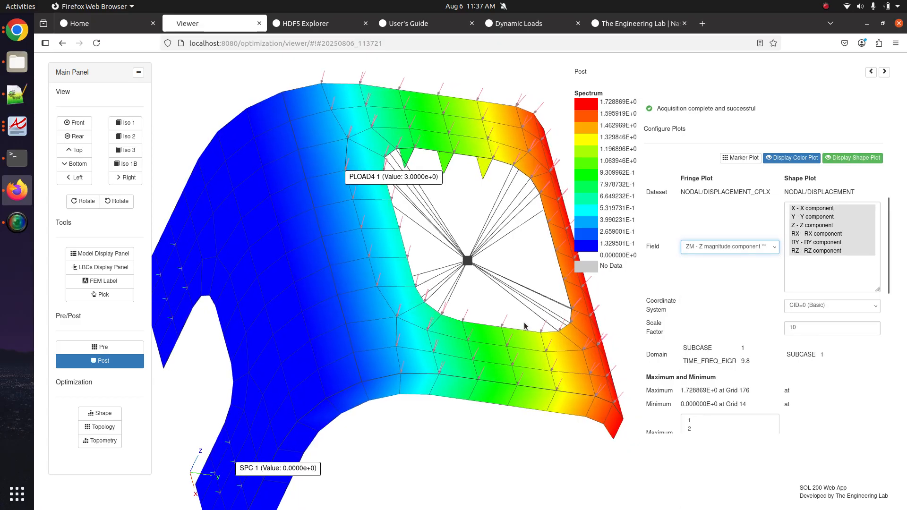
scroll(699, 312, "down", 5)
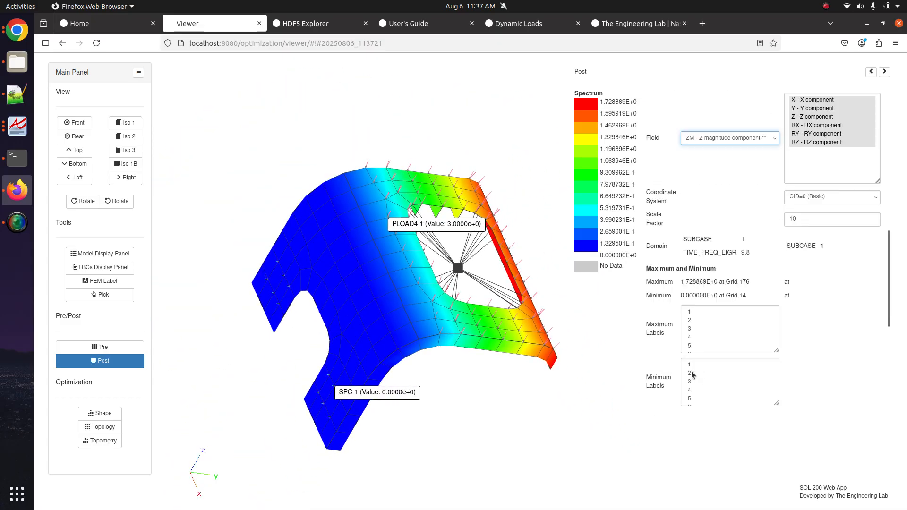
left_click(702, 303)
left_click_drag(691, 305, 698, 326)
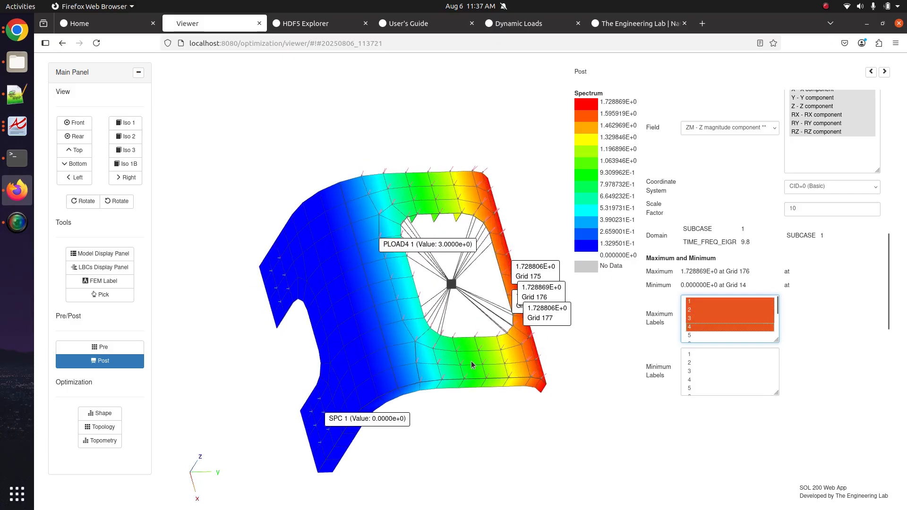
mouse_move(462, 308)
left_mouse_down()
mouse_move(416, 339)
mouse_move(469, 324)
left_mouse_up()
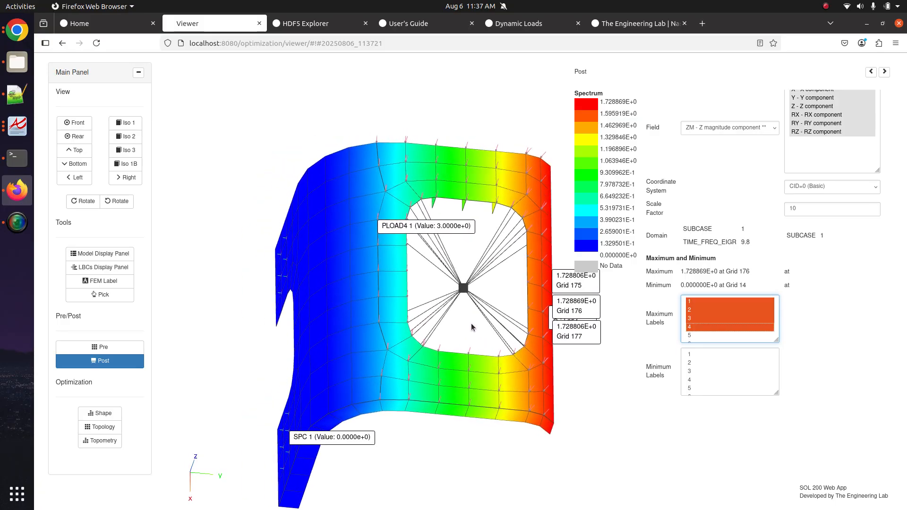
scroll(470, 324, "up", 4)
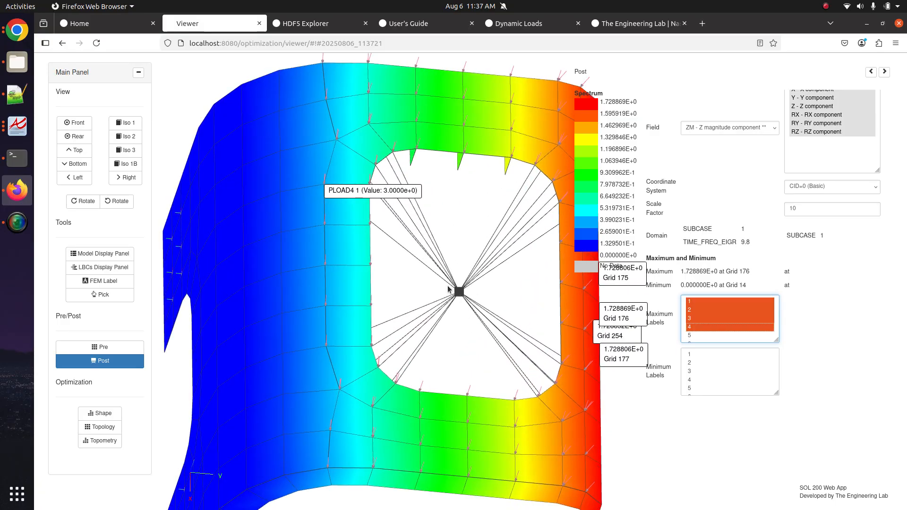
left_click(124, 349)
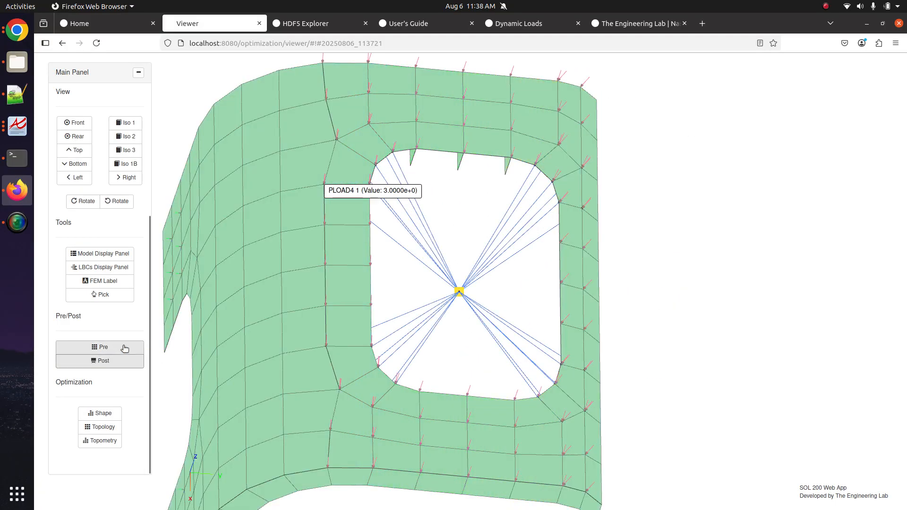
- Hide the PSHELL elements and wireframe, then label the four highest Z-magnitude values in Post
left_click(103, 254)
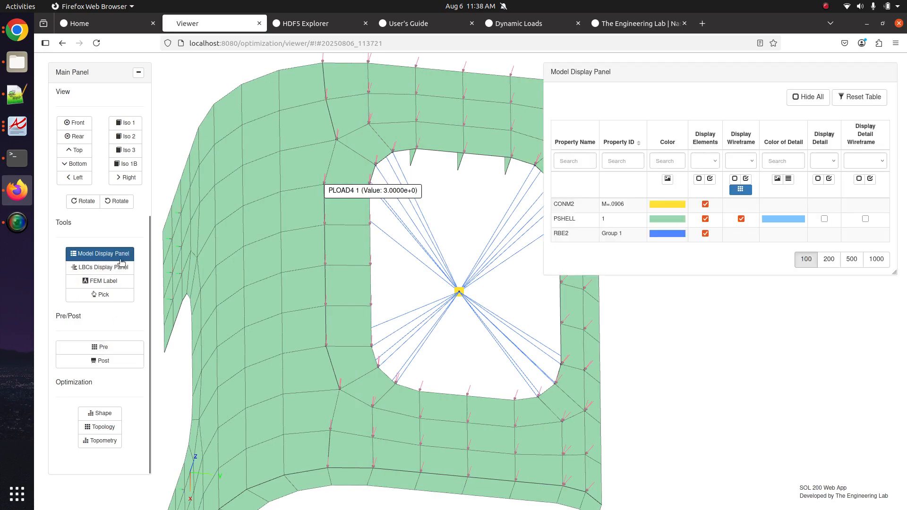
left_click(706, 219)
left_click(741, 219)
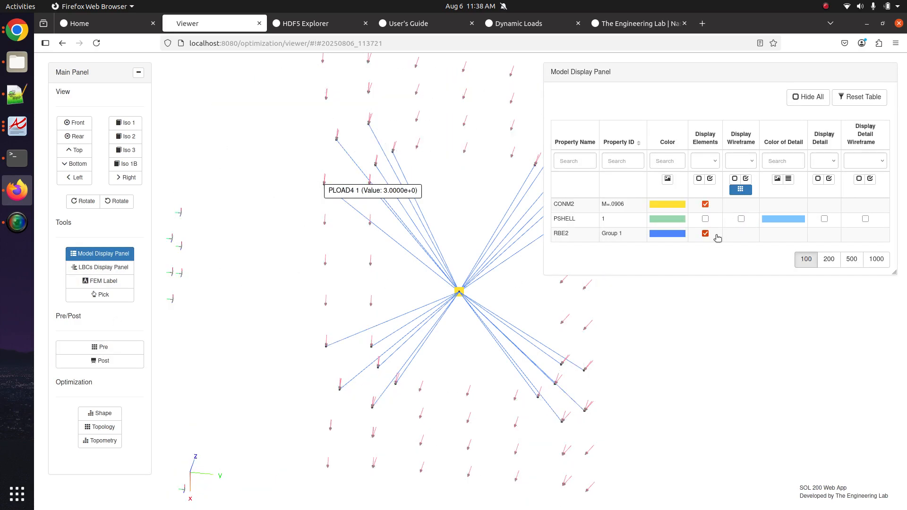
left_click(714, 235)
left_click(716, 235)
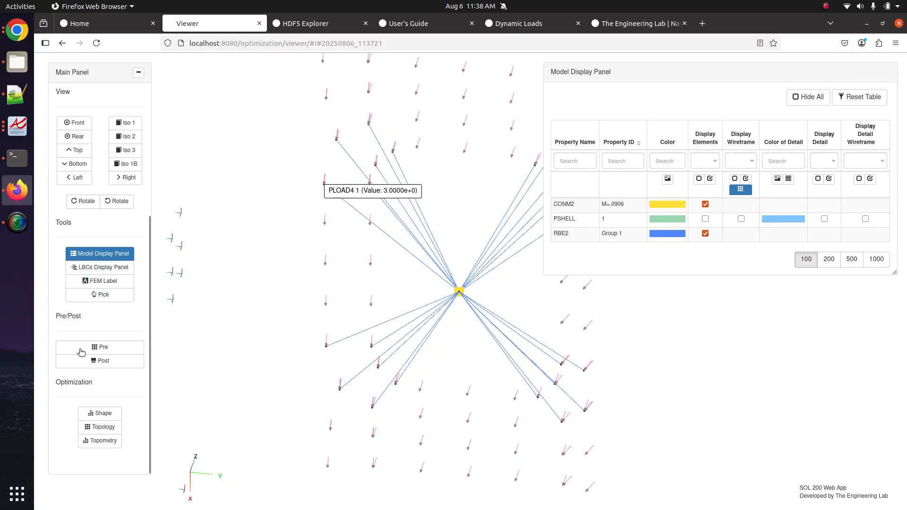
left_click(94, 362)
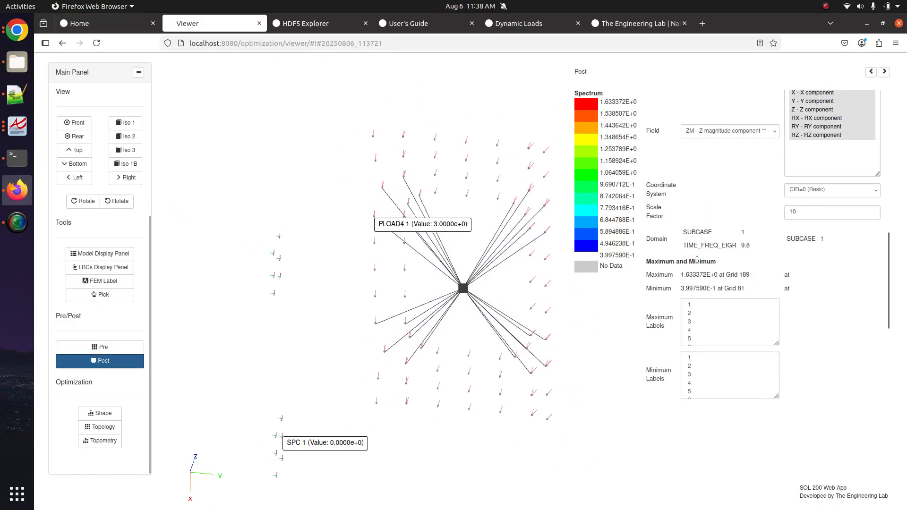
scroll(709, 326, "down", 3)
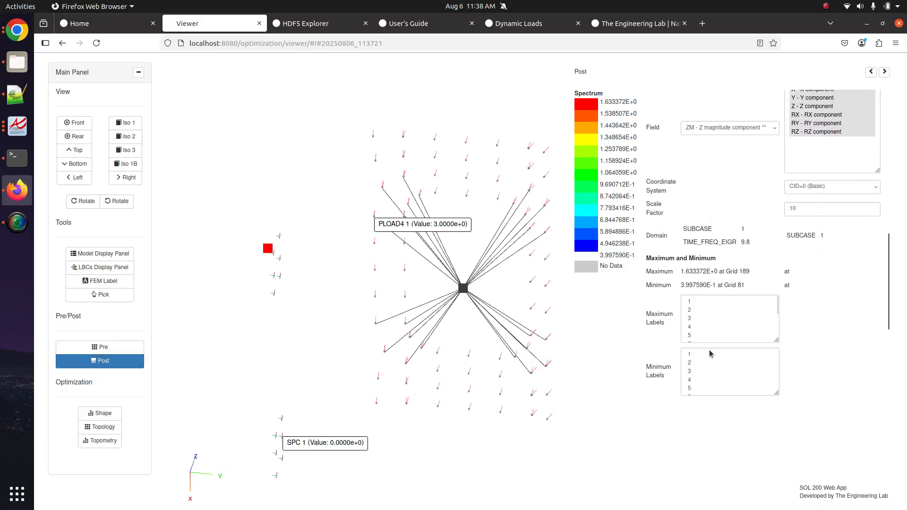
left_click_drag(691, 302, 707, 328)
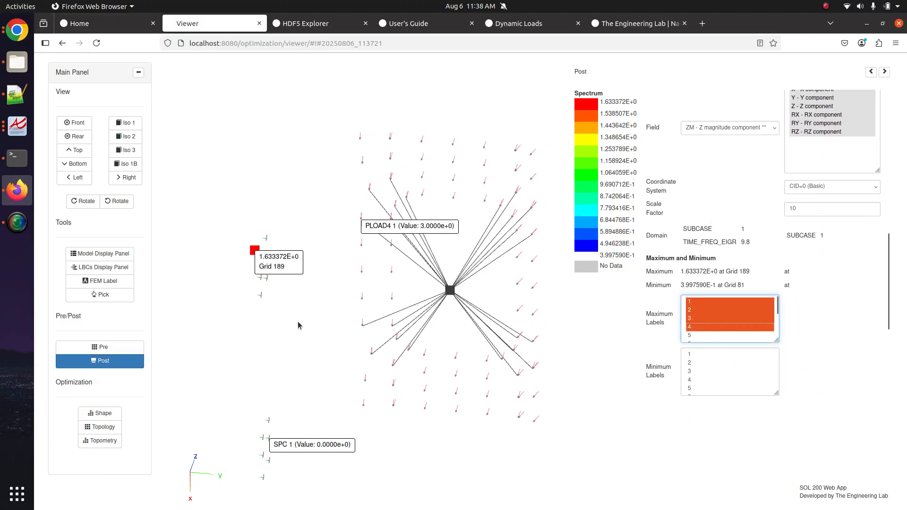
left_click_drag(275, 317, 488, 312)
scroll(404, 283, "up", 4)
scroll(488, 311, "up", 4)
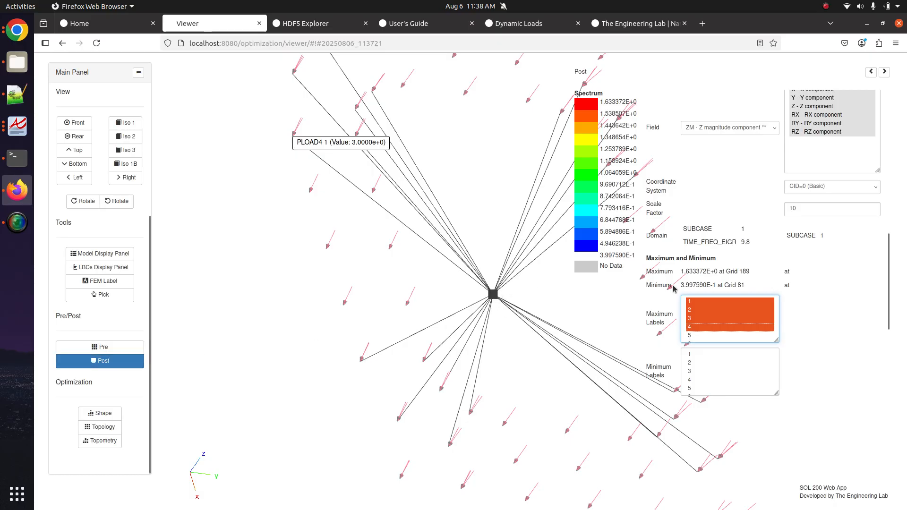
- Restore the PSHELL elements and wireframe, and relabel the four highest Z-magnitude values in Post
left_click(81, 253)
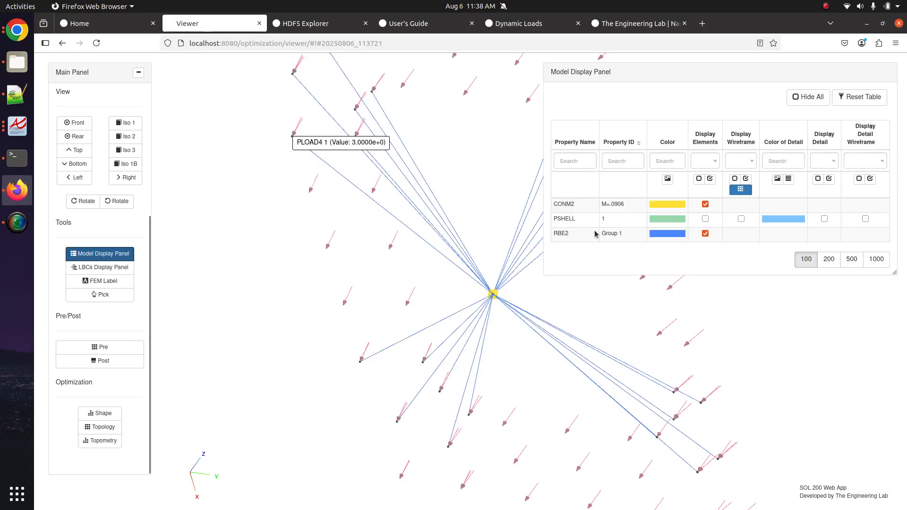
left_click(710, 179)
left_click(741, 219)
scroll(432, 298, "down", 5)
left_click(99, 361)
scroll(393, 303, "up", 5)
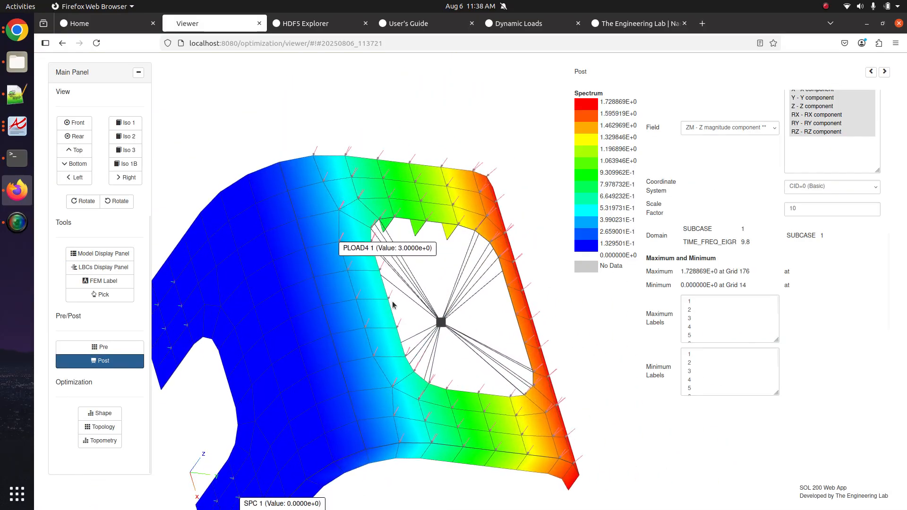
left_click_drag(393, 306, 377, 285)
left_click_drag(714, 327, 710, 299)
left_click_drag(439, 352, 378, 371)
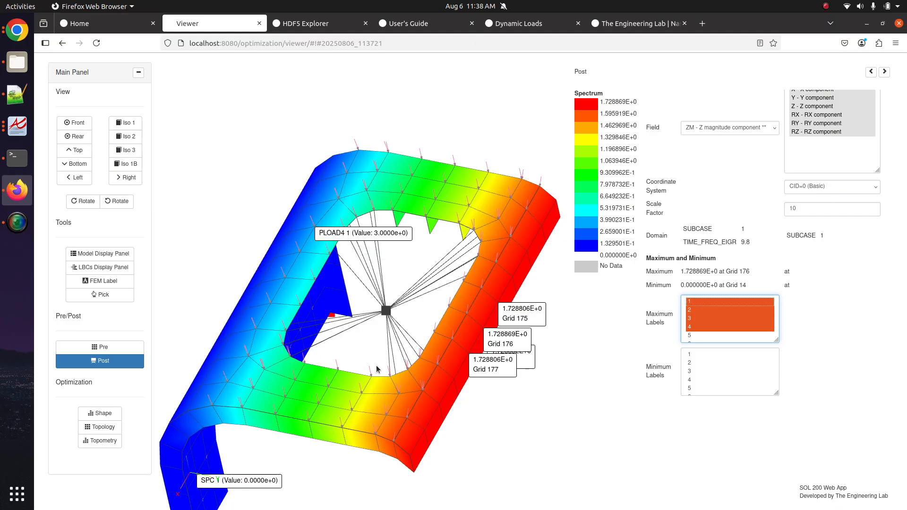
left_click_drag(387, 368, 468, 380)
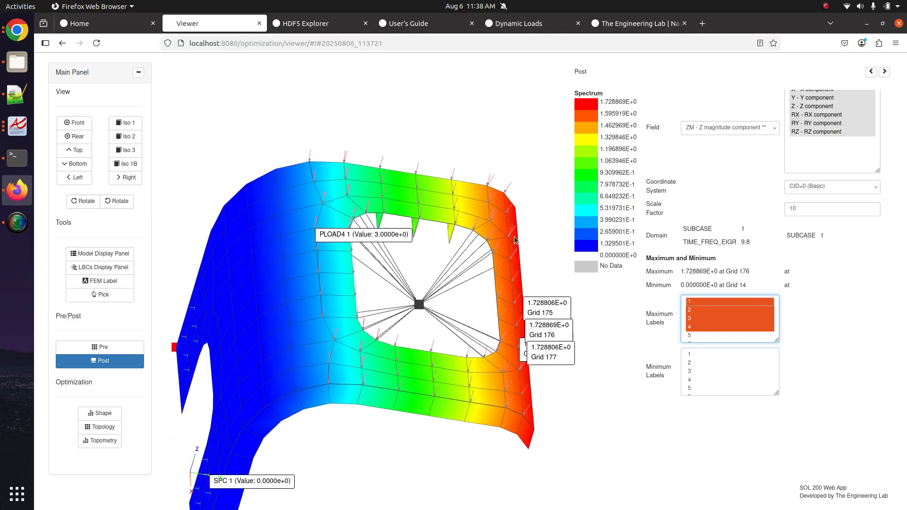
left_click(17, 95)
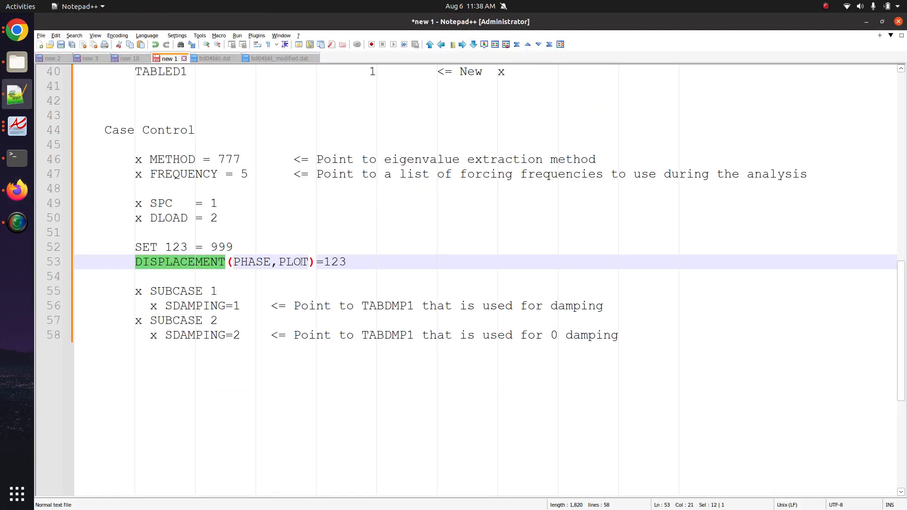
- Add the author's e-mail address on a new line below the notes title
scroll(302, 262, "up", 13)
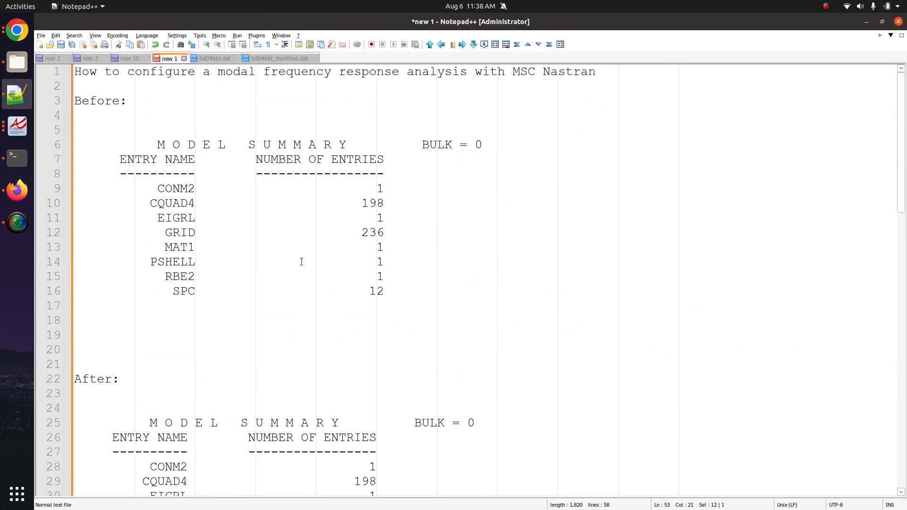
left_click(606, 71)
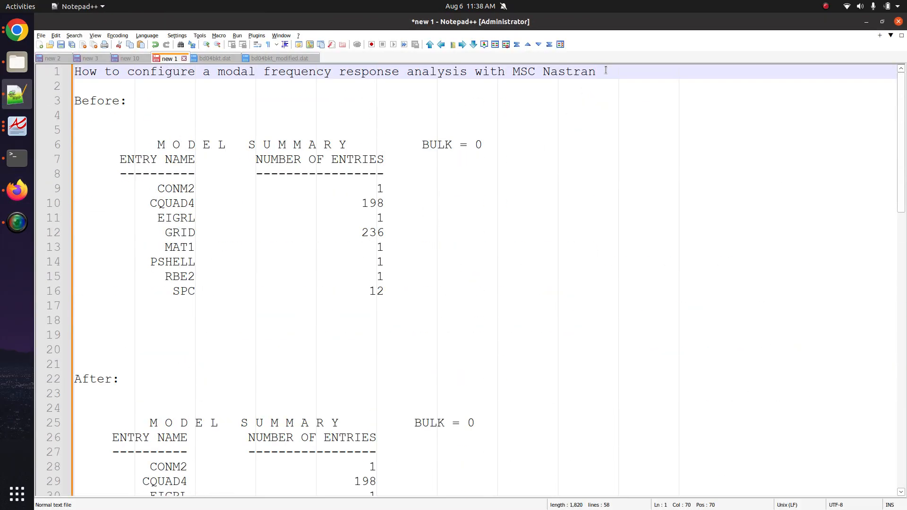
key("Return")
key("Return")
key("Return")
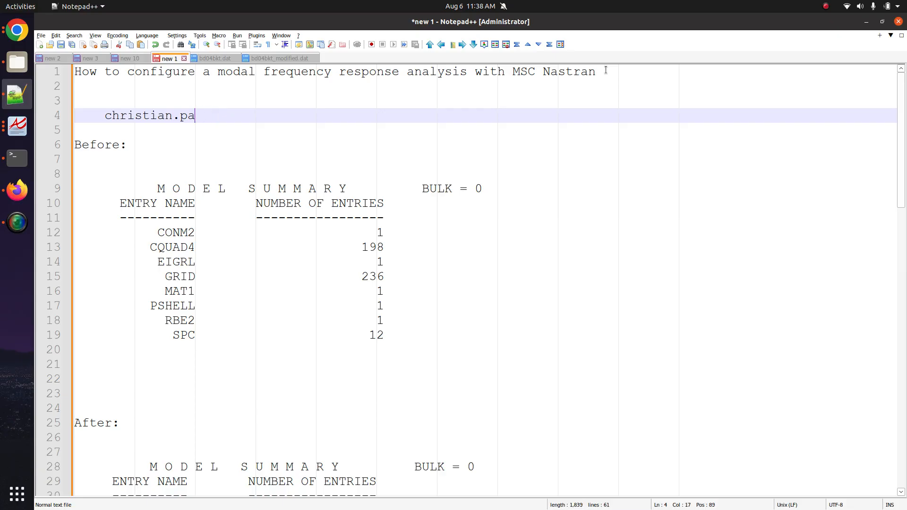
key("Return")
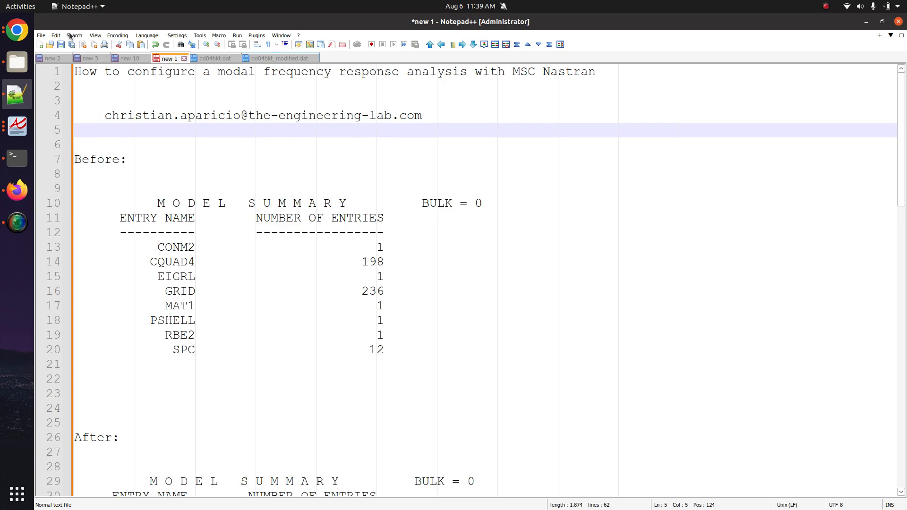
left_click(17, 190)
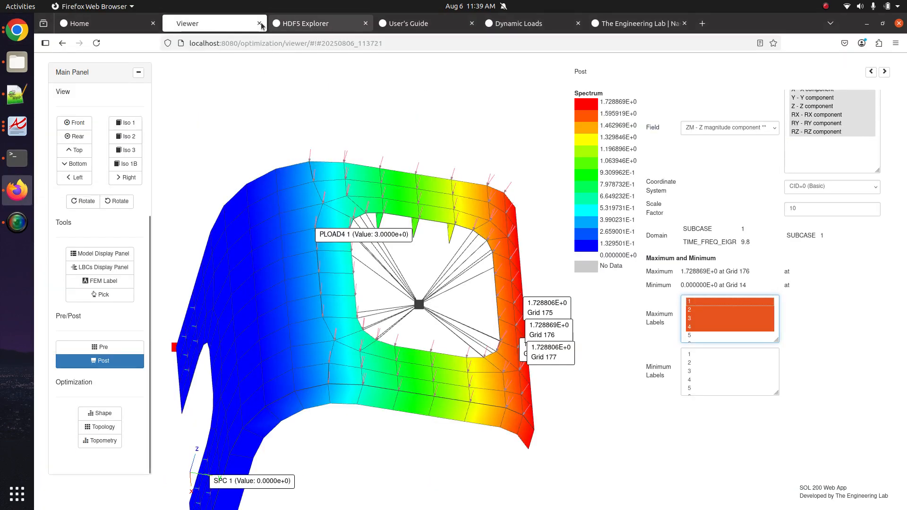
- View The Engineering Lab home page tab, then return to the Notepad++ notes
left_click(621, 24)
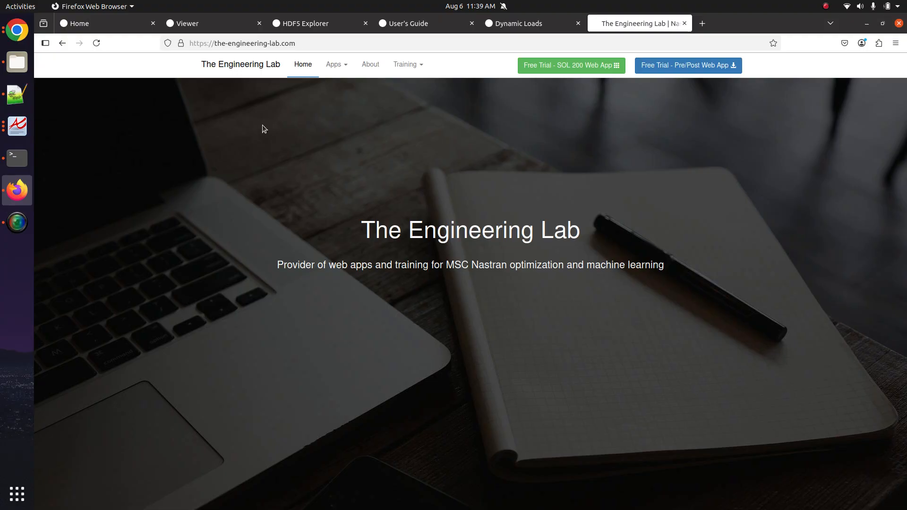
left_click(17, 96)
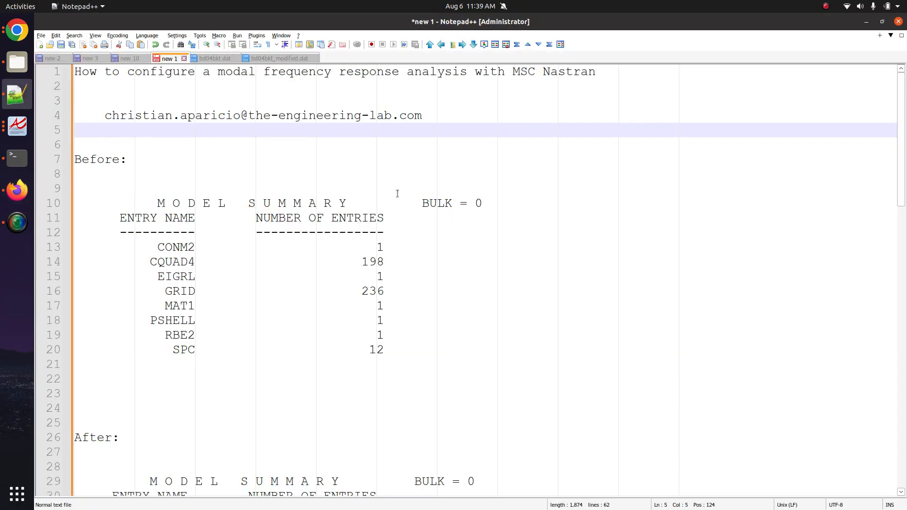